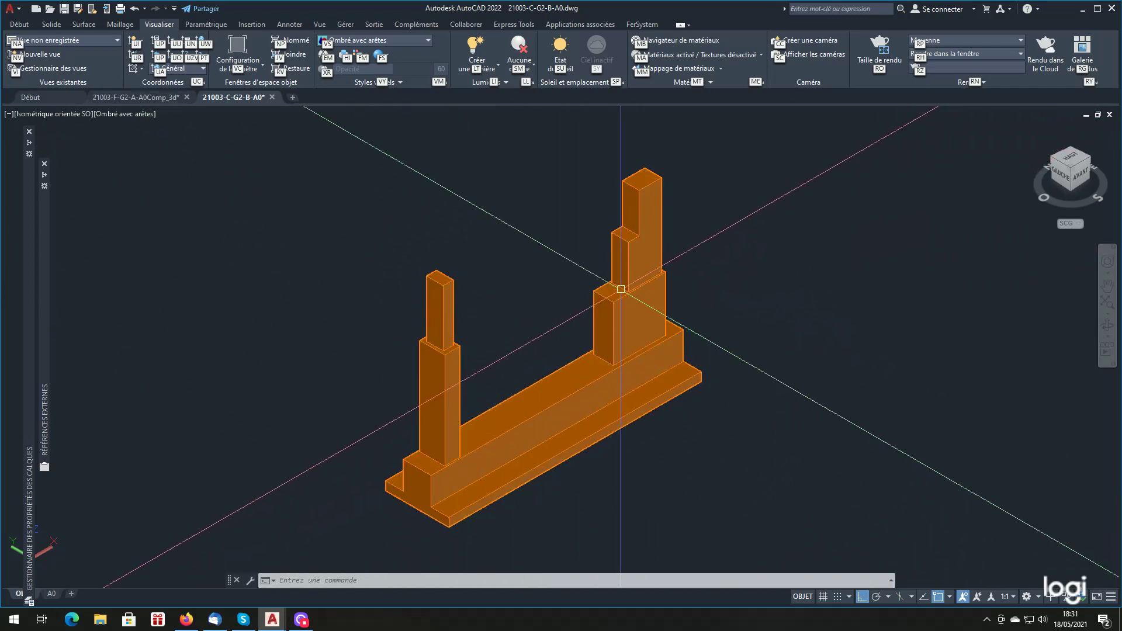
- Switch to the drawing 21003-F-G2-A-A0Comp_3d and turn off its grid display
mouse_move(440, 329)
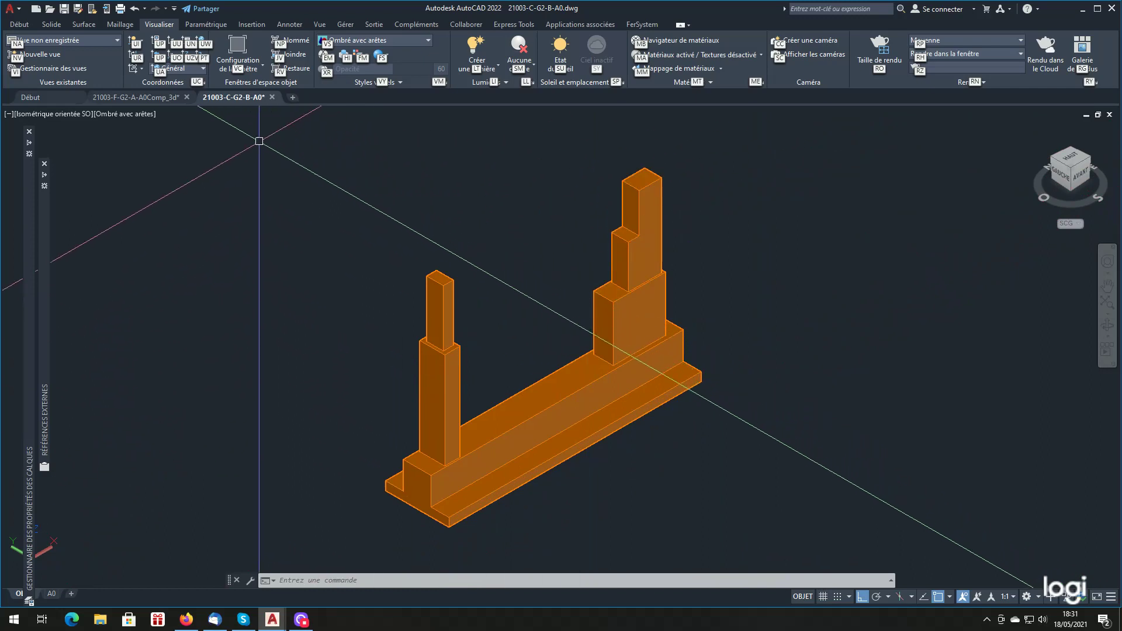
left_click(173, 98)
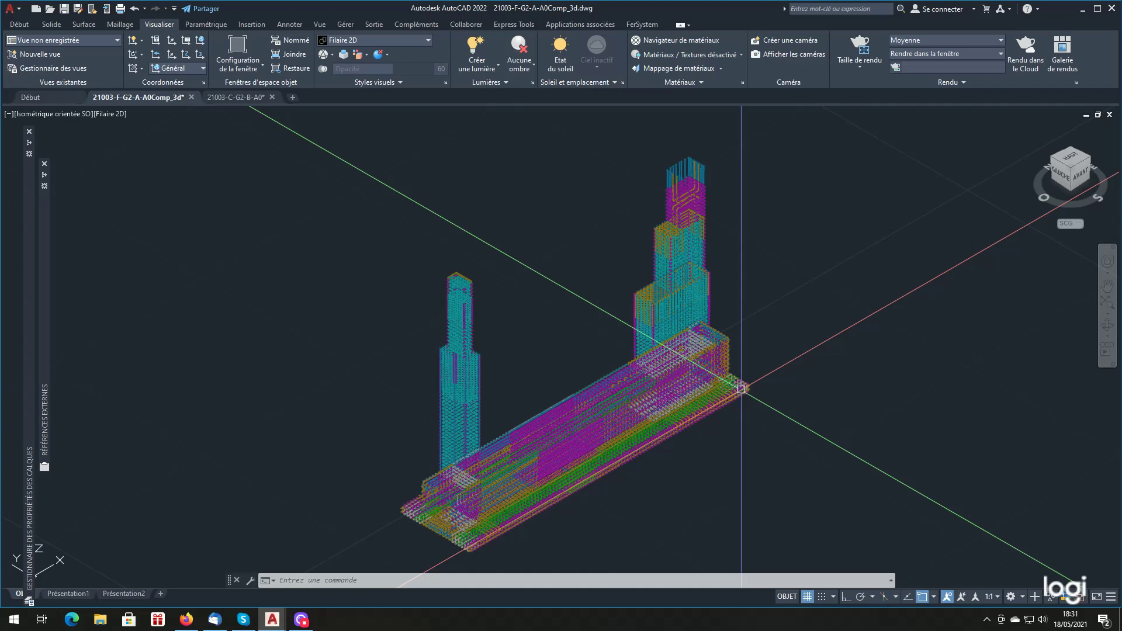
left_click(806, 597)
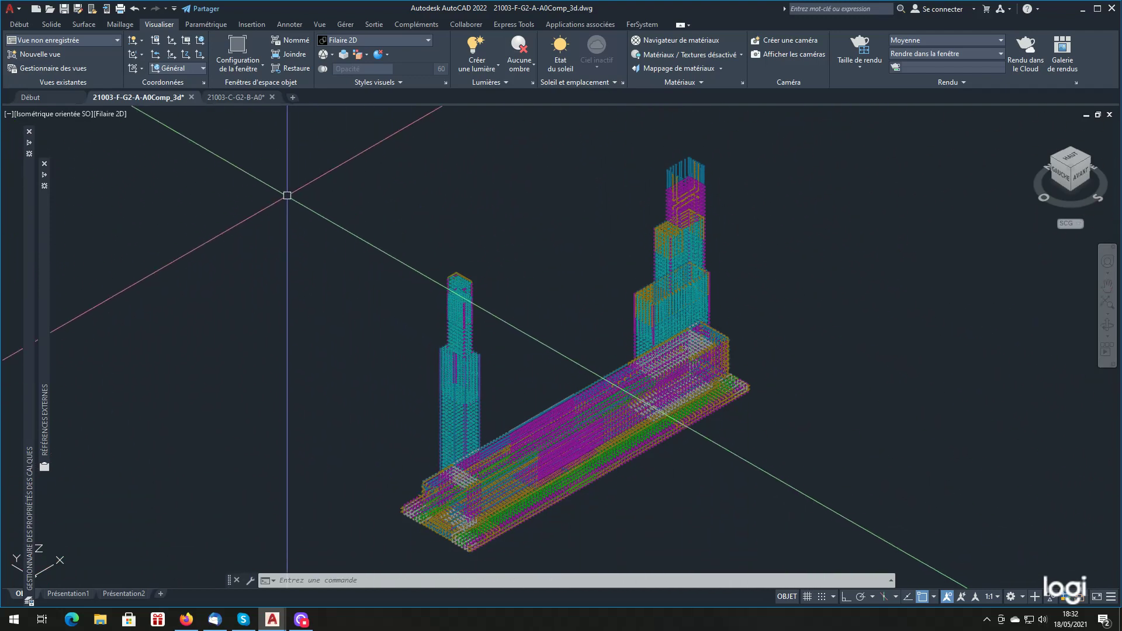
- Widen the reference name column in the external references list and unload the reference 21003-F-G2-A-A0Mat2_3d
mouse_move(163, 100)
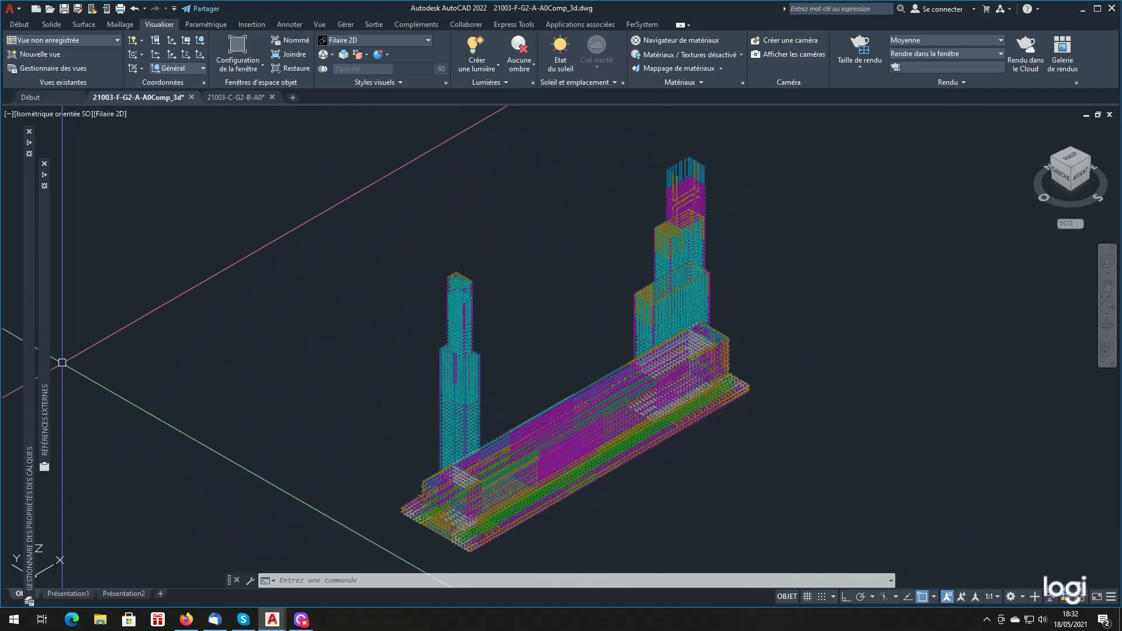
mouse_move(41, 362)
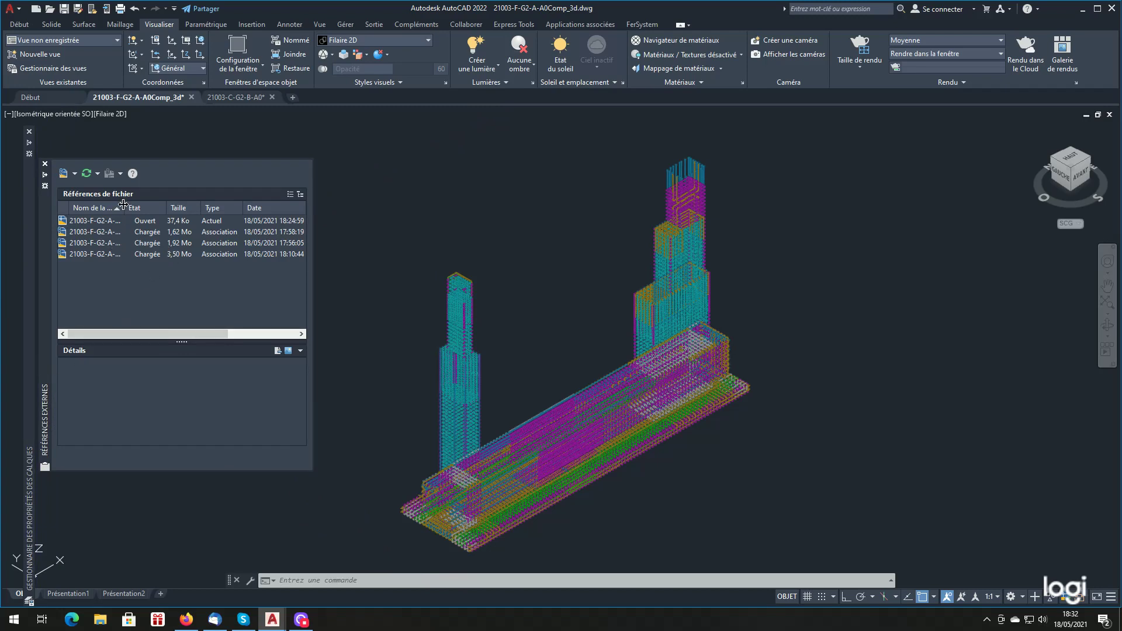
left_click_drag(125, 206, 182, 206)
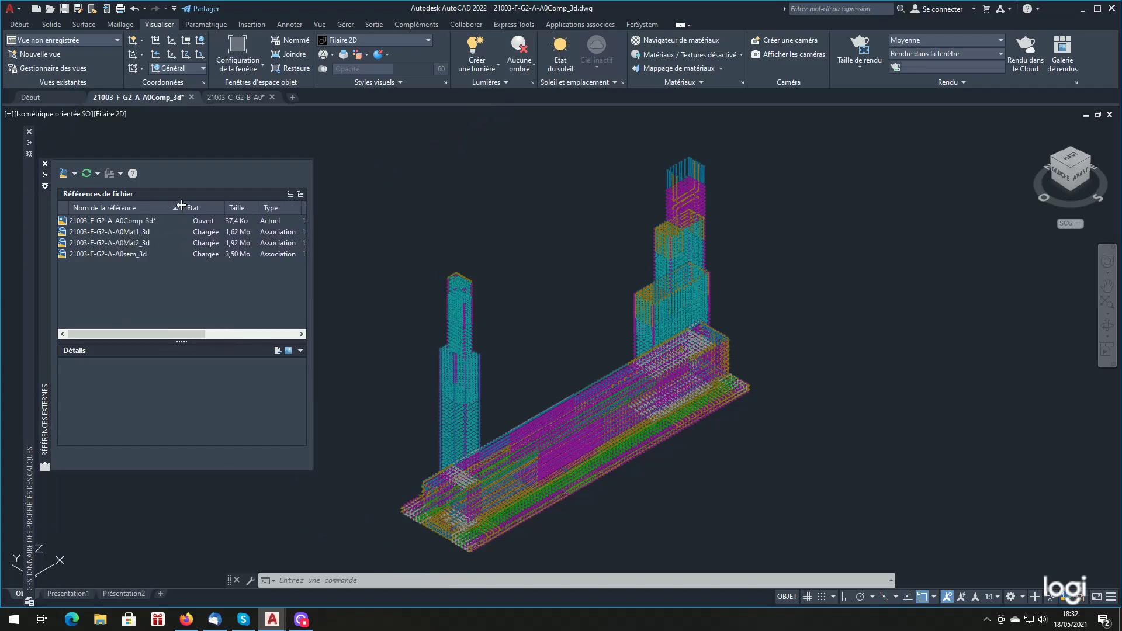
left_click(134, 245)
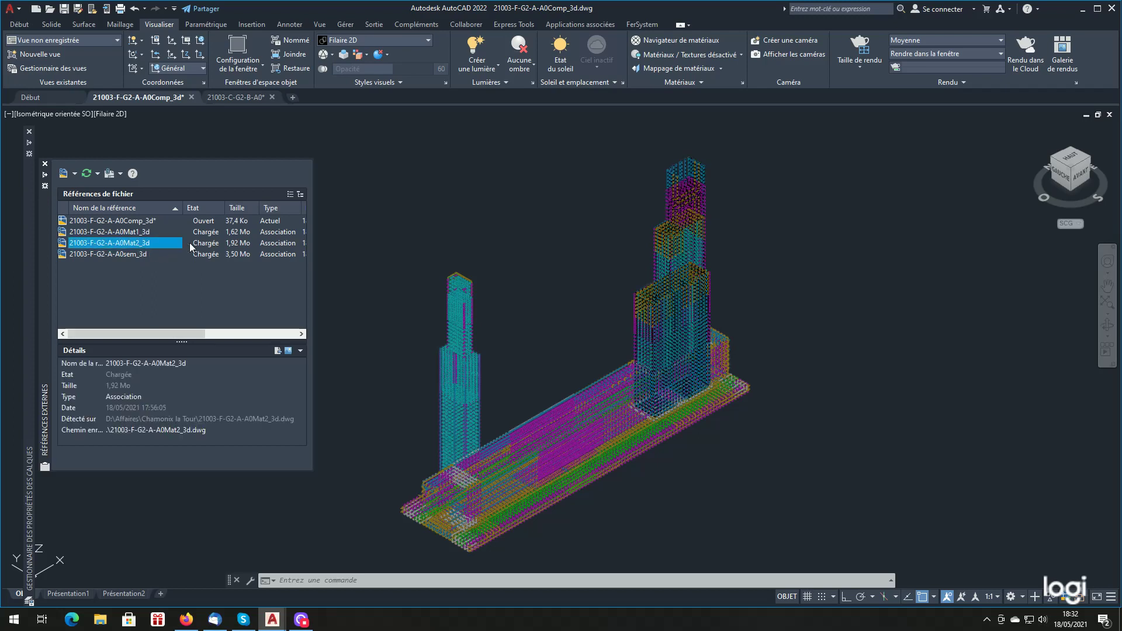
right_click(146, 243)
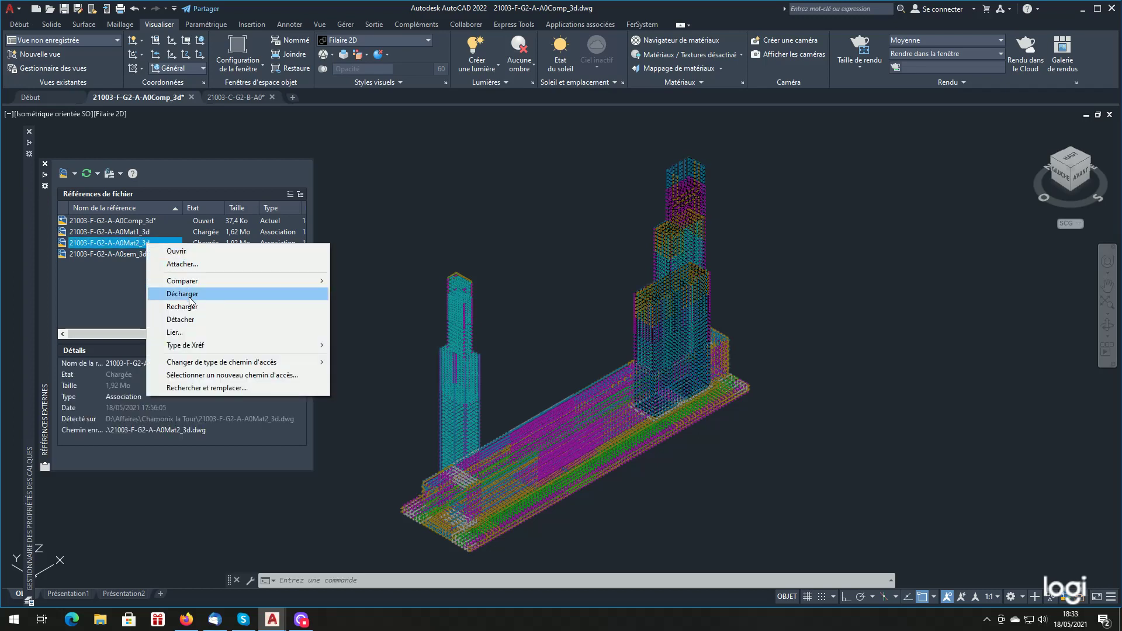
left_click(190, 293)
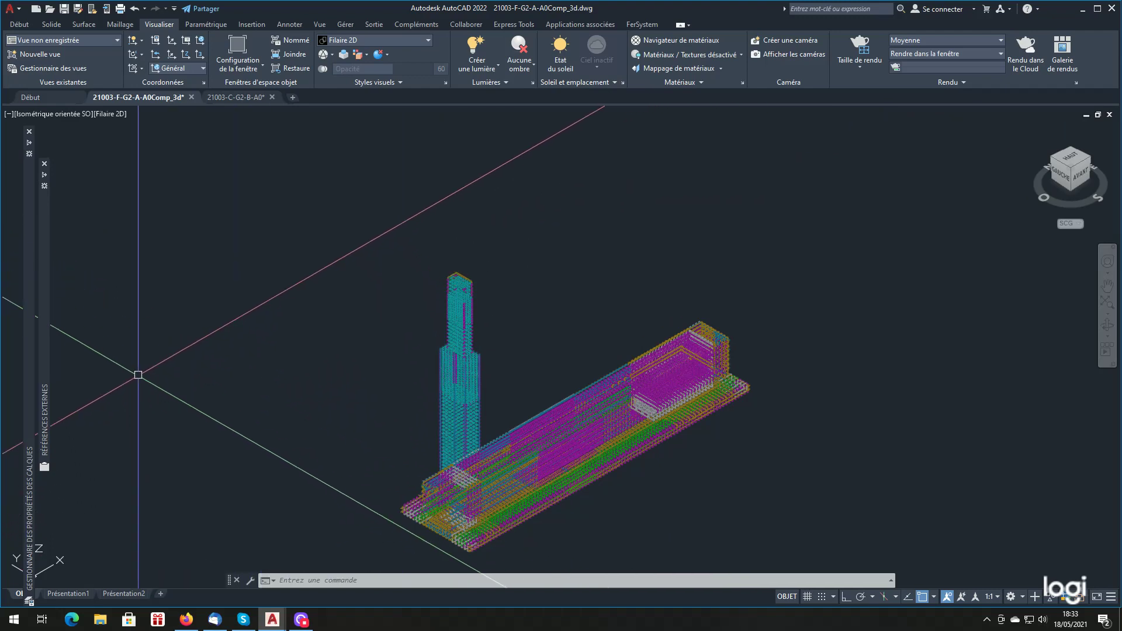
- Unload the external reference 21003-F-G2-A-A0Mat1_3d
mouse_move(48, 362)
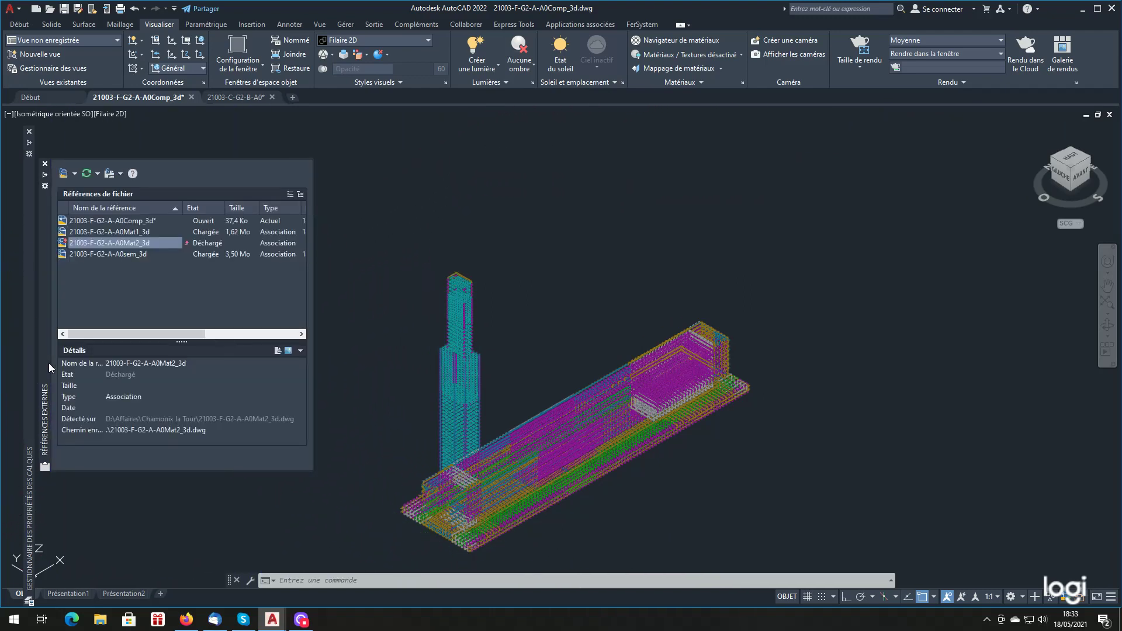
left_click(138, 234)
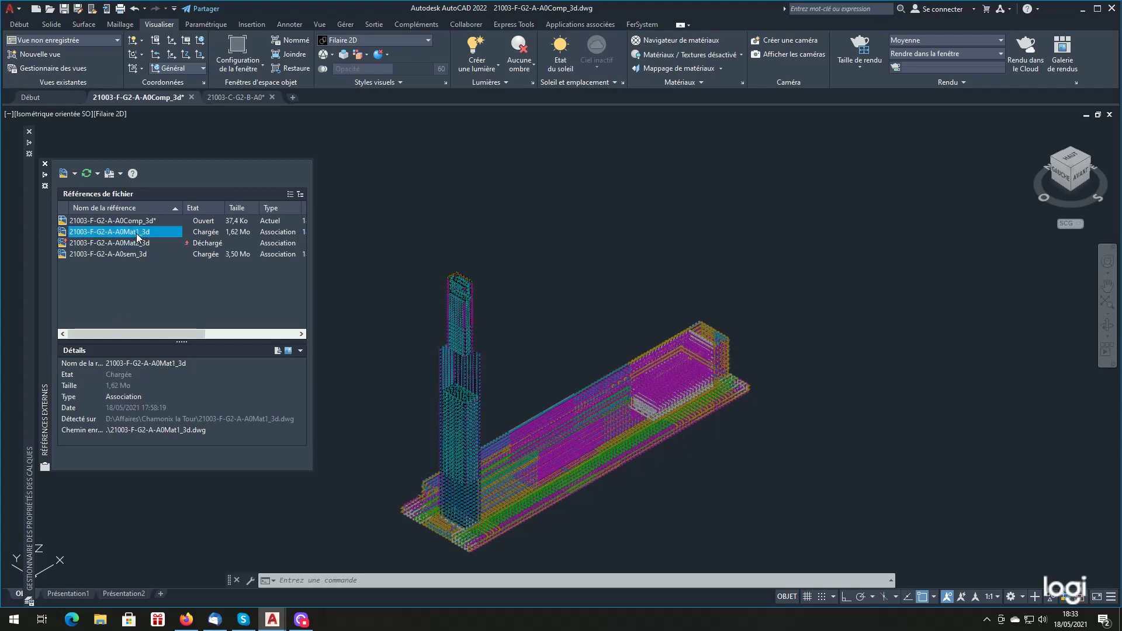
right_click(138, 235)
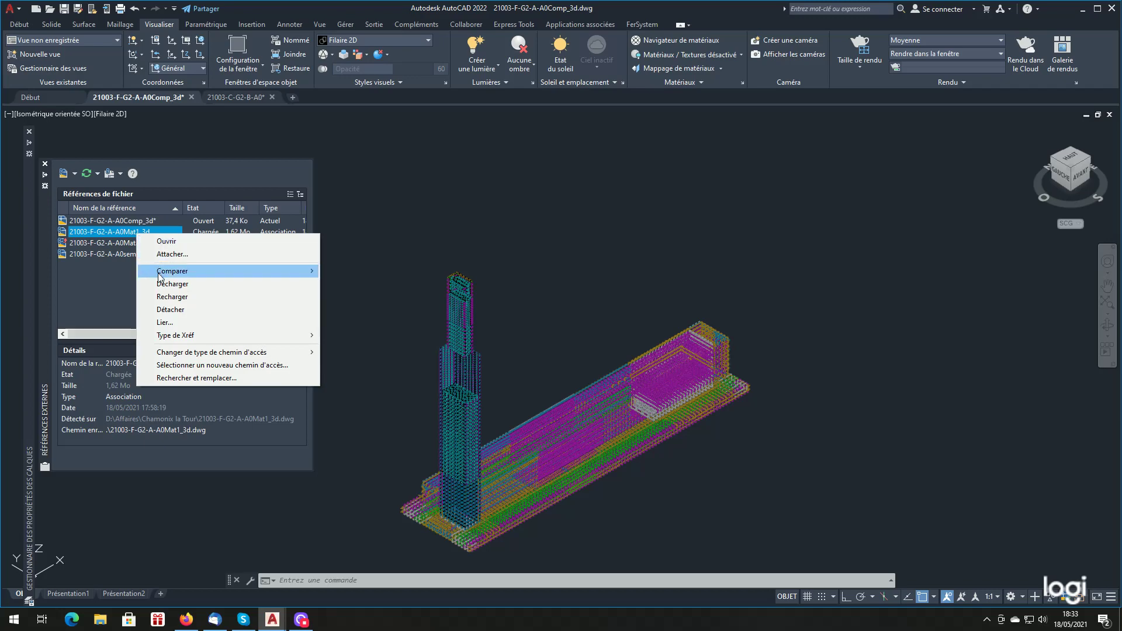
left_click(167, 284)
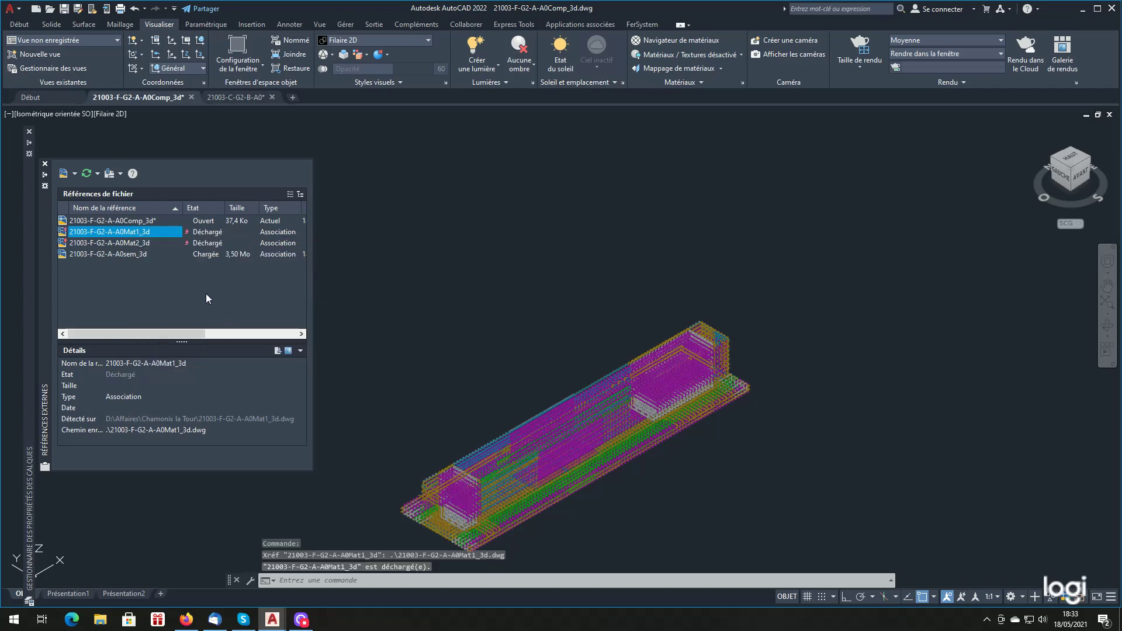
- Unload the external reference 21003-F-G2-A-A0sem_3d and reload it
left_click(114, 253)
right_click(115, 253)
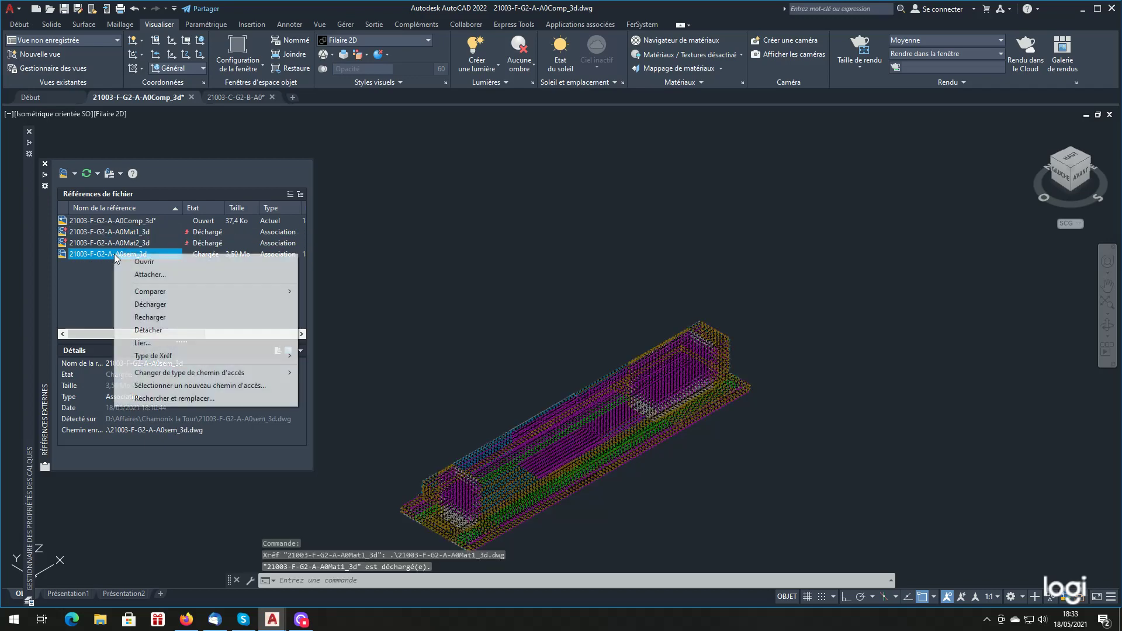
left_click(163, 304)
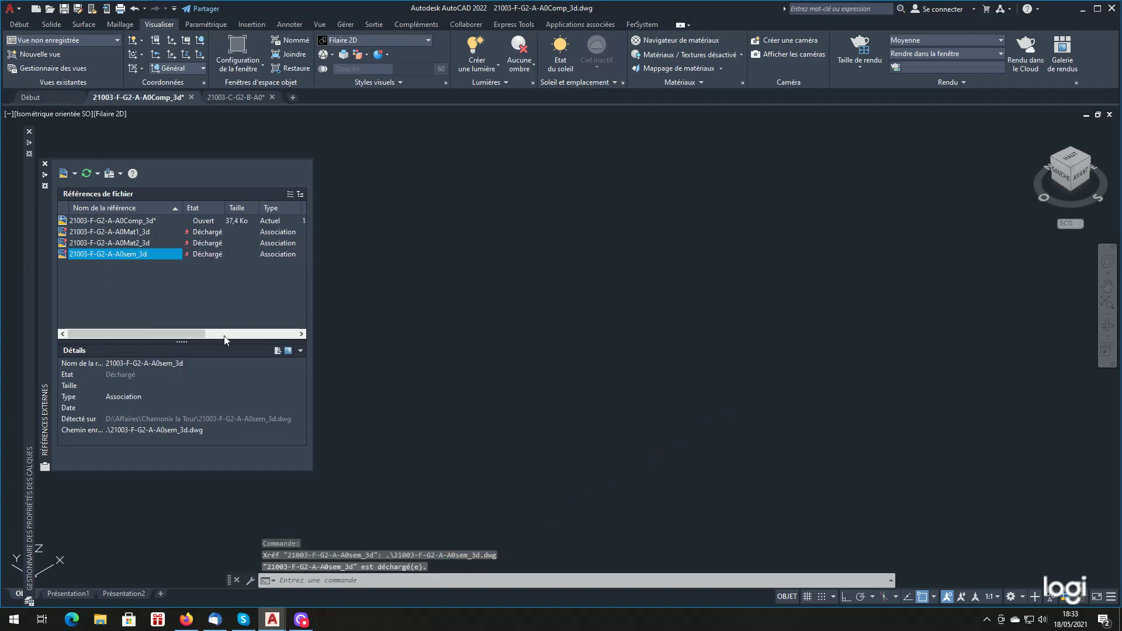
right_click(140, 254)
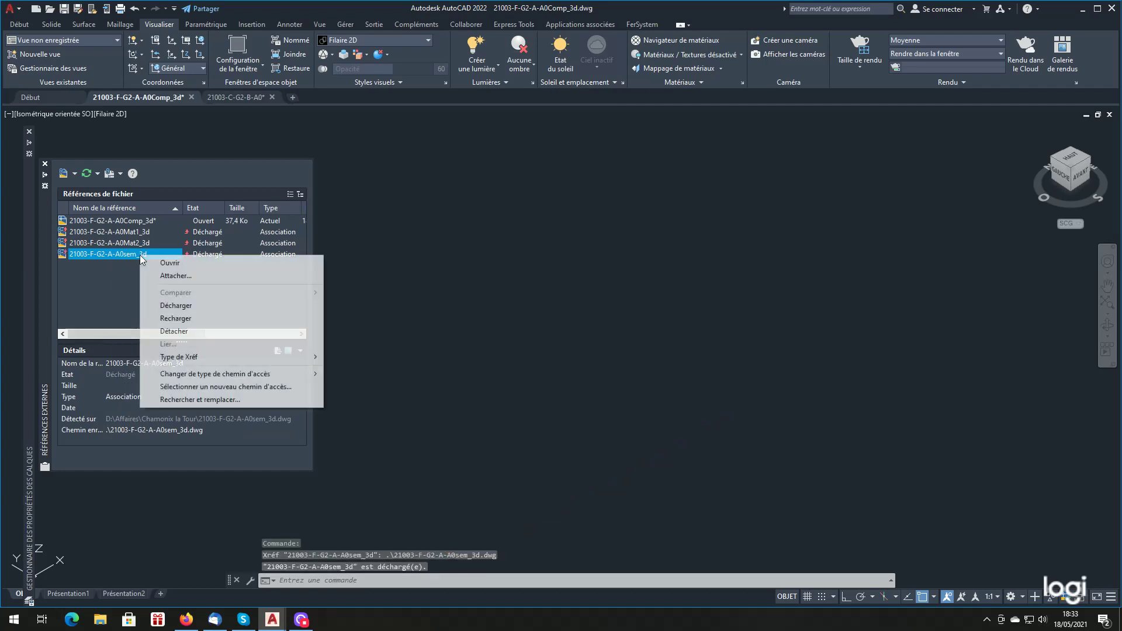
left_click(189, 319)
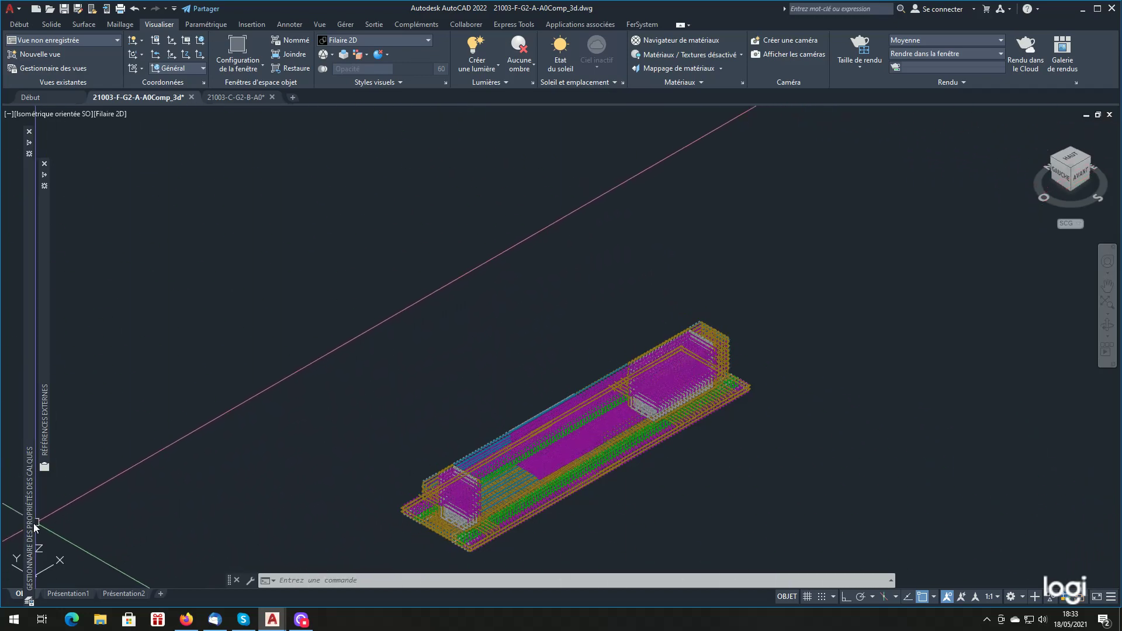
- Look through the full layer list, expand the Xref group of layer filters and widen the filter tree
mouse_move(31, 524)
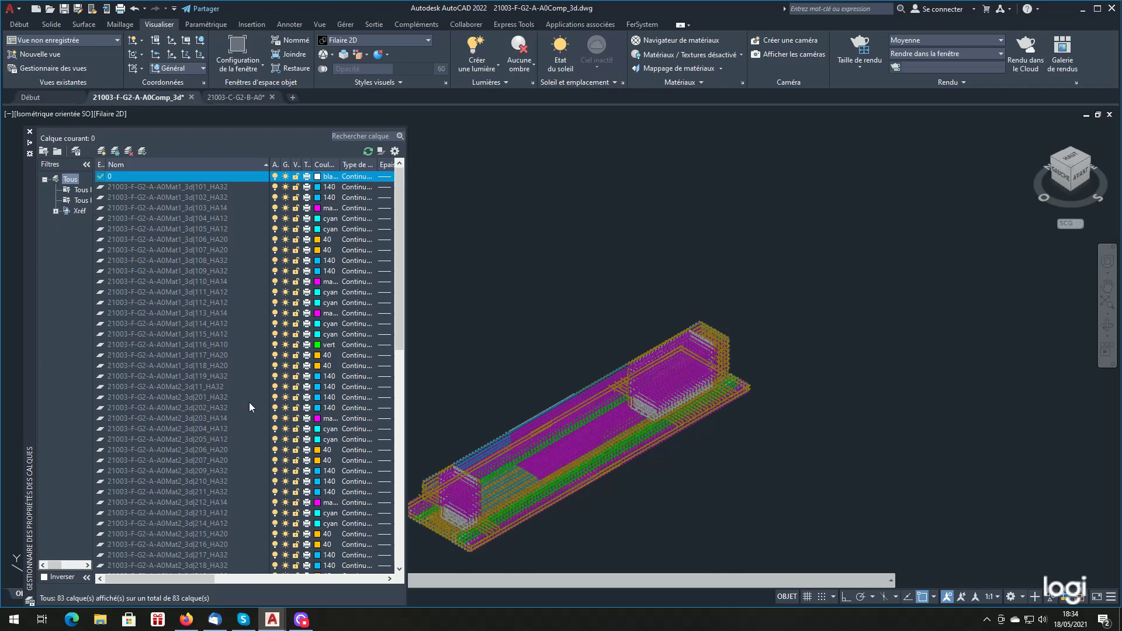
scroll(224, 332, "down", 2)
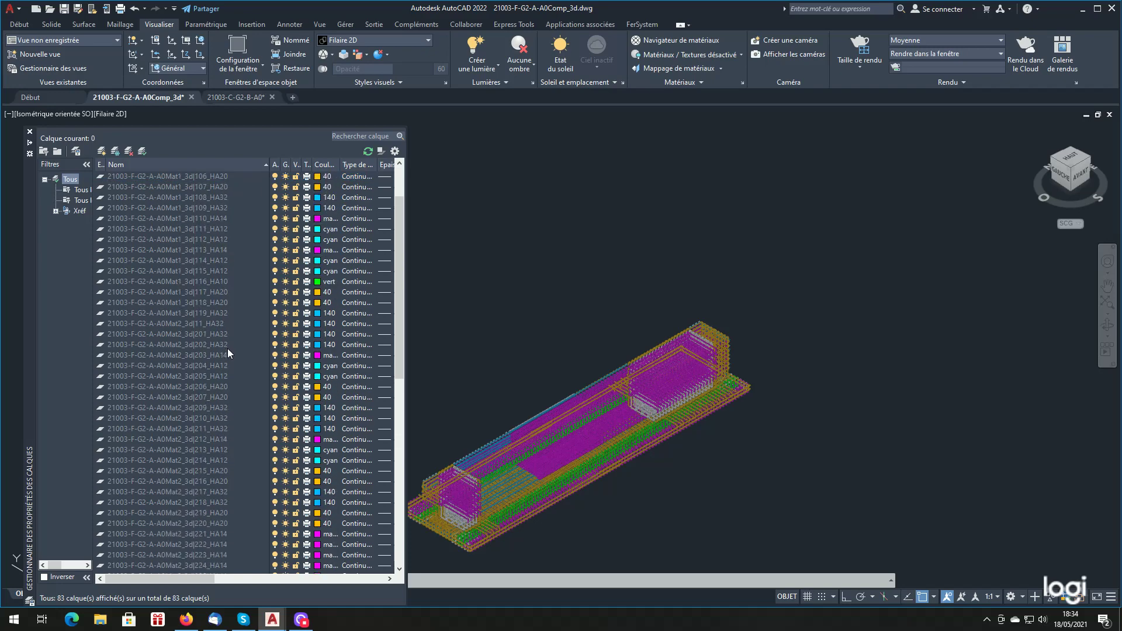
scroll(227, 350, "up", 2)
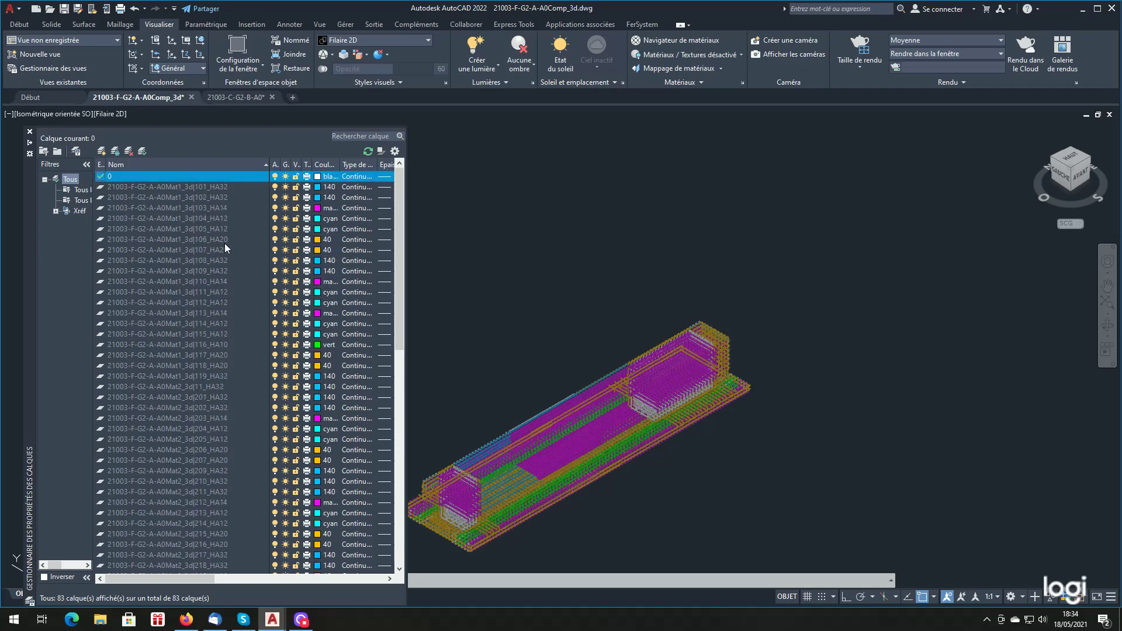
scroll(224, 251, "down", 7)
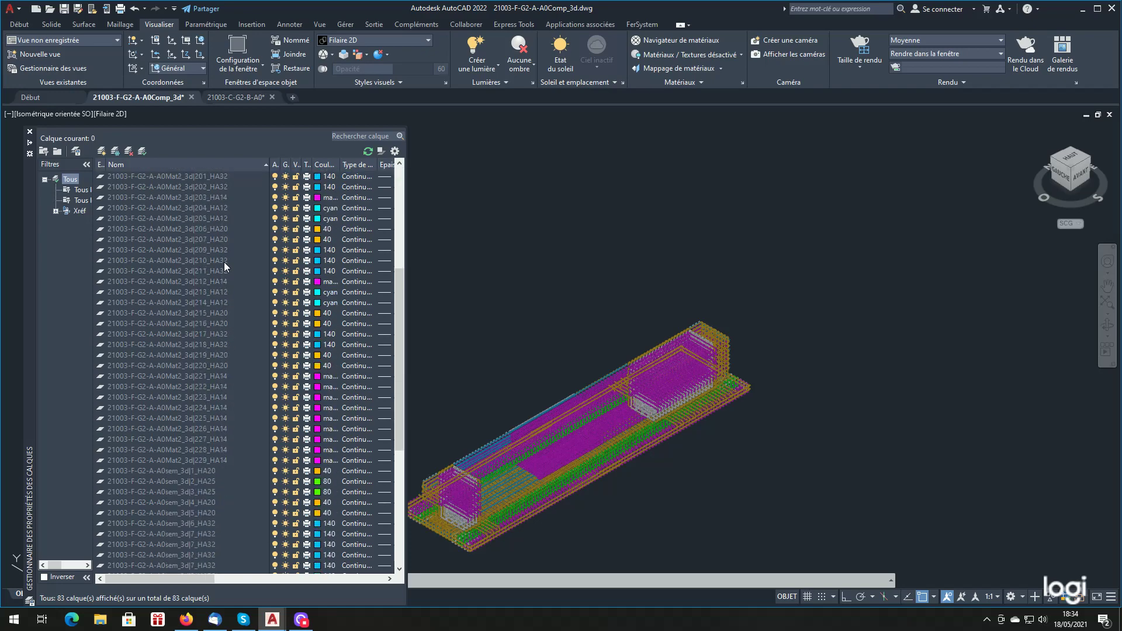
scroll(223, 262, "down", 8)
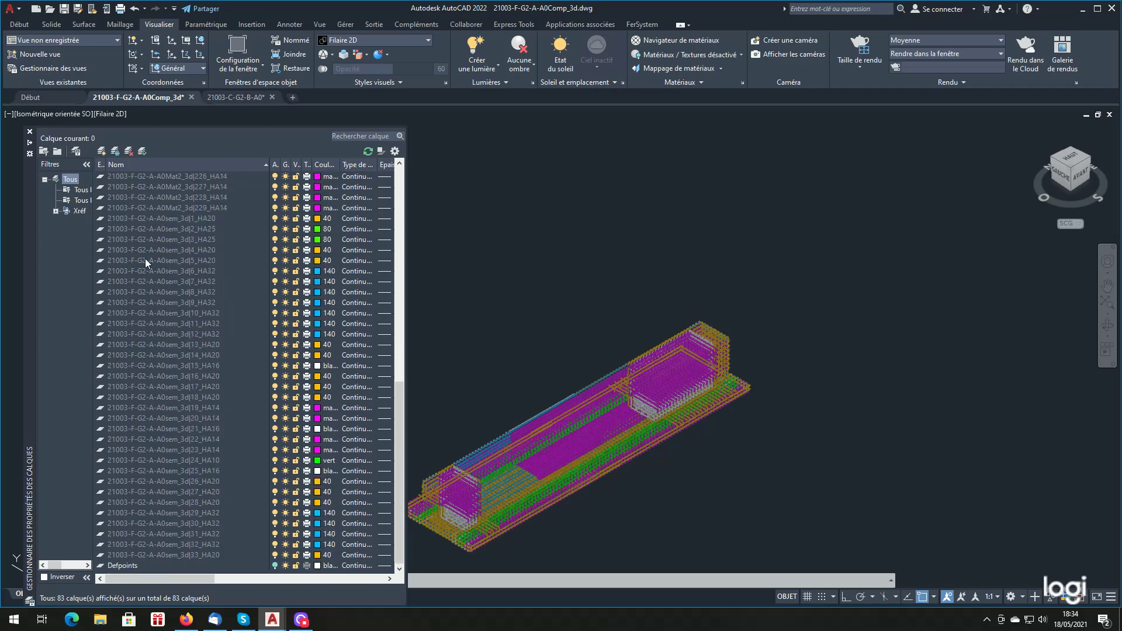
left_click(55, 211)
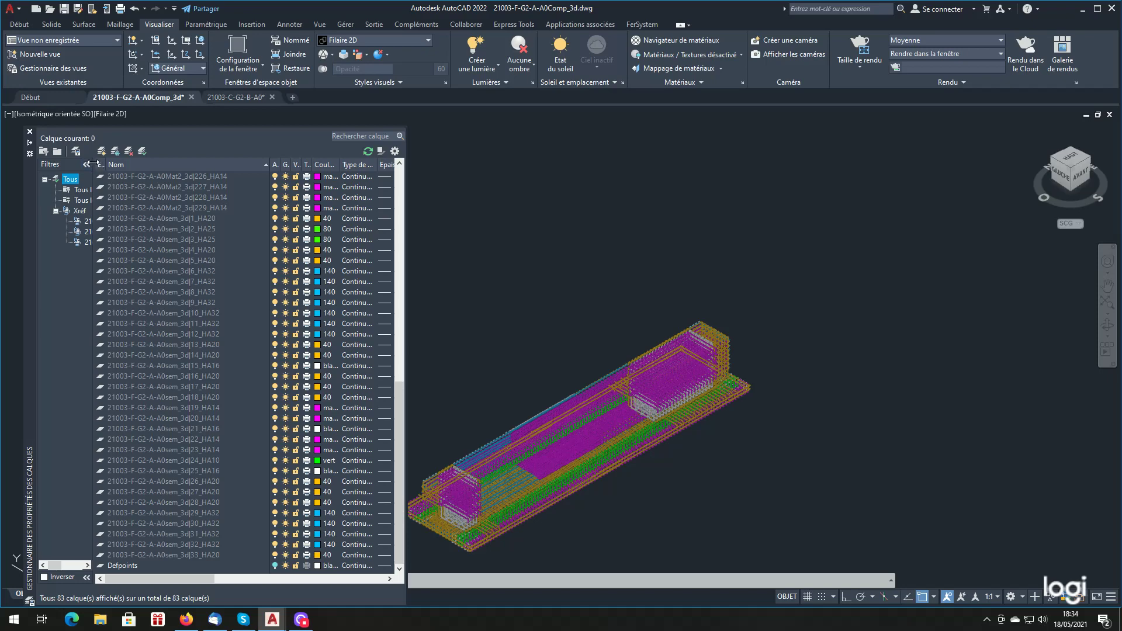
left_click_drag(101, 166, 161, 164)
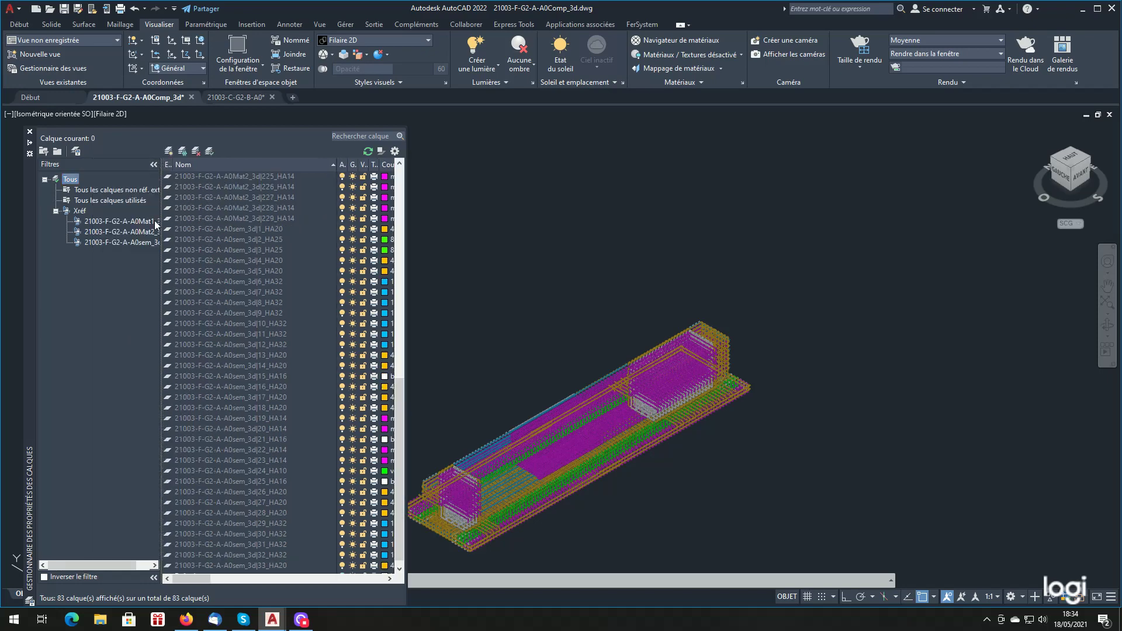
- Filter the layer list to the 21003-F-G2-A-A0sem_3d reference and freeze all of its layers
left_click(99, 246)
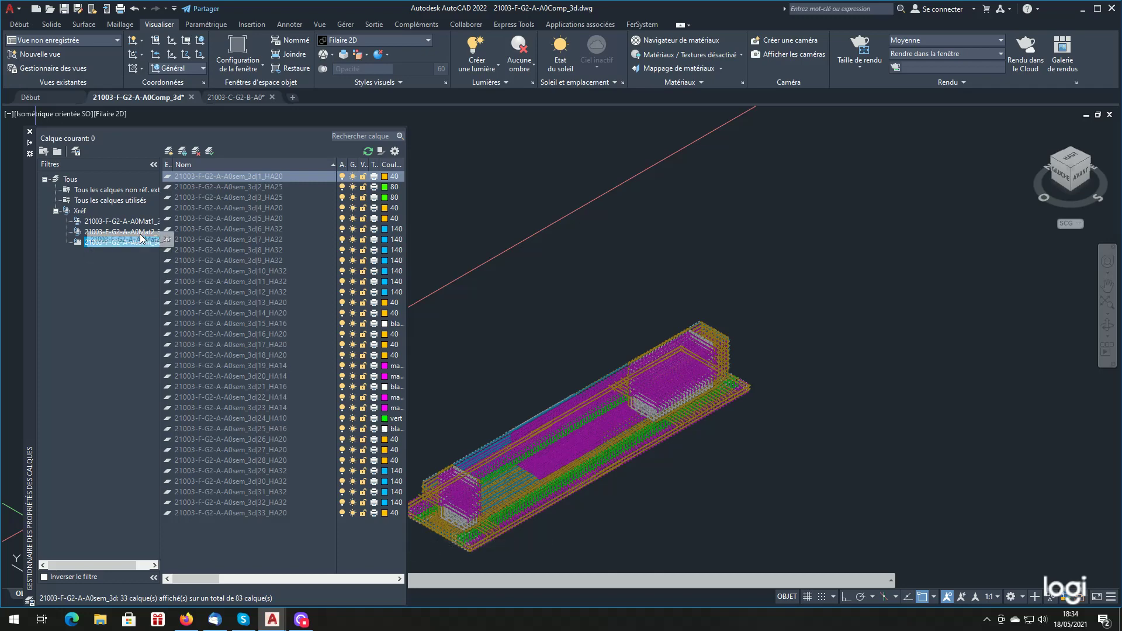
left_click_drag(139, 232, 90, 233)
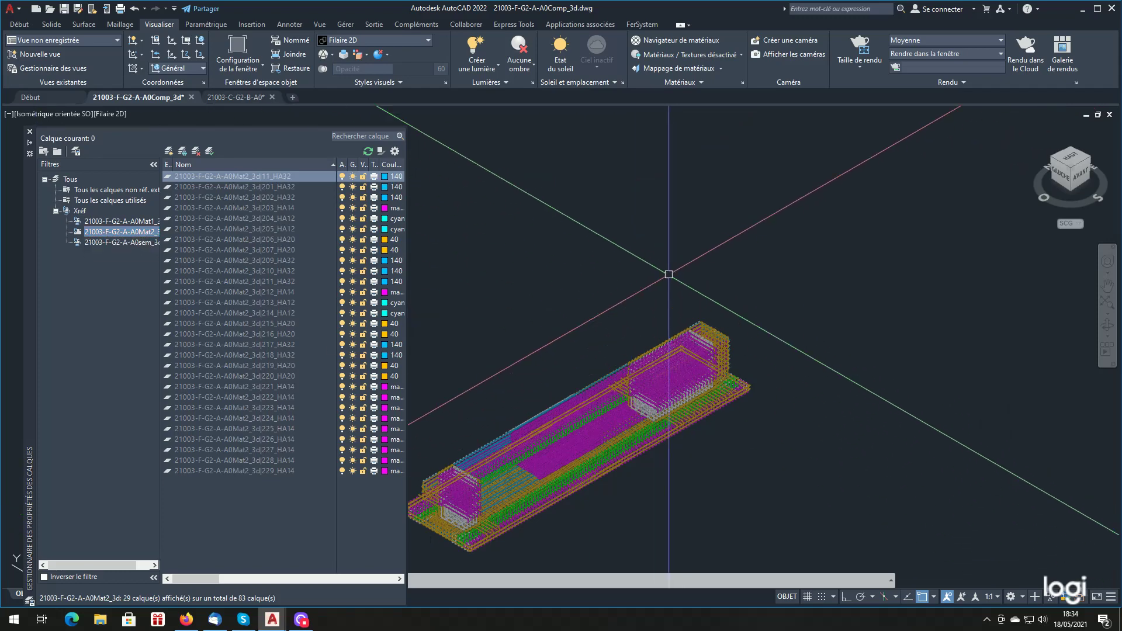
mouse_move(29, 338)
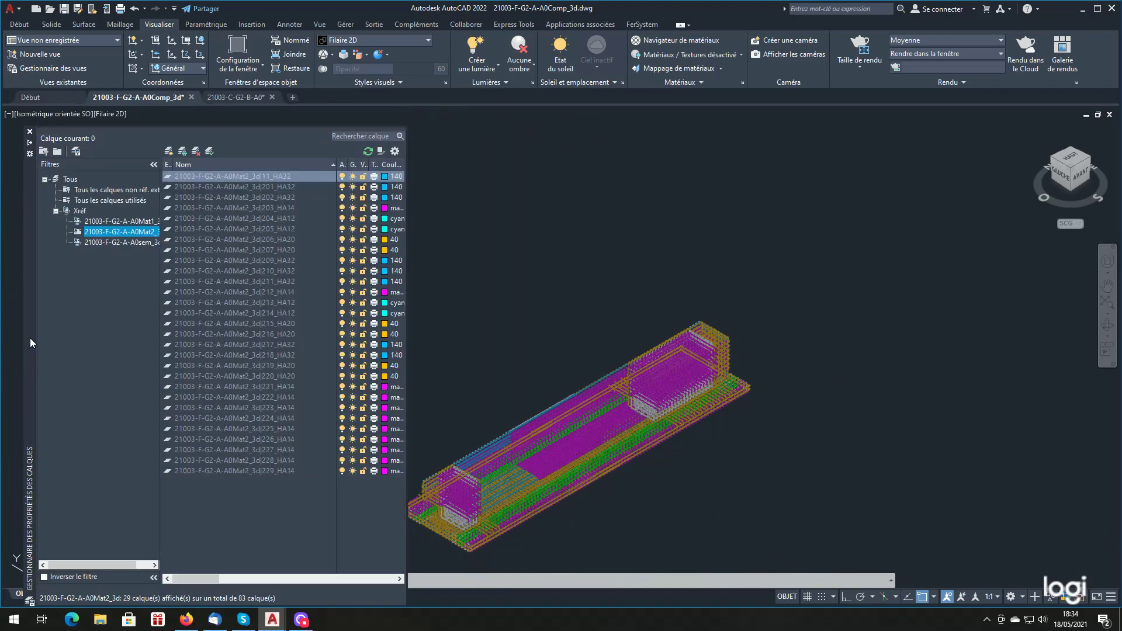
left_click(121, 243)
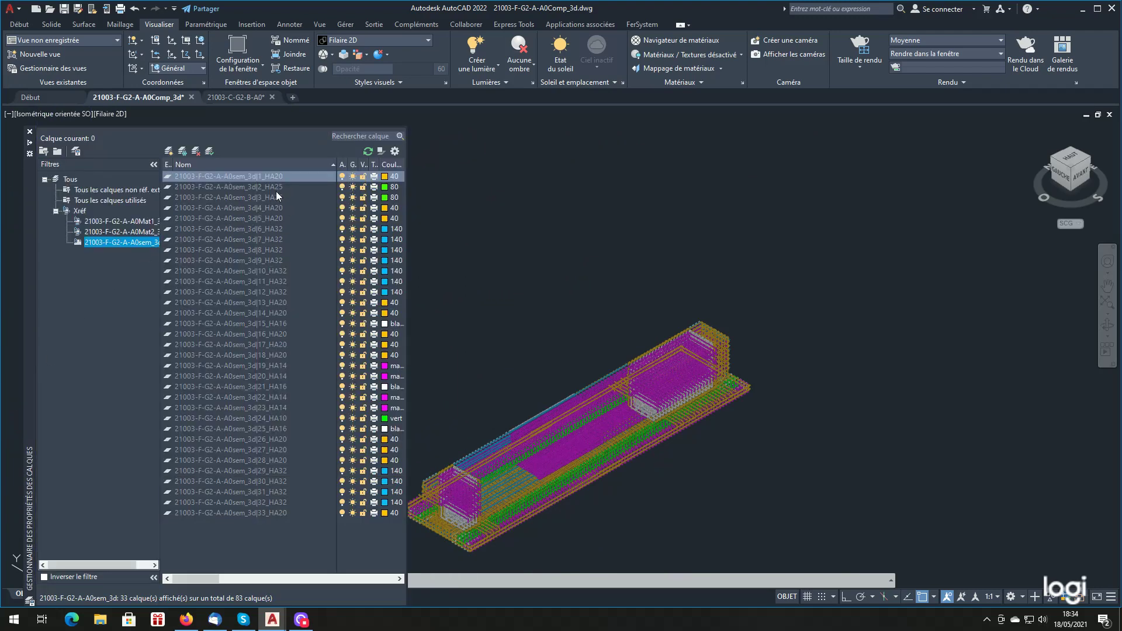
left_click(232, 512, "shift")
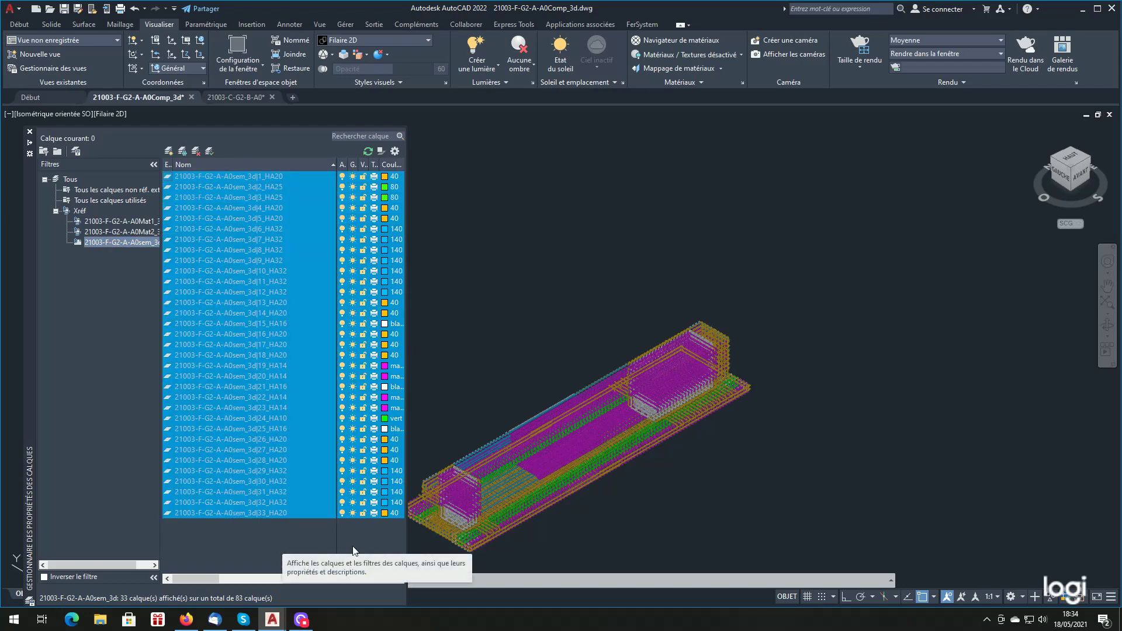
left_click(353, 514)
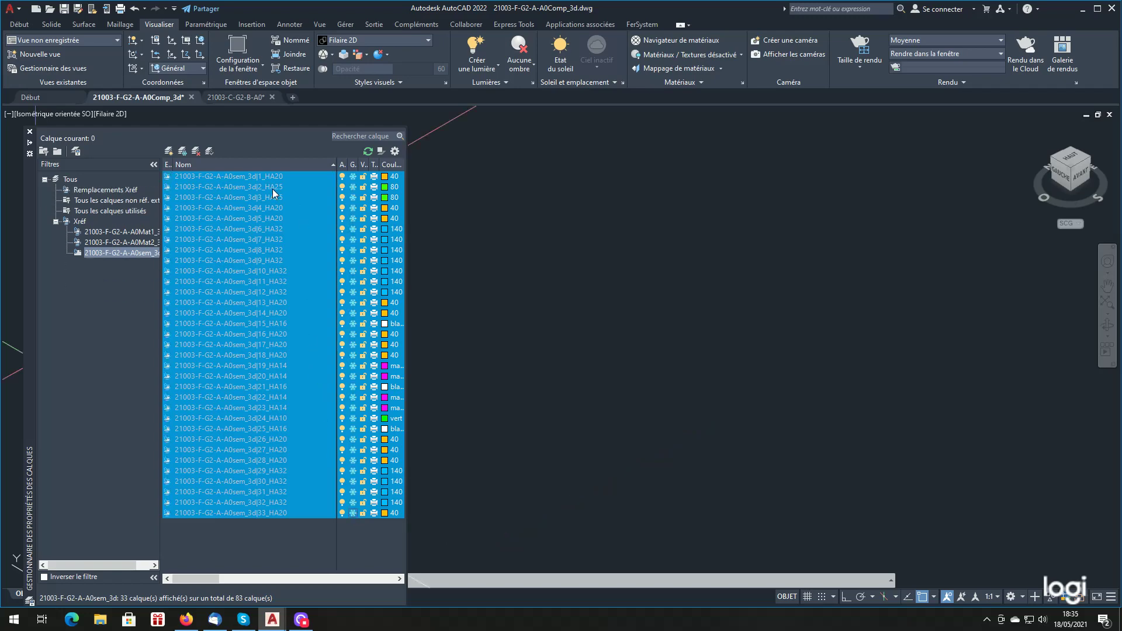
- Thaw only the layer 21003-F-G2-A-A0sem_3d|1_HA20 and inspect its reinforcement bars in the isometric view
left_click(254, 178)
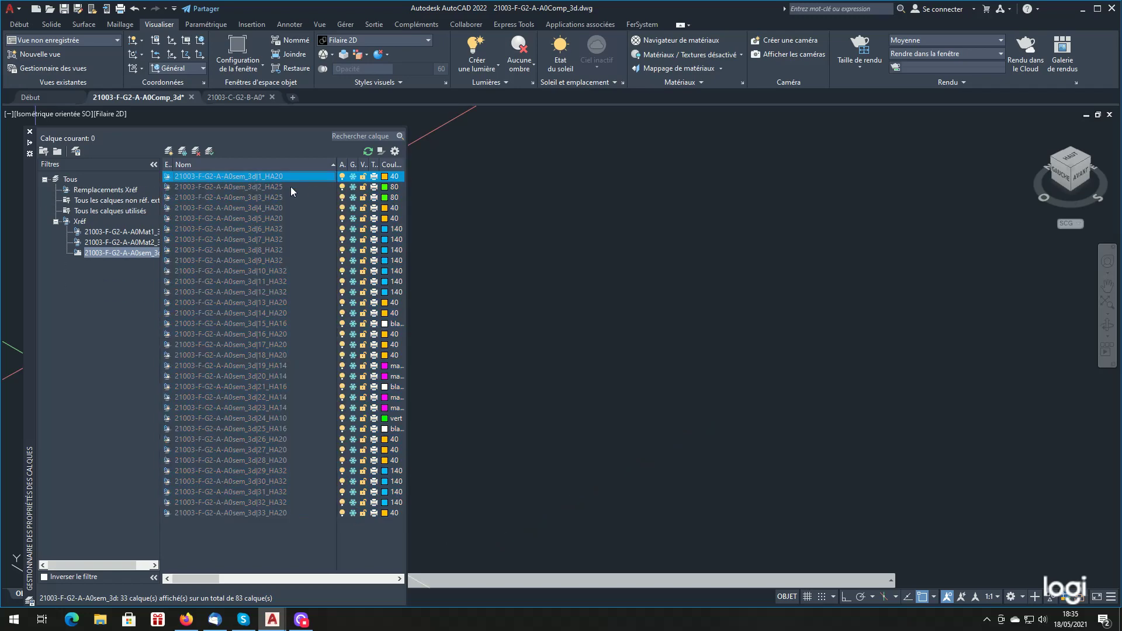
left_click(352, 176)
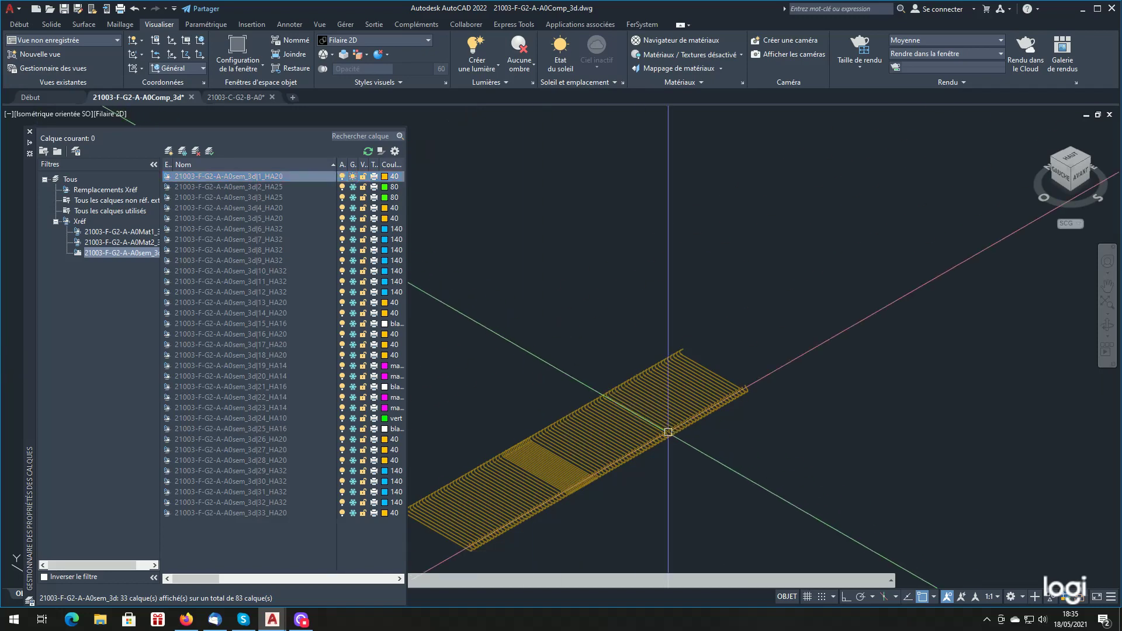
scroll(717, 469, "down", 2)
scroll(578, 494, "up", 2)
scroll(578, 494, "up", 3)
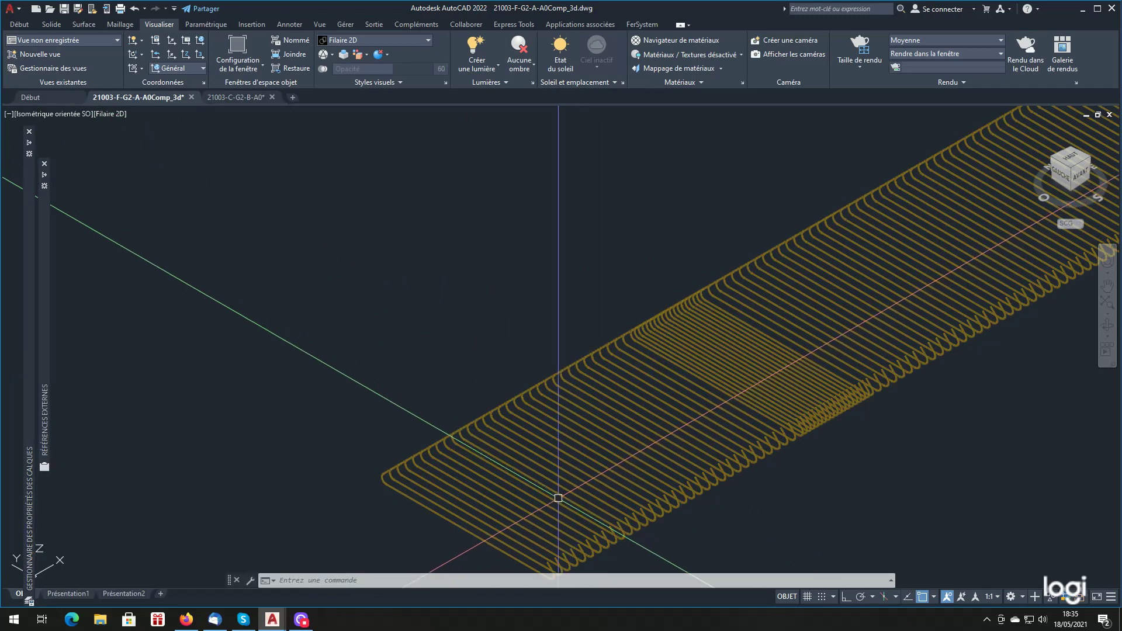
scroll(544, 493, "down", 2)
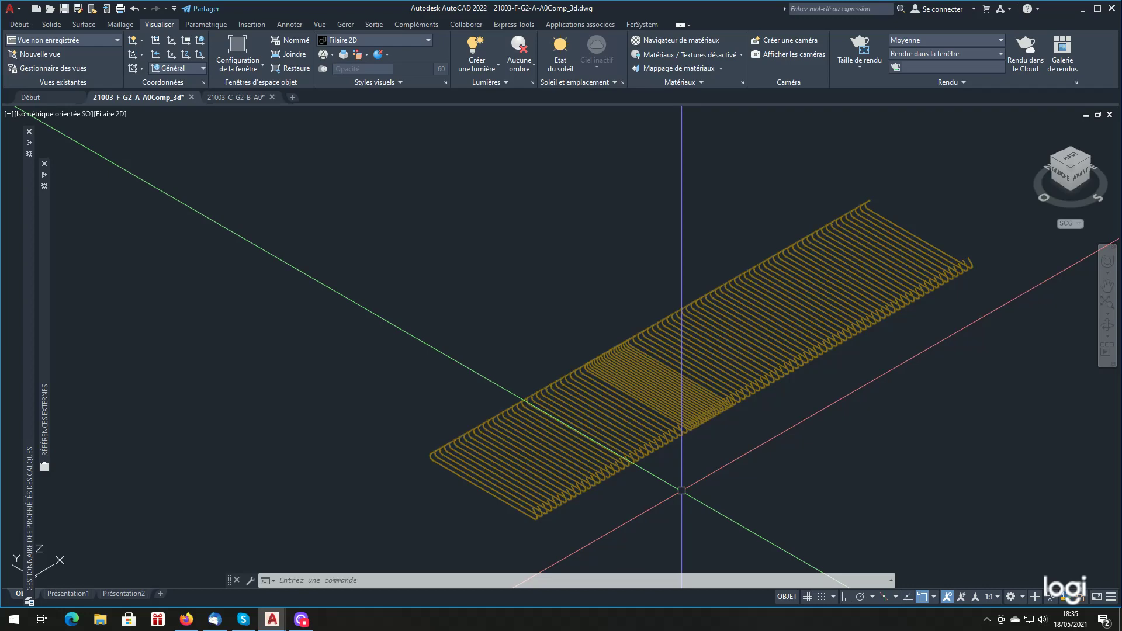
mouse_move(29, 432)
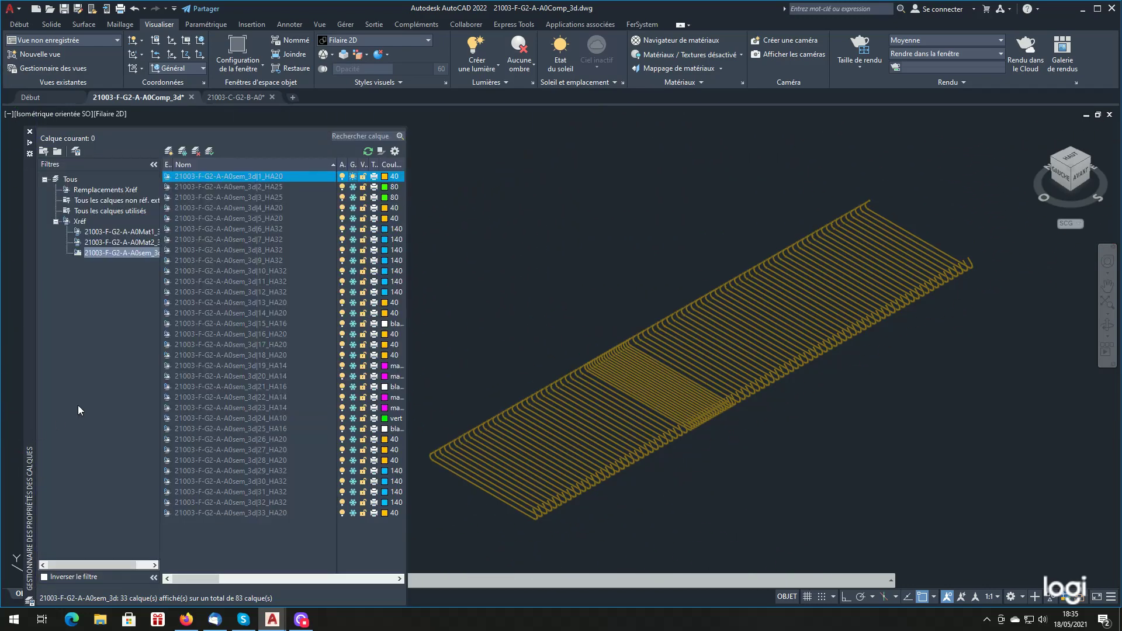
- Thaw the layers 2_HA25, 3_HA25, 4_HA20 and 5_HA20 of the 21003-F-G2-A-A0sem_3d reference
left_click(352, 187)
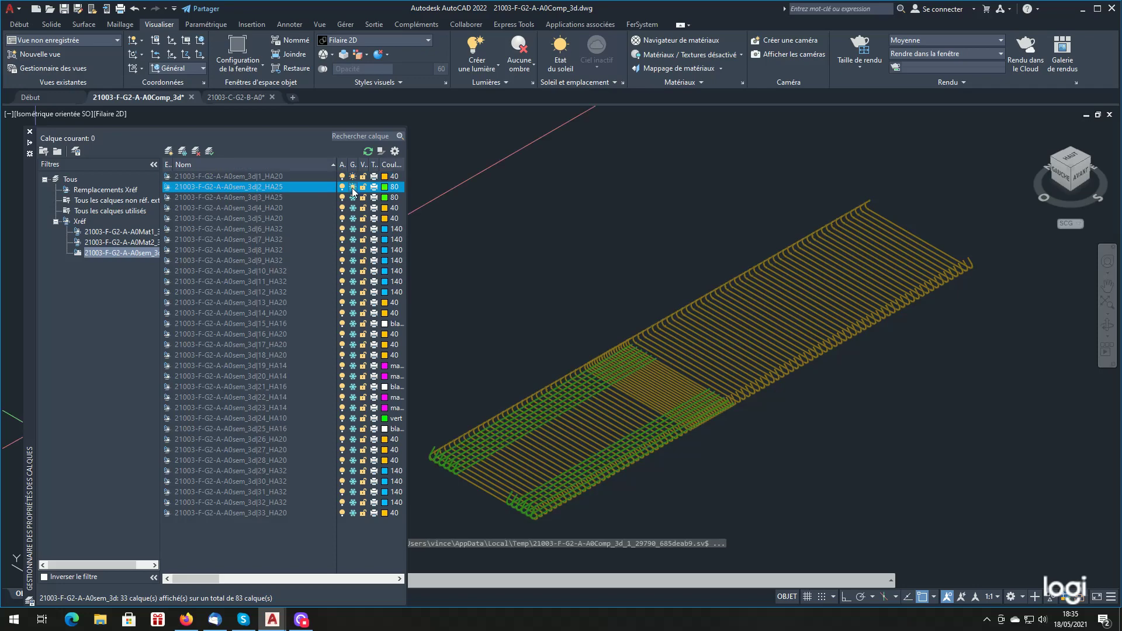
left_click(353, 197)
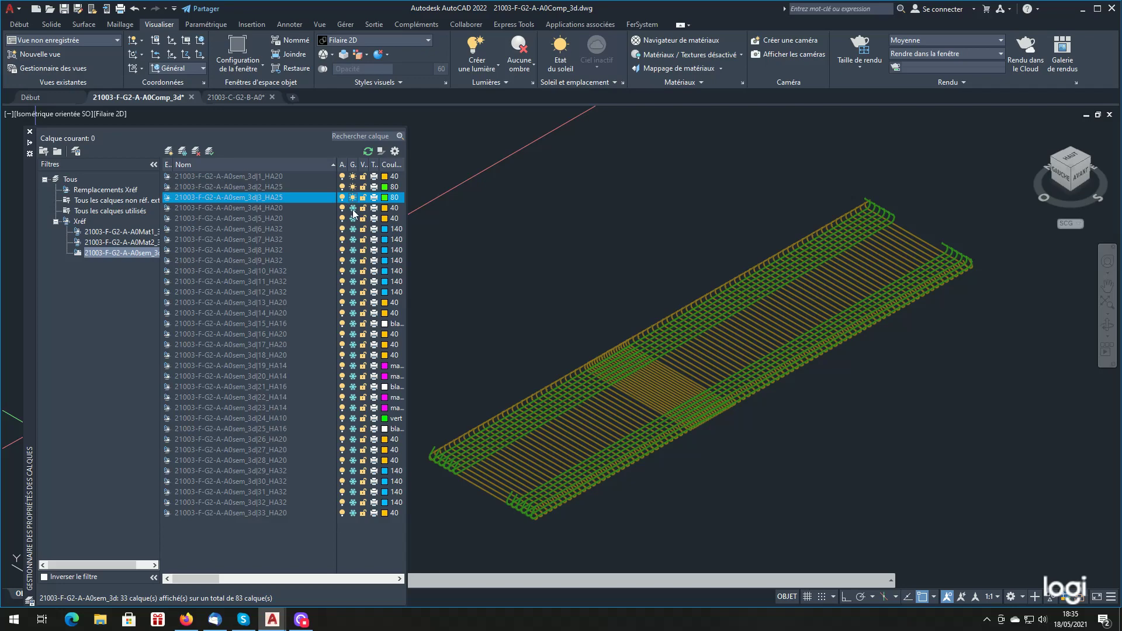
left_click(353, 208)
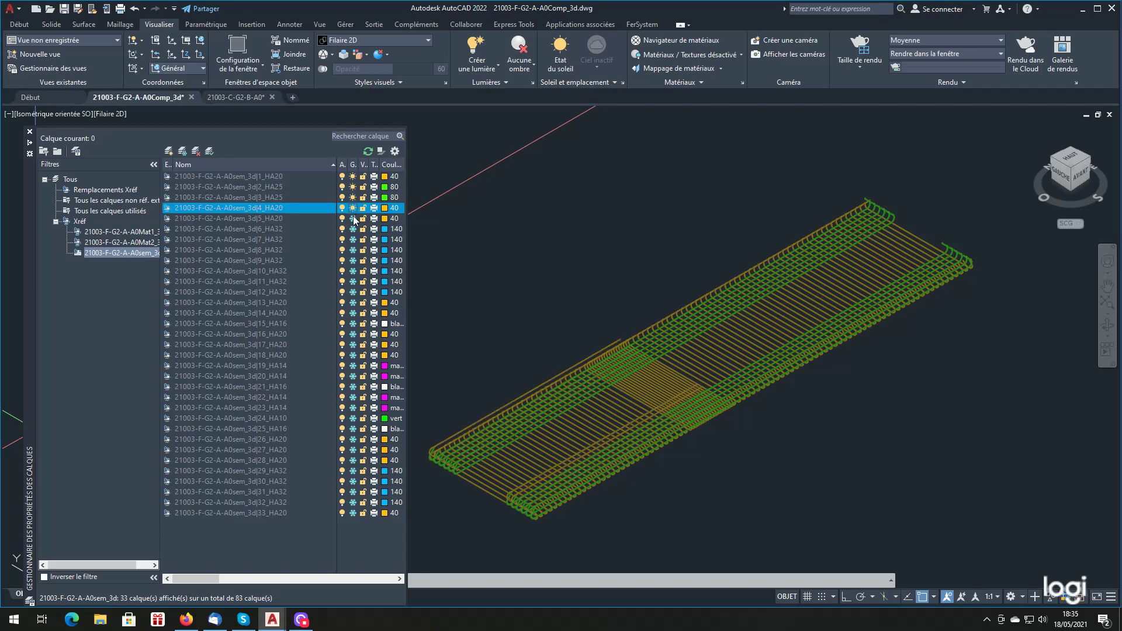
left_click(353, 219)
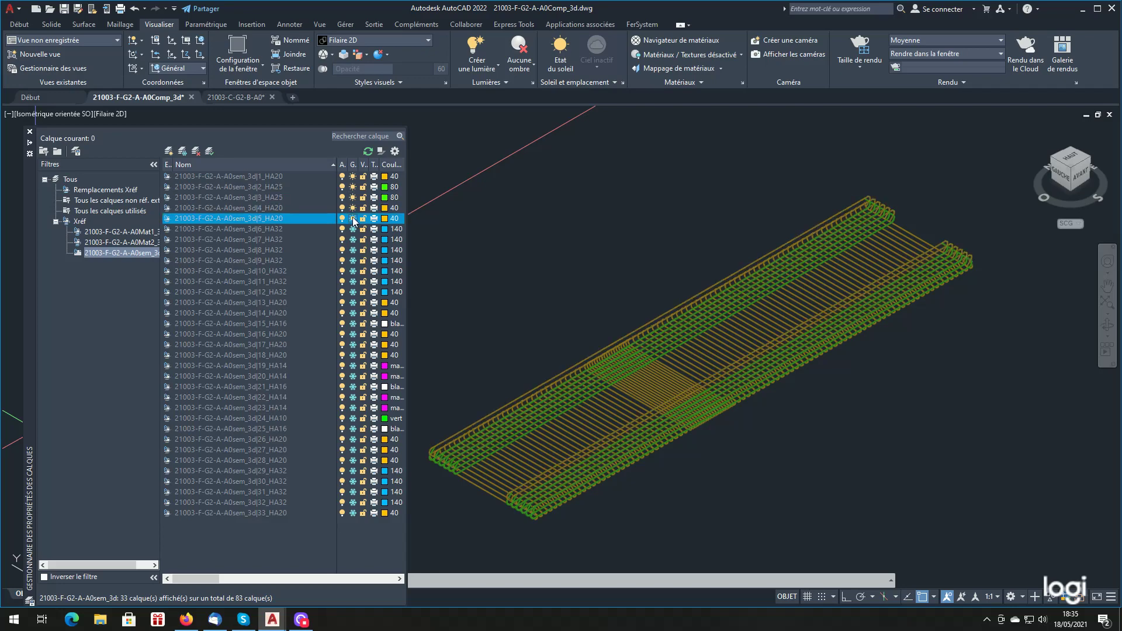
- Freeze the footing reference's layers 1_HA20, 2_HA25, 3_HA25 and 4_HA20
left_click(353, 176)
left_click(353, 186)
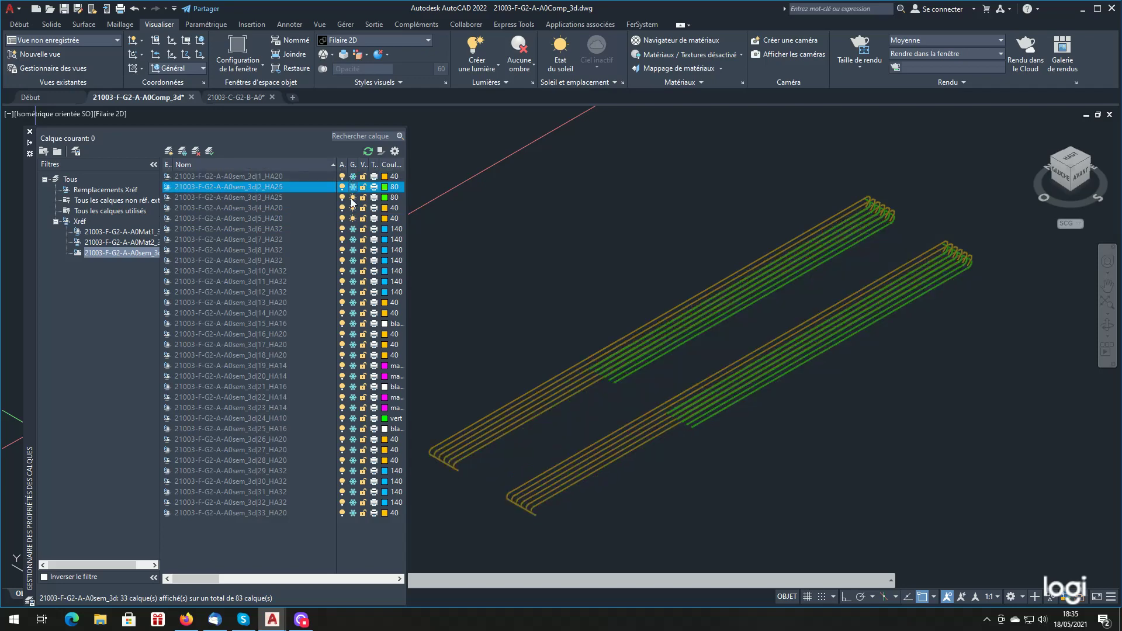
left_click(353, 197)
left_click(352, 208)
- Thaw the footing reference's layers 6_HA32, 7_HA32, 8_HA32 and 9_HA32
left_click(351, 229)
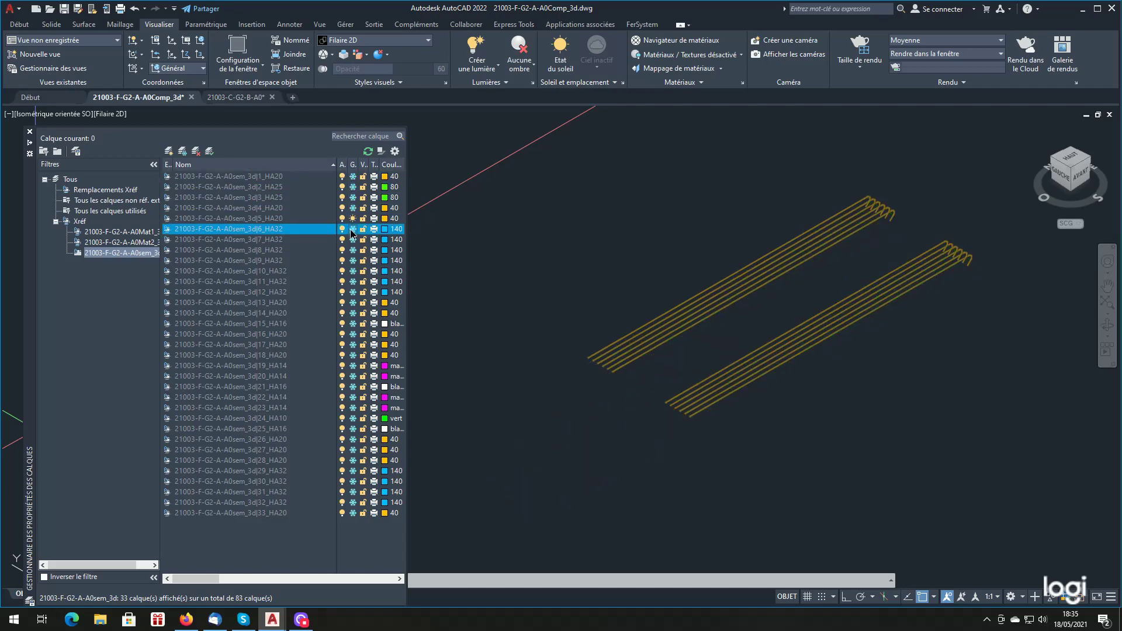
left_click(352, 240)
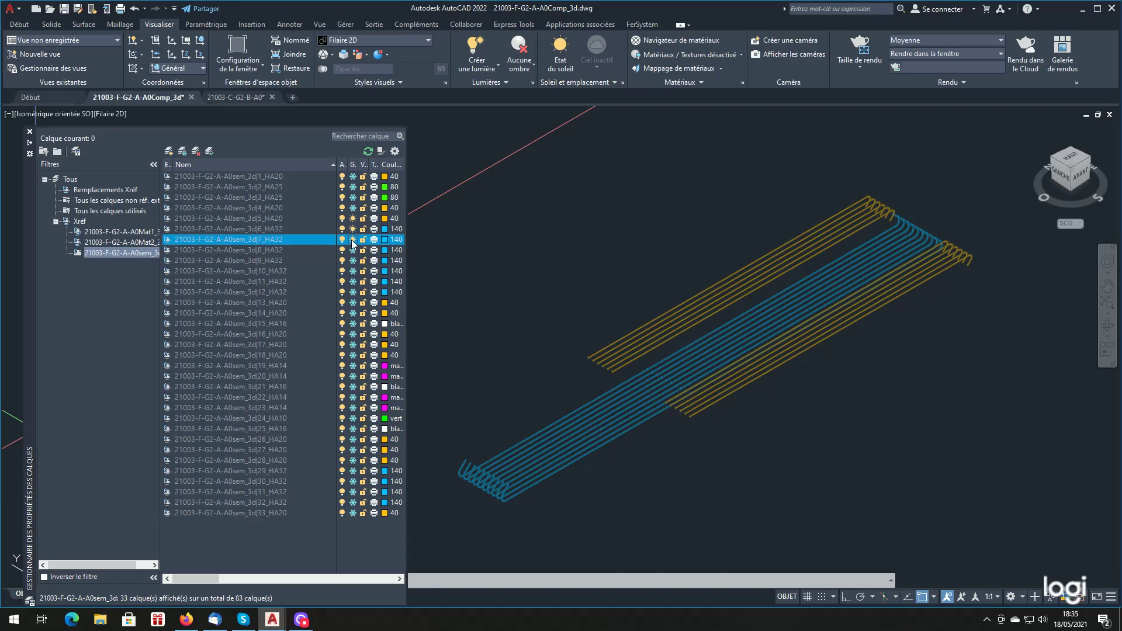
left_click(352, 240)
left_click(352, 250)
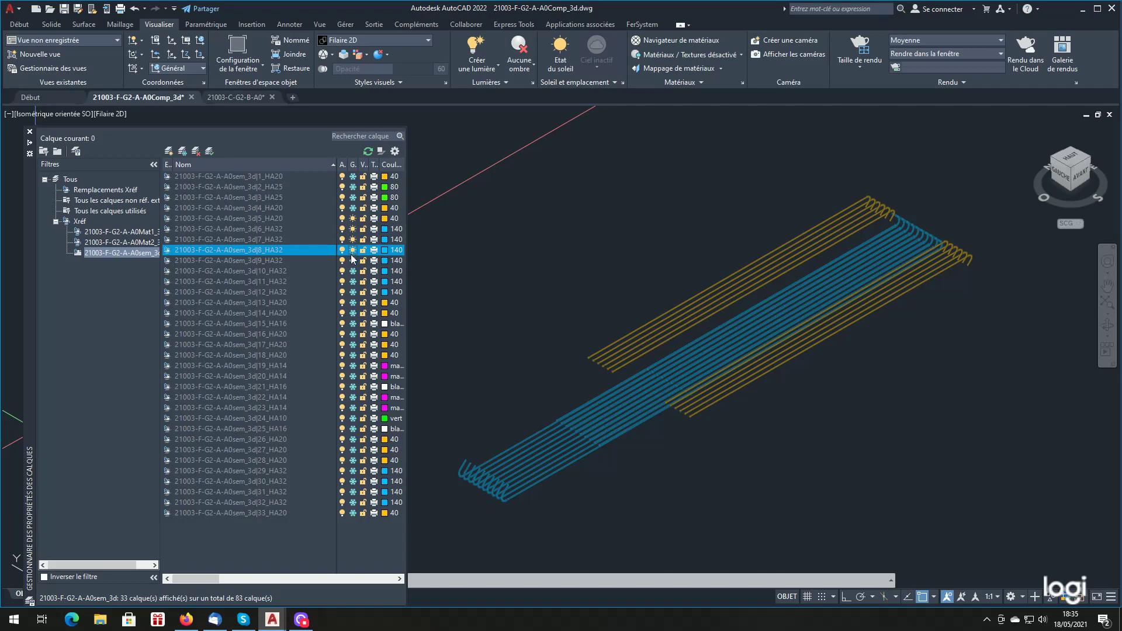
left_click(352, 261)
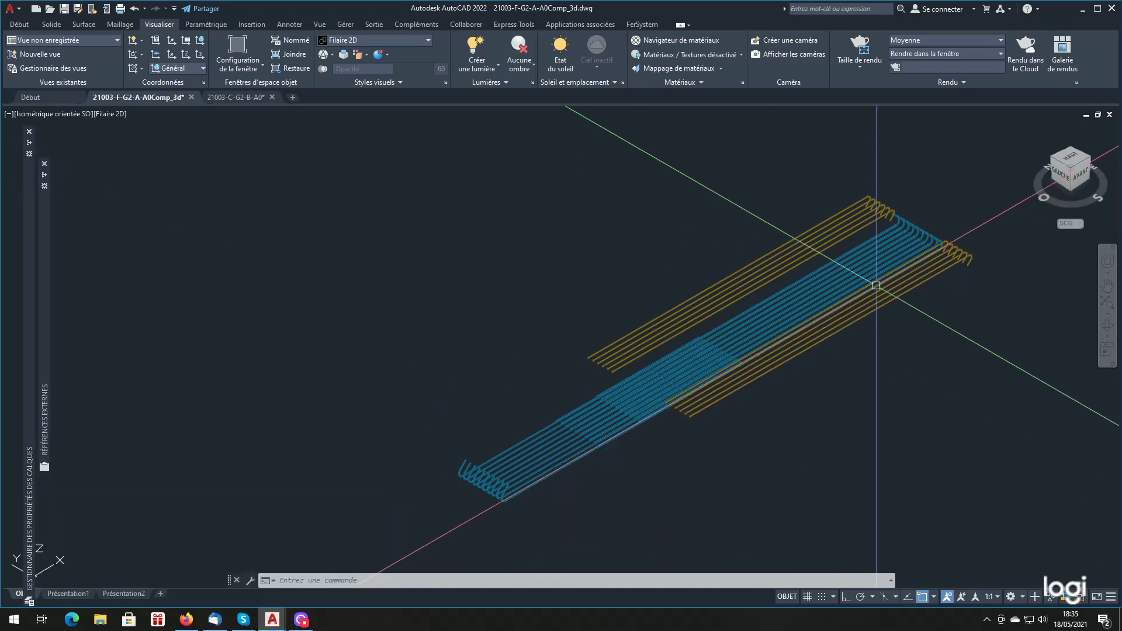
- Examine the hooked ends and the staggered laps of the blue HA32 bars along the footing
scroll(934, 243, "up", 5)
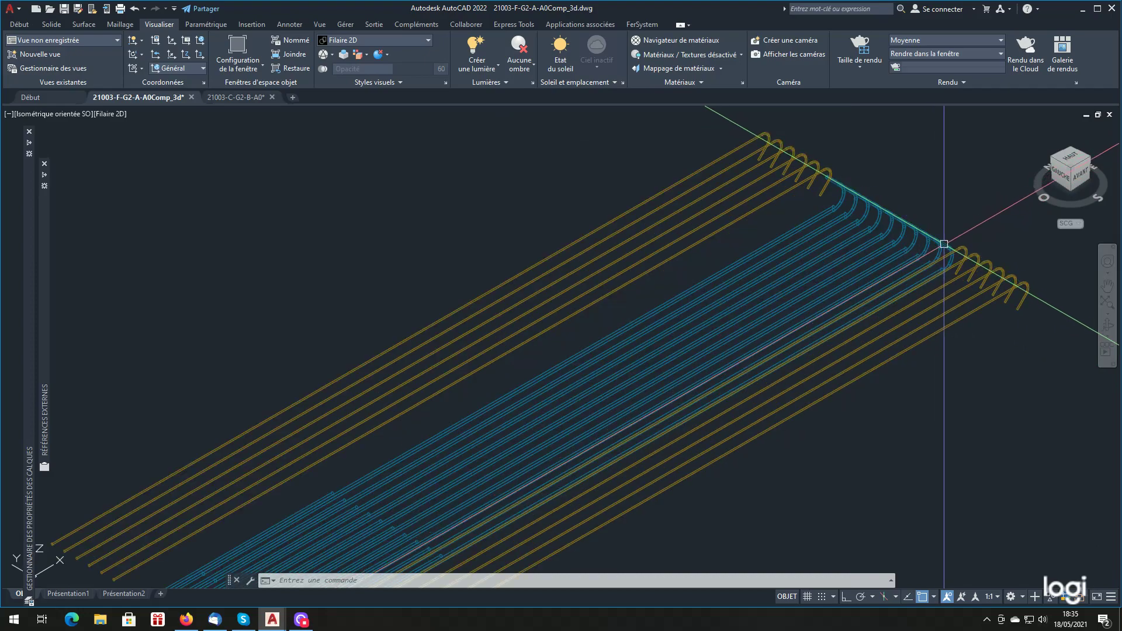
left_click(940, 236)
scroll(889, 243, "down", 4)
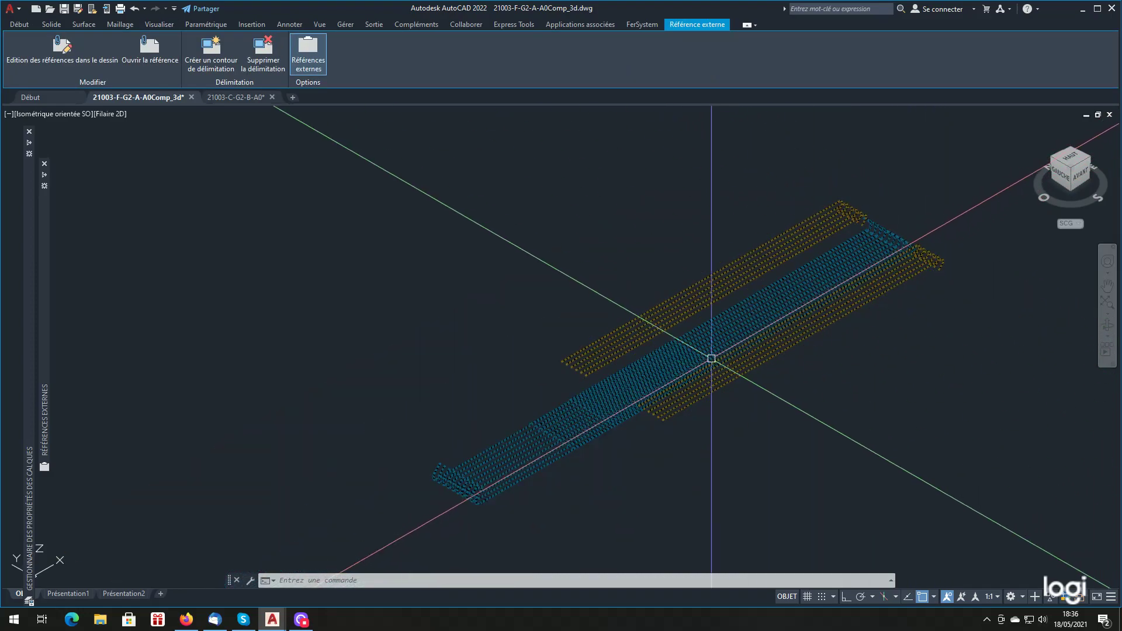
scroll(711, 359, "up", 5)
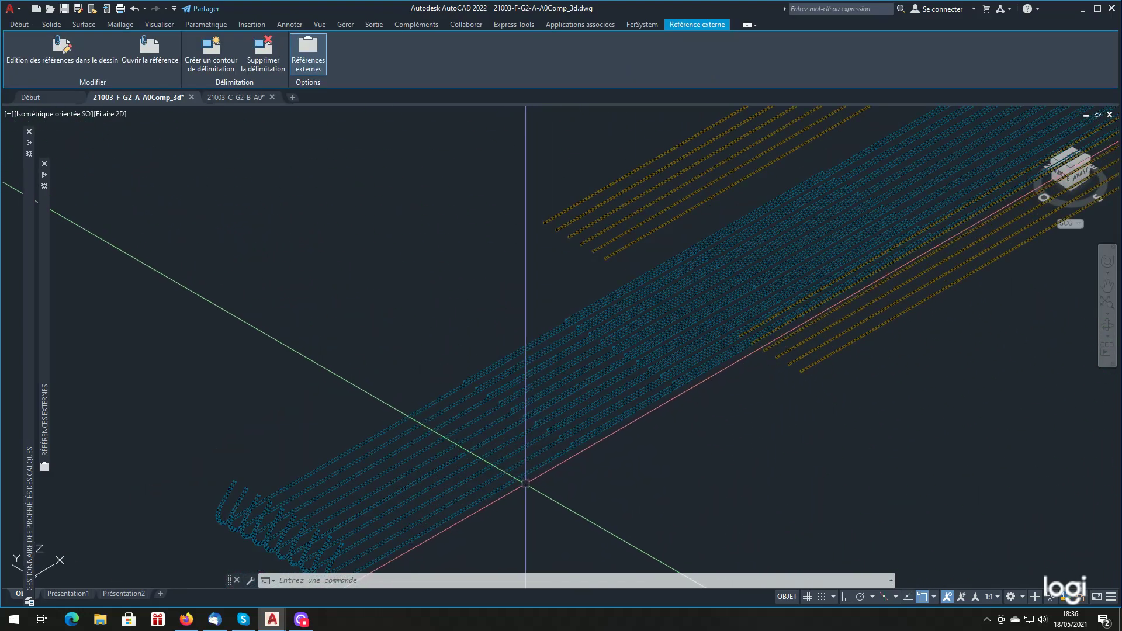
key("Escape")
scroll(790, 316, "up", 5)
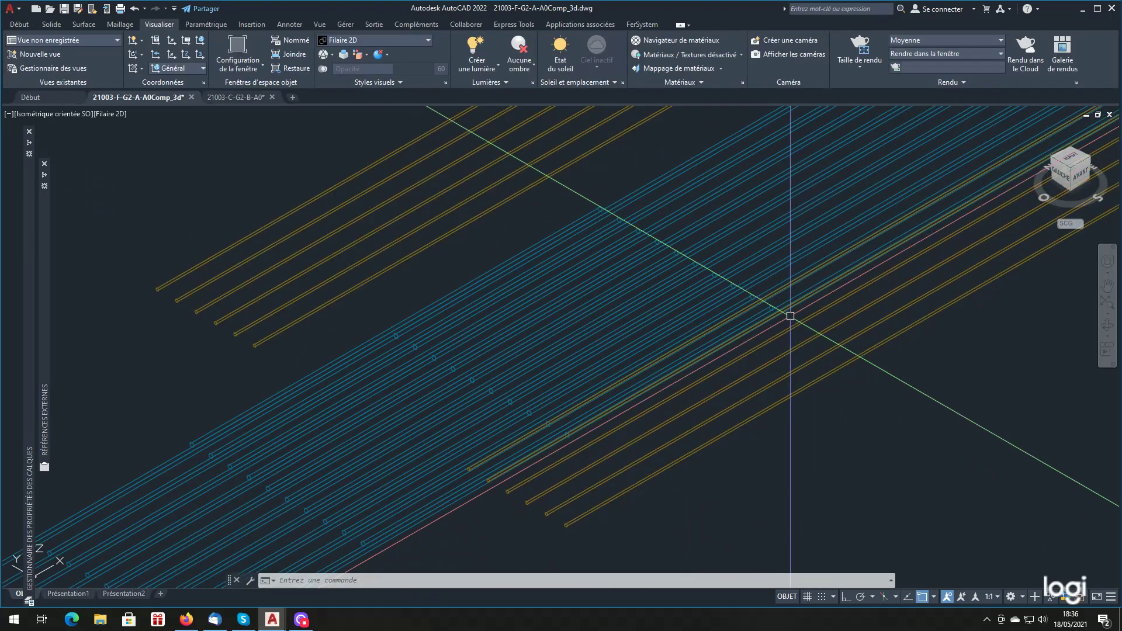
scroll(650, 365, "down", 1)
scroll(578, 415, "up", 1)
scroll(571, 402, "down", 1)
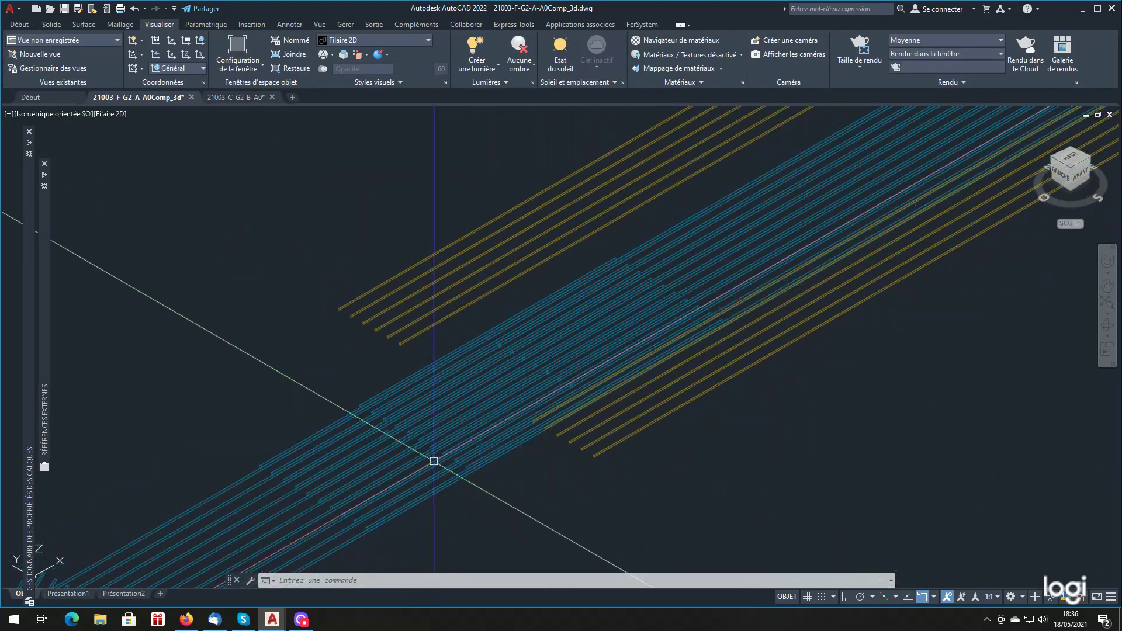
scroll(769, 381, "down", 1)
scroll(619, 388, "up", 2)
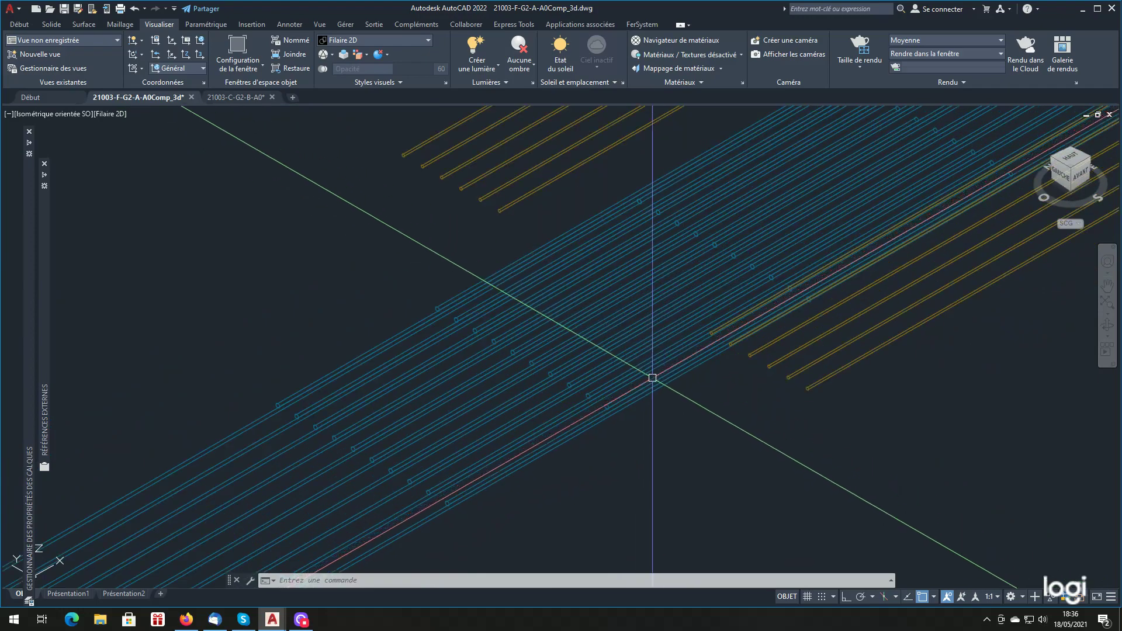
scroll(946, 234, "down", 2)
scroll(881, 231, "down", 1)
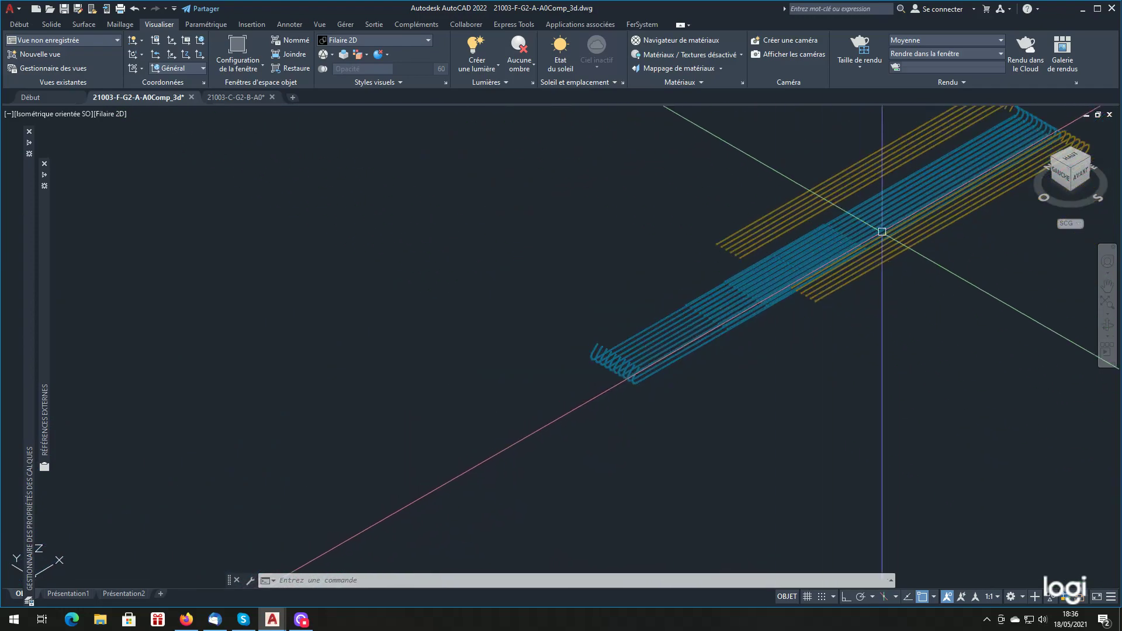
scroll(870, 231, "up", 1)
scroll(853, 230, "up", 1)
scroll(800, 225, "up", 1)
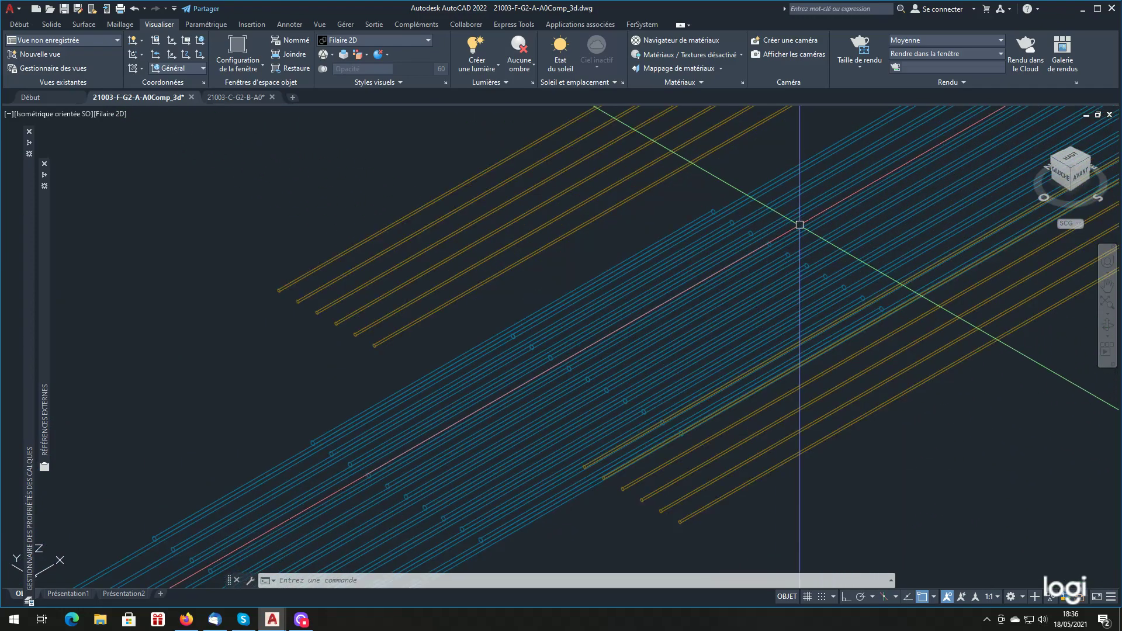
scroll(794, 231, "down", 1)
scroll(784, 236, "up", 1)
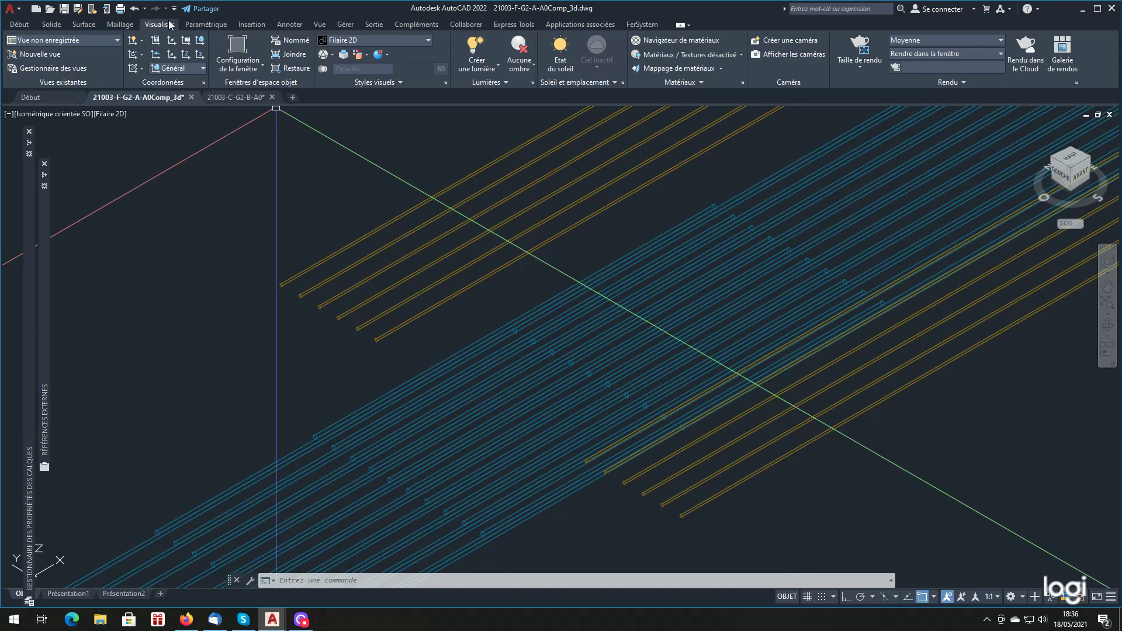
- Apply the visual style Ombré avec arêtes and inspect the bar laps and hooked ends up close
left_click(354, 40)
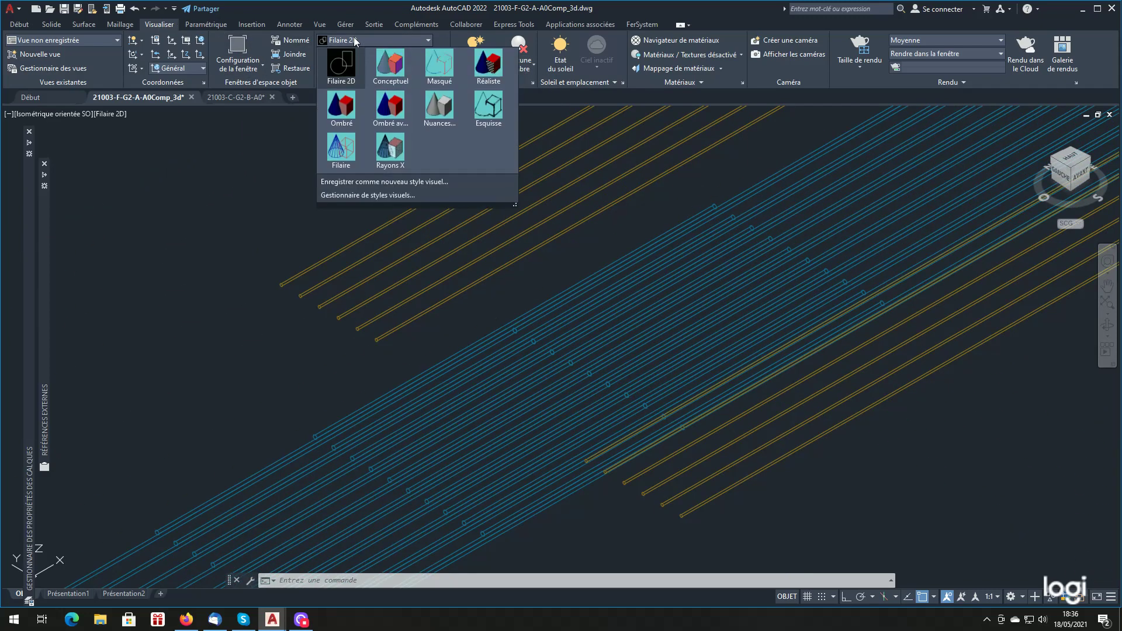
left_click(397, 115)
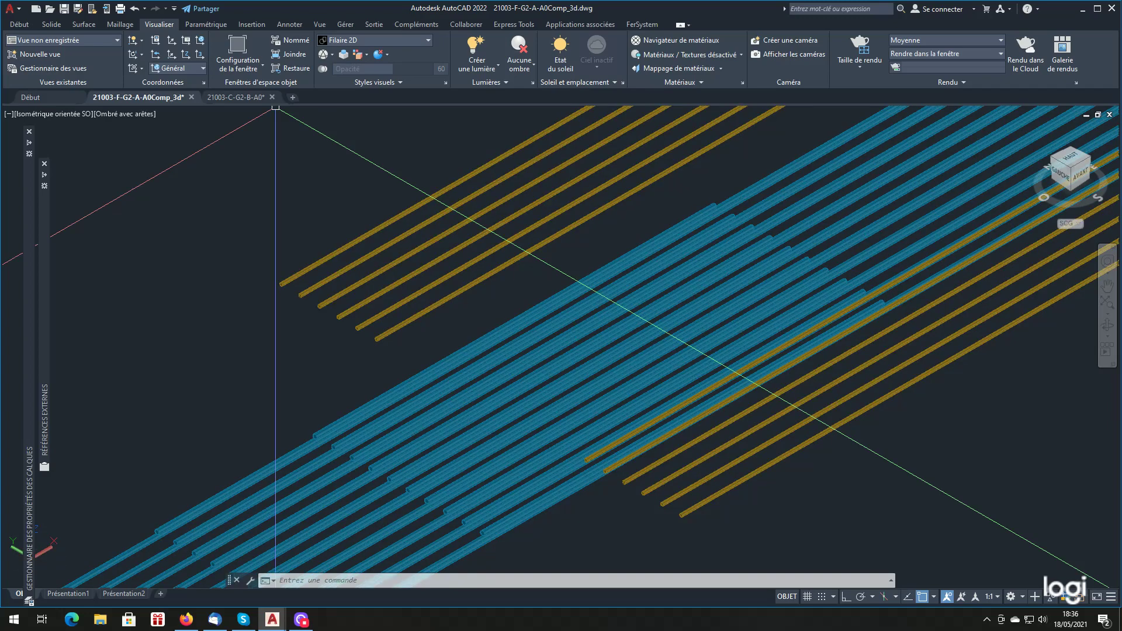
scroll(304, 431, "up", 4)
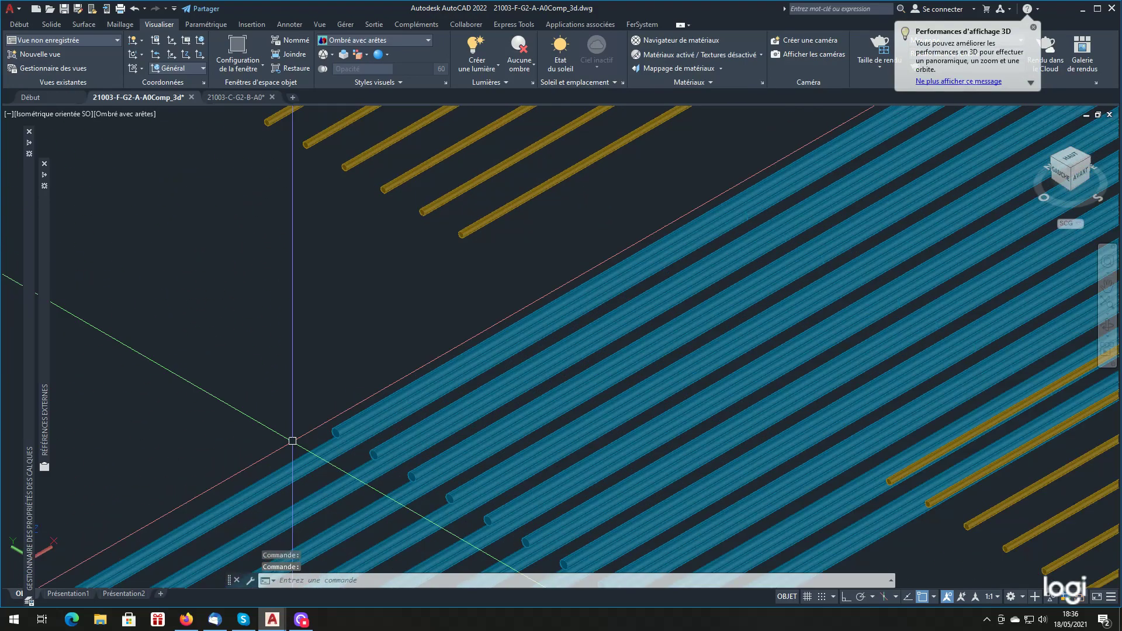
scroll(409, 327, "down", 4)
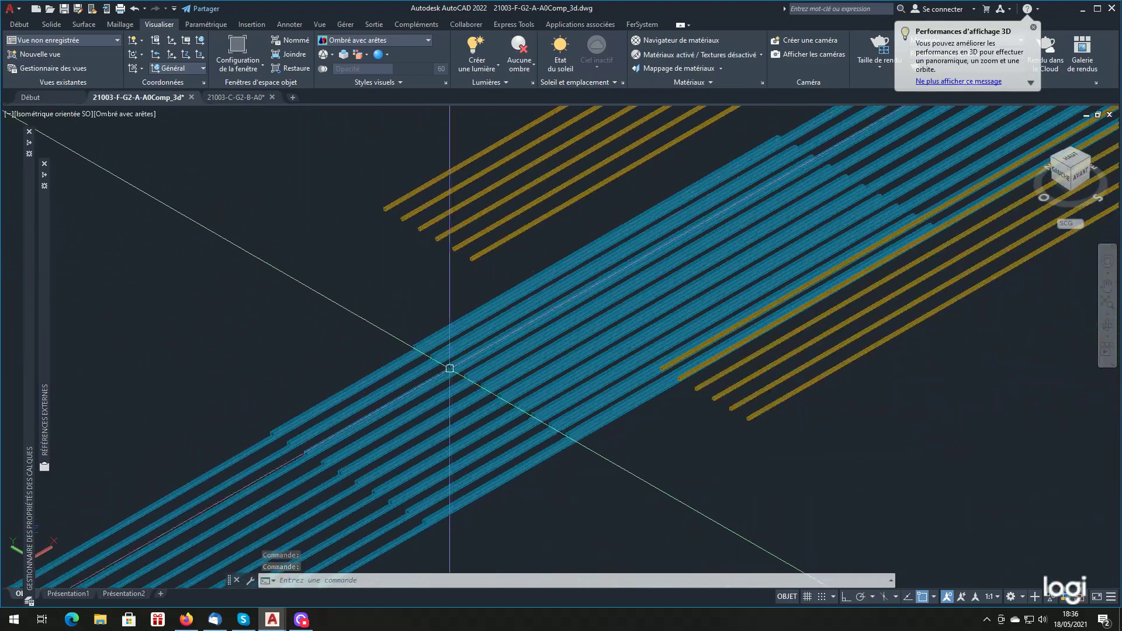
scroll(541, 439, "up", 6)
scroll(583, 429, "down", 4)
scroll(642, 421, "down", 3)
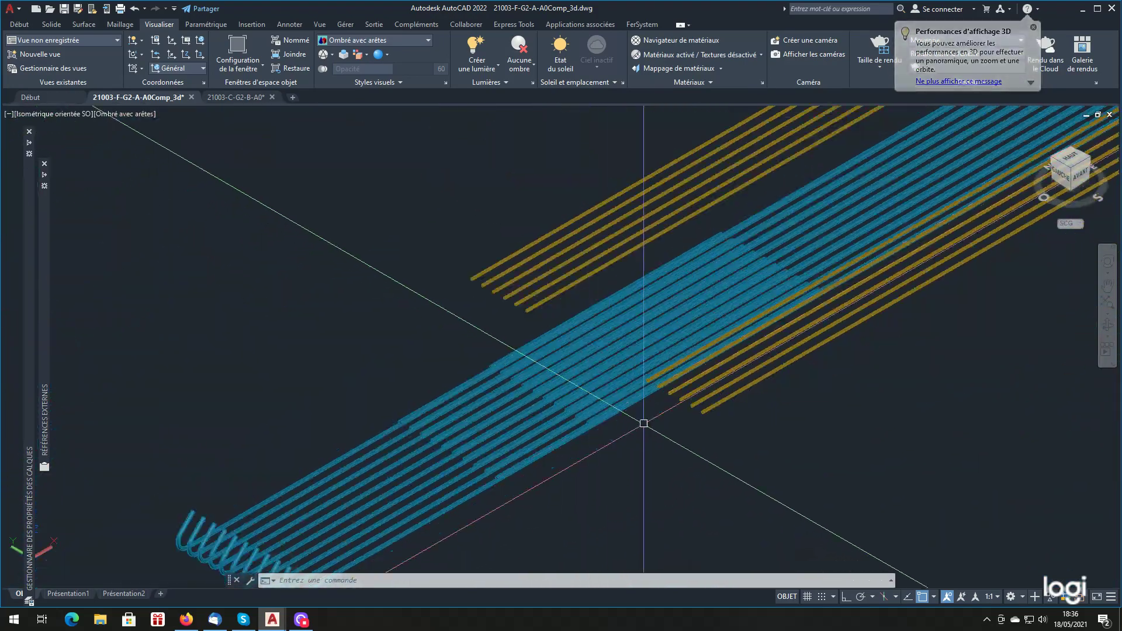
scroll(695, 406, "up", 6)
scroll(677, 413, "down", 5)
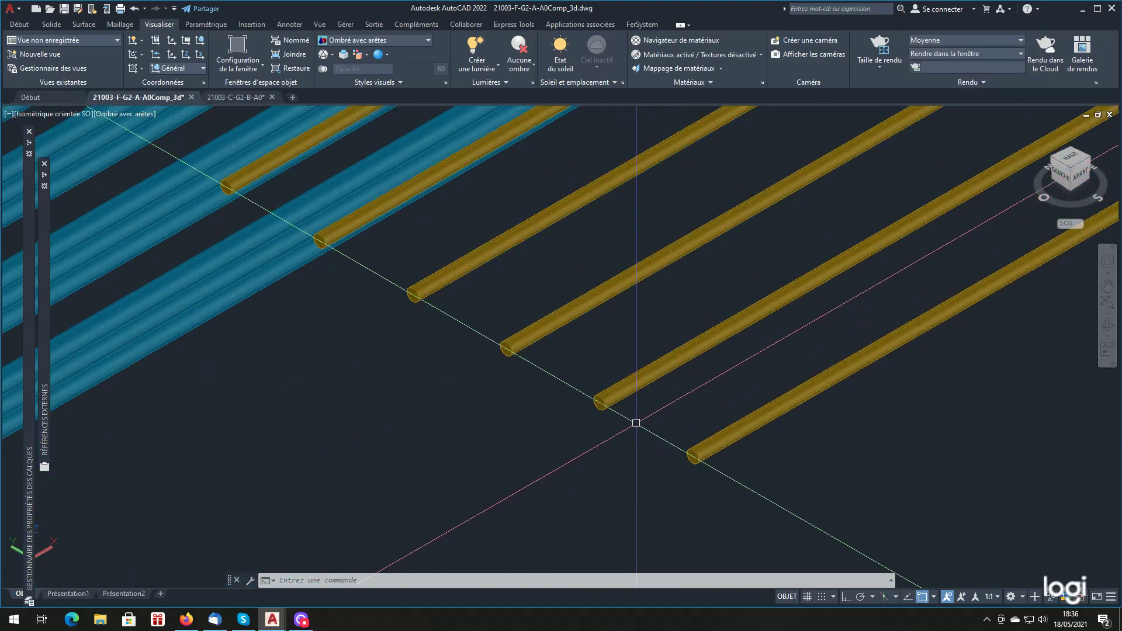
scroll(820, 314, "up", 7)
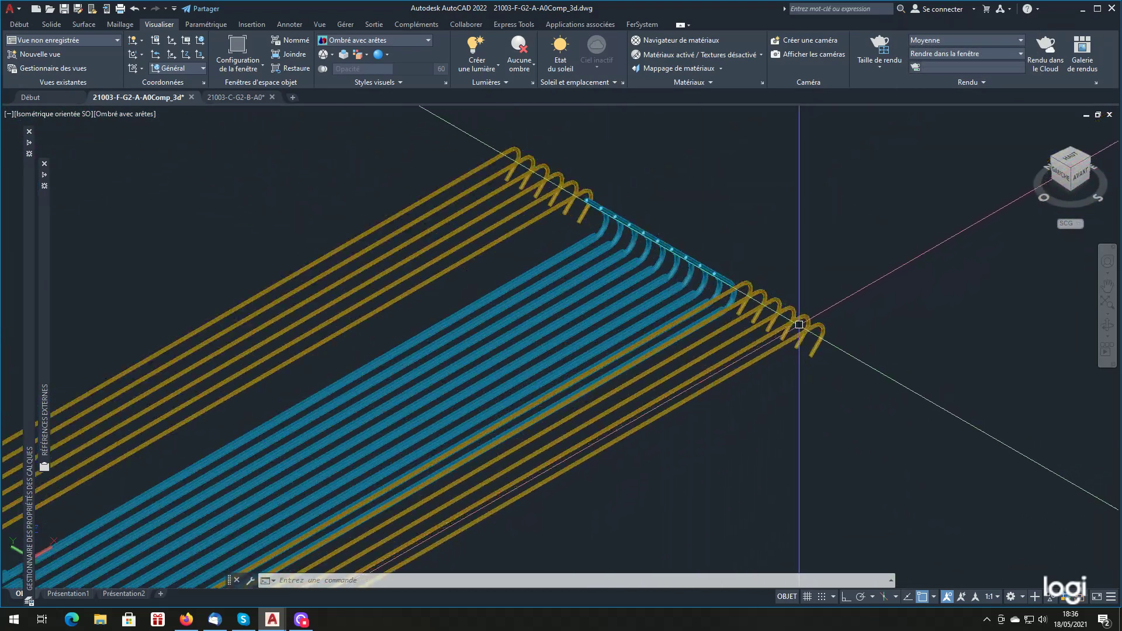
scroll(759, 310, "down", 4)
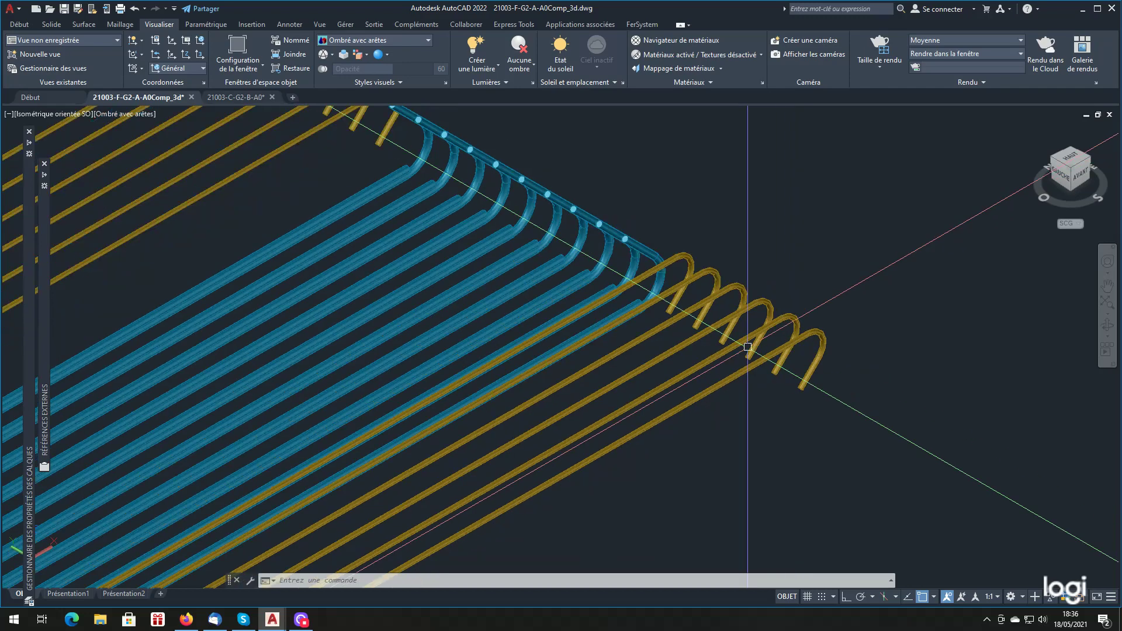
scroll(698, 298, "up", 4)
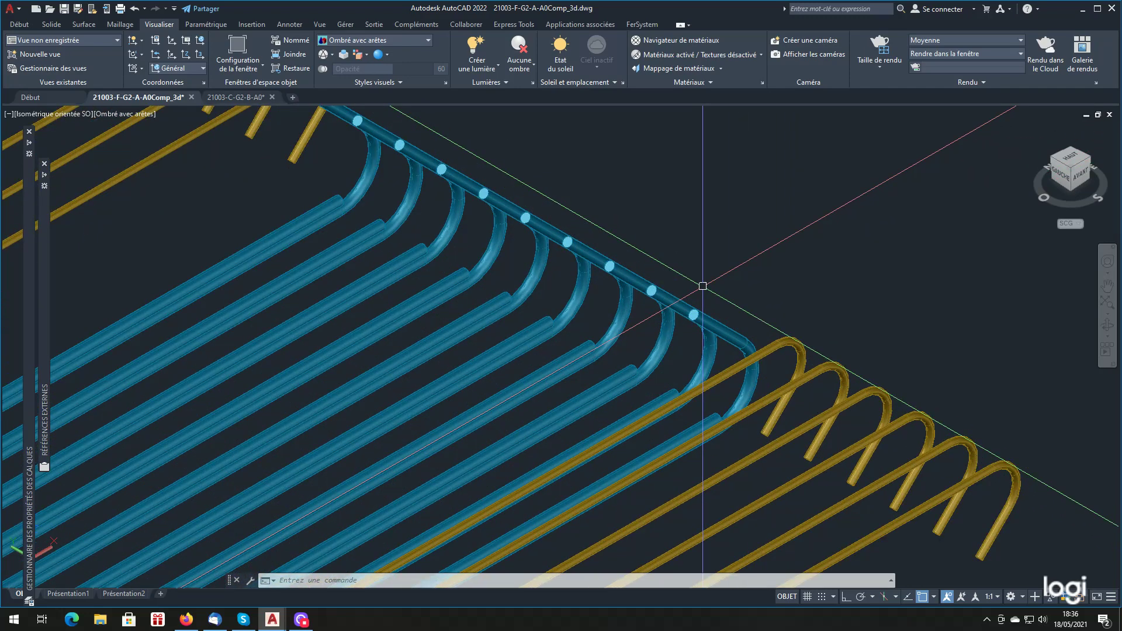
scroll(702, 286, "down", 3)
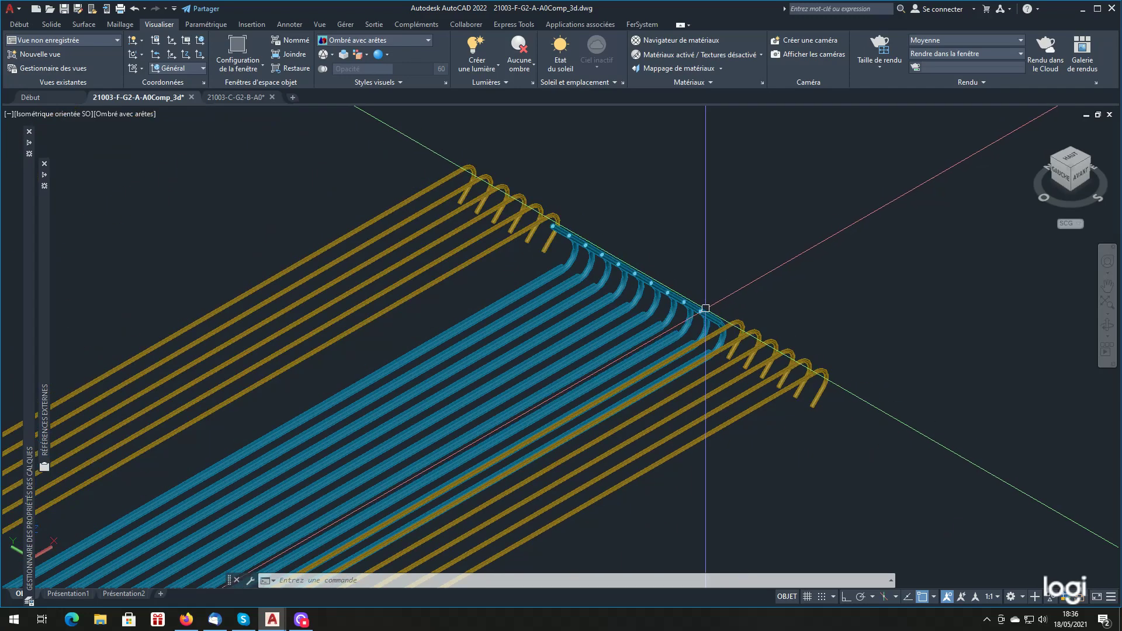
scroll(709, 287, "down", 4)
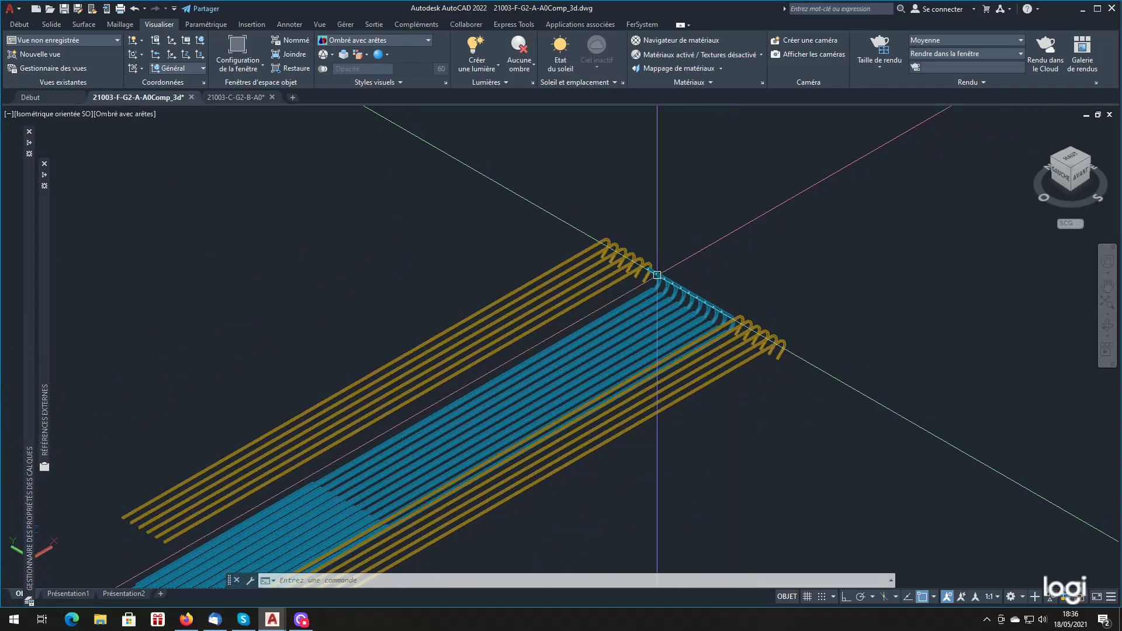
- Set the visual style back to Filaire 2D and bring the lapped bars into view
left_click(355, 42)
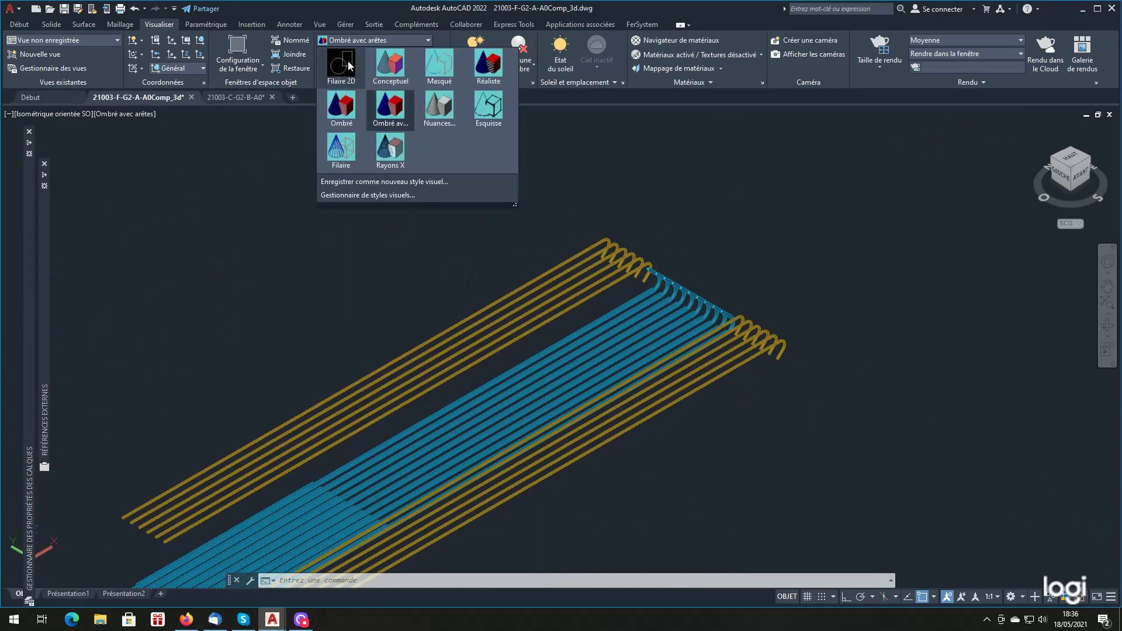
left_click(351, 63)
scroll(576, 237, "down", 4)
scroll(575, 238, "up", 5)
middle_click_drag(575, 237, 332, 352)
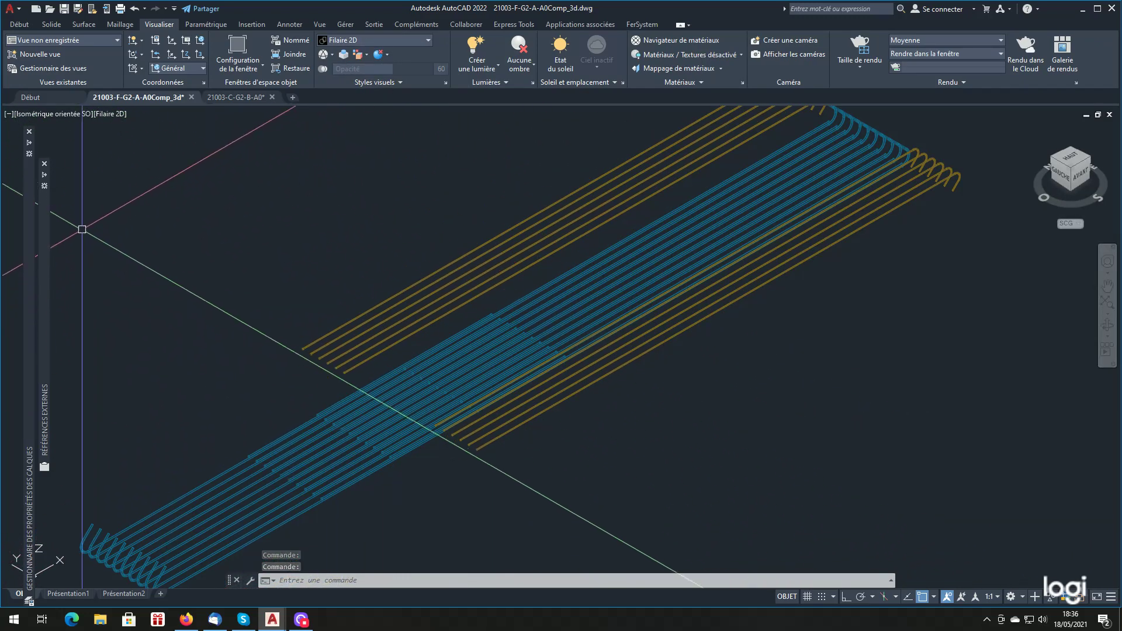
- Thaw the footing reference's layers 10_HA32, 11_HA32 and 12_HA32 and view the whole bar group
mouse_move(30, 261)
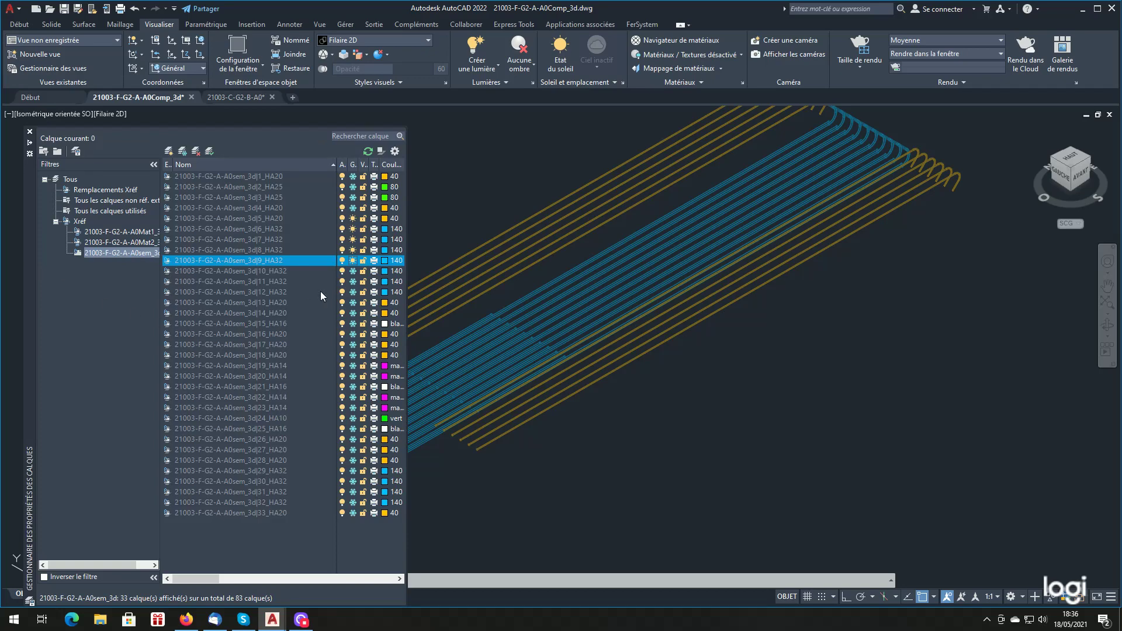
left_click(351, 271)
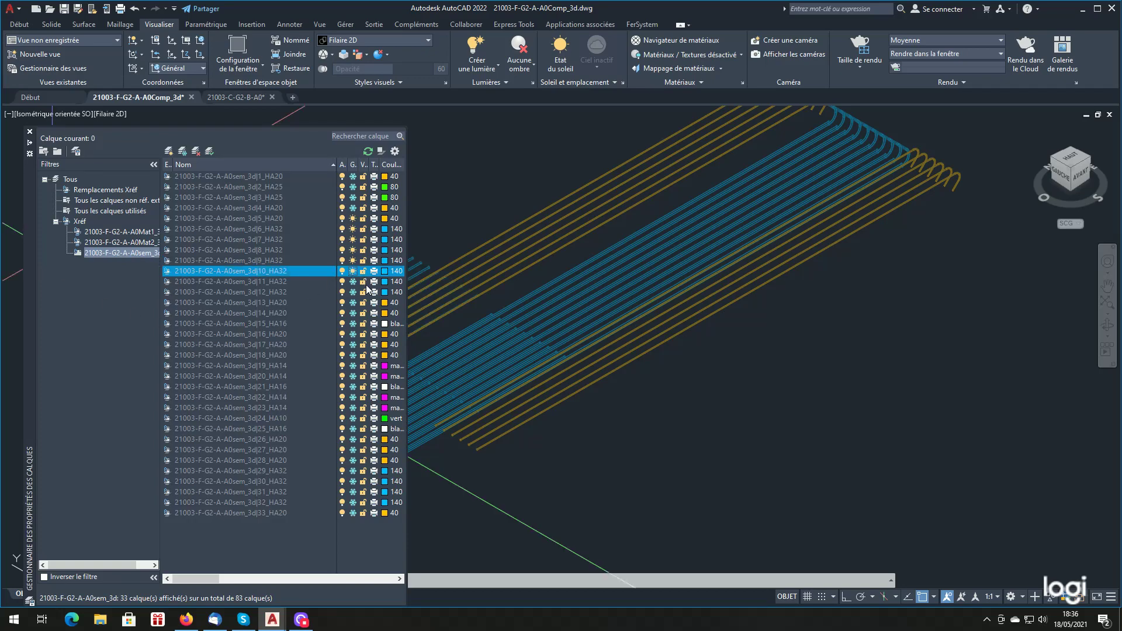
left_click(352, 282)
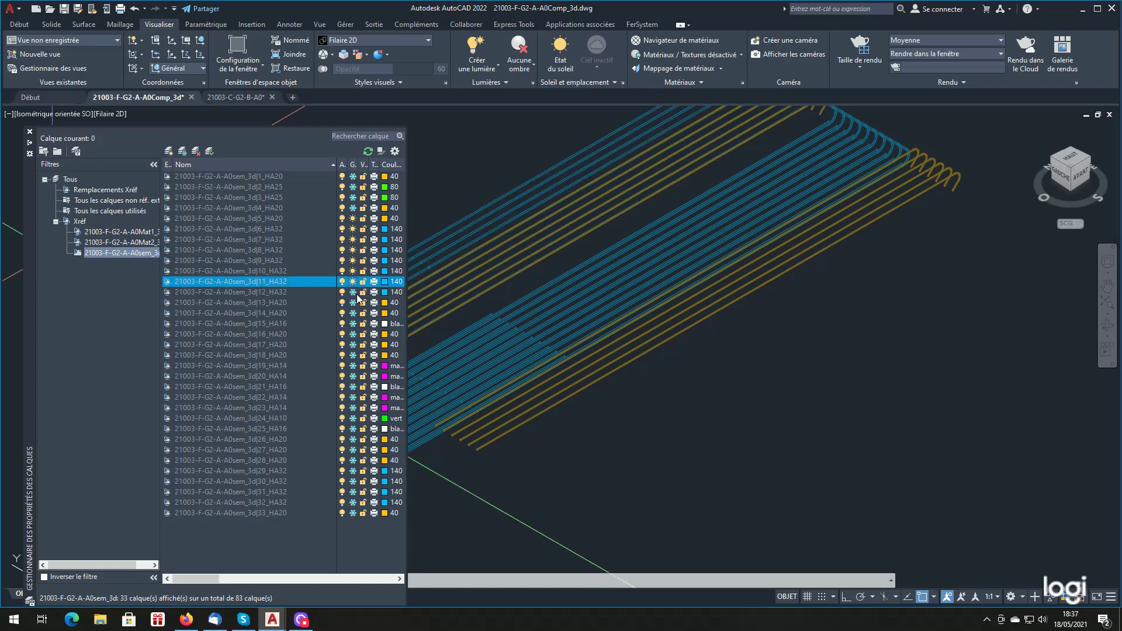
left_click(352, 292)
scroll(665, 366, "down", 3)
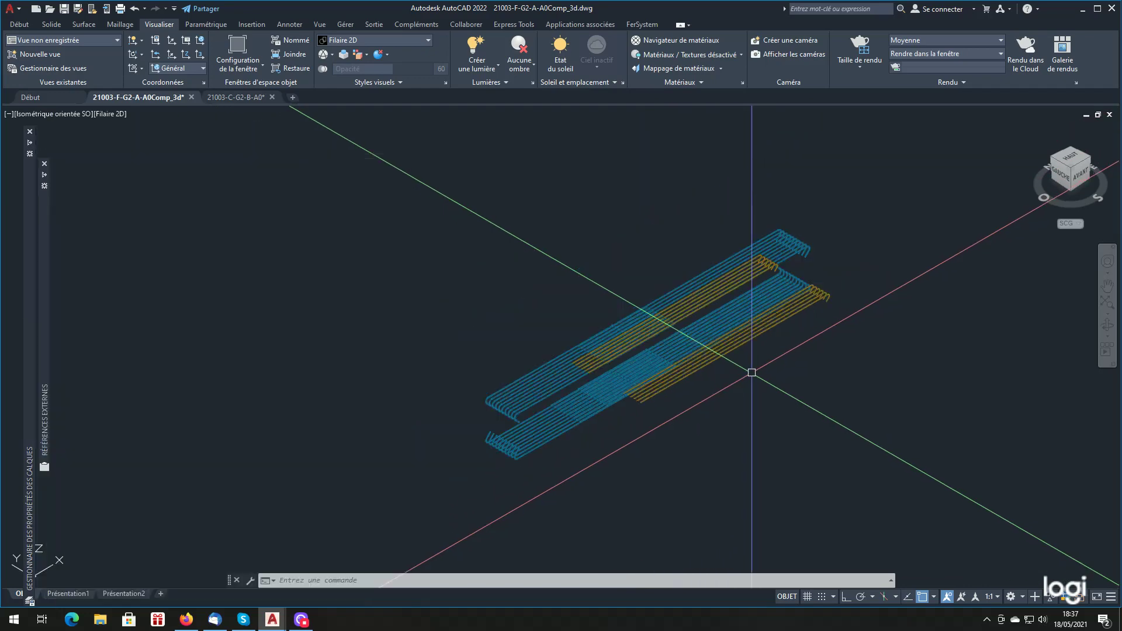
- Thaw the footing reference's layers 13_HA20, 14_HA20 and 15_HA16
scroll(501, 426, "up", 3)
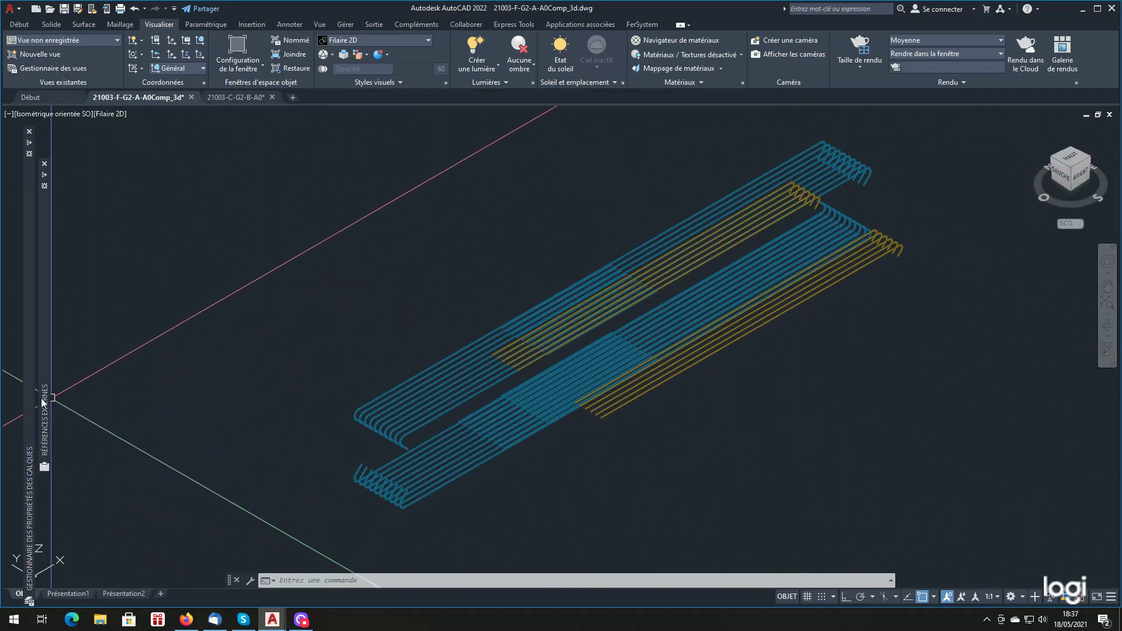
mouse_move(34, 399)
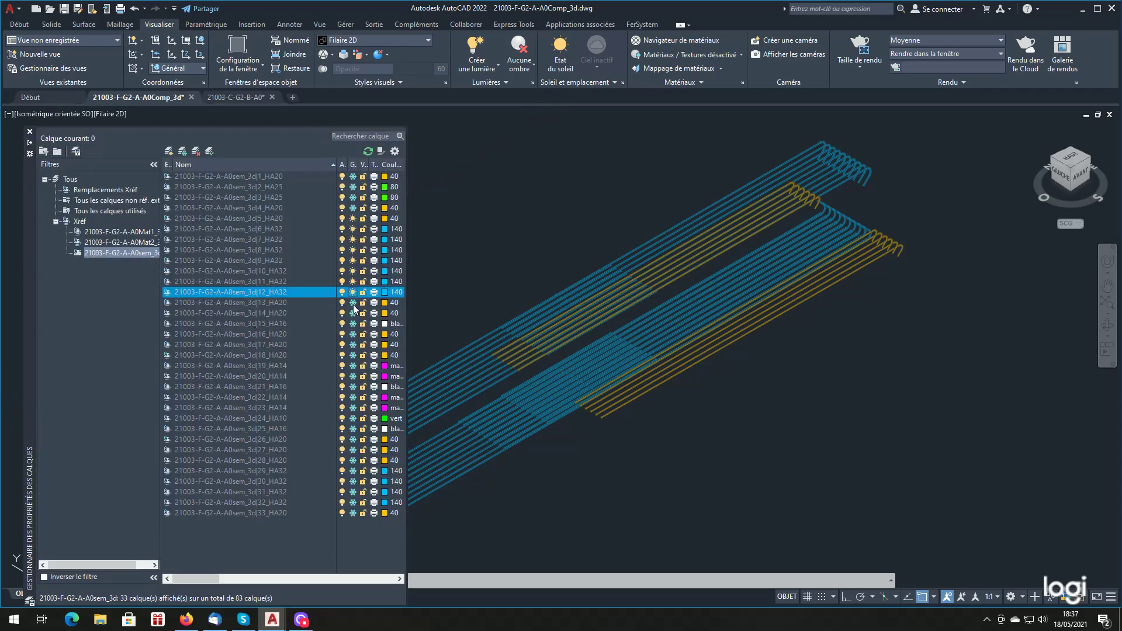
left_click(353, 303)
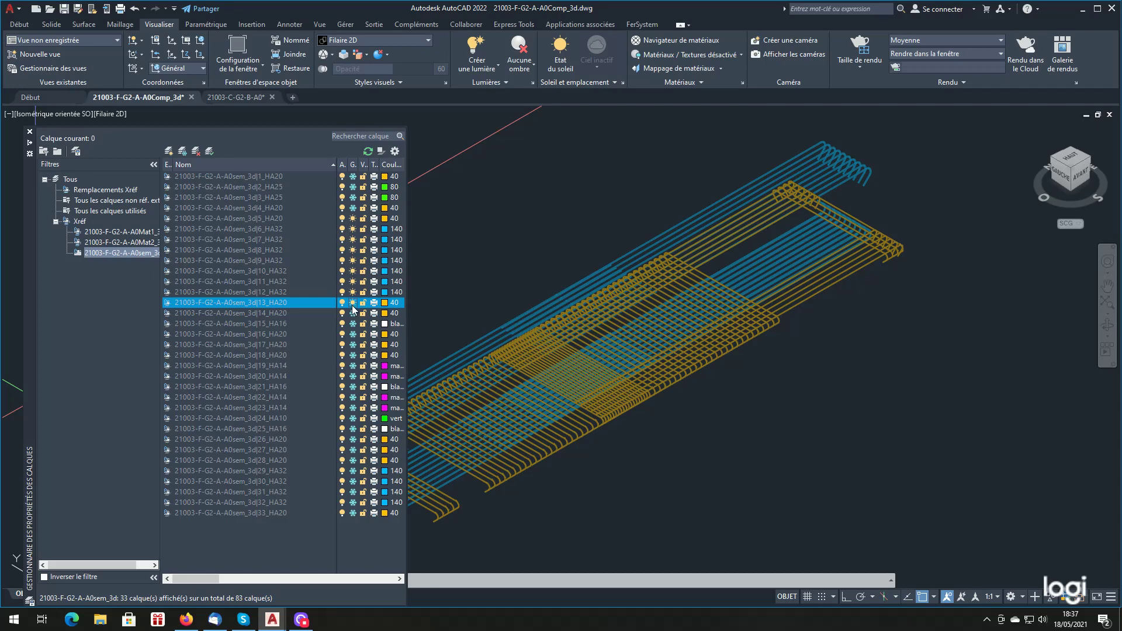
left_click(353, 313)
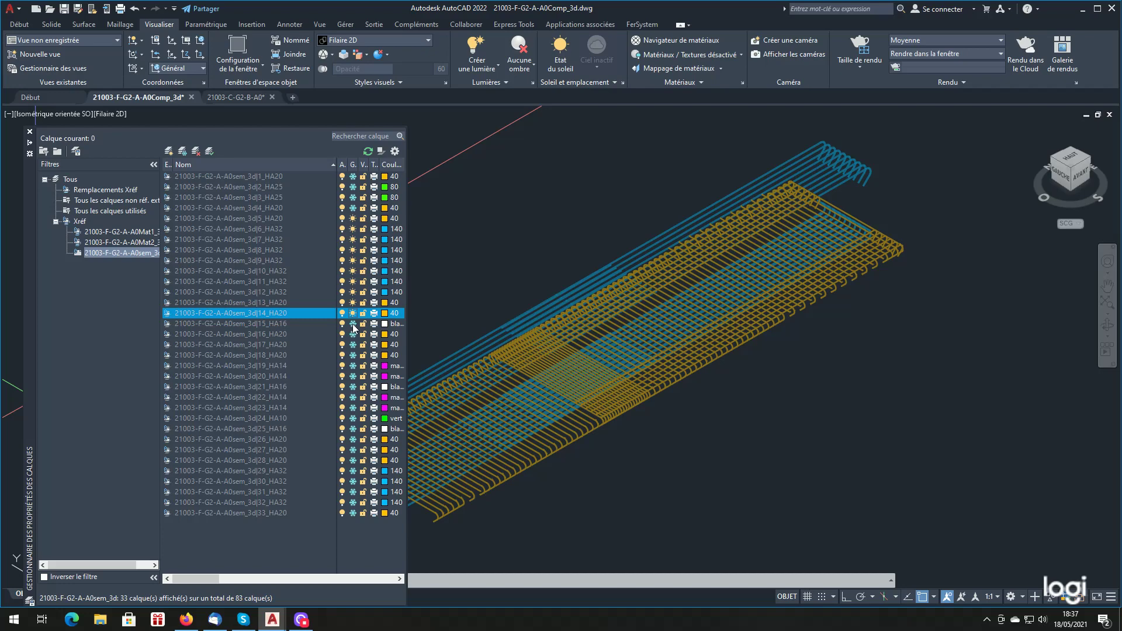
left_click(353, 324)
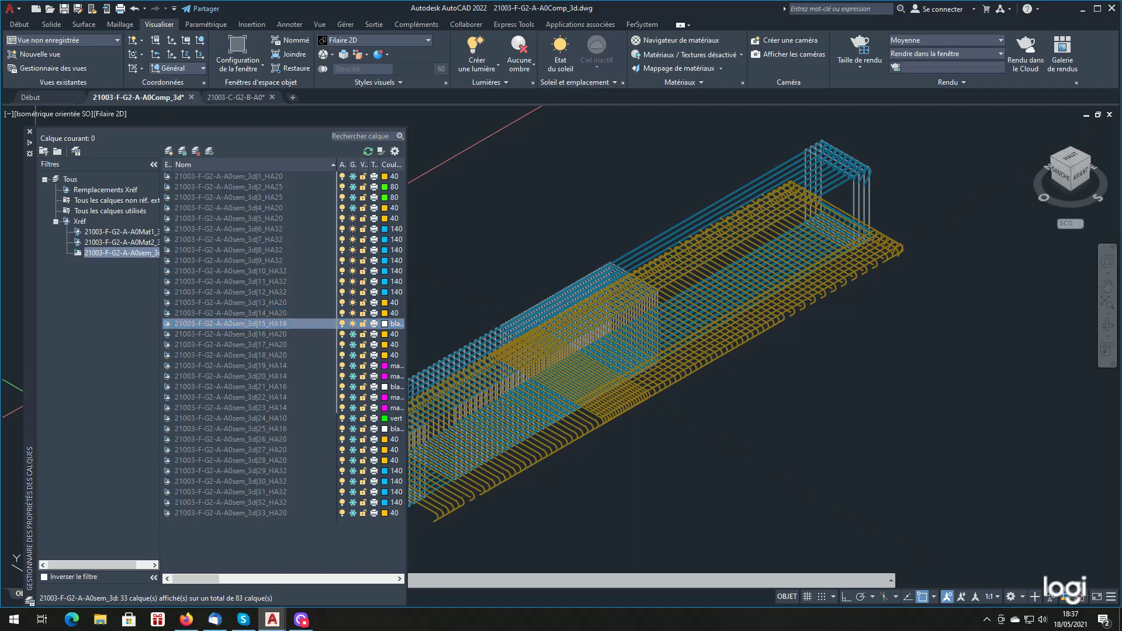
- Examine the assembled cage of longitudinal bars, transverse HA20 bars and HA16 frames from the near end and as a whole
scroll(695, 403, "down", 3)
scroll(518, 467, "up", 3)
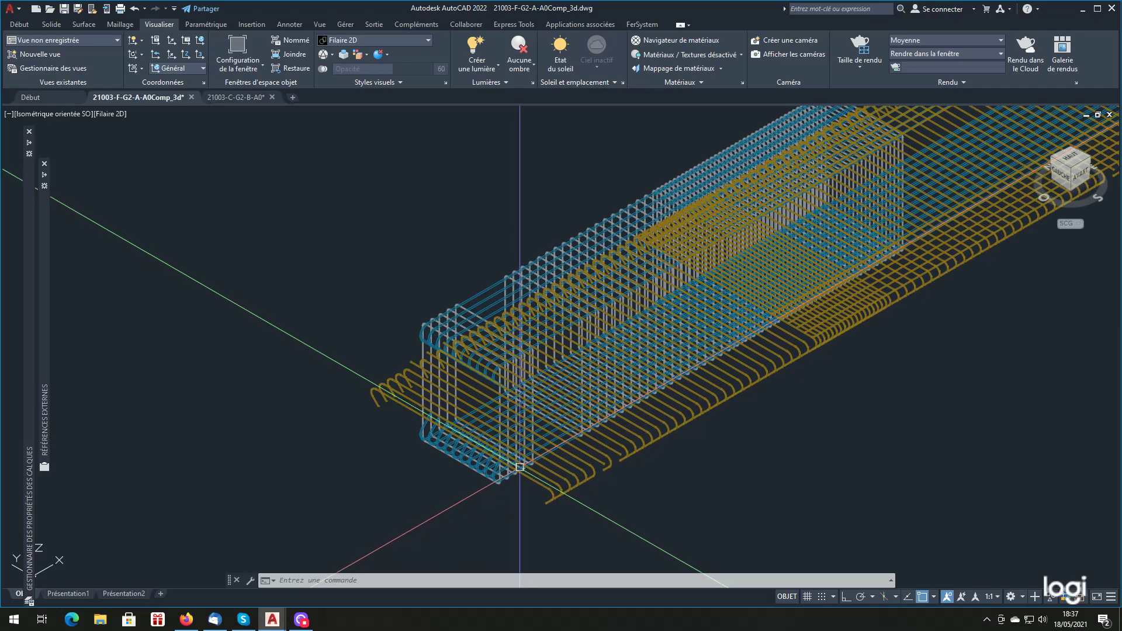
scroll(515, 462, "down", 2)
scroll(452, 455, "up", 1)
scroll(454, 456, "down", 2)
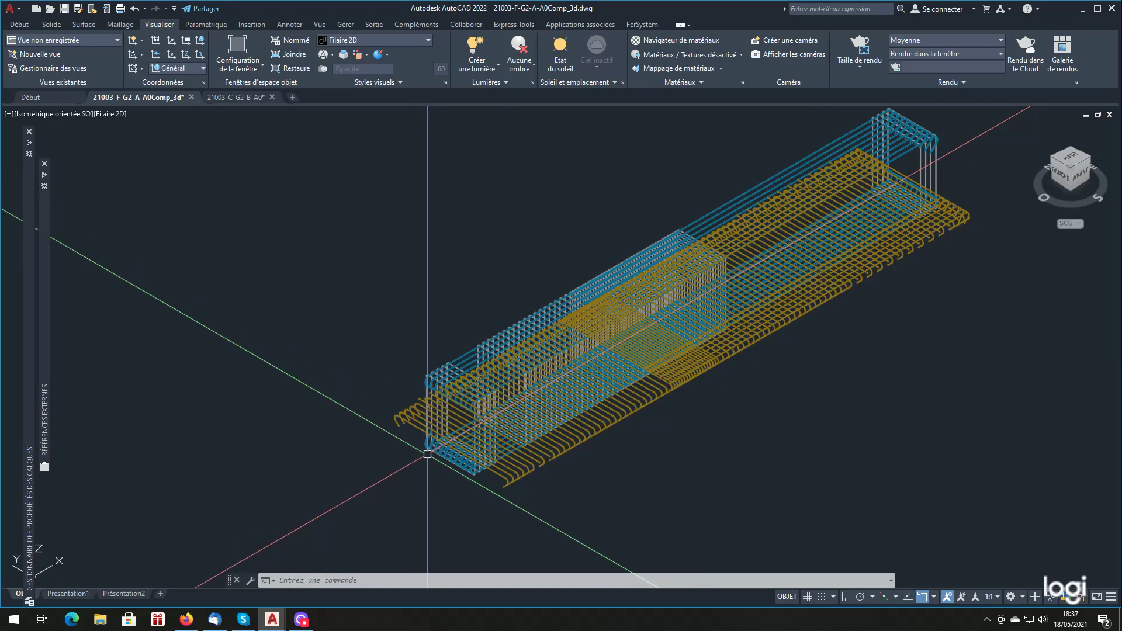
scroll(456, 459, "up", 1)
scroll(543, 475, "down", 1)
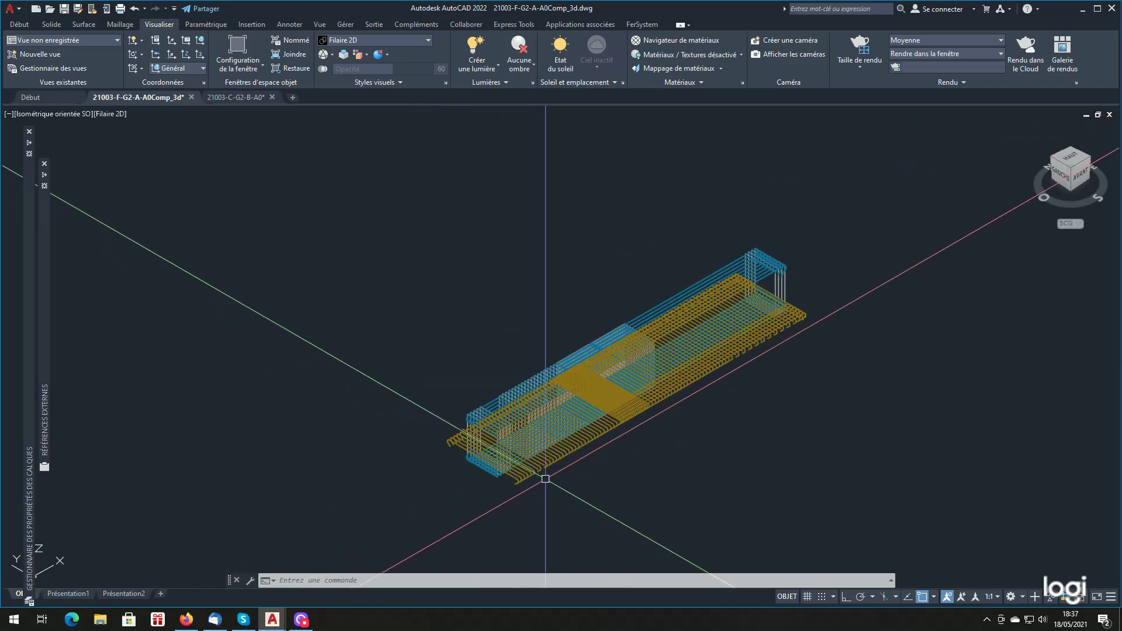
scroll(594, 475, "up", 2)
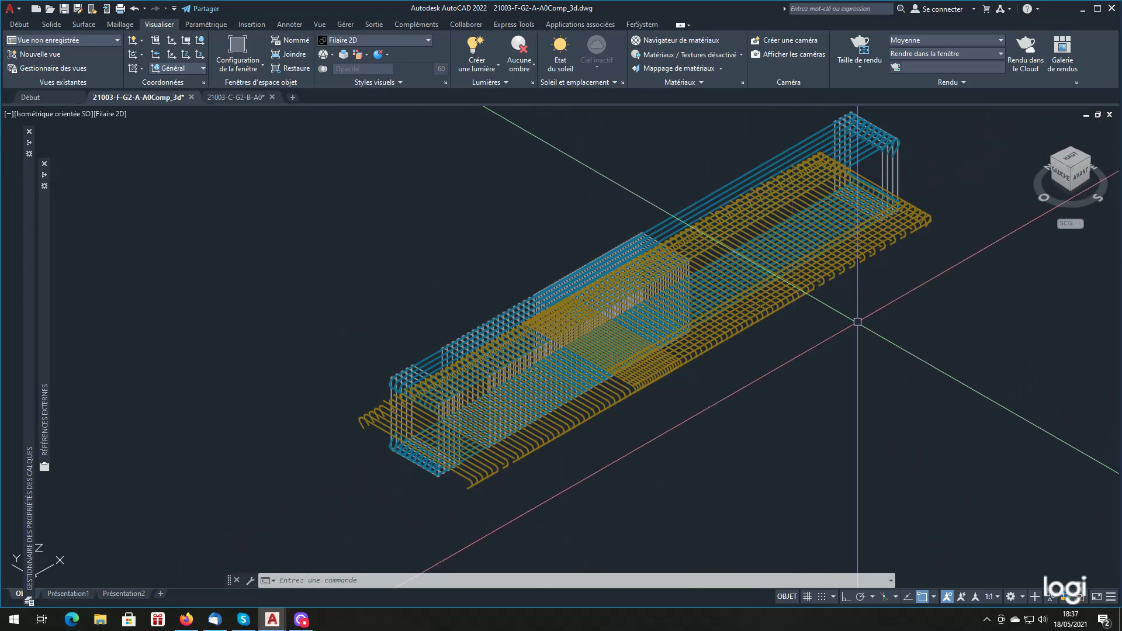
- Thaw the footing reference's layers 16_HA20 and 17_HA20 to add their U-shaped bars to the cage
mouse_move(25, 376)
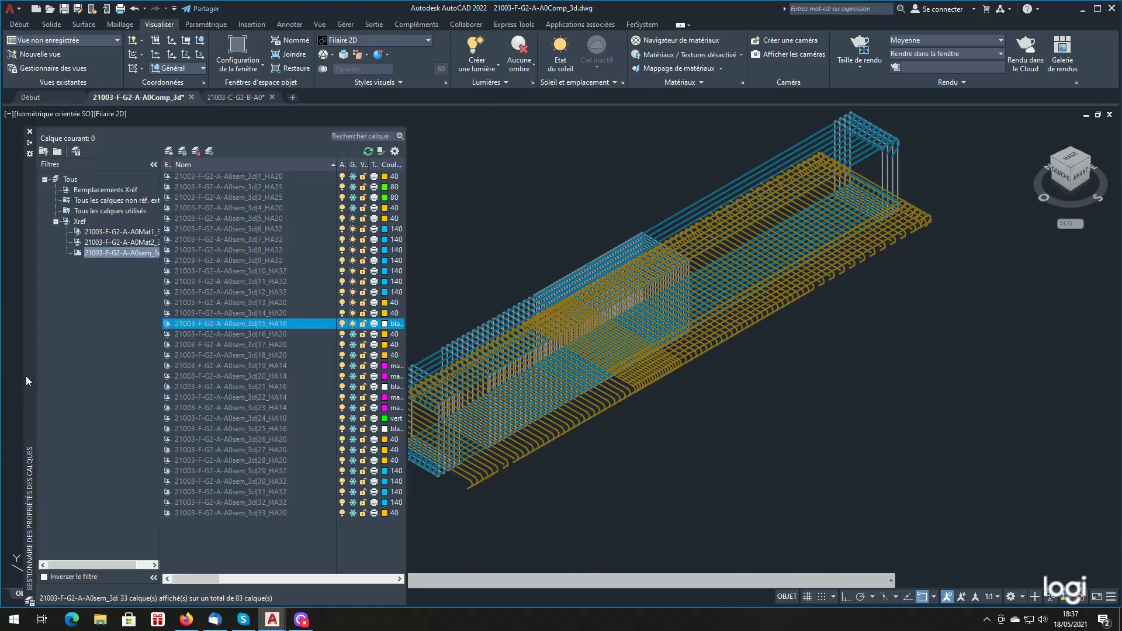
left_click(352, 334)
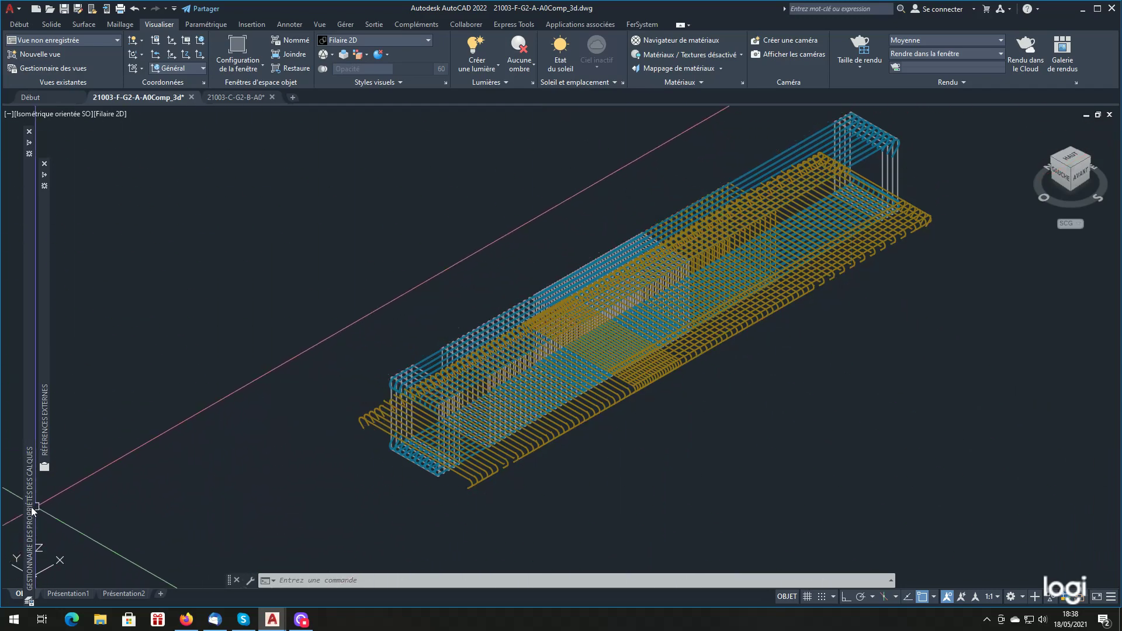
mouse_move(31, 511)
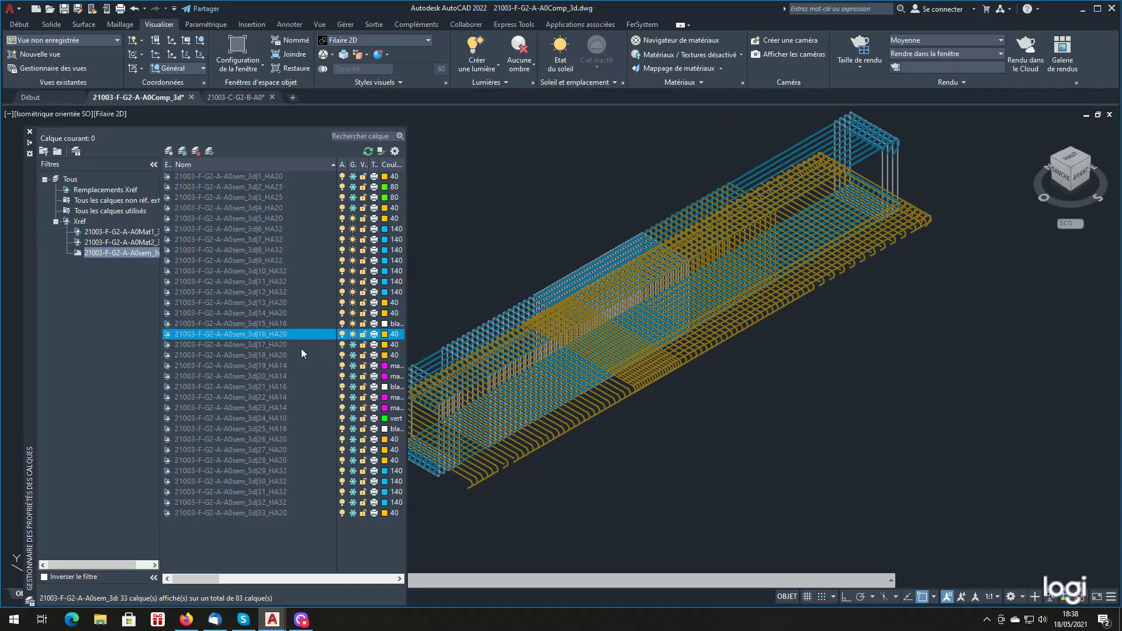
left_click(353, 344)
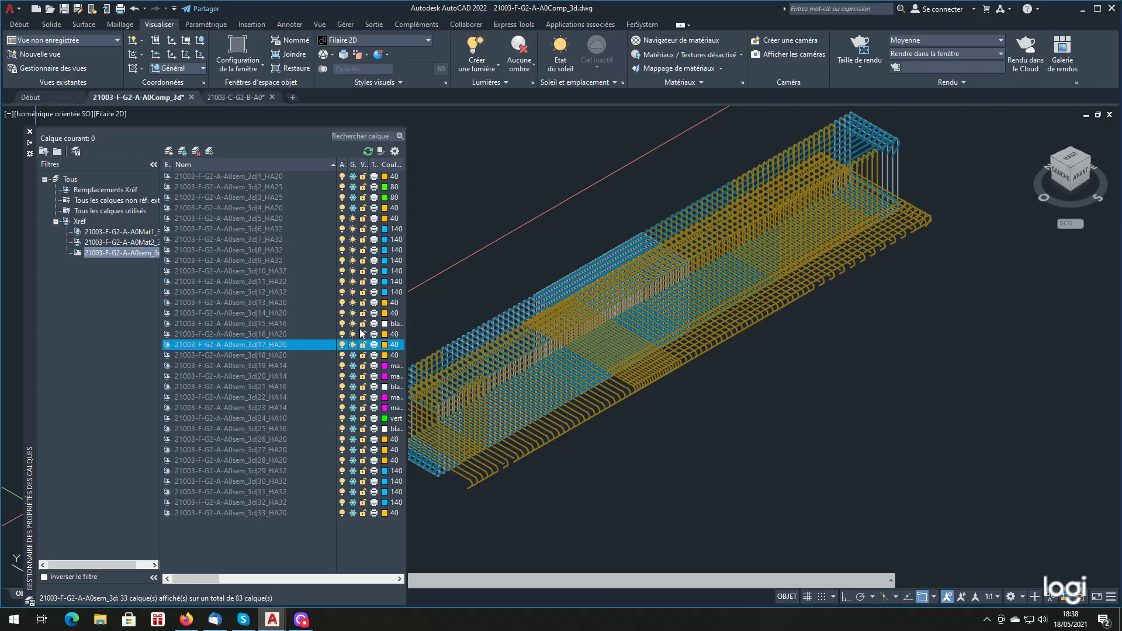
- Freeze the footing reference's layers 5_HA20, 6_HA32 through 12_HA32, and 13_HA20
left_click(352, 218)
left_click(353, 227)
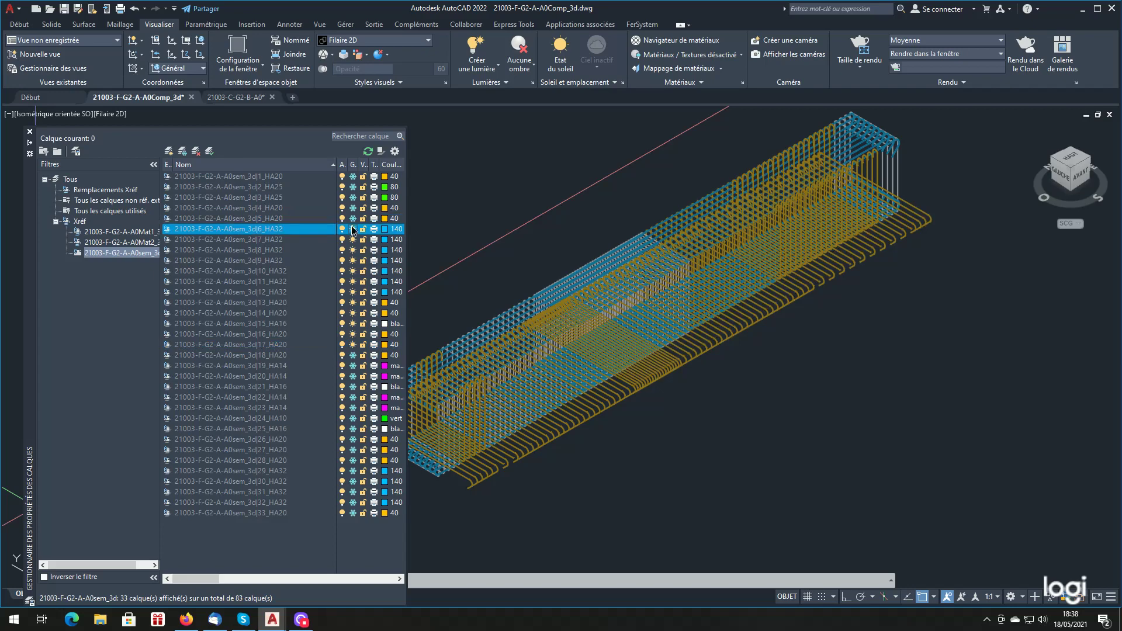
left_click(353, 240)
left_click(353, 250)
left_click(353, 260)
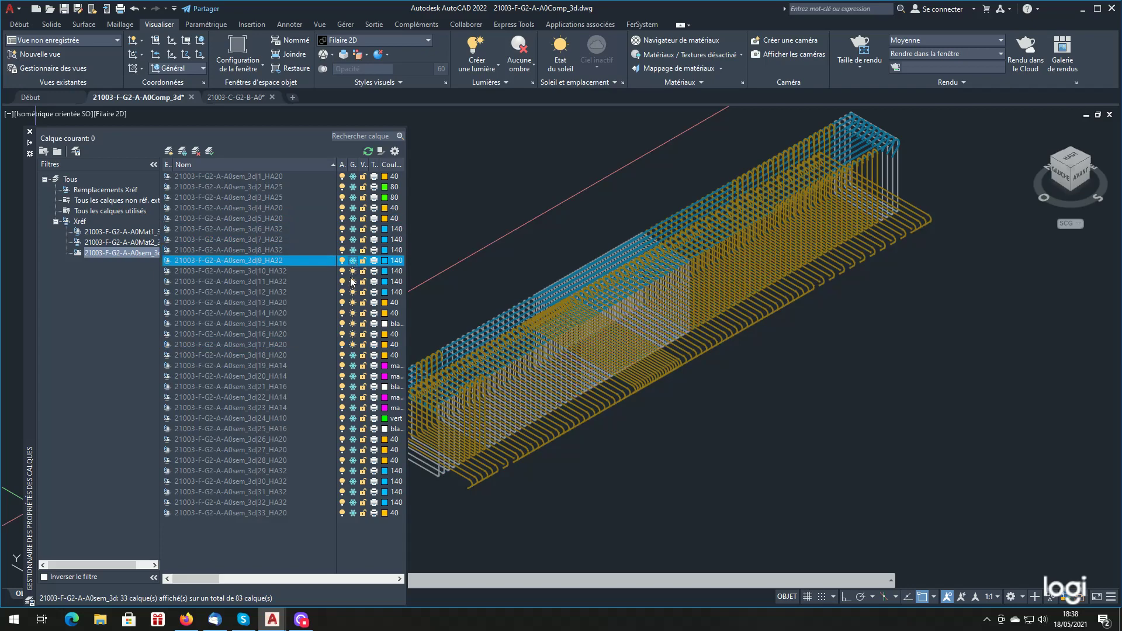
left_click(353, 271)
left_click(351, 281)
left_click(352, 292)
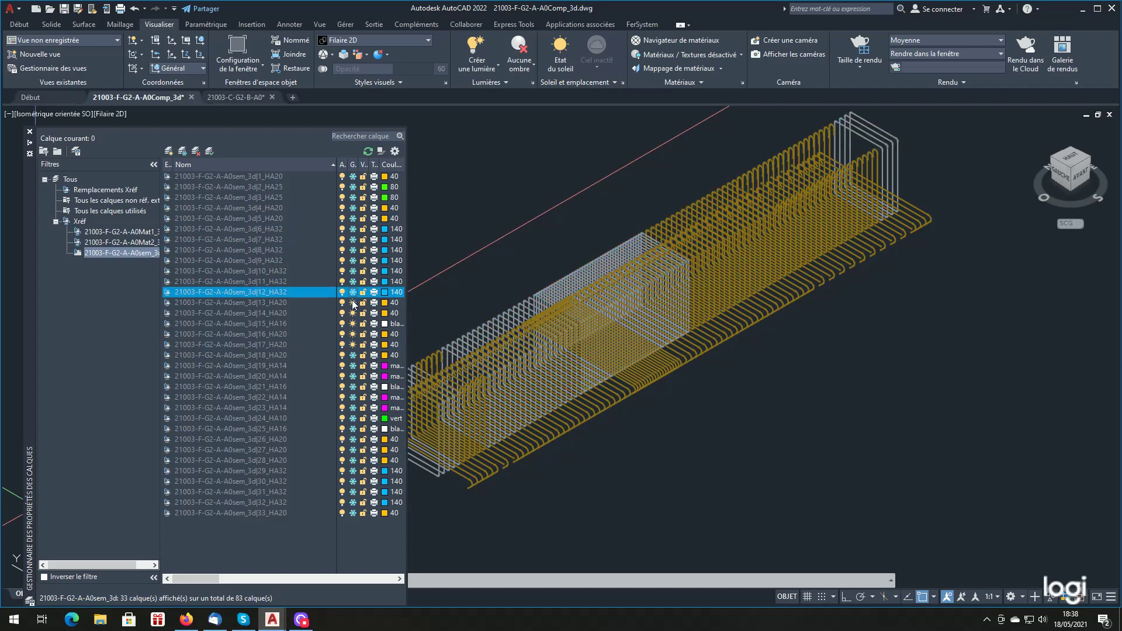
left_click(353, 302)
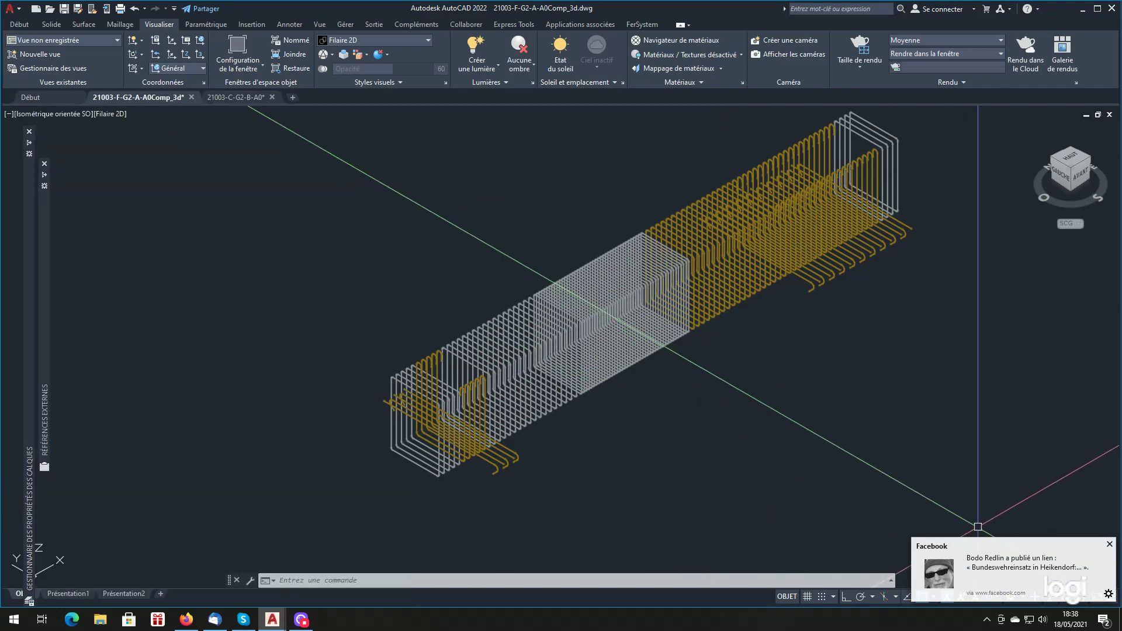
- Dismiss the desktop notification and freeze the footing reference's layers 14_HA20, 15_HA16 and 16_HA20
left_click(1110, 544)
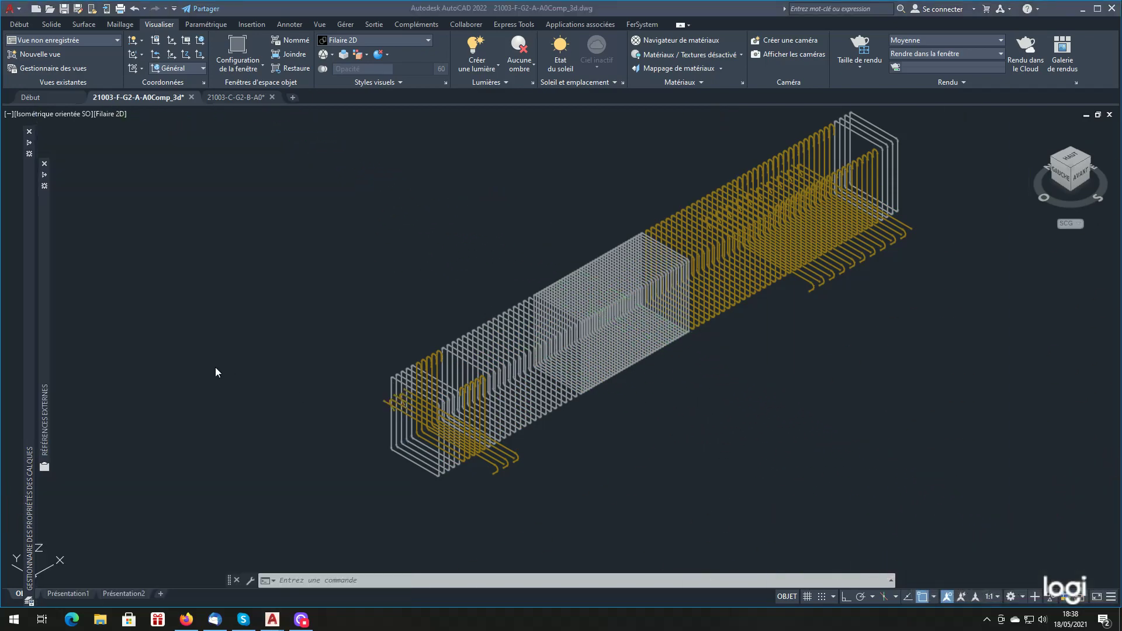
mouse_move(31, 383)
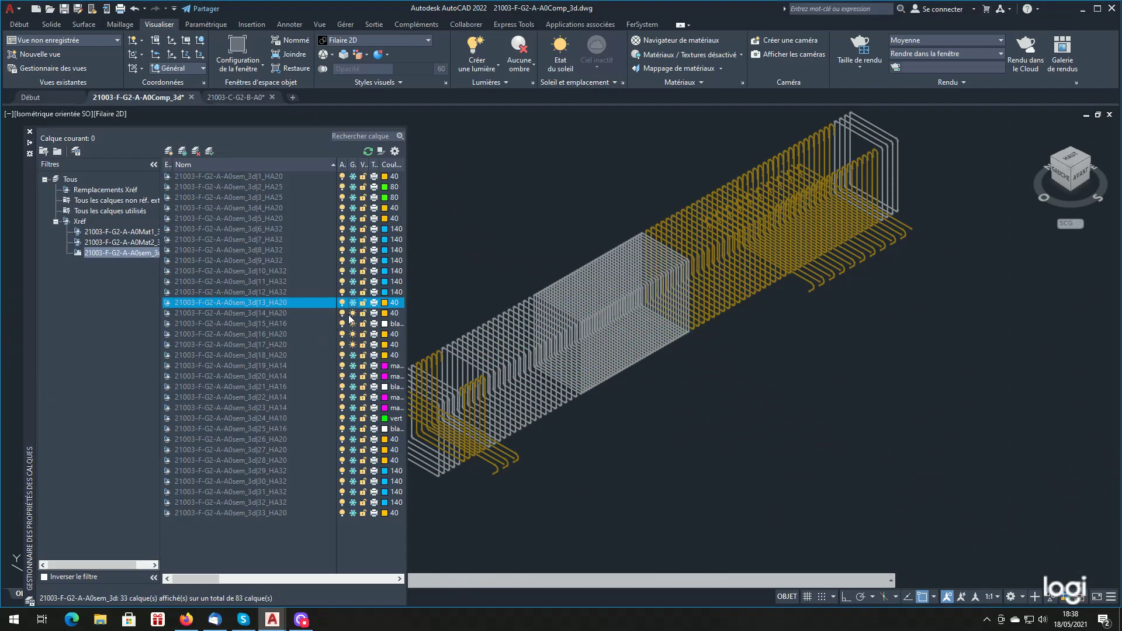
left_click(352, 313)
left_click(352, 323)
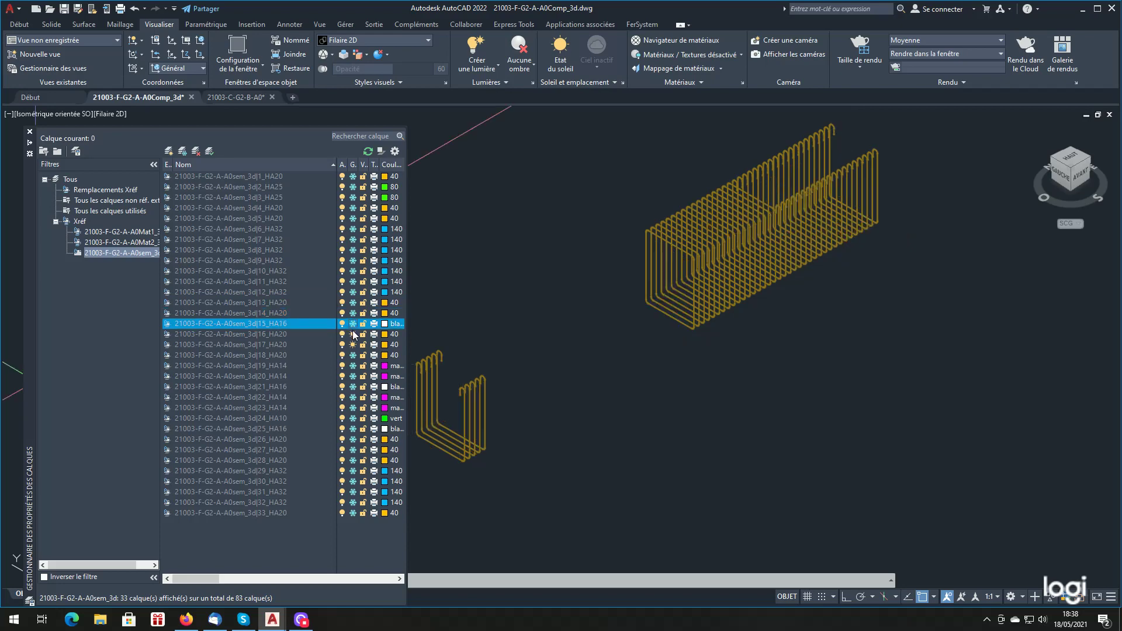
left_click(352, 334)
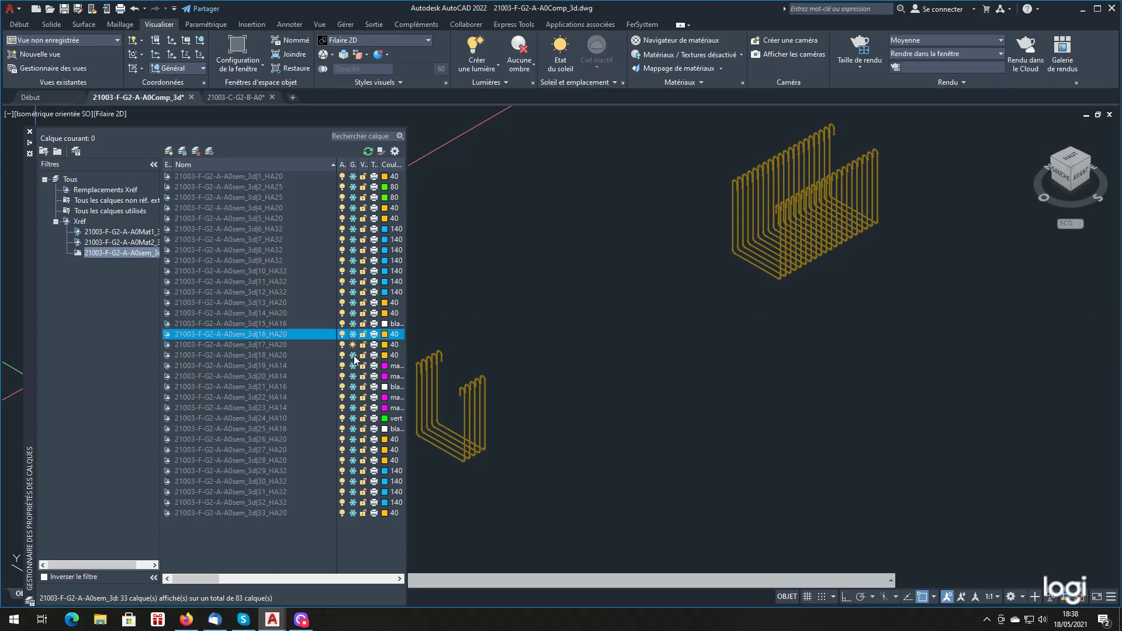
- Thaw the footing reference's layers 18_HA20, 19_HA14 and 20_HA14
left_click(353, 355)
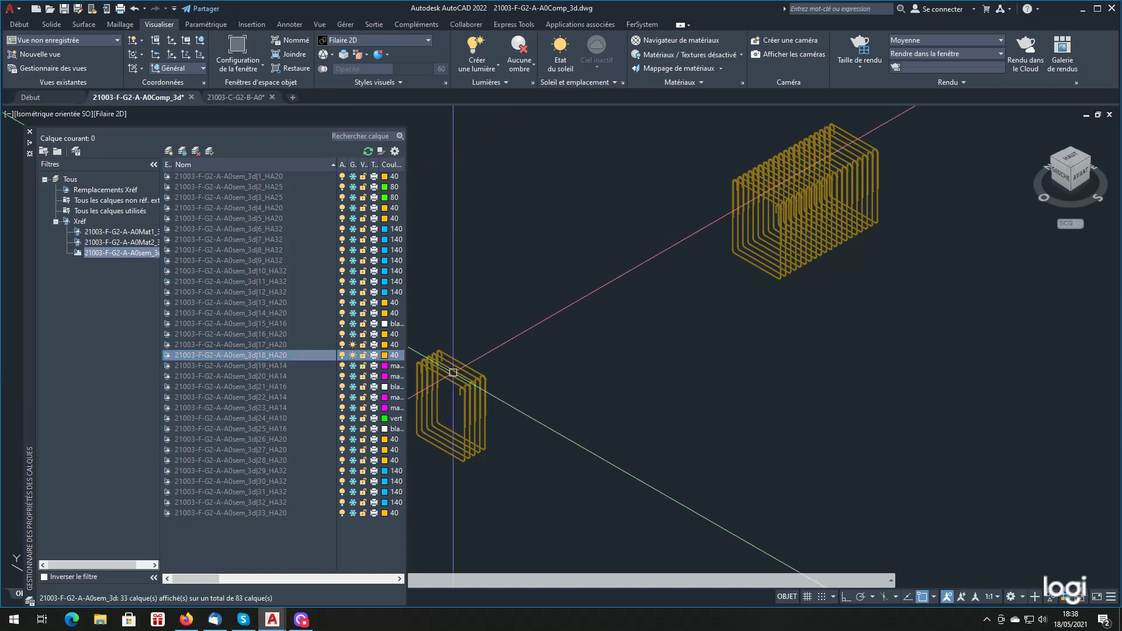
mouse_move(30, 419)
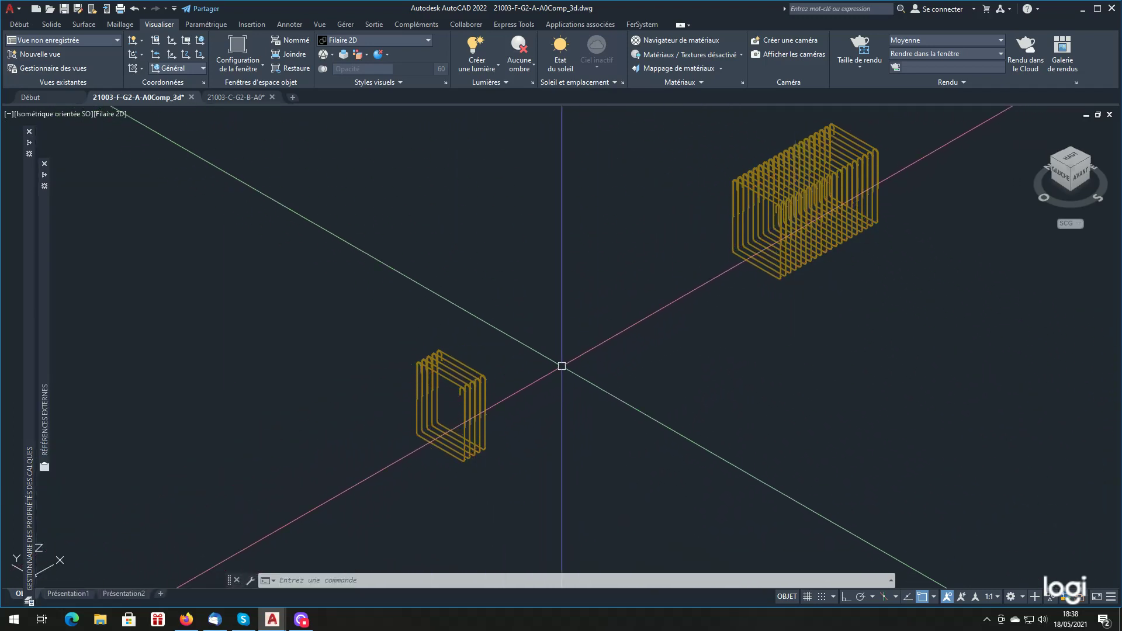
mouse_move(28, 459)
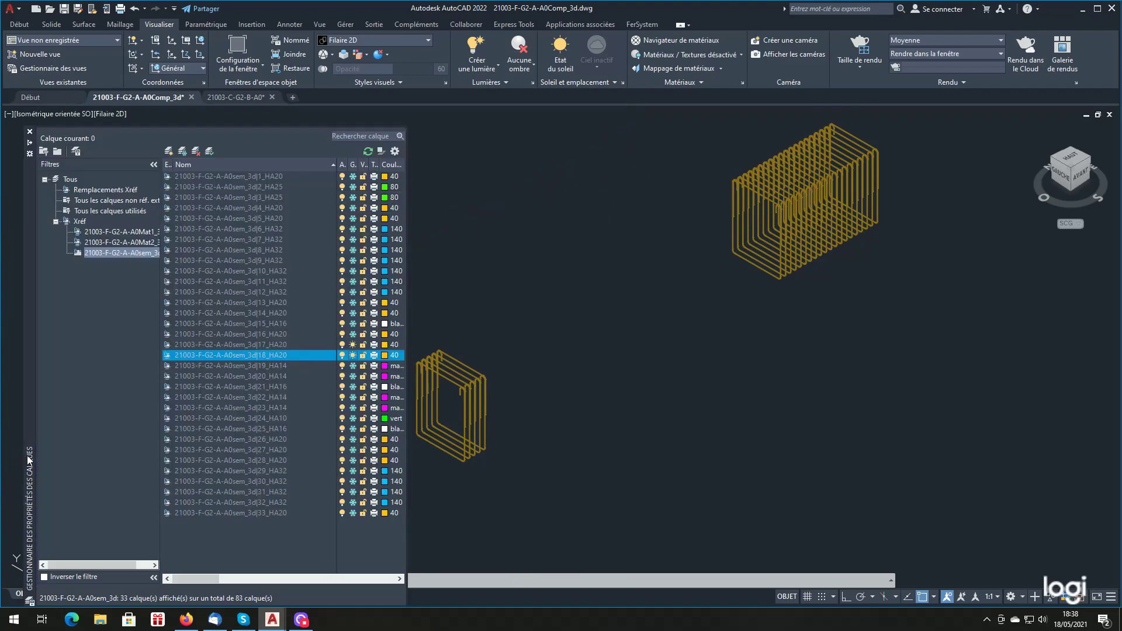
left_click(353, 368)
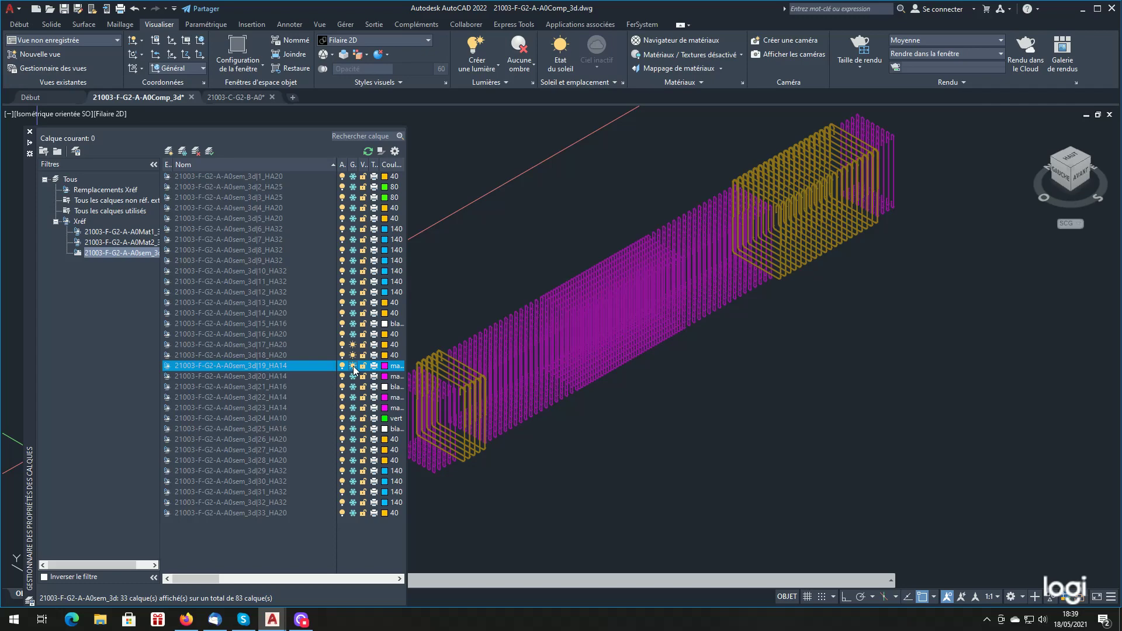
left_click(352, 377)
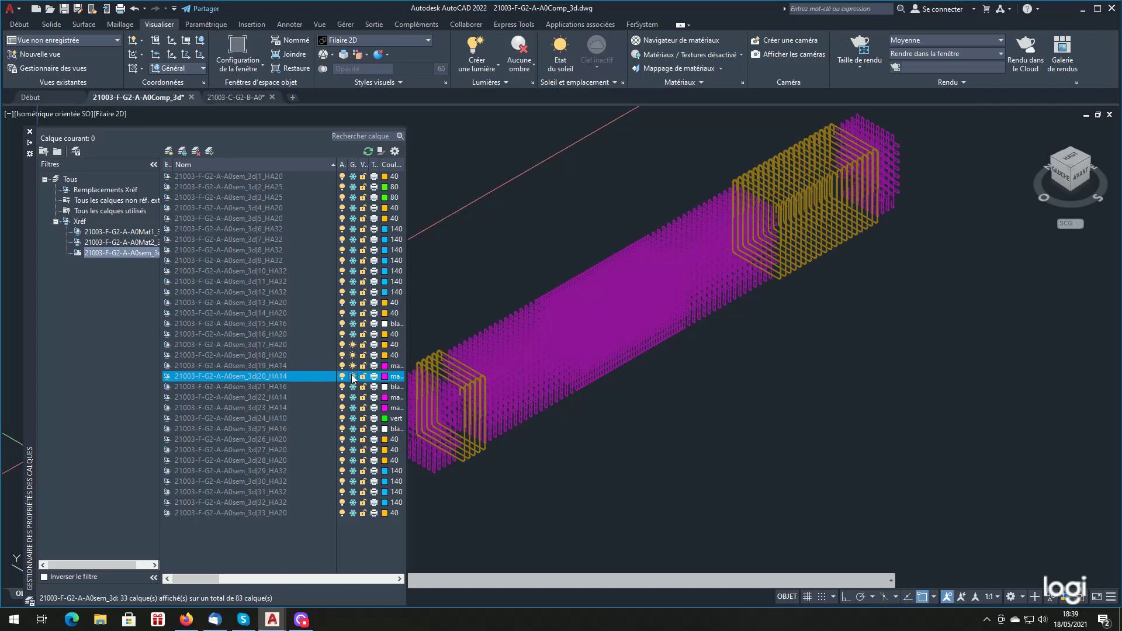
- Freeze layers 19_HA14, 18_HA20 and 17_HA20 to isolate the horizontal HA14 ties of layer 20_HA14, and inspect their hooked ends
left_click(353, 365)
left_click(351, 354)
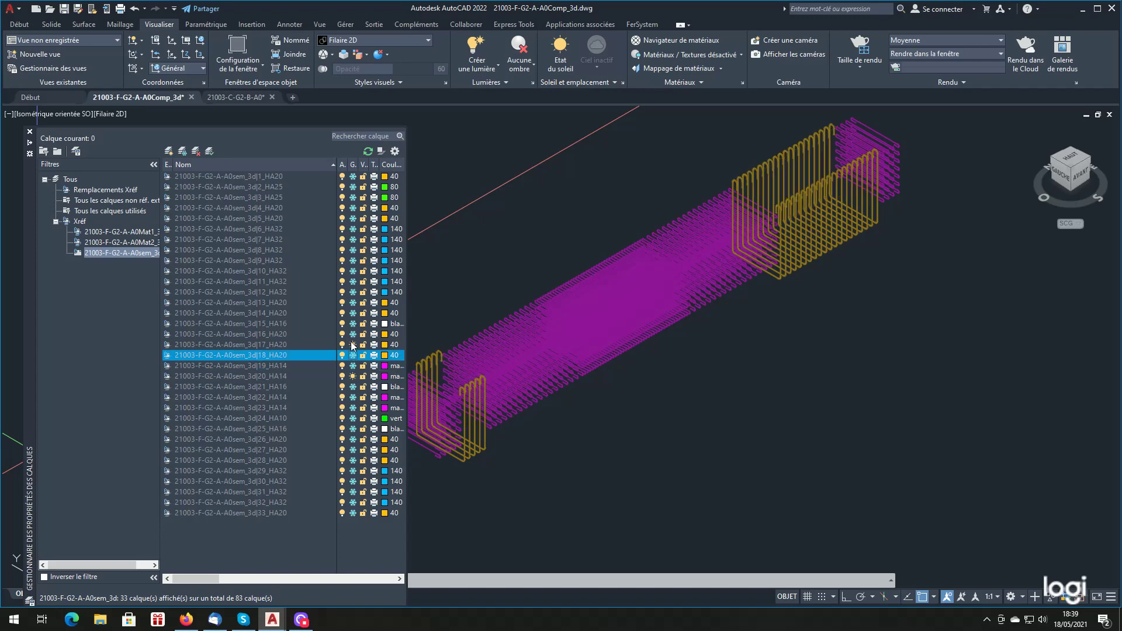
left_click(351, 345)
scroll(626, 388, "down", 2)
scroll(476, 402, "up", 5)
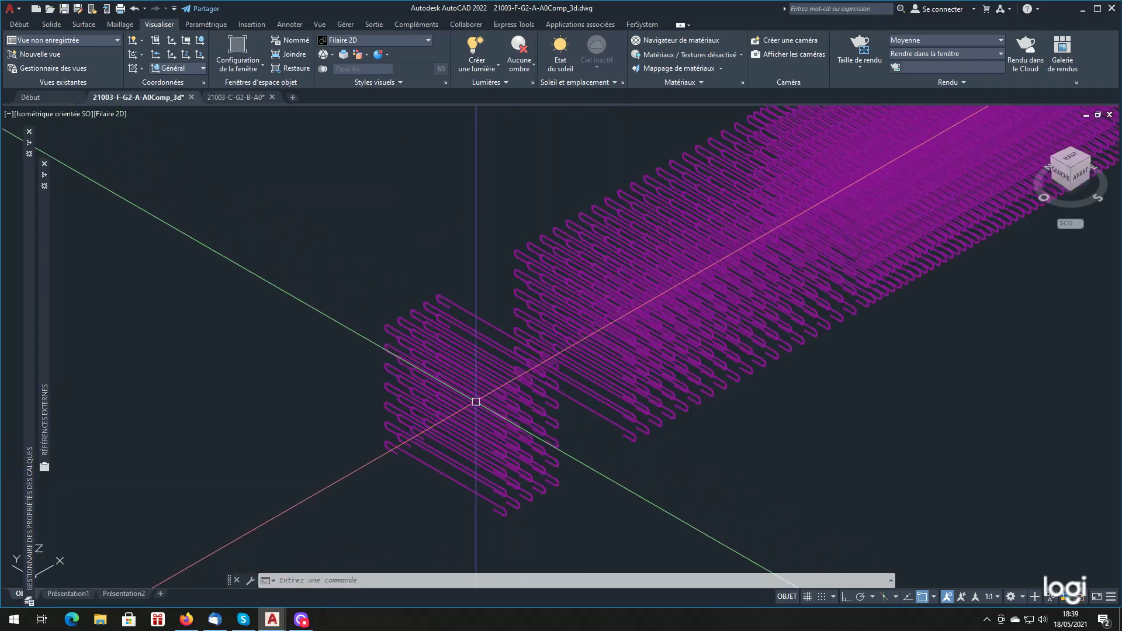
scroll(475, 402, "down", 3)
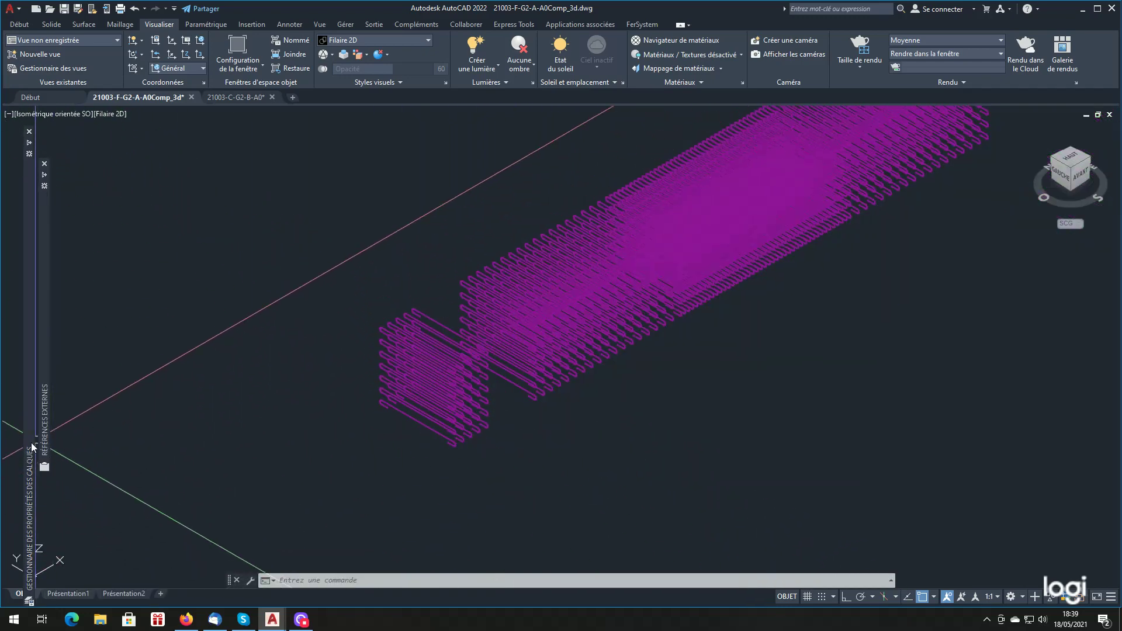
- Thaw the footing reference's layers 21_HA16 and 22_HA14 and view their bars together with the horizontal HA14 ties
mouse_move(30, 442)
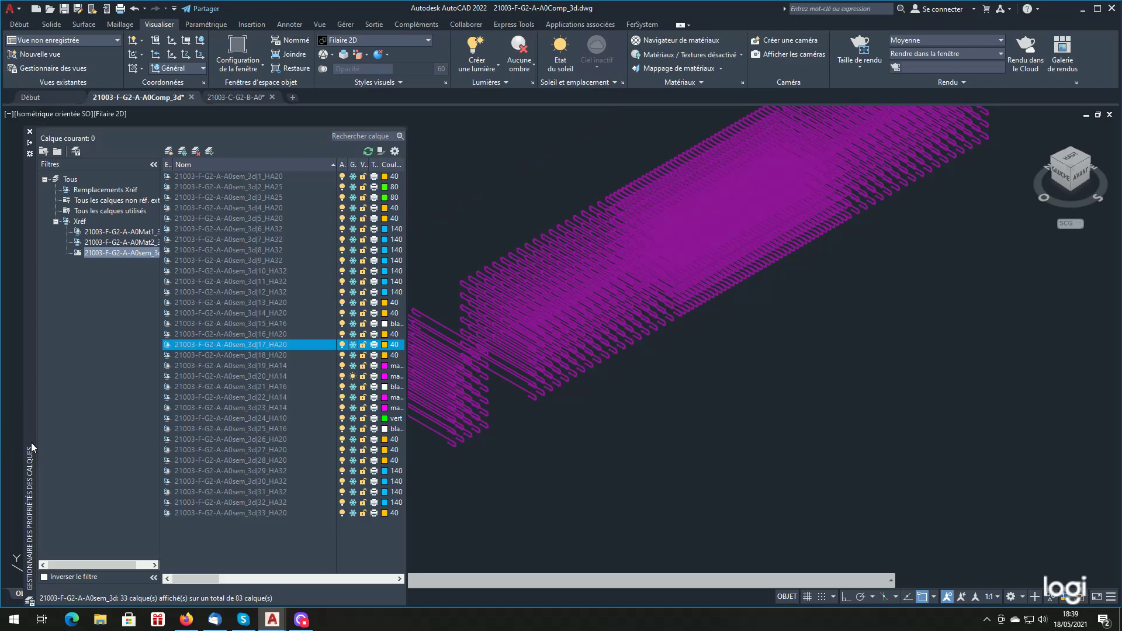
left_click(351, 386)
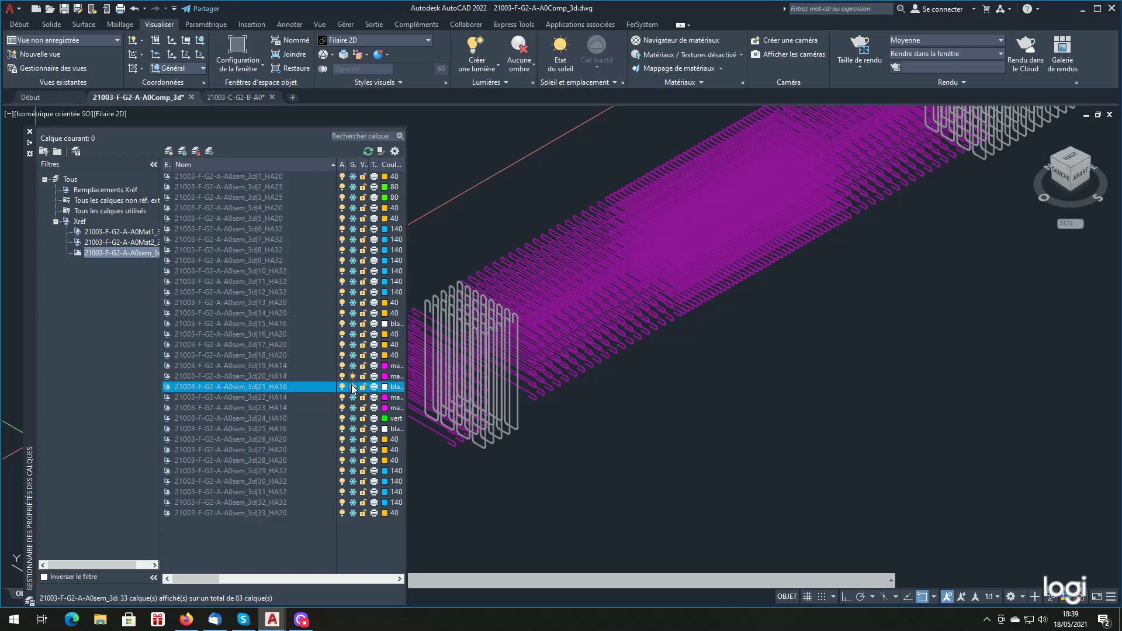
scroll(676, 415, "down", 4)
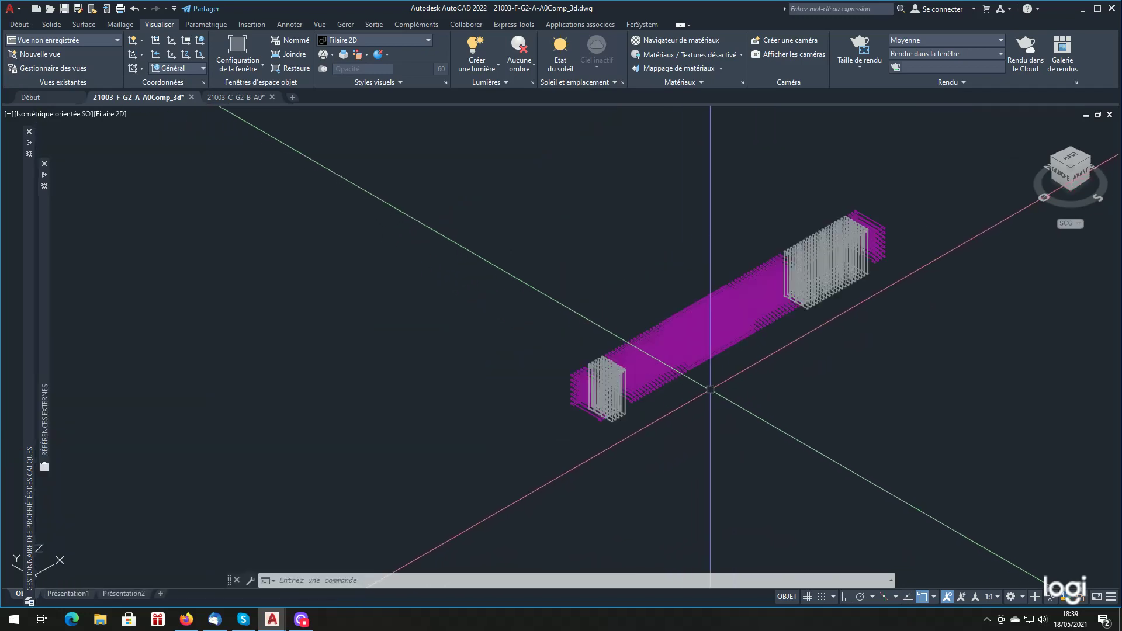
scroll(422, 437, "up", 3)
mouse_move(31, 496)
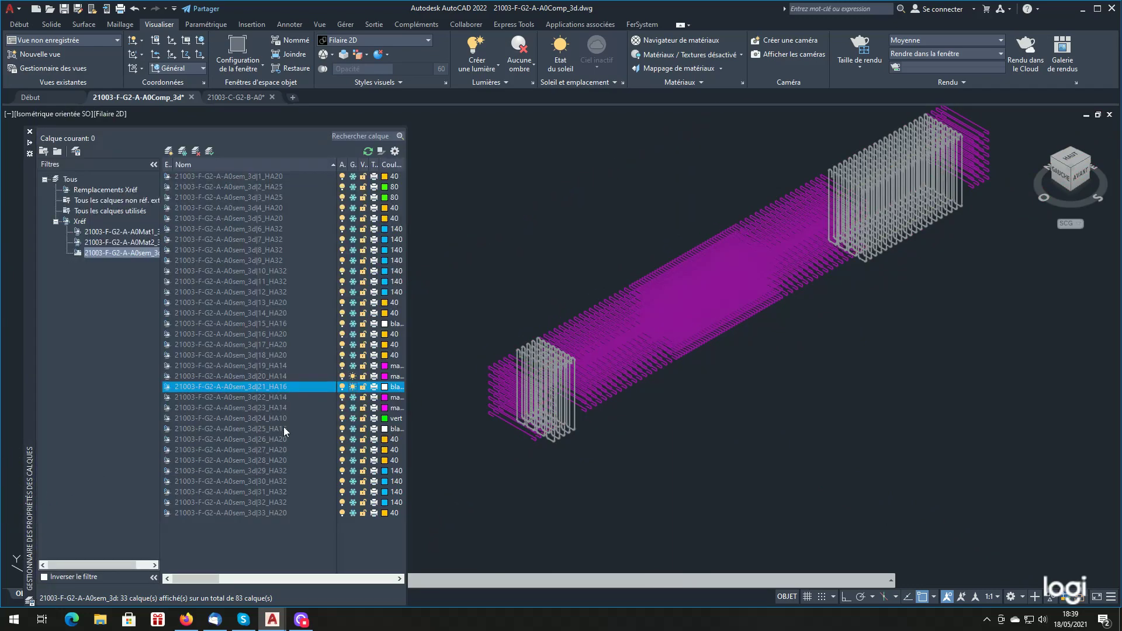
left_click(352, 397)
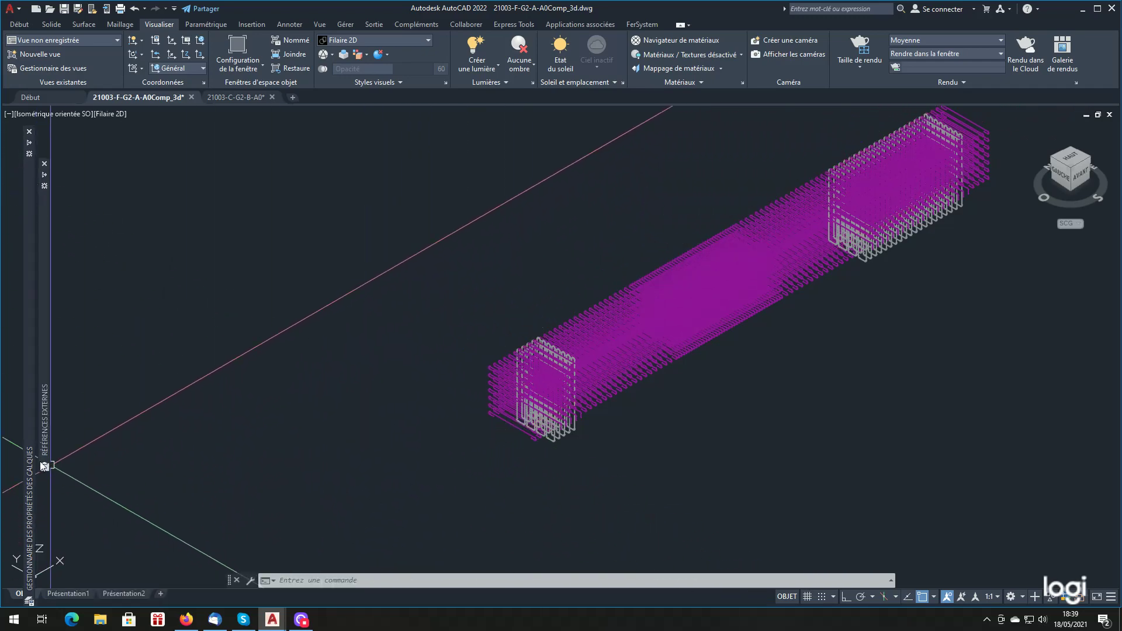
mouse_move(31, 460)
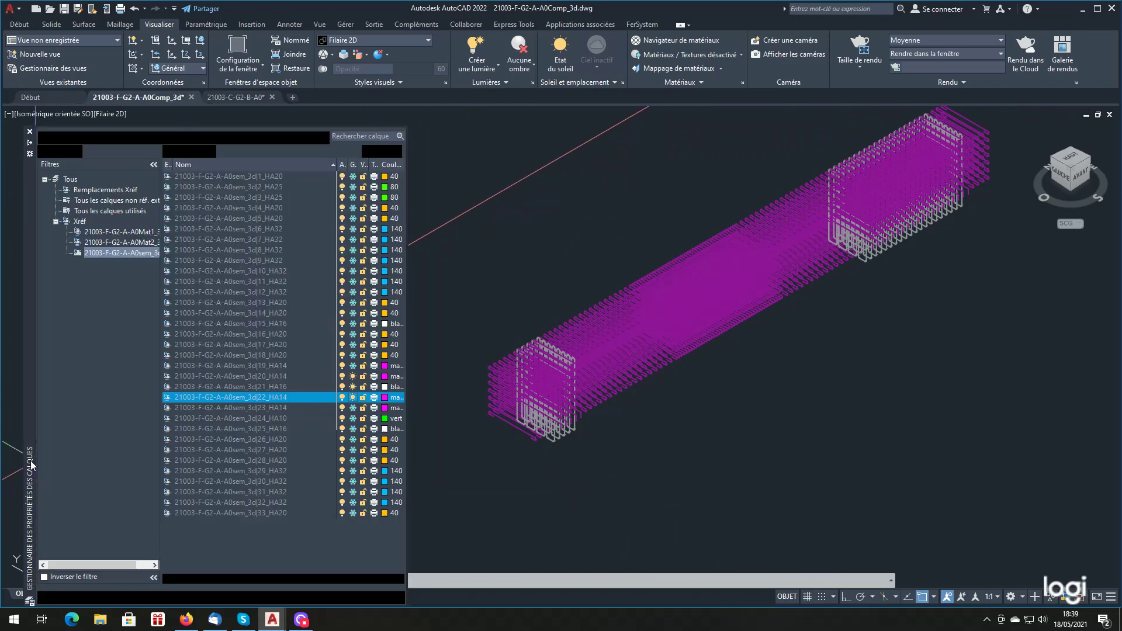
- Freeze the footing reference's layers 20_HA14 and 21_HA16 to isolate the 22_HA14 bars, and inspect their hooked ends
left_click(353, 378)
left_click(352, 387)
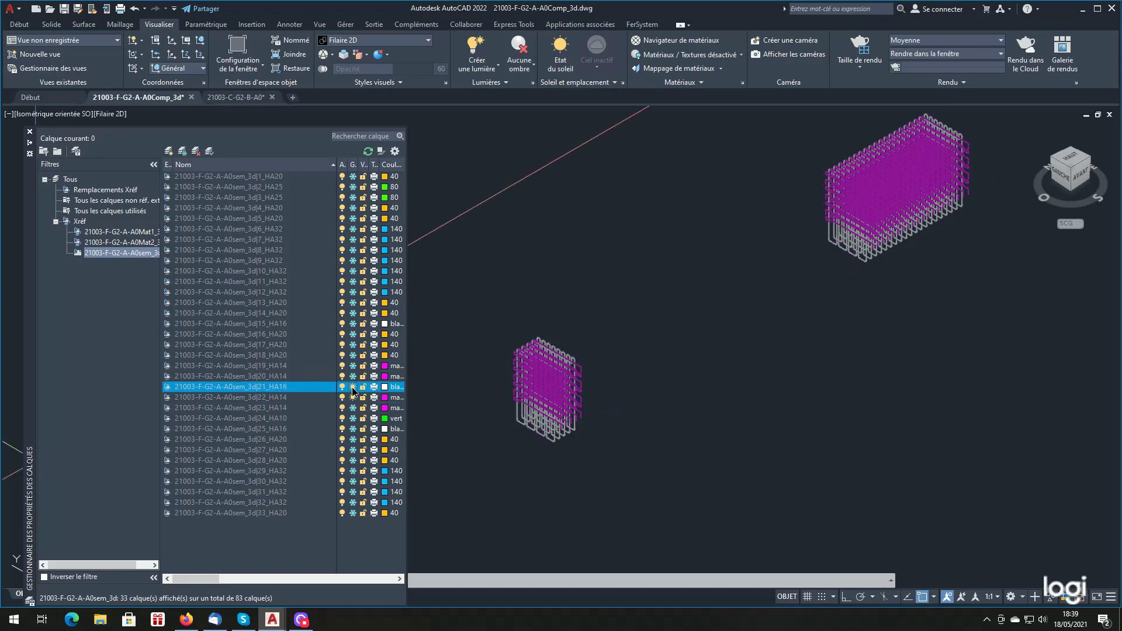
scroll(543, 403, "up", 6)
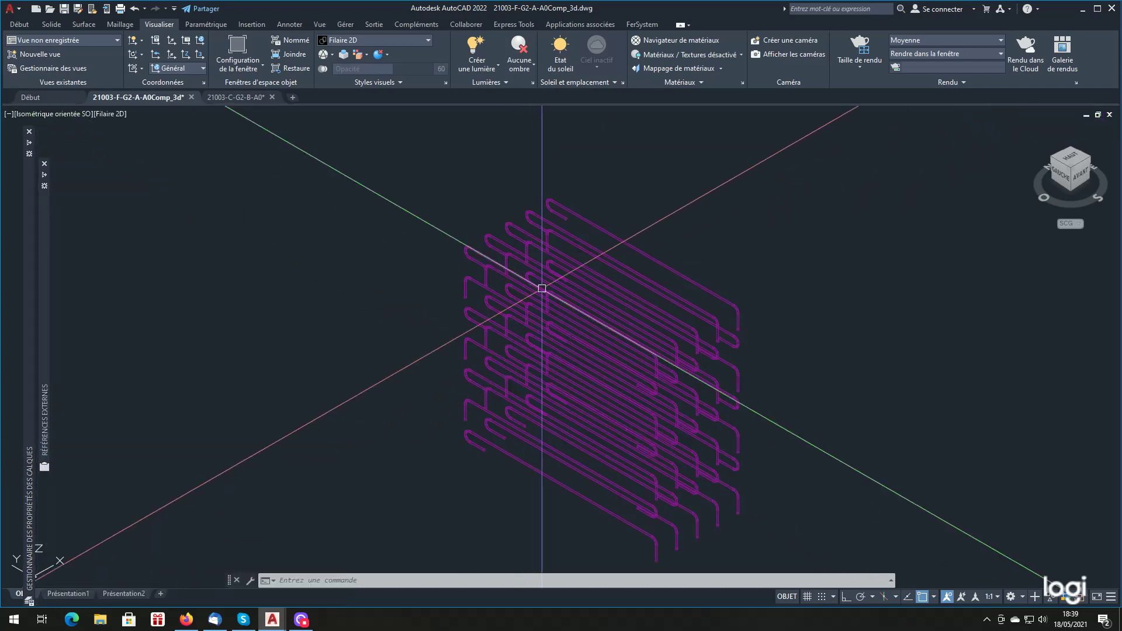
scroll(707, 322, "down", 4)
scroll(718, 323, "up", 2)
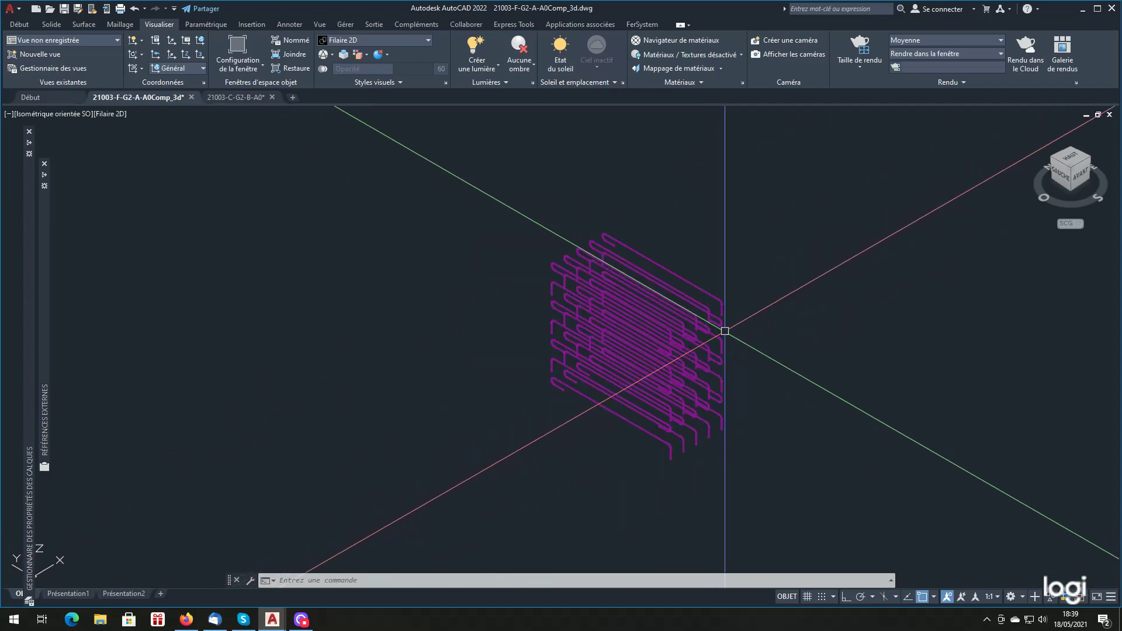
scroll(759, 327, "down", 3)
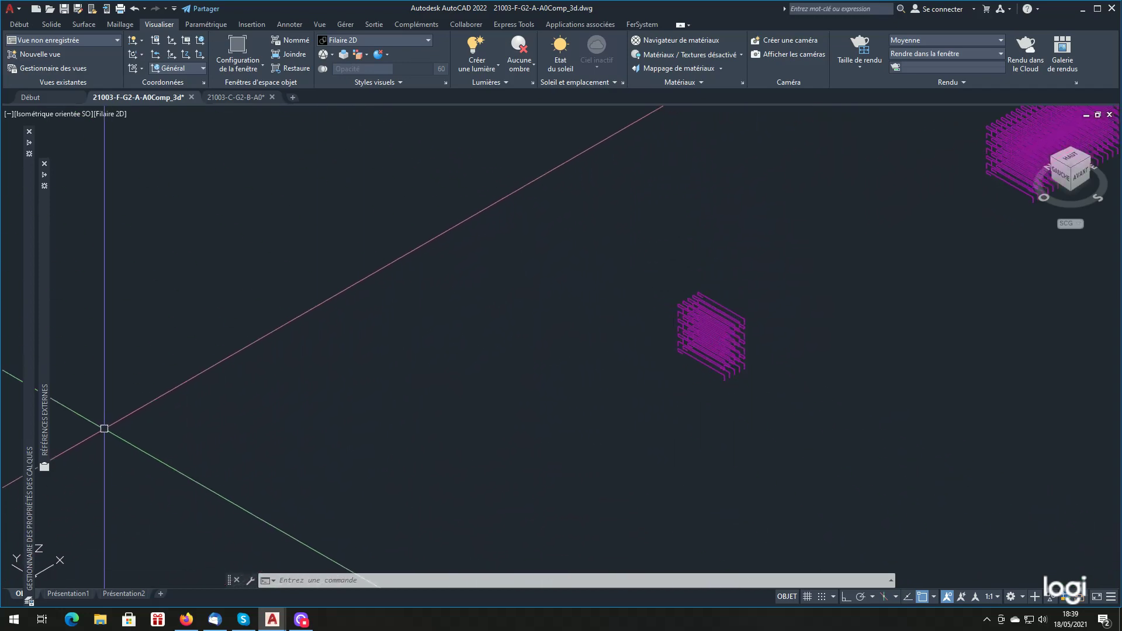
- Thaw the footing reference's layers 23_HA14 and 24_HA10
mouse_move(30, 458)
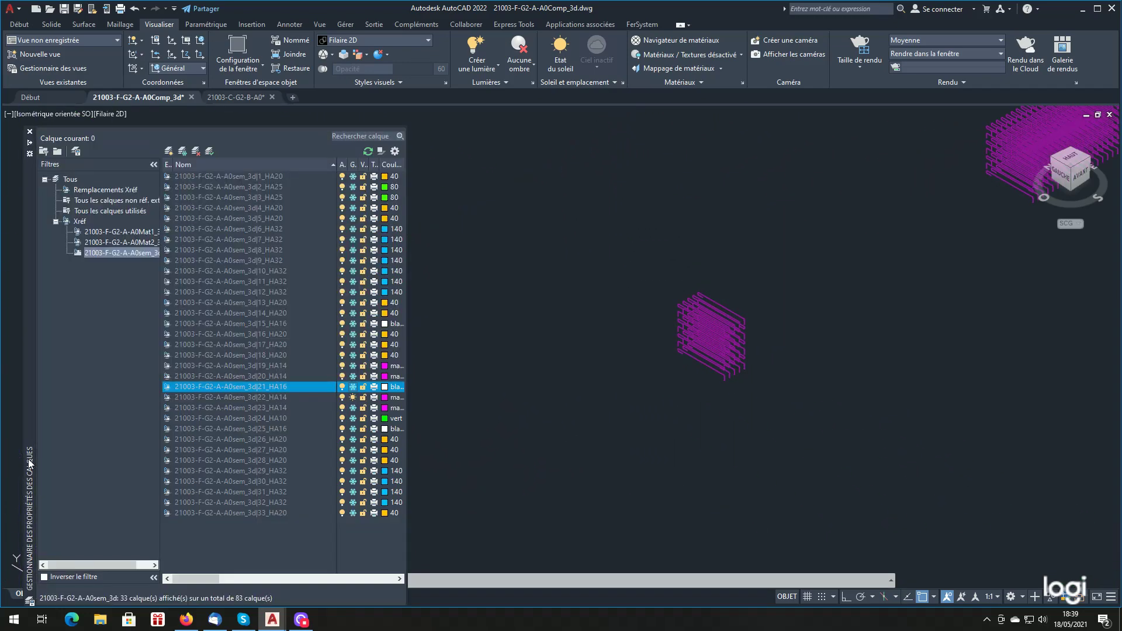
left_click(352, 407)
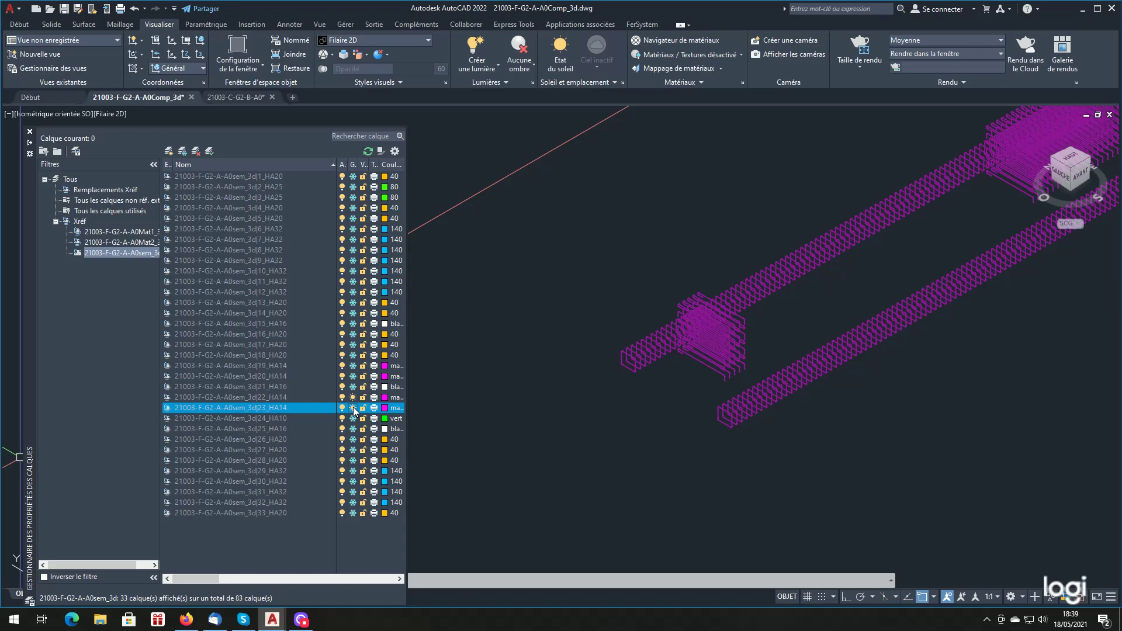
left_click(353, 418)
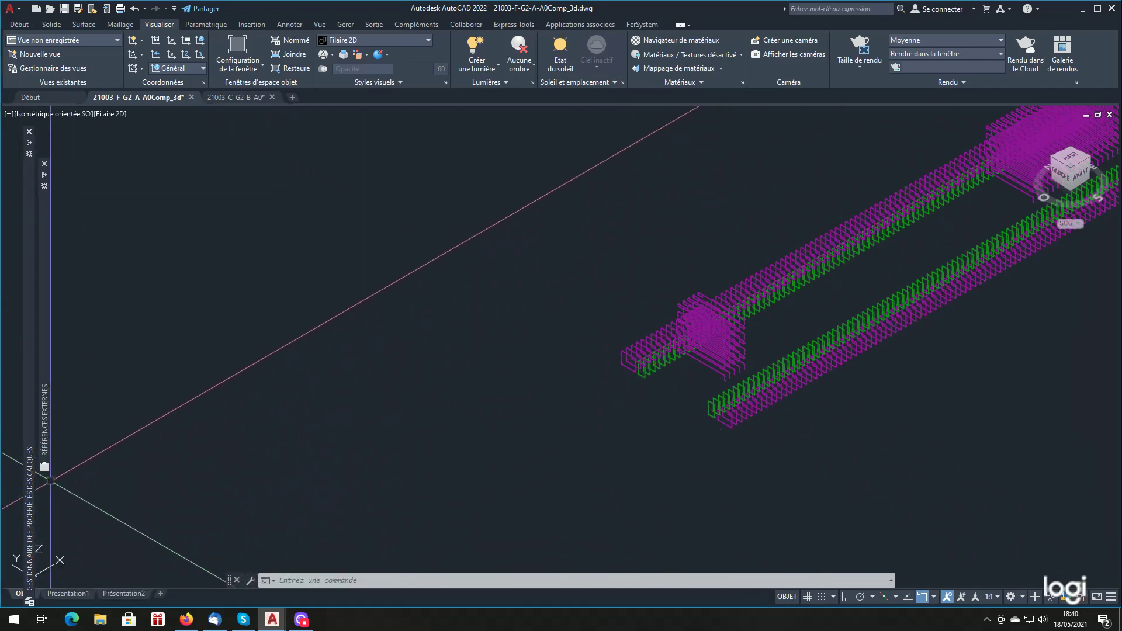
- Freeze layers 23_HA14 and 22_HA14, thaw layer 25_HA16, and view its bars together with the 24_HA10 ties
mouse_move(28, 488)
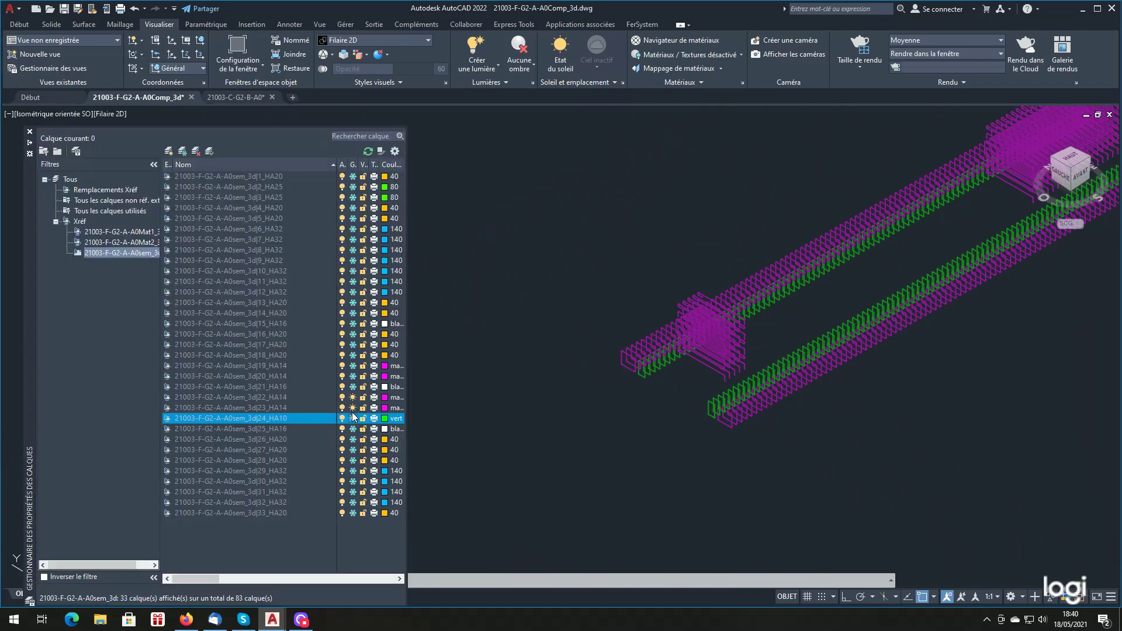
left_click(352, 407)
left_click(353, 397)
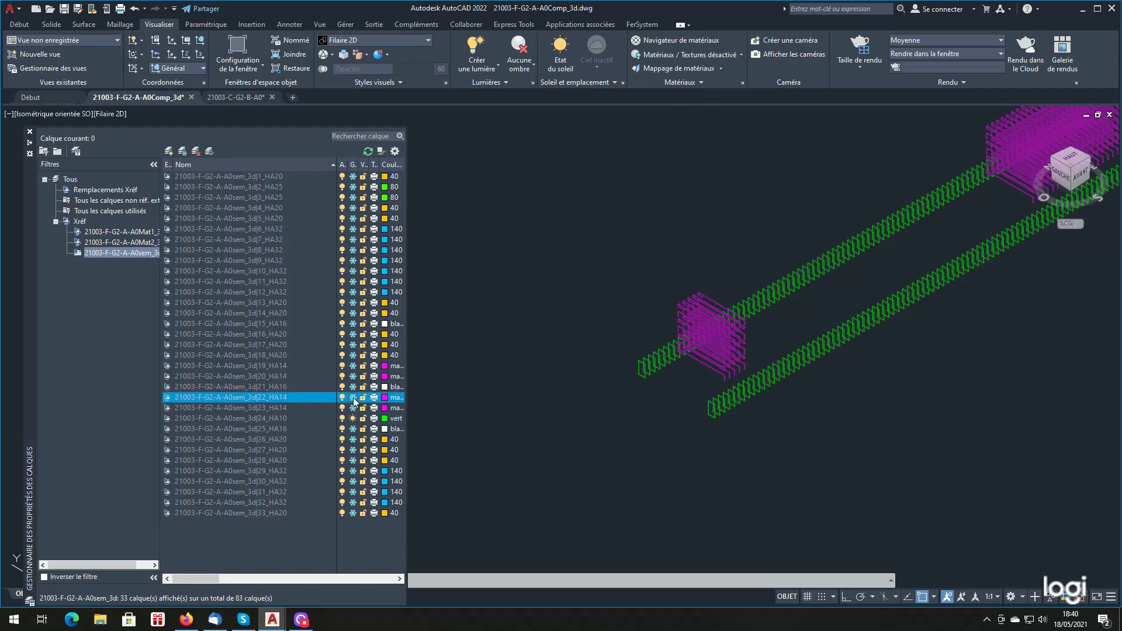
left_click(353, 428)
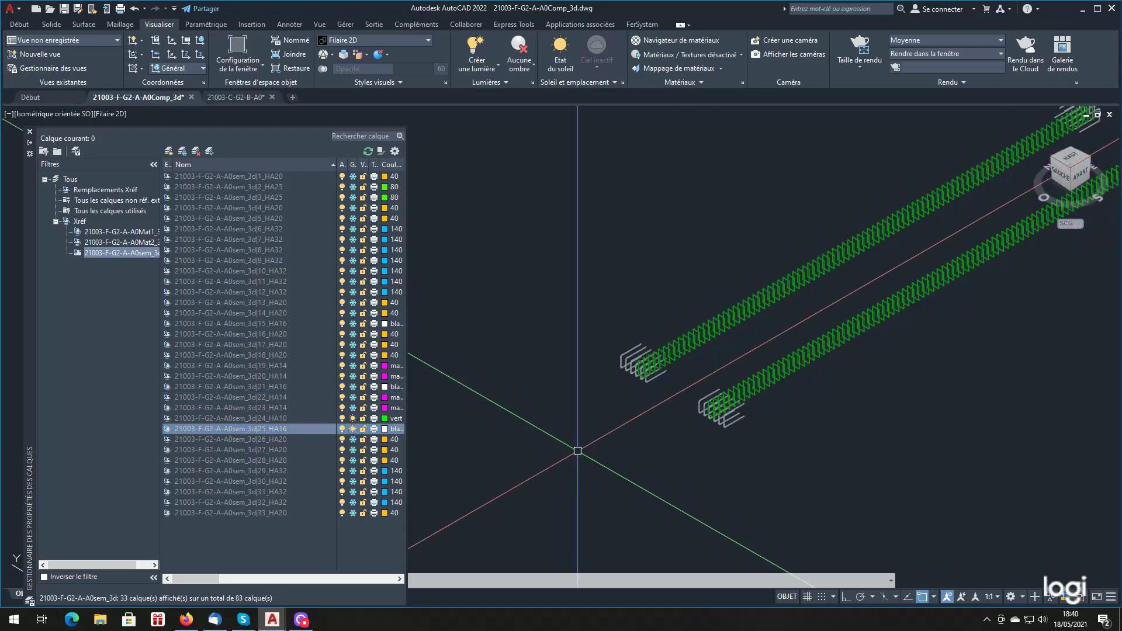
scroll(585, 447, "down", 4)
scroll(789, 363, "up", 2)
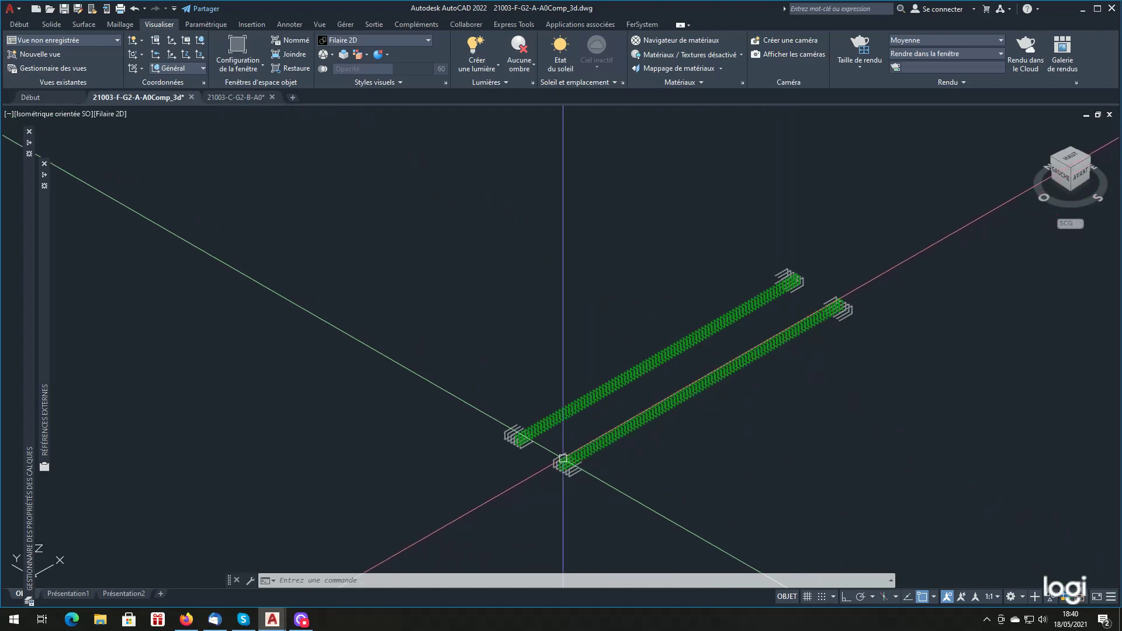
- Thaw the footing reference's layers 26_HA20, 27_HA20 and 28_HA20
mouse_move(30, 465)
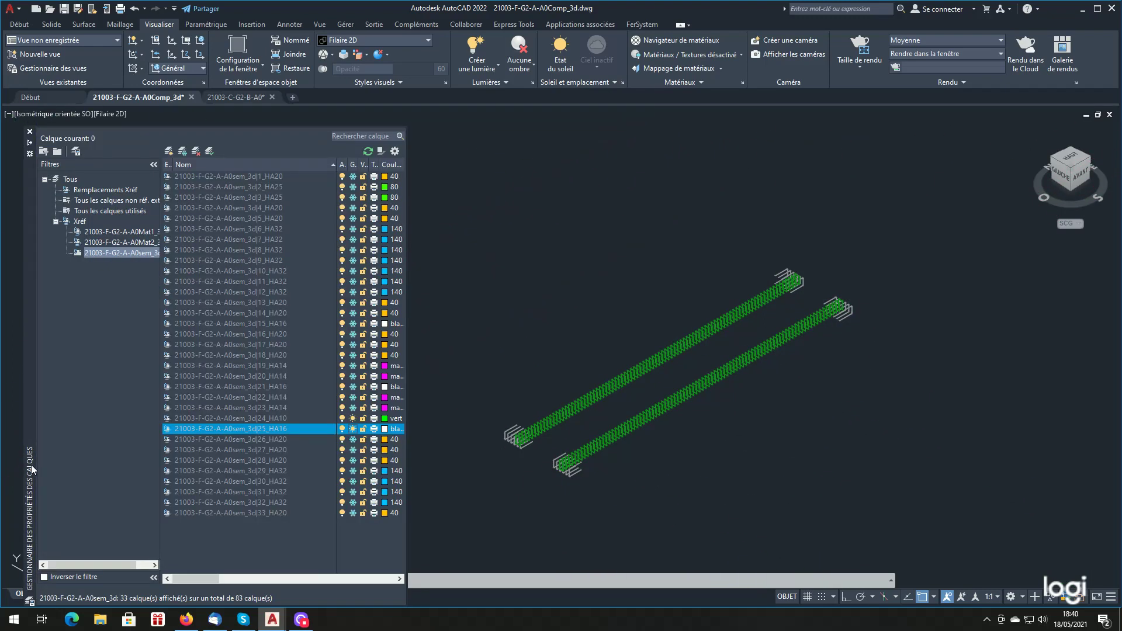
left_click(352, 439)
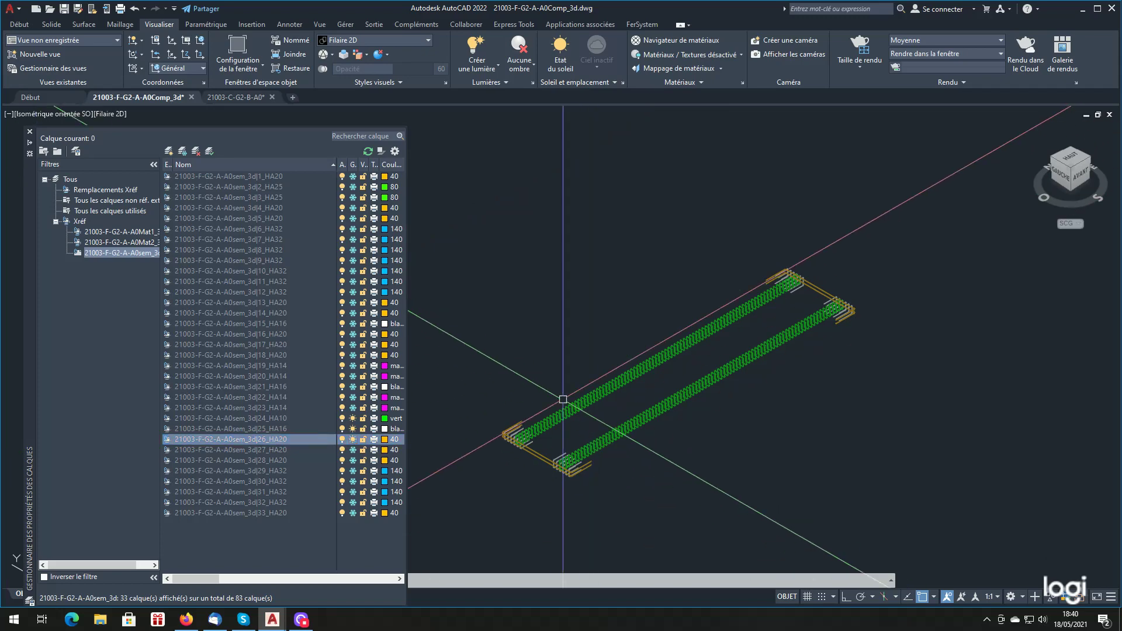
mouse_move(31, 508)
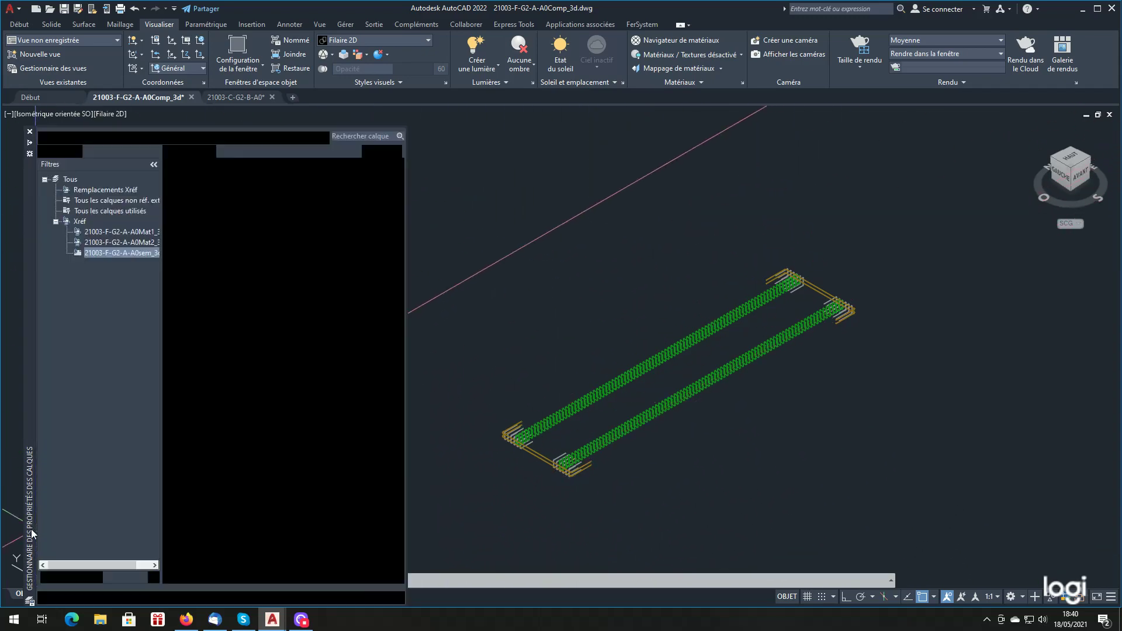
left_click(352, 450)
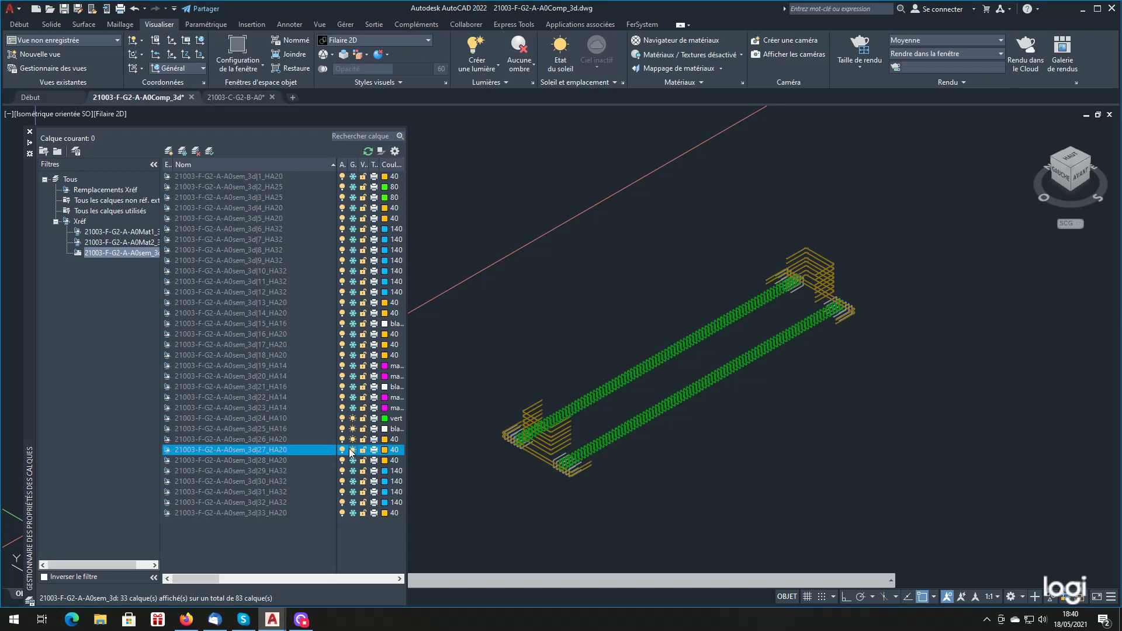
left_click(352, 460)
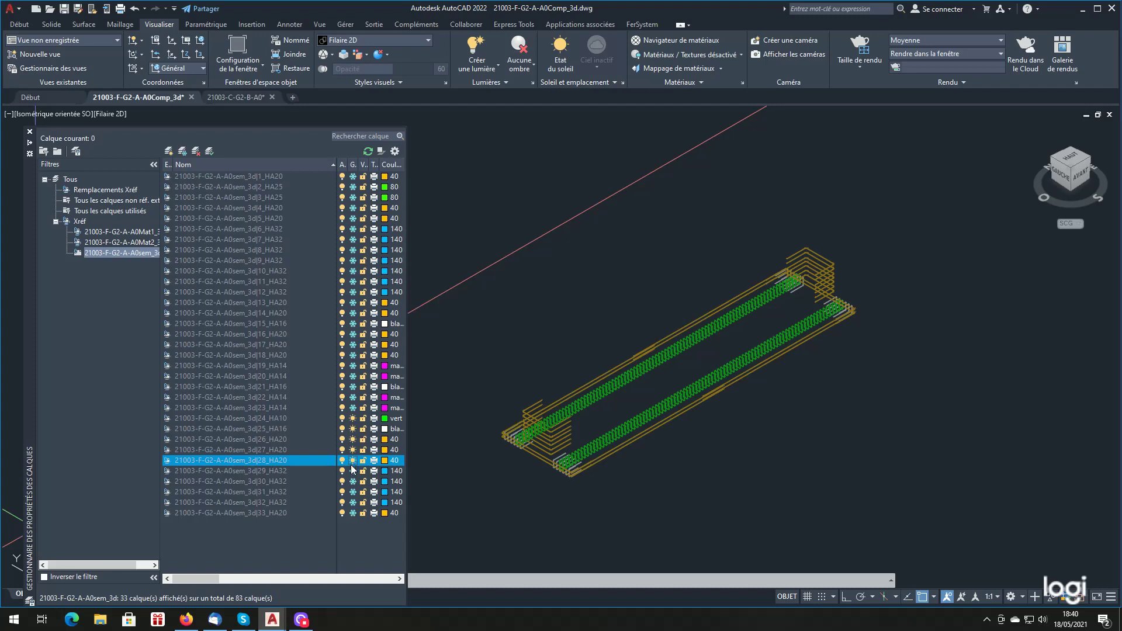
- Thaw the footing reference's layers 29_HA32, 30_HA32, 31_HA32, 32_HA32 and 33_HA20
left_click(352, 470)
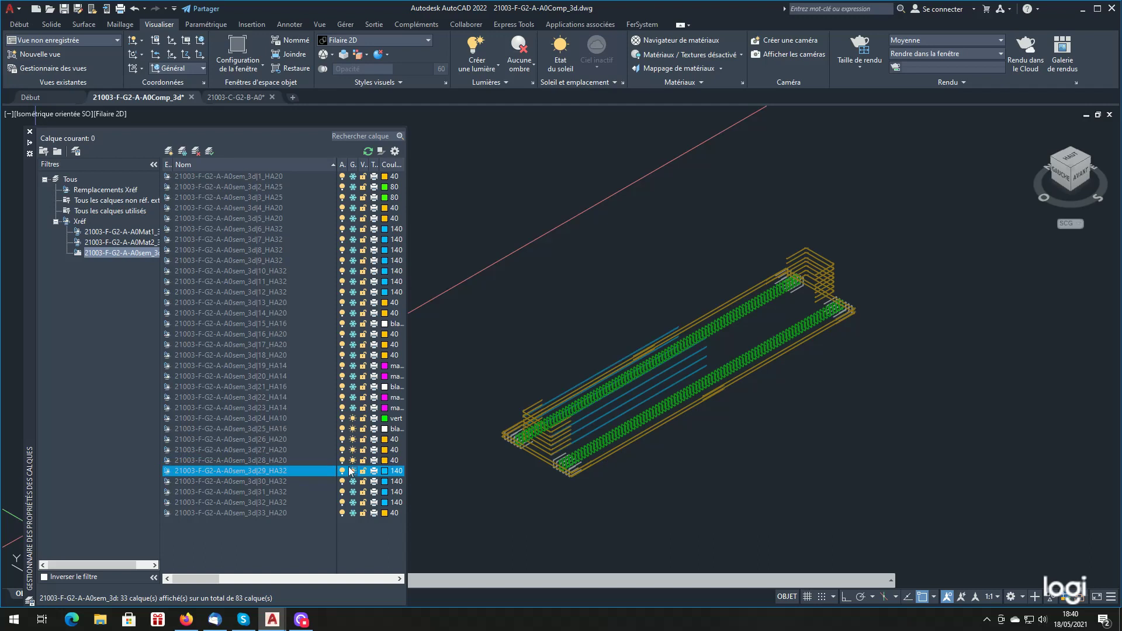
left_click(351, 471)
left_click(353, 482)
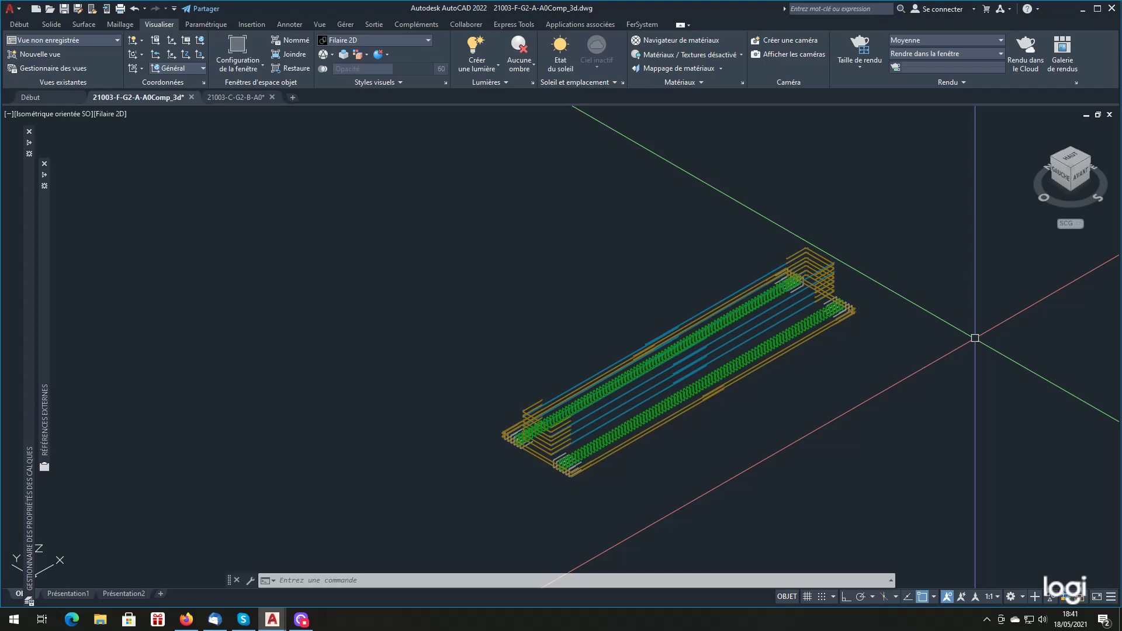
mouse_move(27, 465)
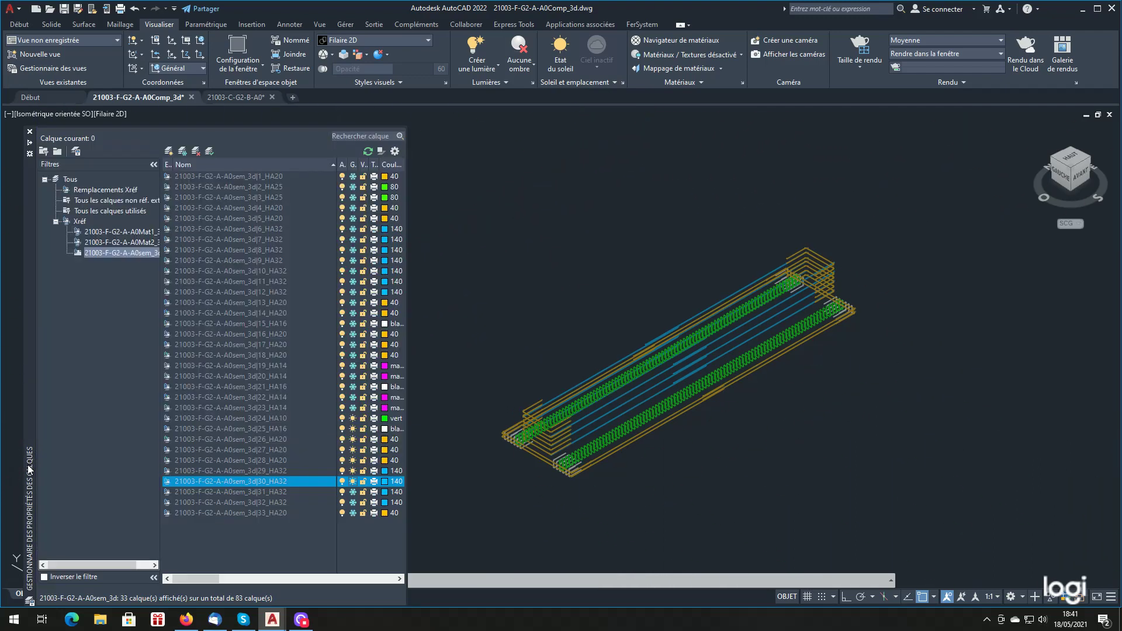
left_click(353, 492)
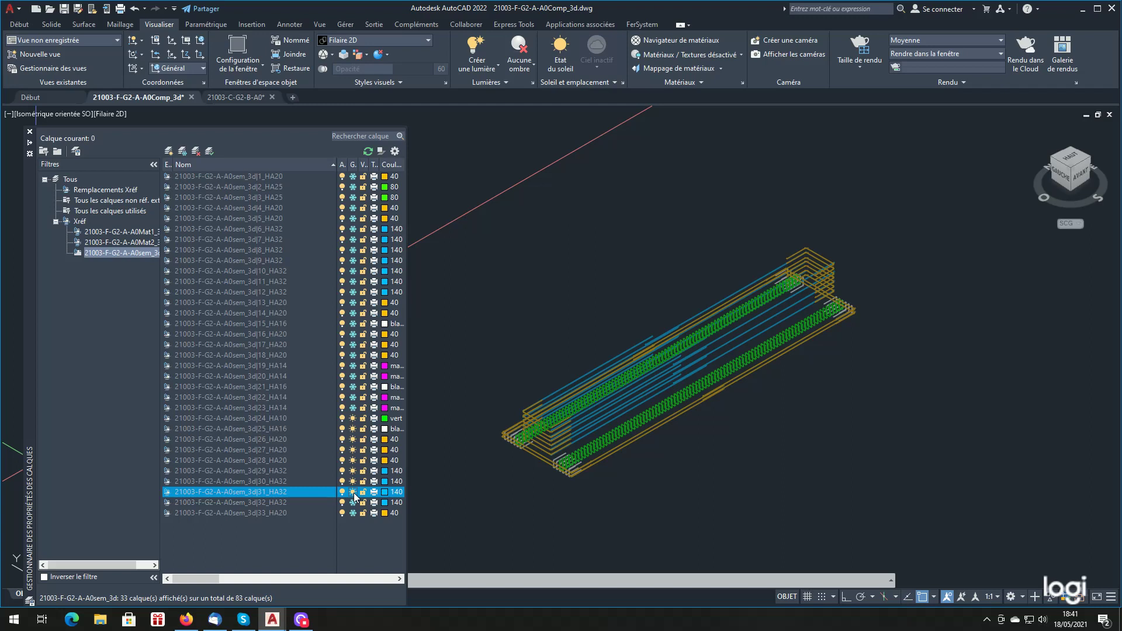
left_click(353, 502)
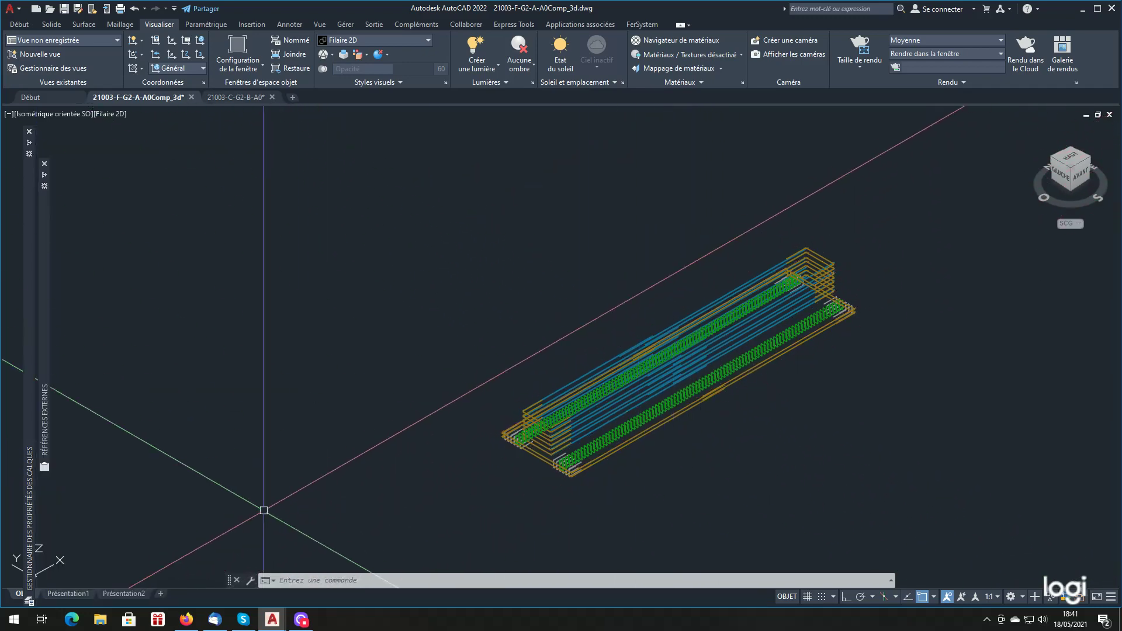
mouse_move(33, 541)
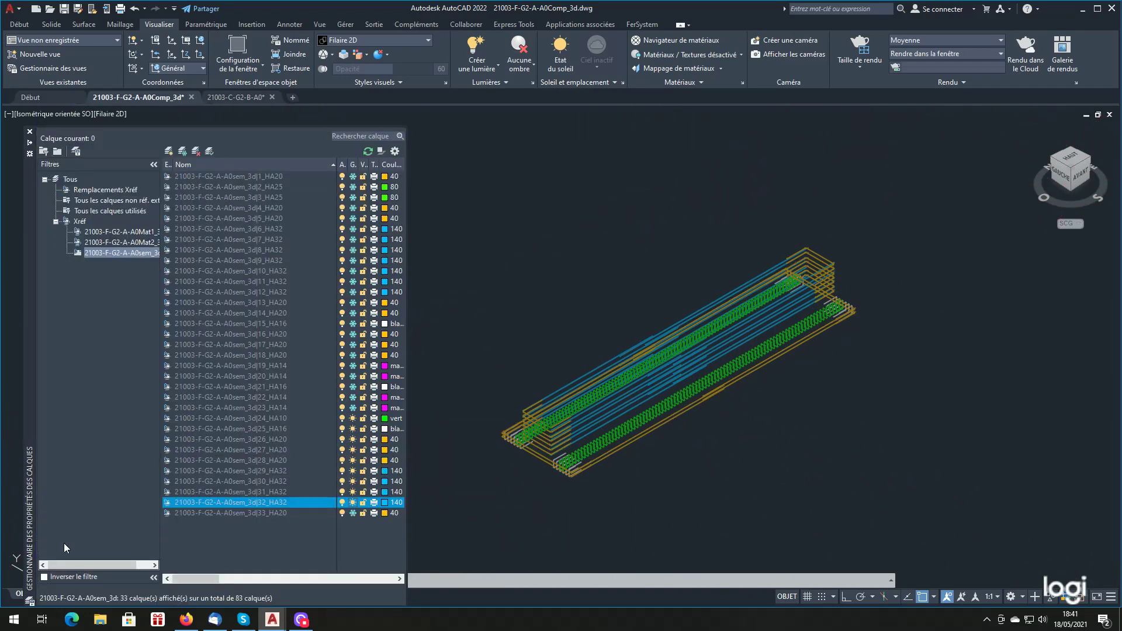
left_click(352, 513)
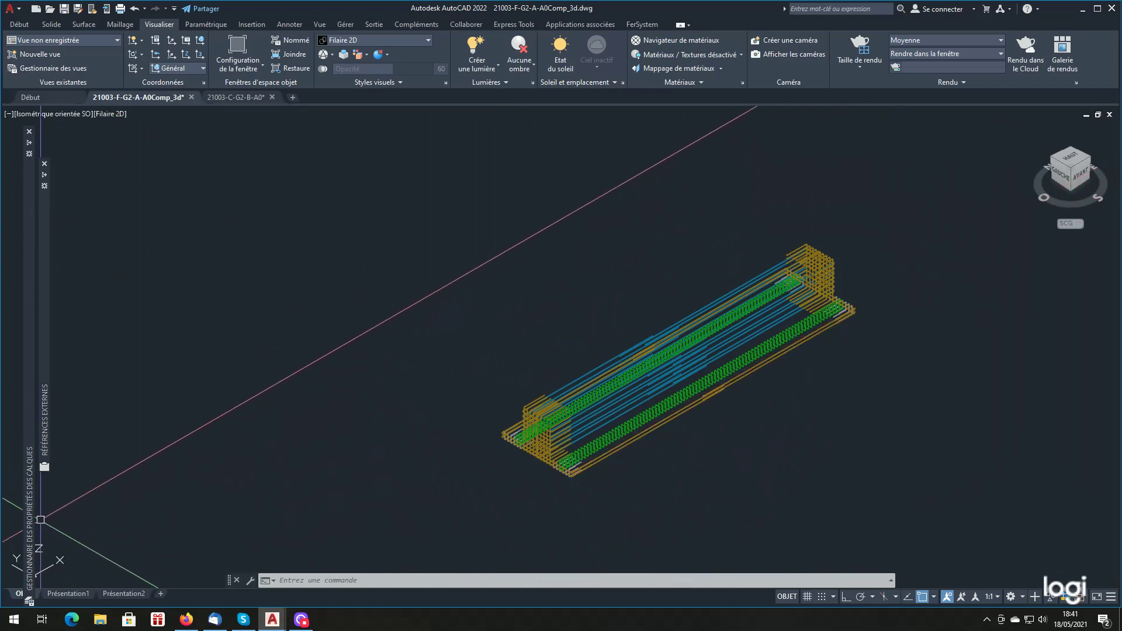
- Select all of the footing reference's layers and thaw them together to display the complete reinforcement cage
mouse_move(32, 518)
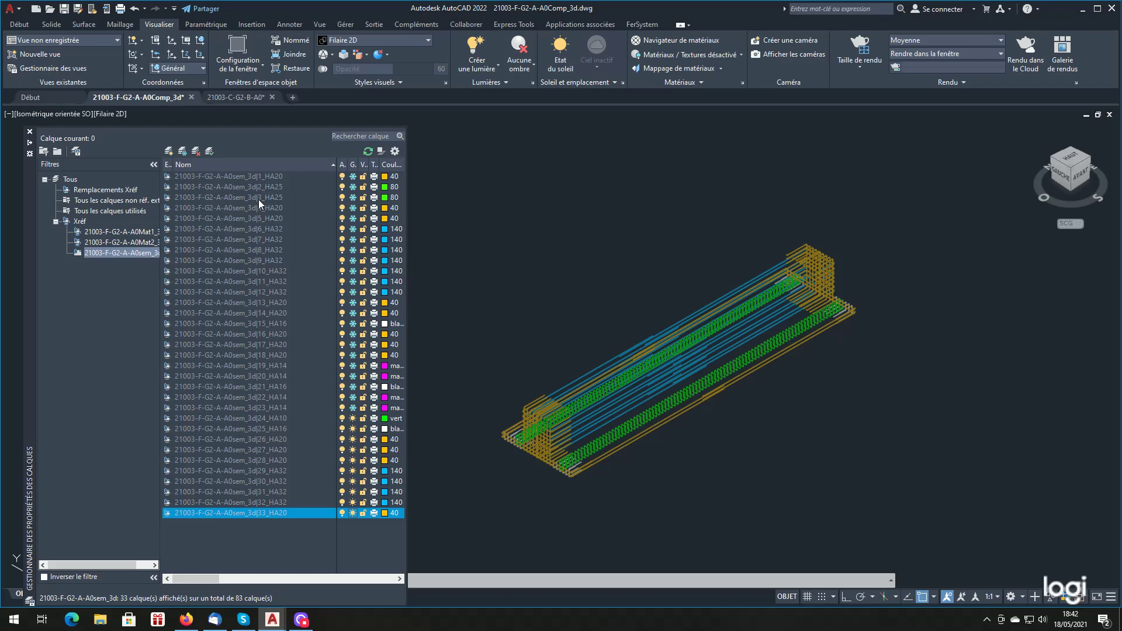
key("ctrl+a")
left_click(351, 195)
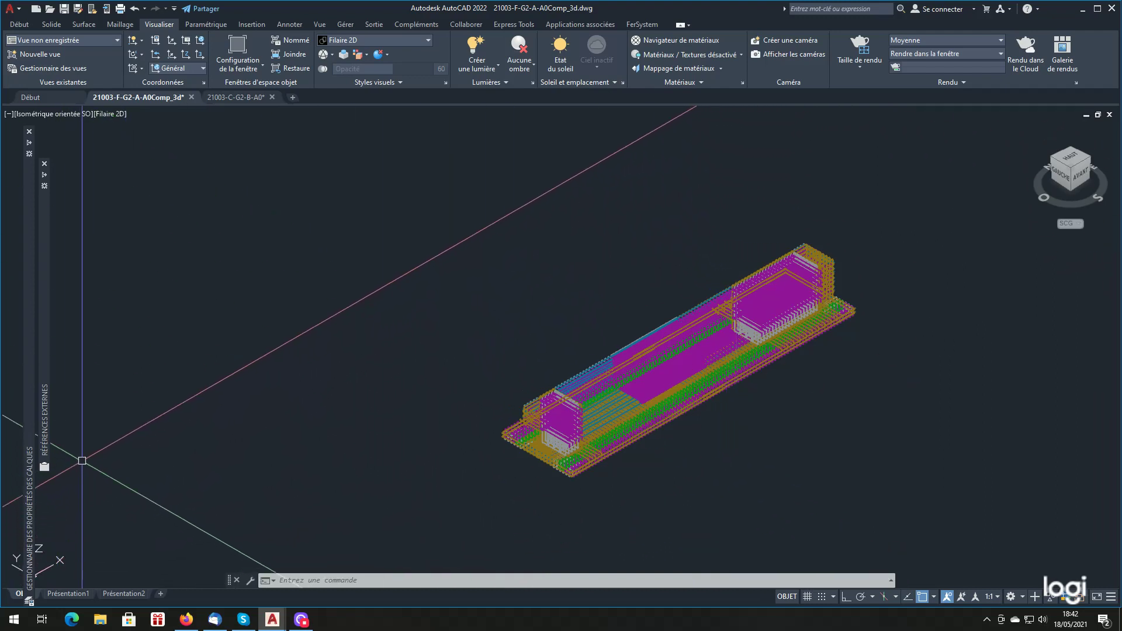
- Reload the external reference 21003-F-G2-A-A0Mat1_3d and inspect where its column reinforcement meets the footing
mouse_move(45, 448)
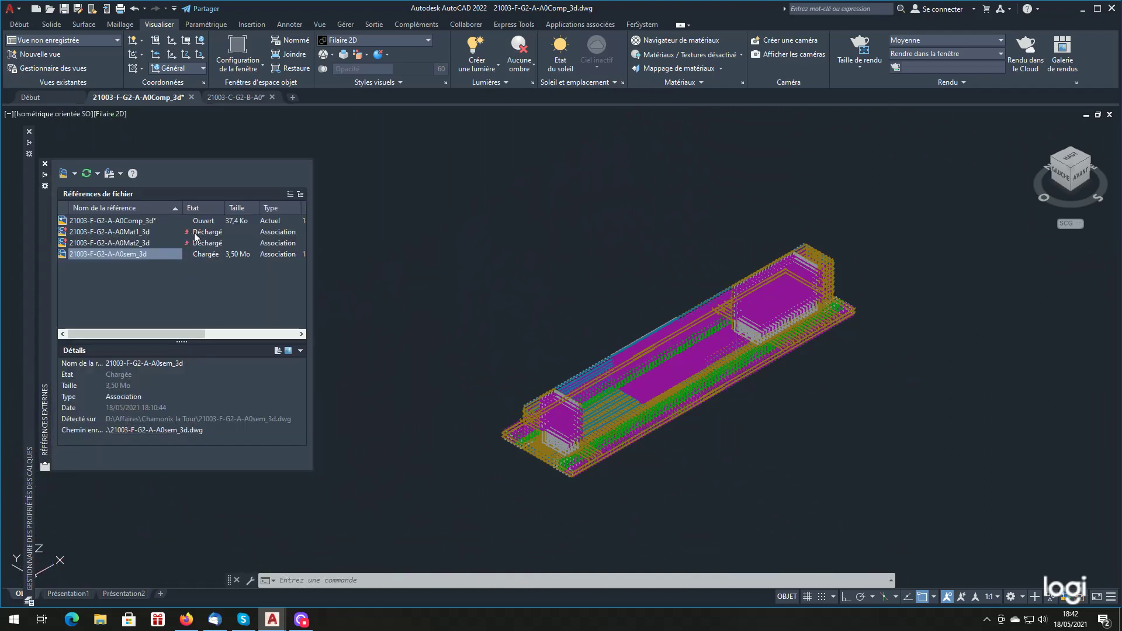
left_click(134, 233)
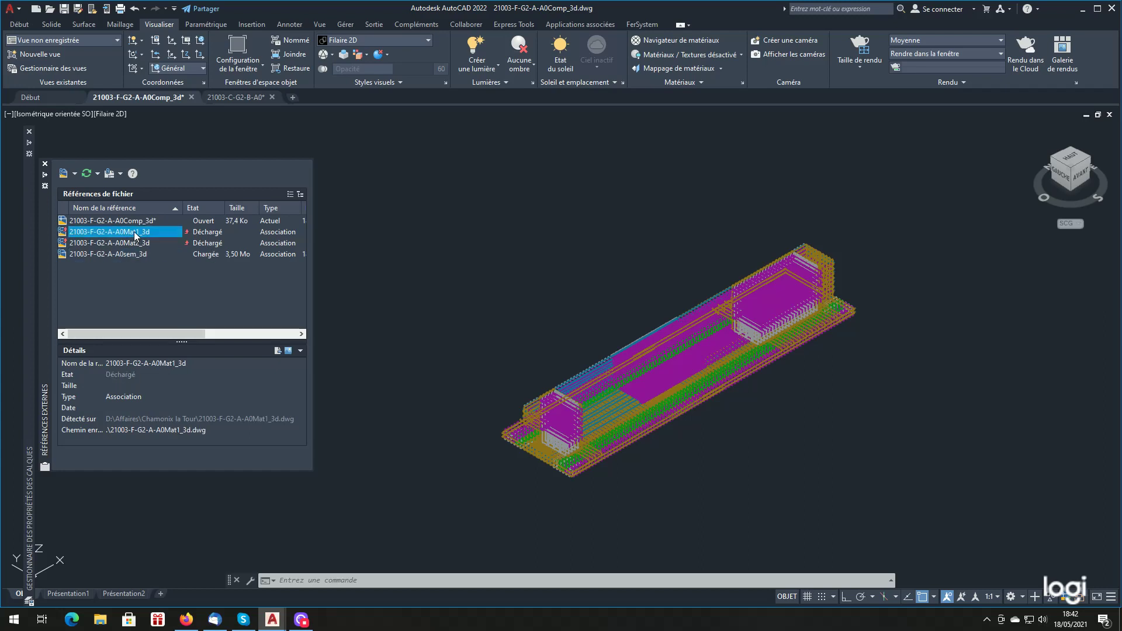
right_click(134, 232)
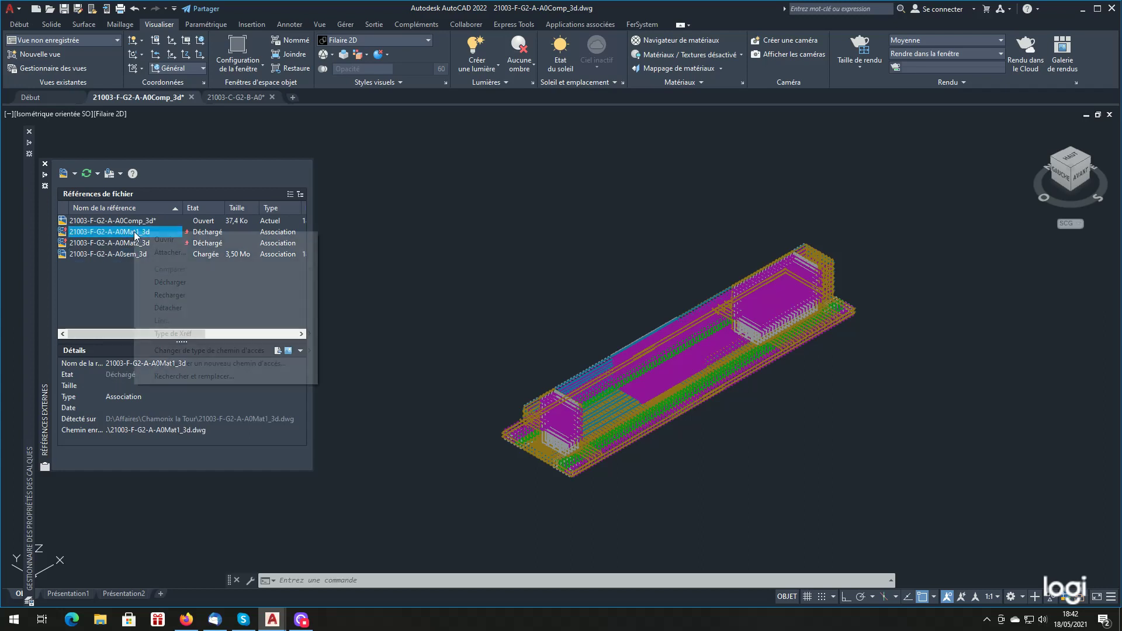
left_click(175, 295)
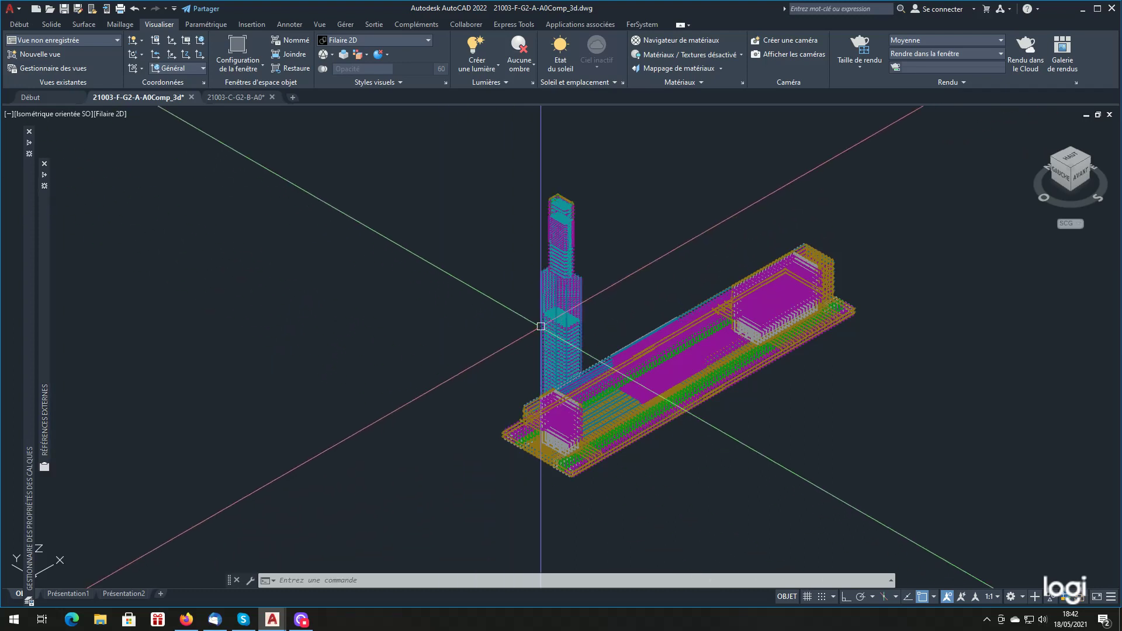
scroll(569, 414, "up", 2)
scroll(569, 415, "up", 3)
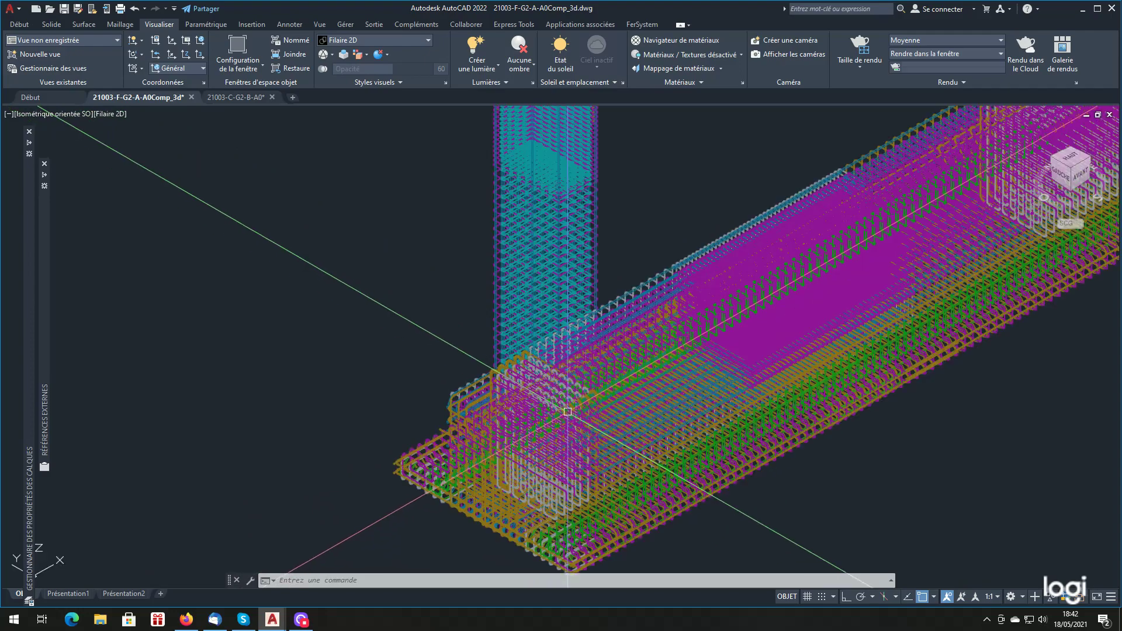
scroll(561, 416, "down", 4)
scroll(548, 417, "up", 4)
scroll(548, 417, "down", 4)
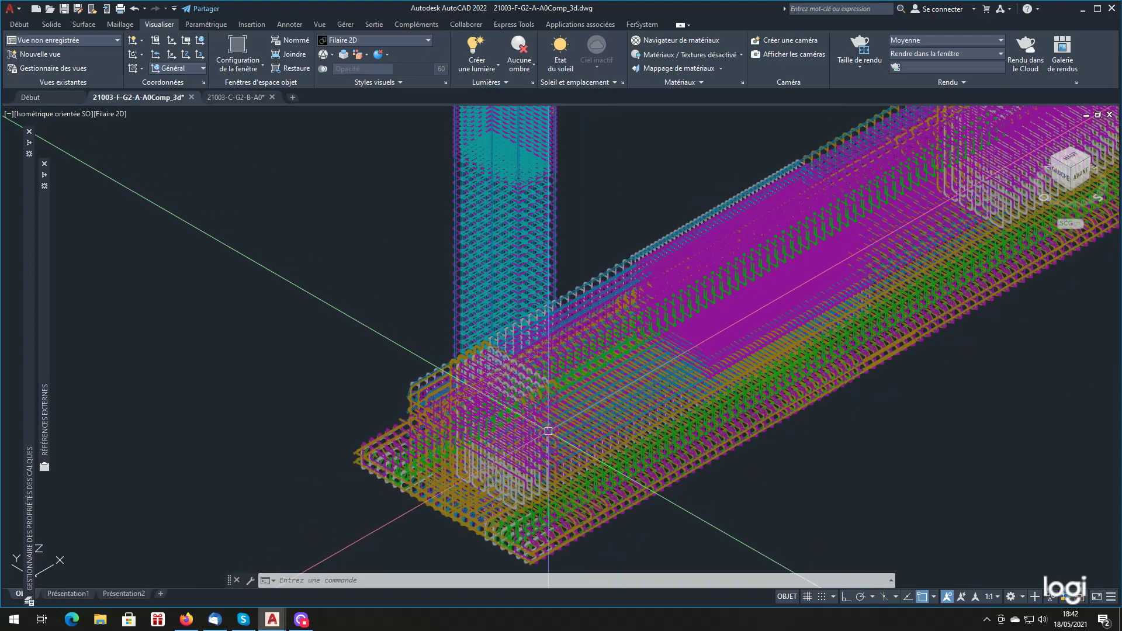
scroll(561, 461, "up", 2)
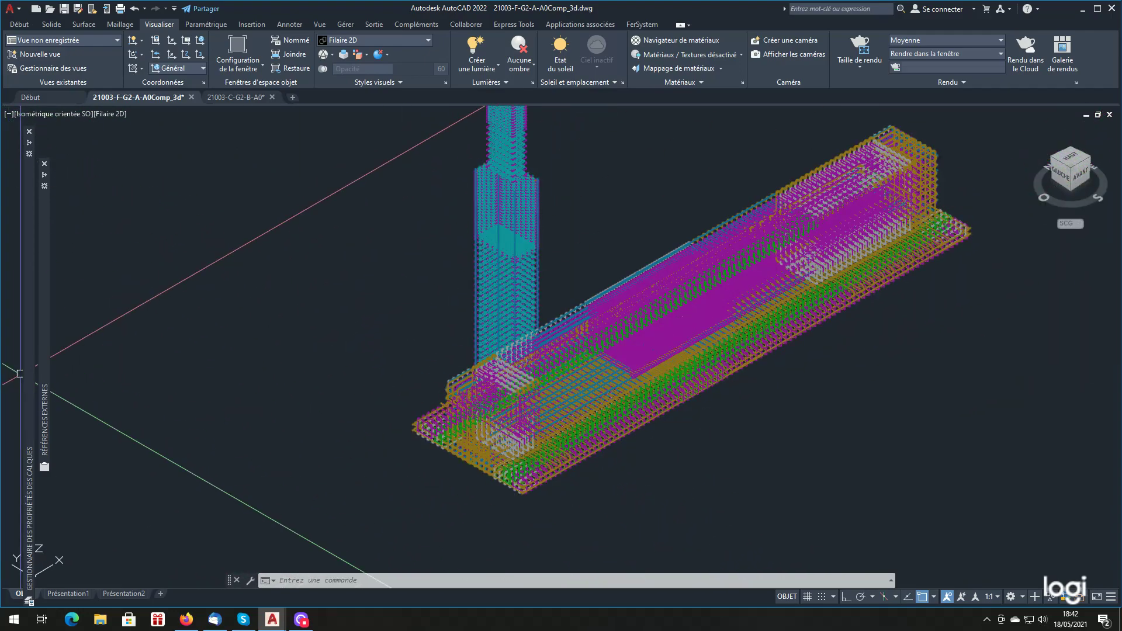
- Unload the footing's external reference 21003-F-G2-A-A0sem_3d
mouse_move(25, 377)
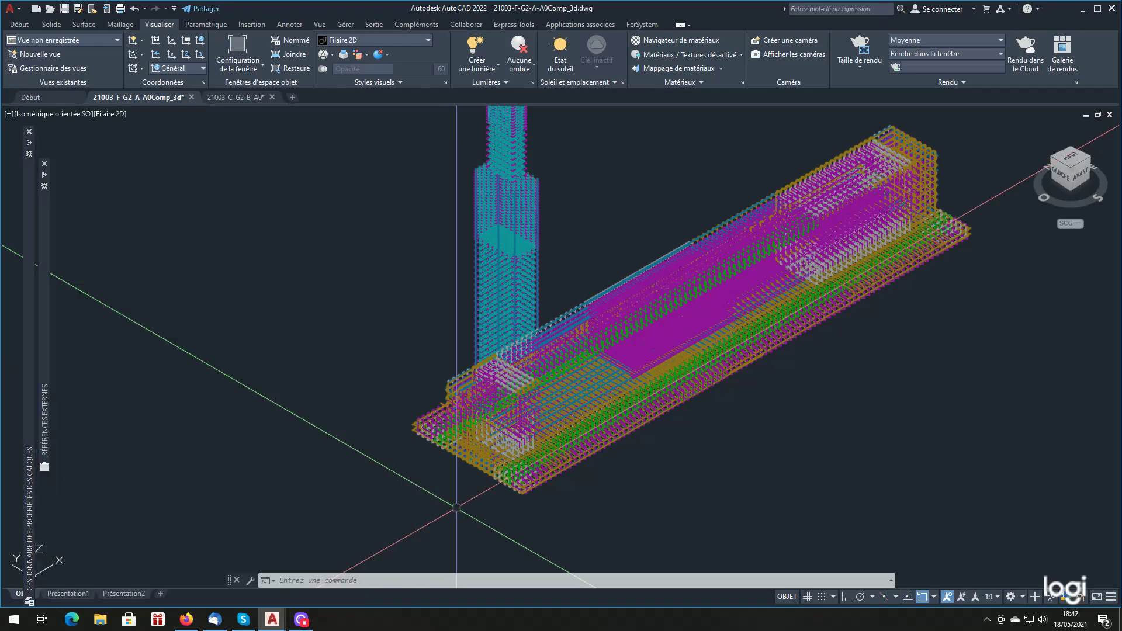
mouse_move(45, 424)
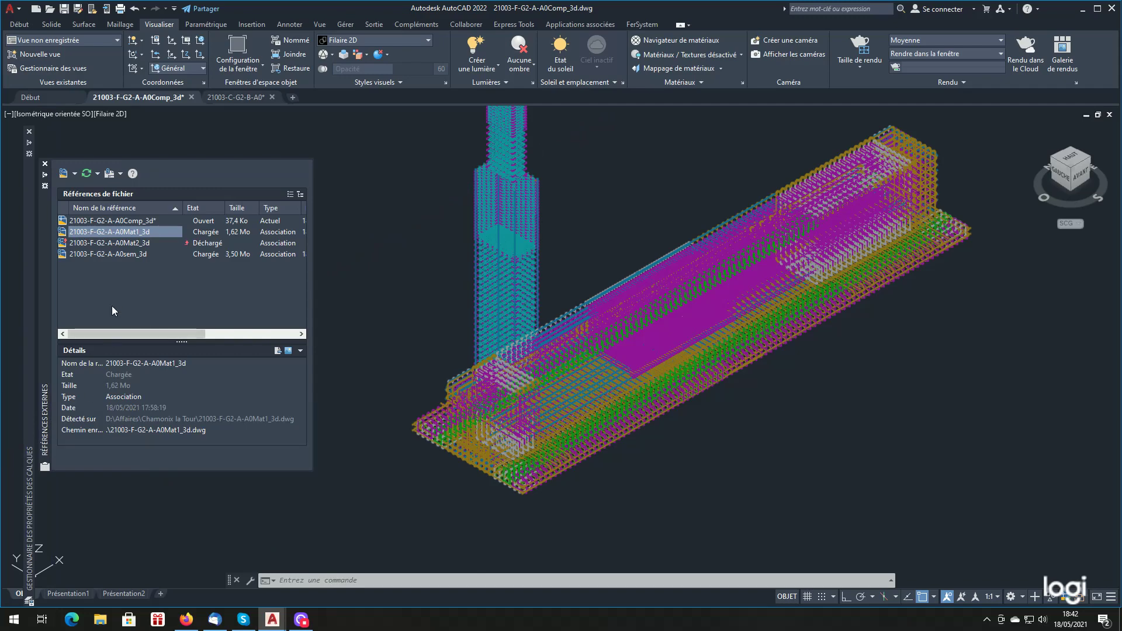
left_click(125, 254)
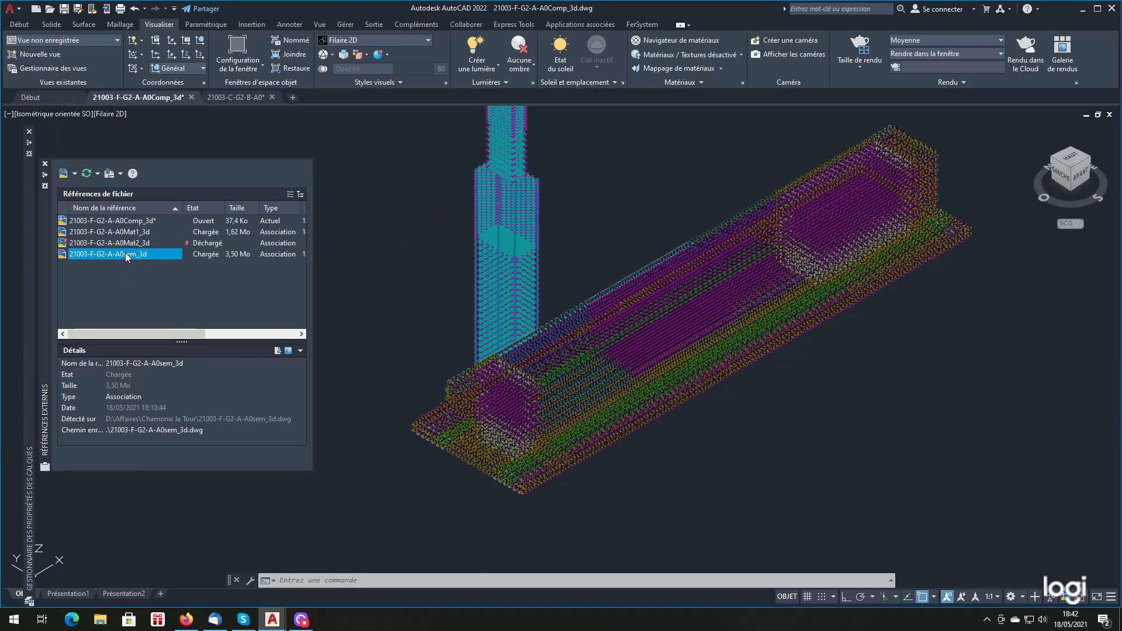
right_click(126, 255)
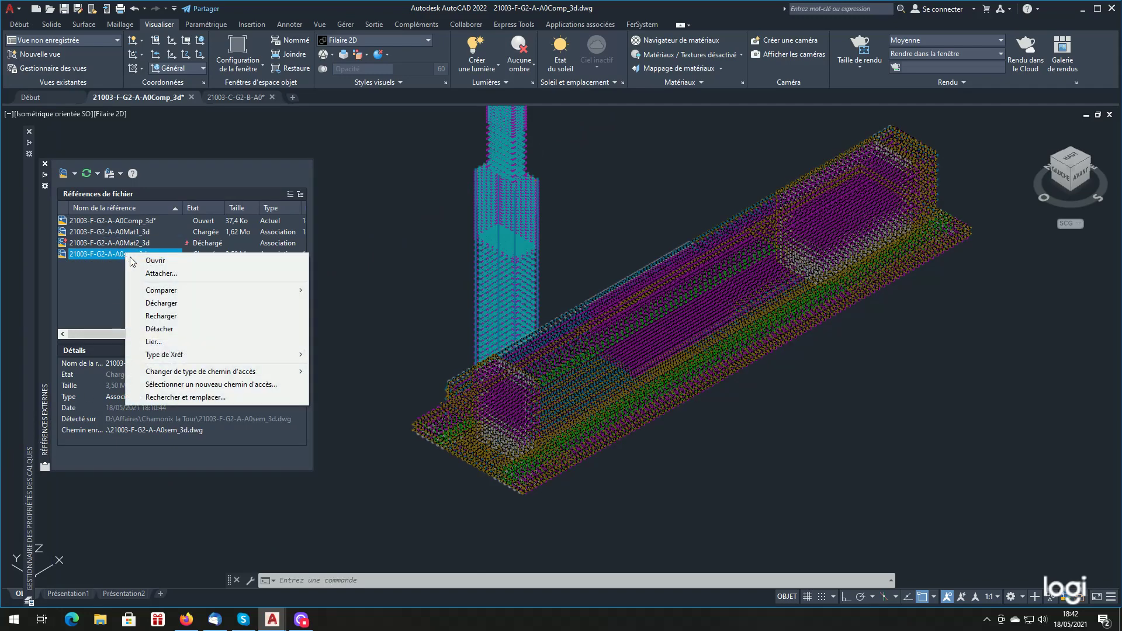
left_click(180, 302)
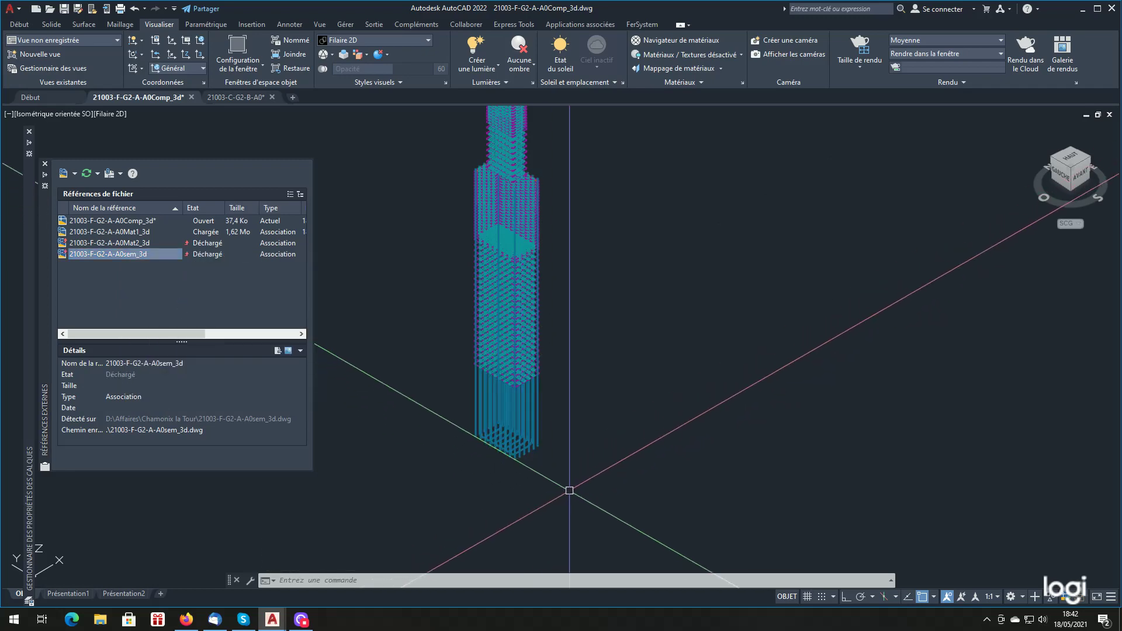
- Examine the vertical and U-shaped starter bars at the base of the mast's reinforcement cage
scroll(498, 463, "up", 2)
scroll(581, 433, "up", 2)
scroll(612, 393, "down", 4)
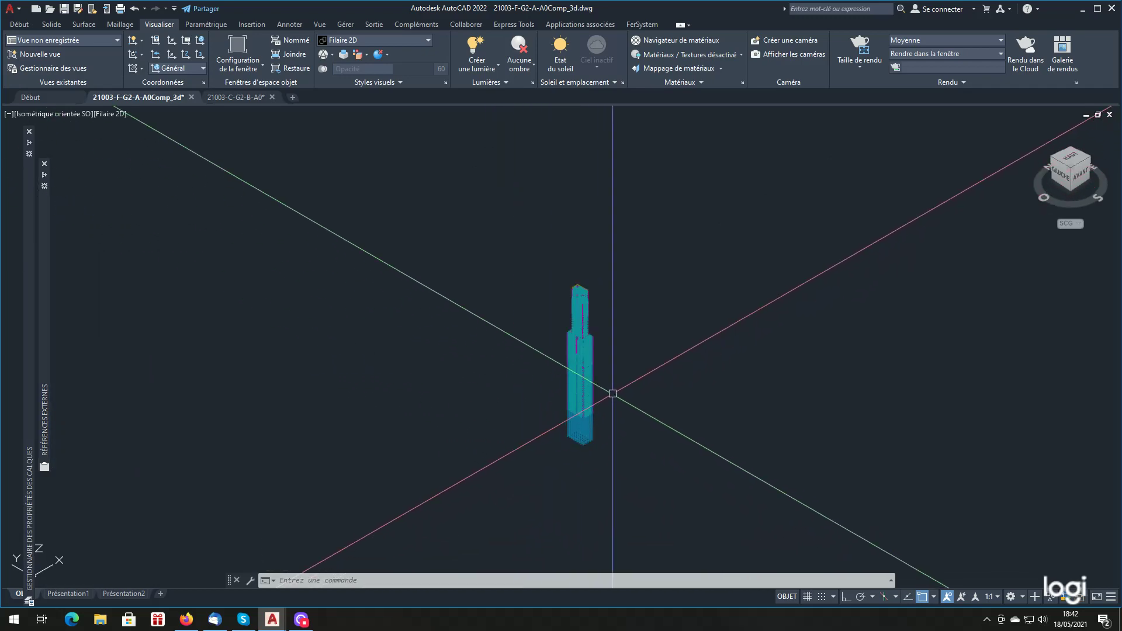
scroll(593, 419, "up", 4)
scroll(593, 419, "up", 1)
scroll(609, 426, "down", 3)
scroll(619, 433, "up", 5)
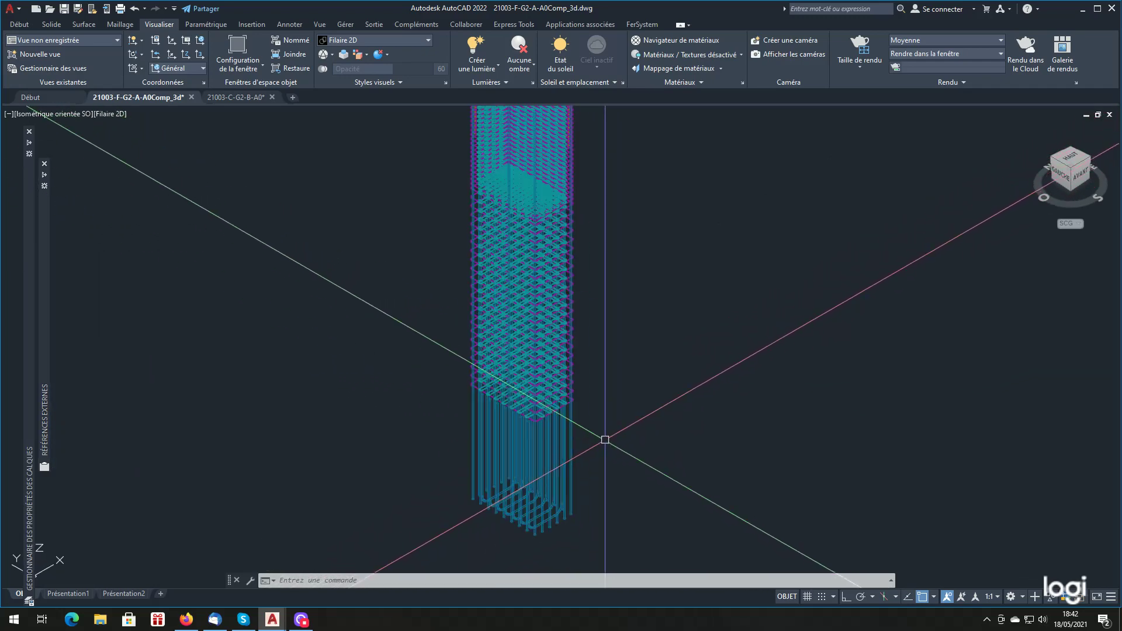
scroll(587, 440, "down", 3)
scroll(576, 450, "up", 3)
scroll(568, 471, "down", 2)
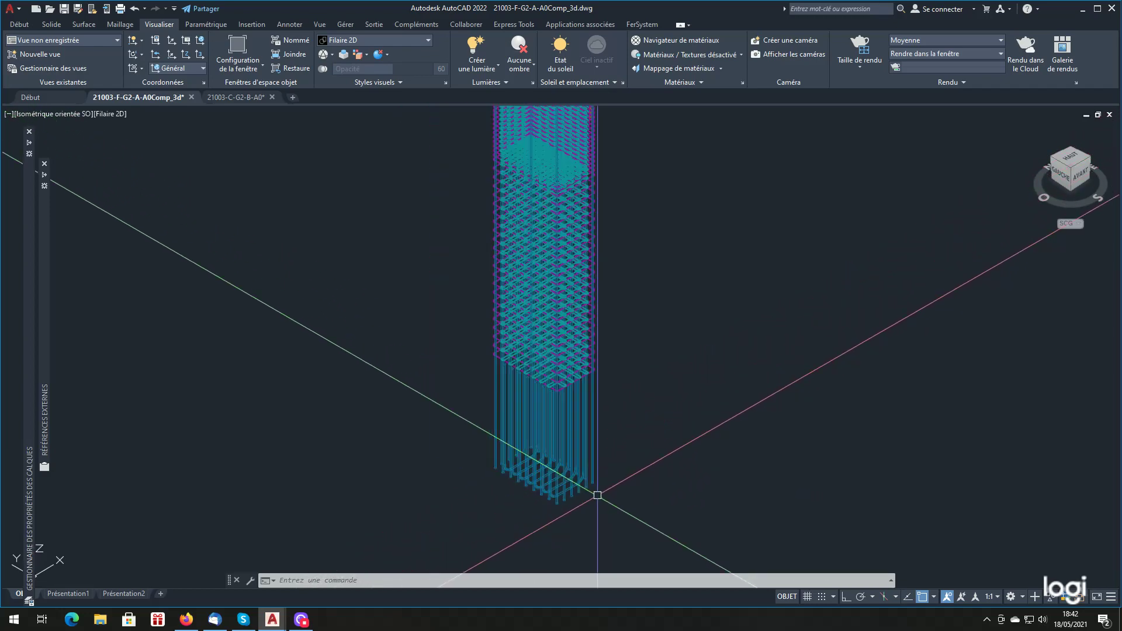
scroll(596, 491, "up", 2)
scroll(599, 486, "up", 2)
scroll(446, 493, "up", 3)
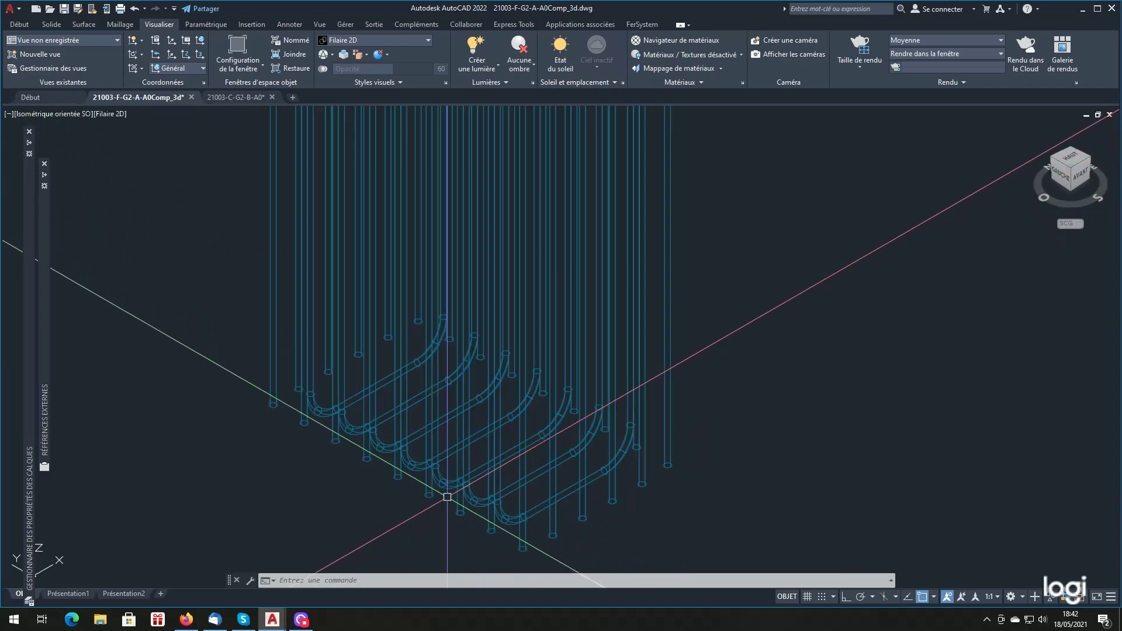
scroll(562, 530, "down", 6)
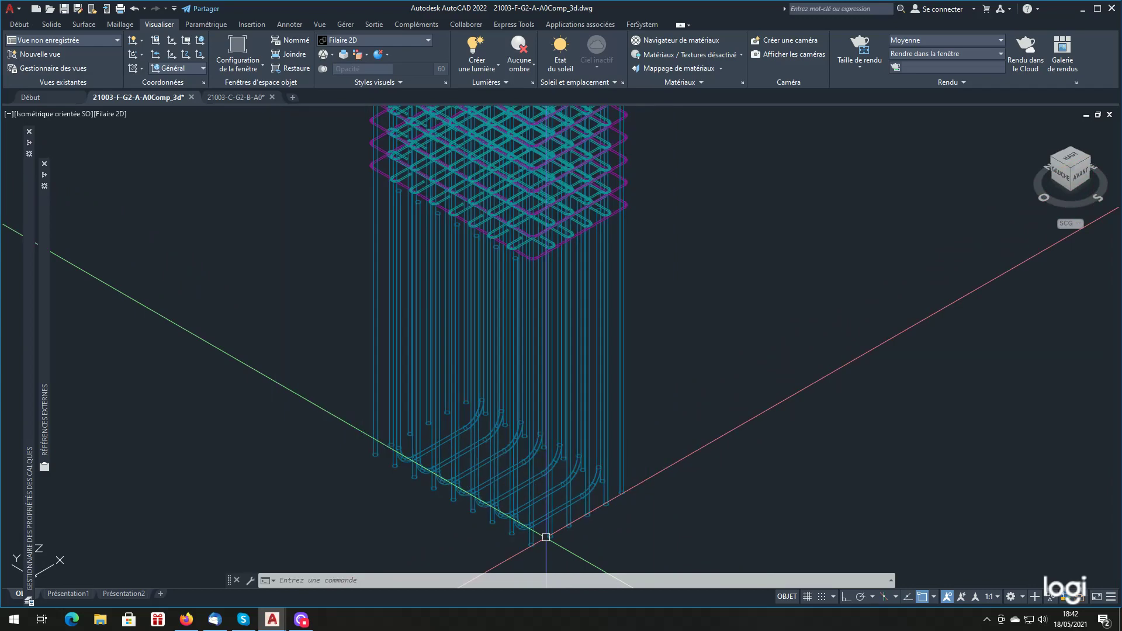
scroll(553, 537, "up", 2)
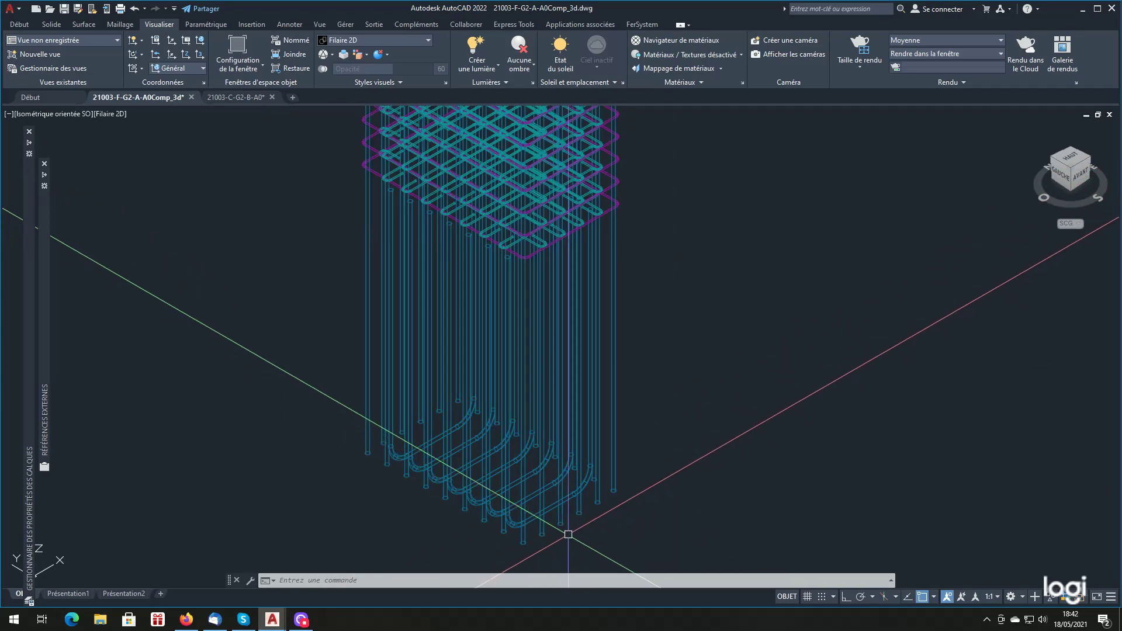
scroll(568, 534, "down", 3)
scroll(584, 532, "down", 4)
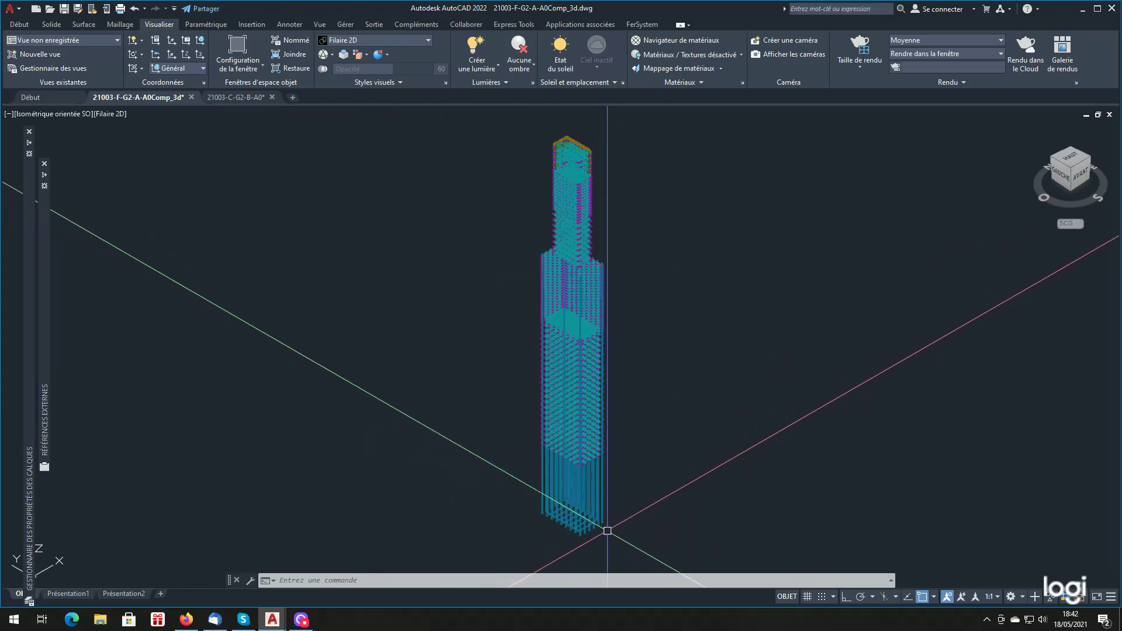
- Examine the mast's reinforcement from the wide lower shaft through the narrowing to the bars at its head
scroll(649, 465, "up", 3)
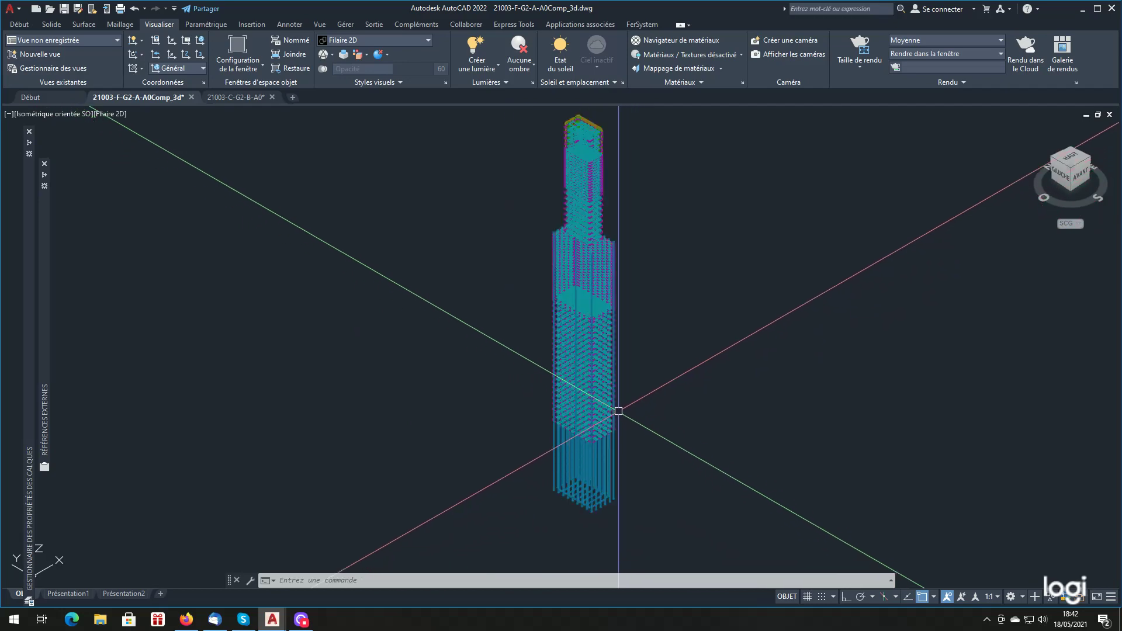
scroll(618, 409, "up", 3)
scroll(609, 404, "down", 4)
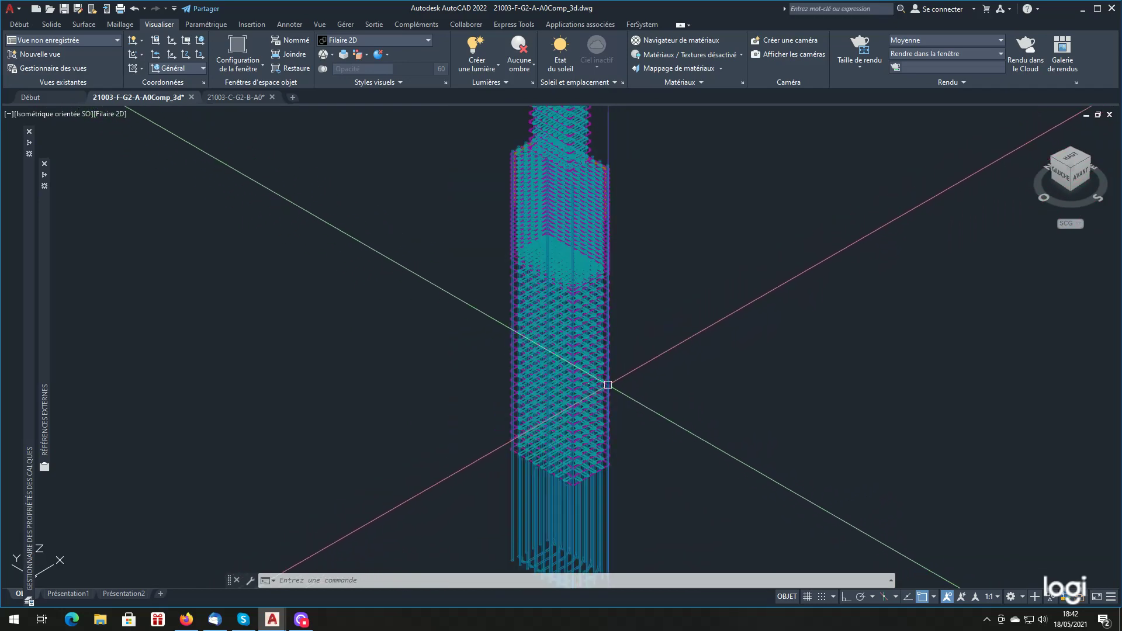
scroll(615, 281, "up", 4)
scroll(613, 358, "down", 1)
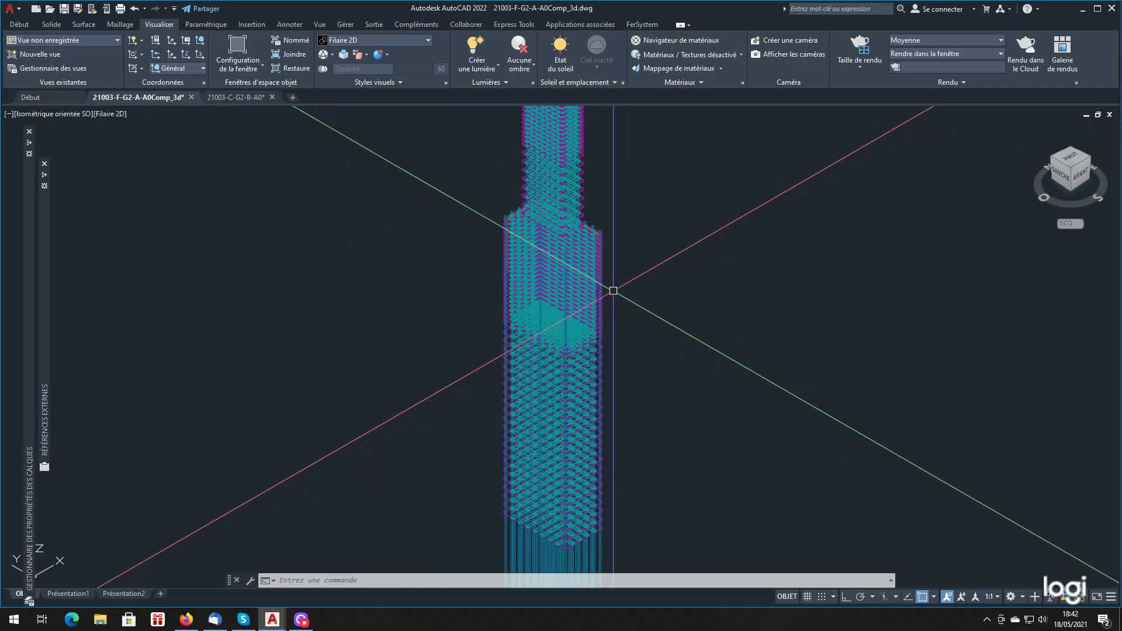
scroll(601, 230, "up", 3)
scroll(581, 277, "down", 3)
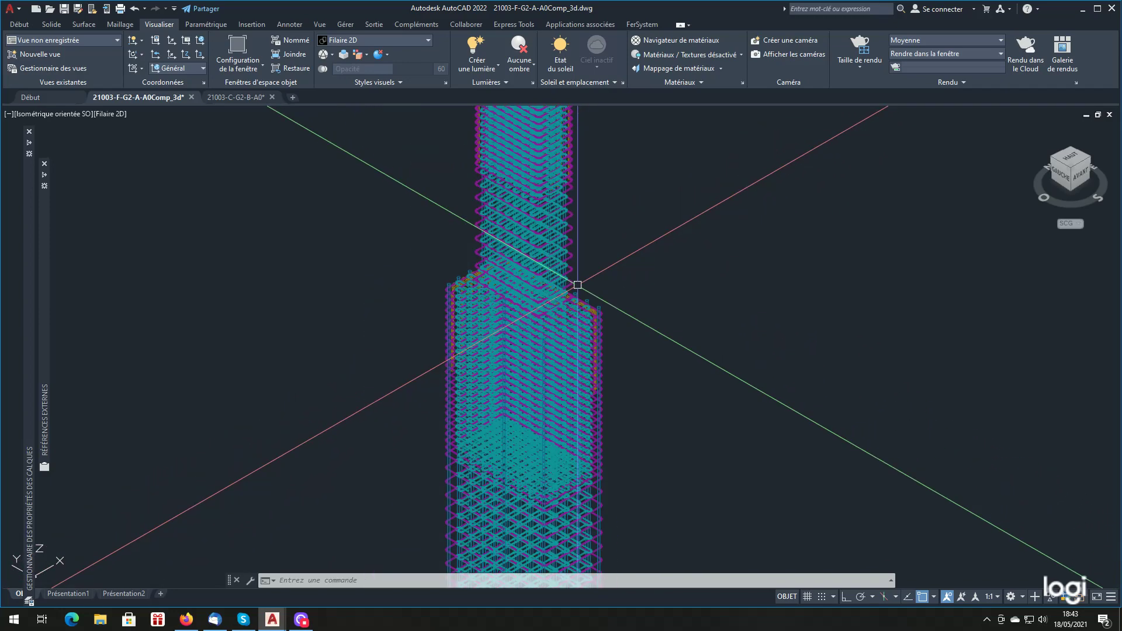
scroll(604, 281, "up", 3)
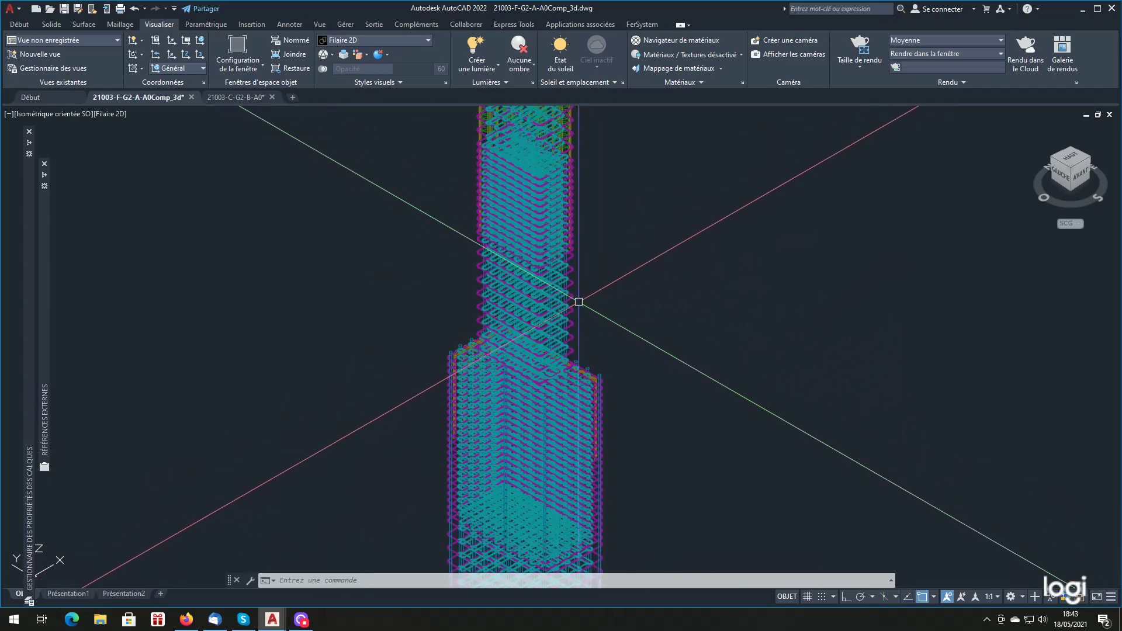
scroll(603, 331, "down", 3)
scroll(629, 258, "up", 3)
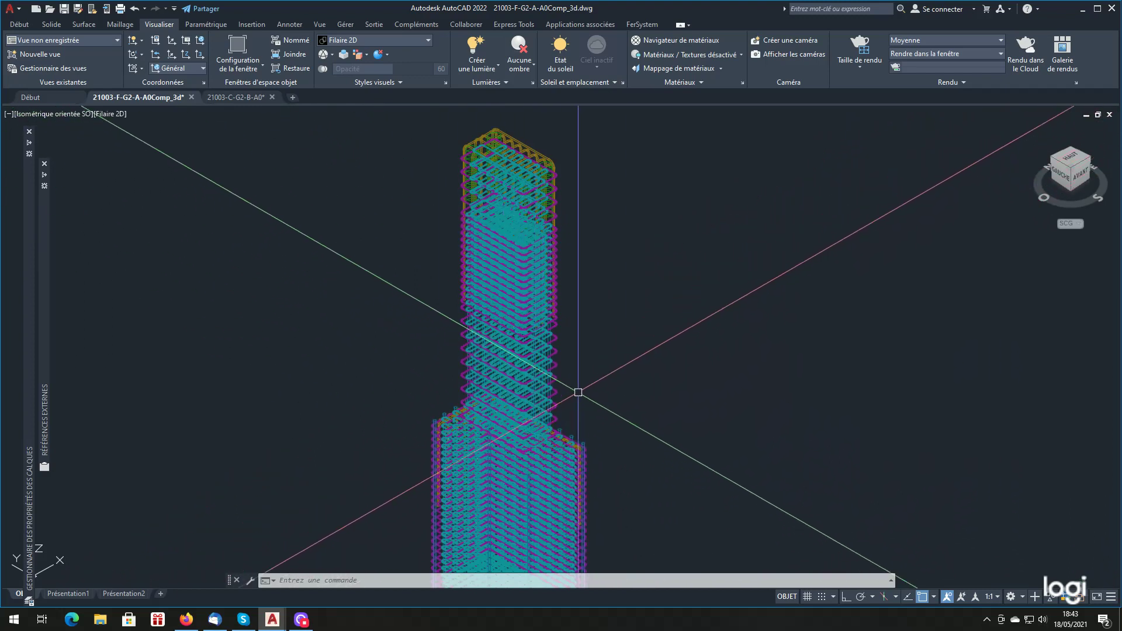
scroll(576, 377, "down", 2)
scroll(604, 398, "up", 2)
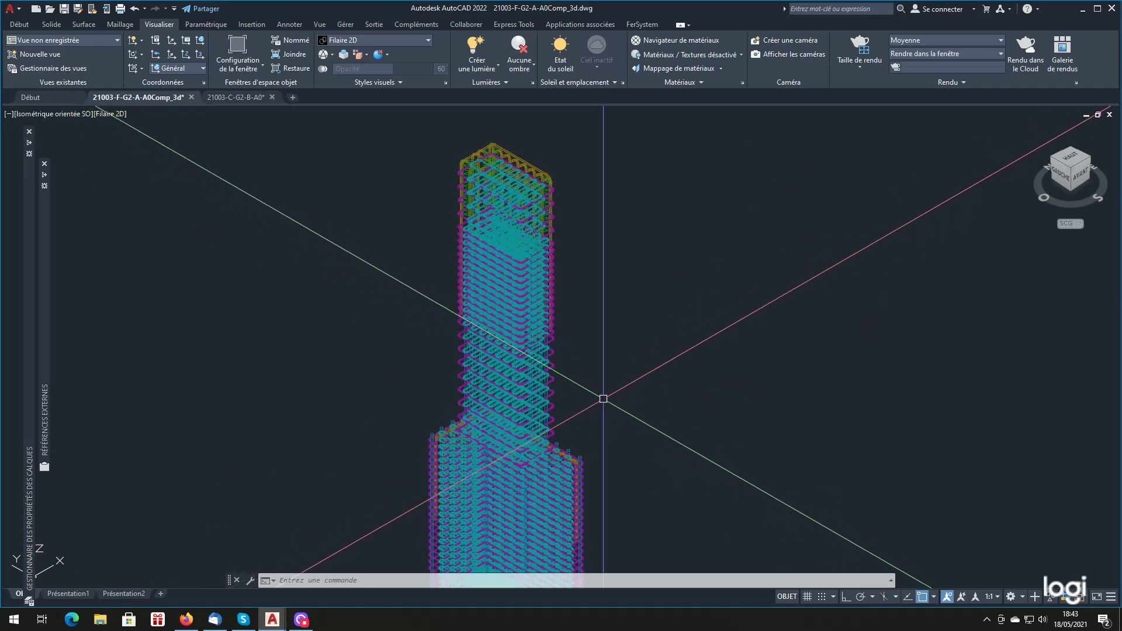
scroll(591, 366, "down", 2)
scroll(591, 300, "up", 4)
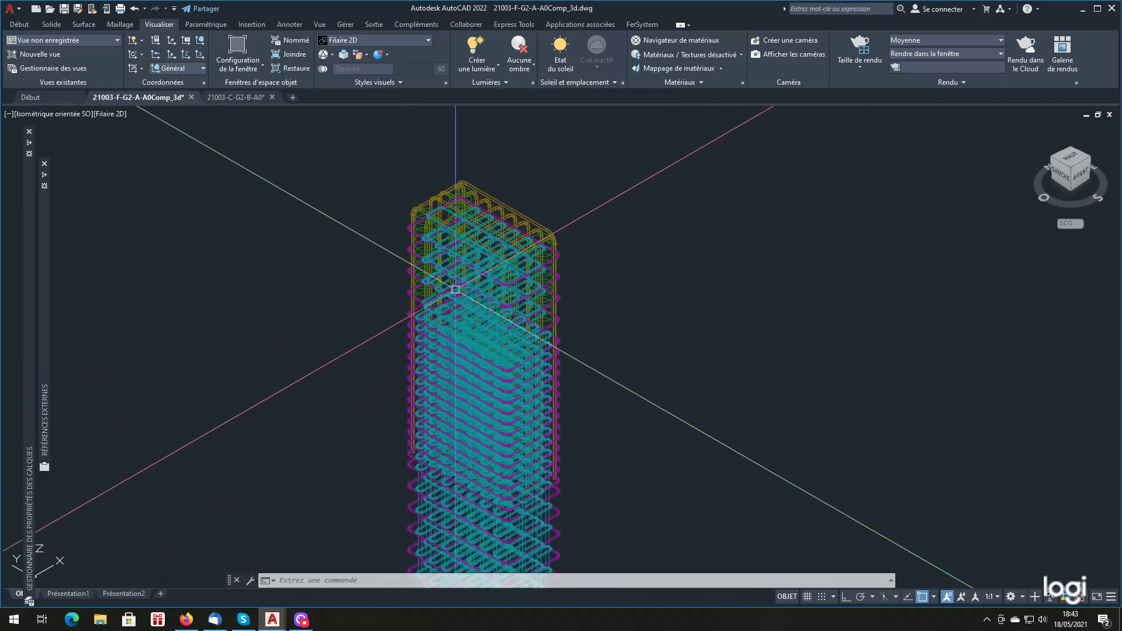
scroll(583, 220, "down", 4)
scroll(605, 311, "down", 2)
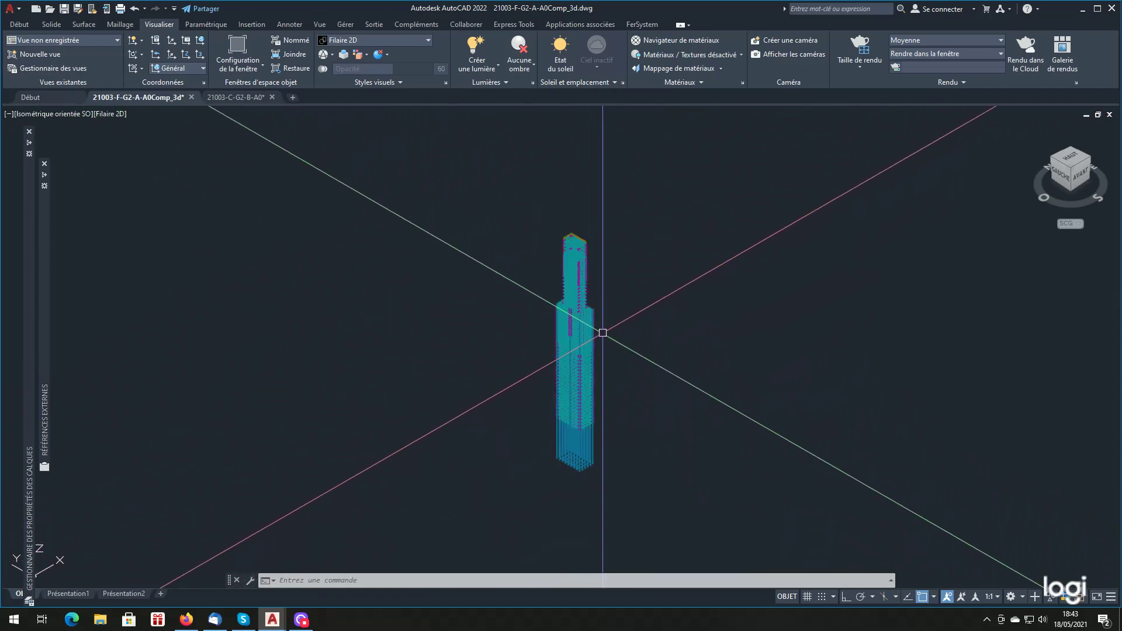
scroll(602, 333, "up", 2)
- Filter the layers to the reference 21003-F-G2-A-A0Mat1_3d and freeze all of them, from 101_HA32 to 119_HA32
mouse_move(31, 493)
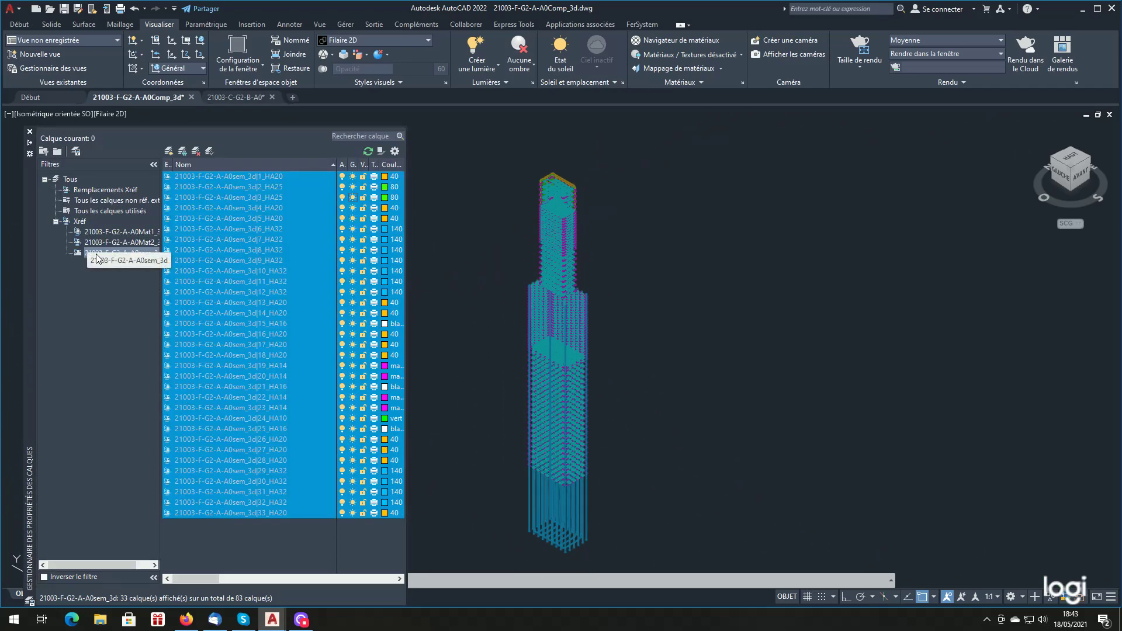
left_click(104, 232)
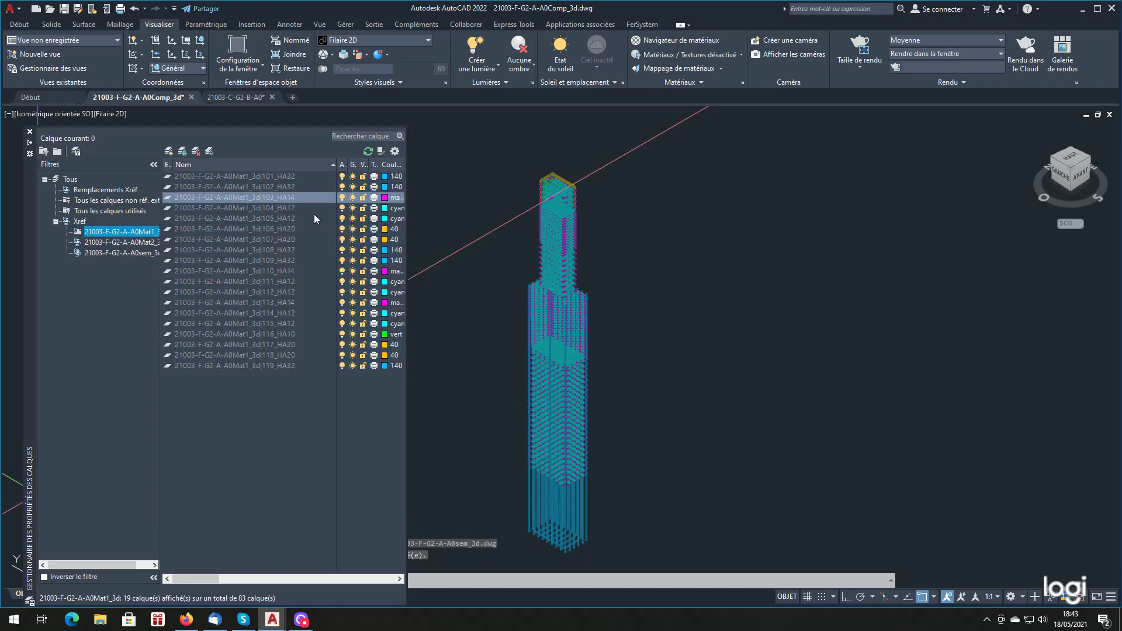
left_click(286, 177)
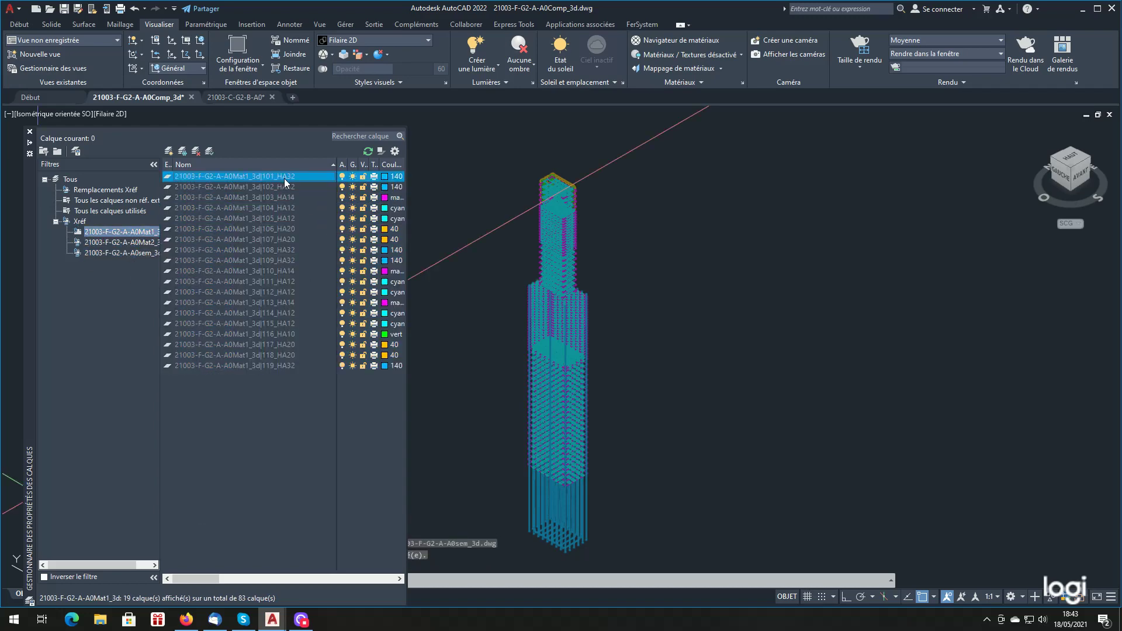
left_click(280, 364, "shift")
left_click(353, 365)
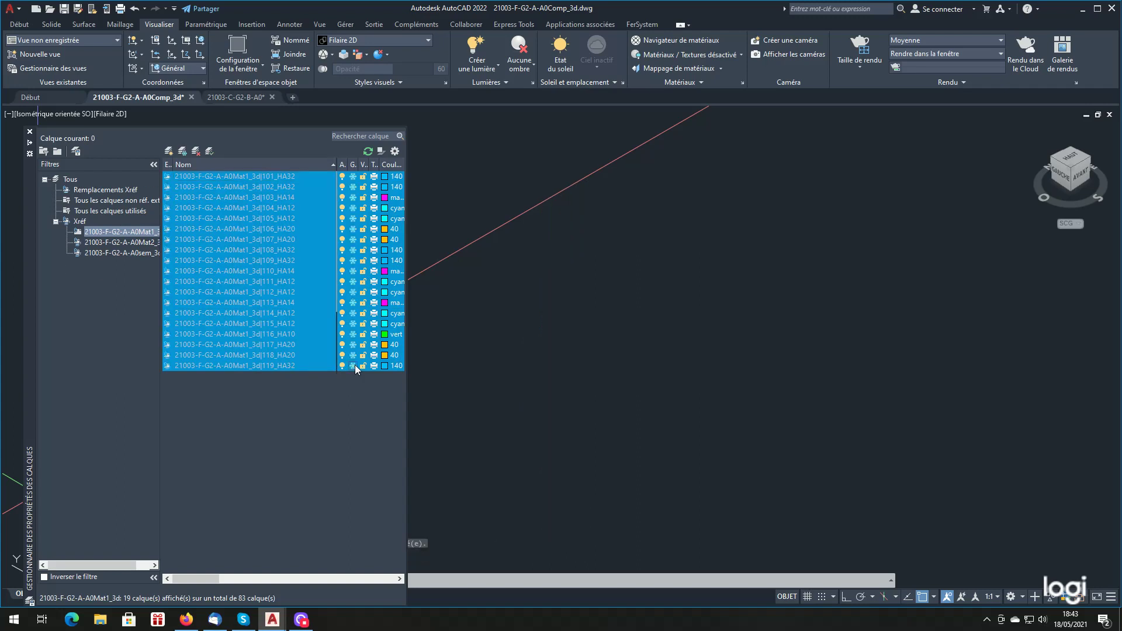
- Thaw the mast reference's layers 101_HA32 and 102_HA32
left_click(280, 177)
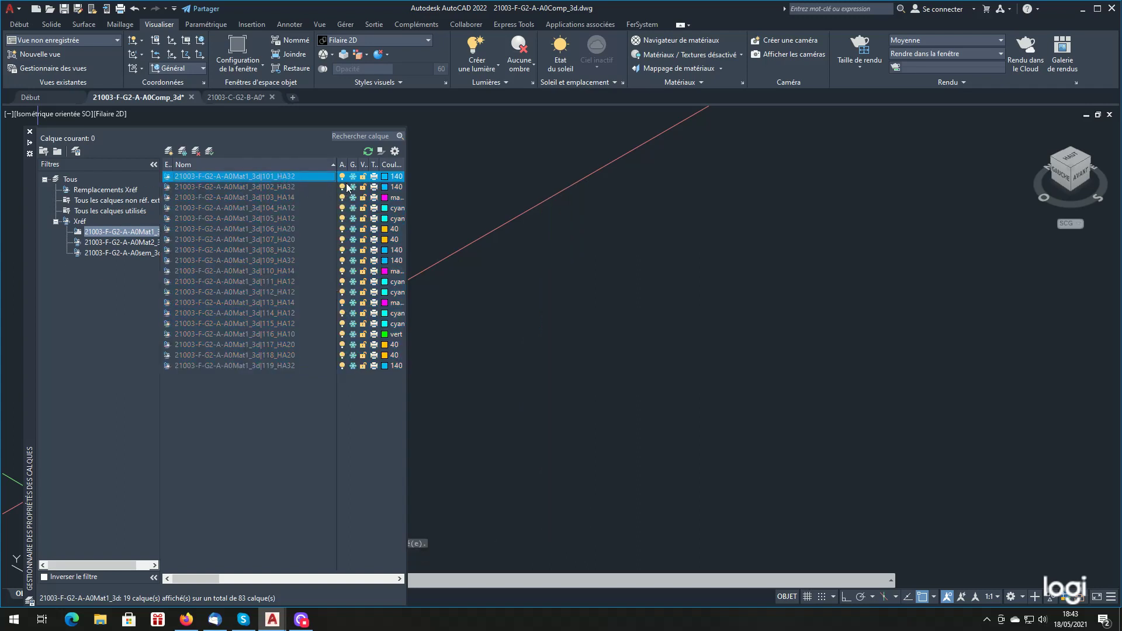
left_click(353, 177)
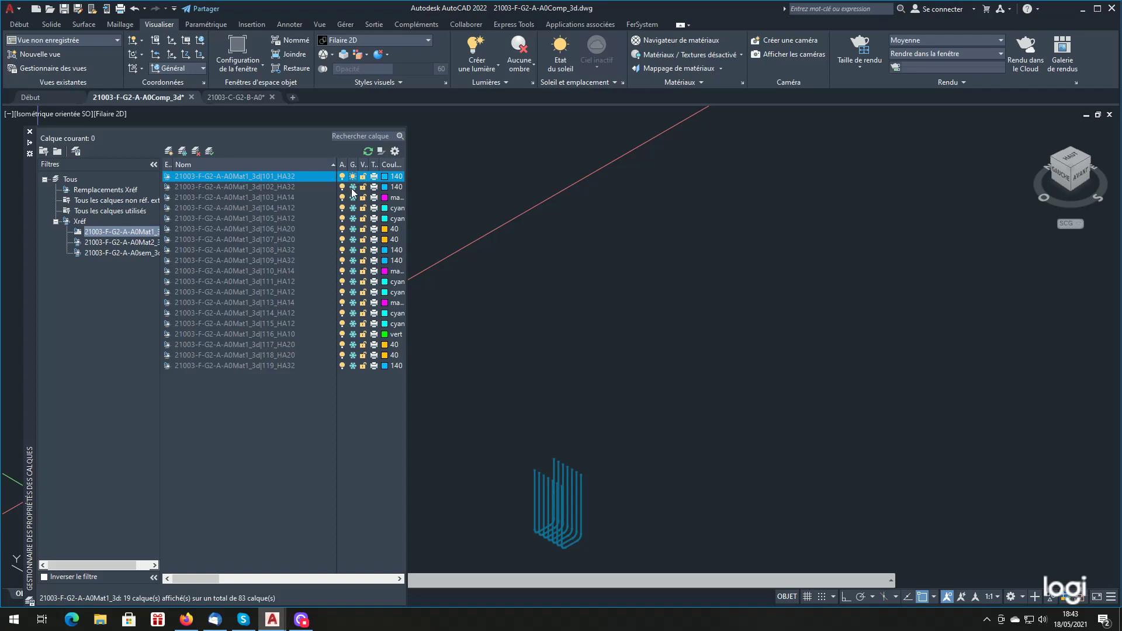
left_click(352, 187)
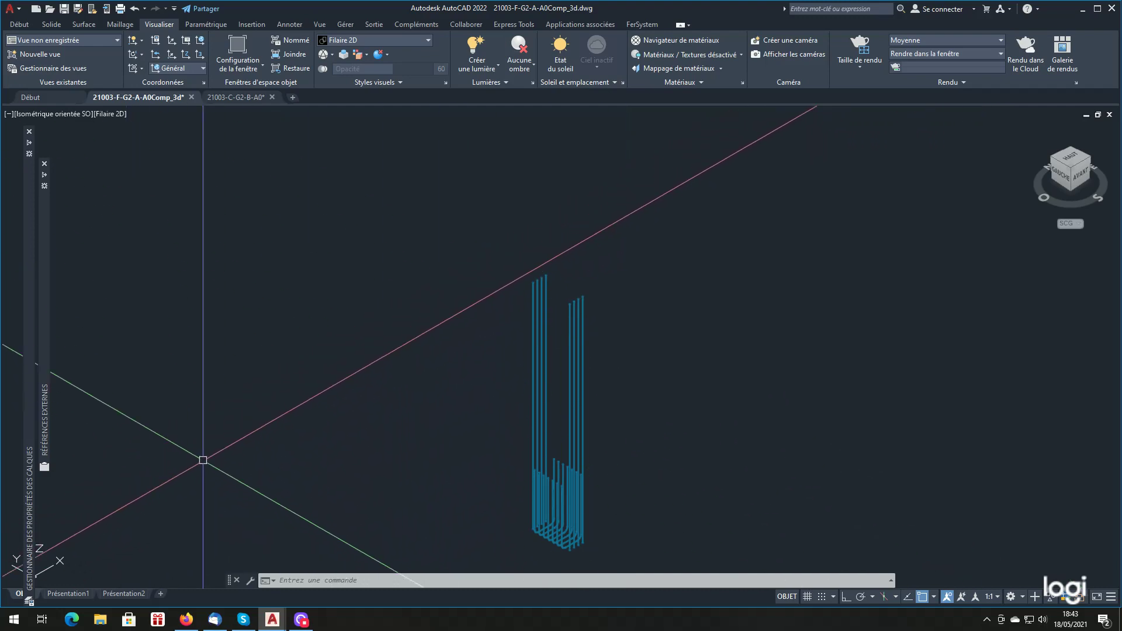
- Freeze the mast reference's layer 102_HA32 again, and thaw and refreeze layer 117_HA20
mouse_move(28, 524)
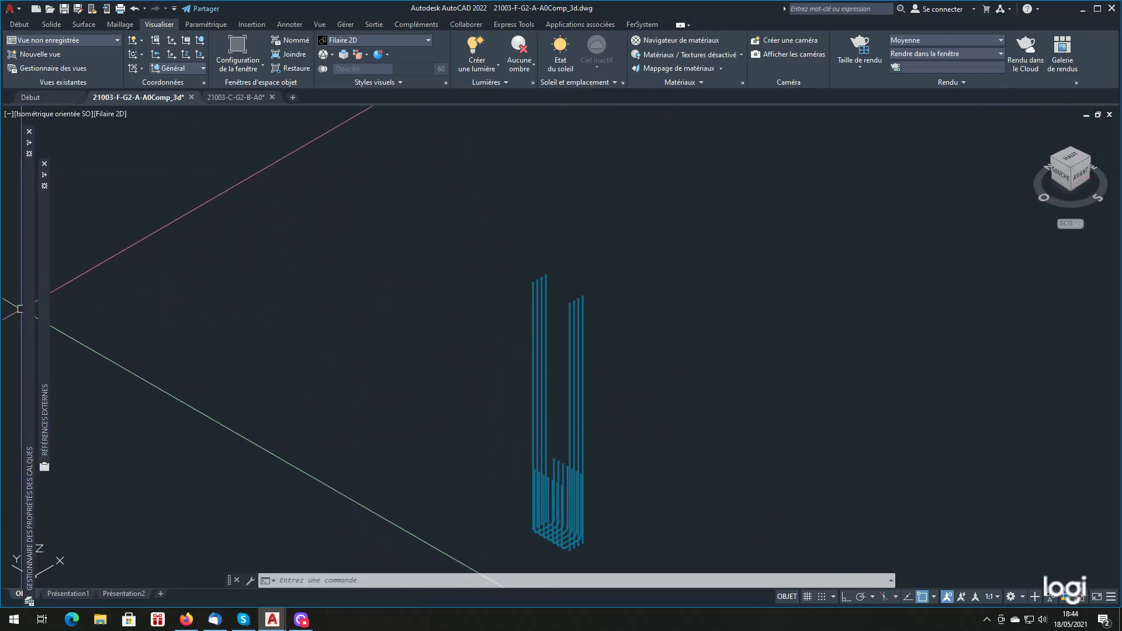
mouse_move(27, 308)
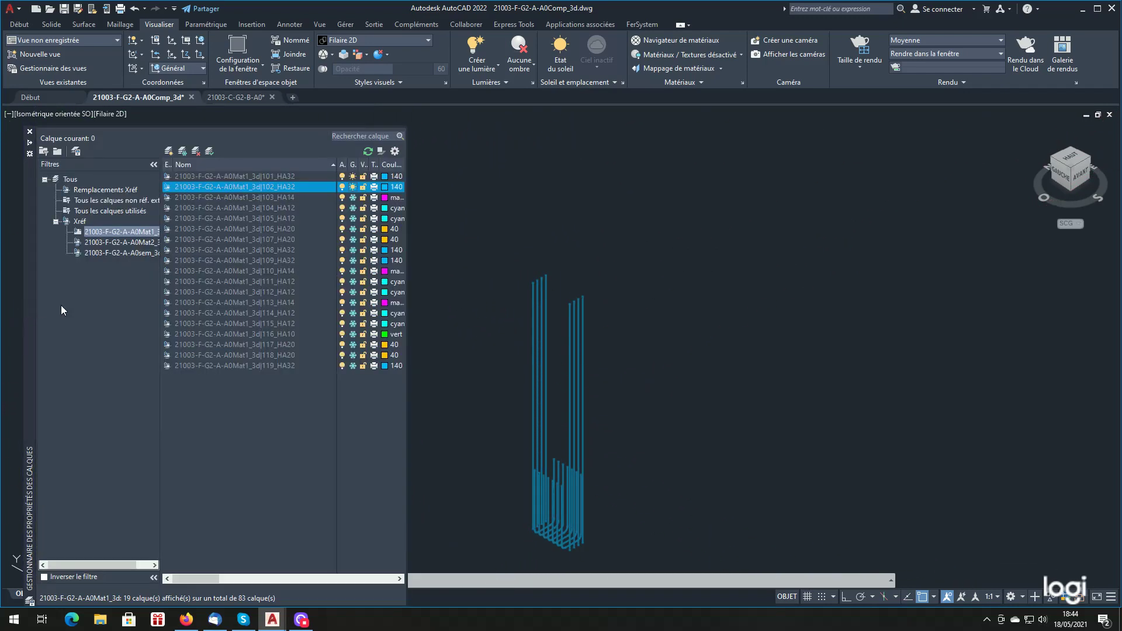
left_click(352, 186)
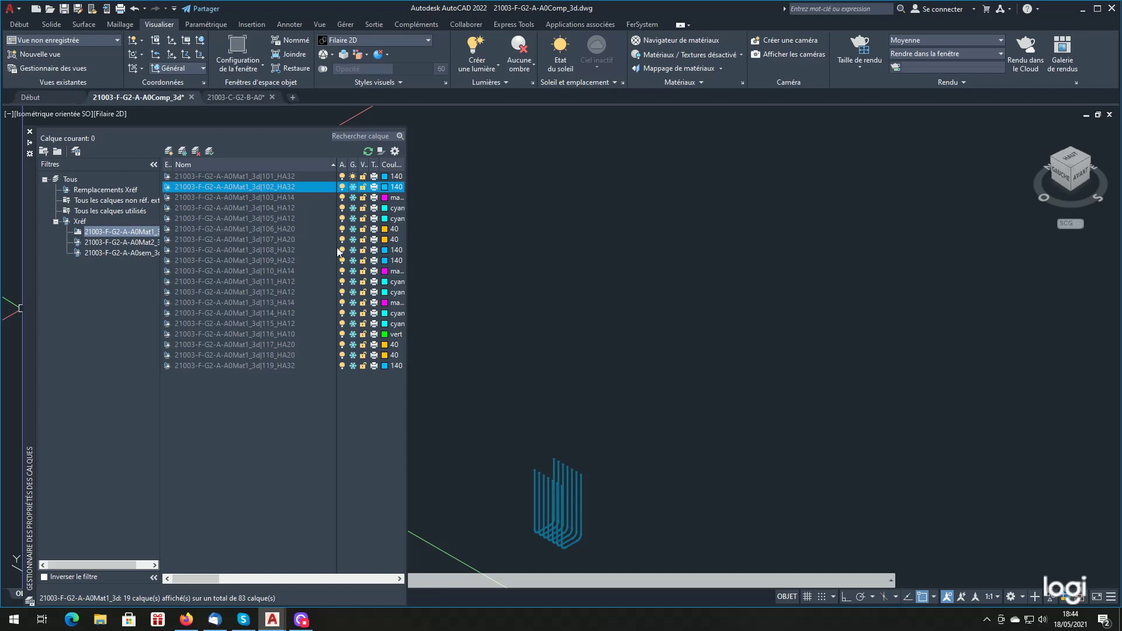
left_click(353, 344)
left_click(354, 345)
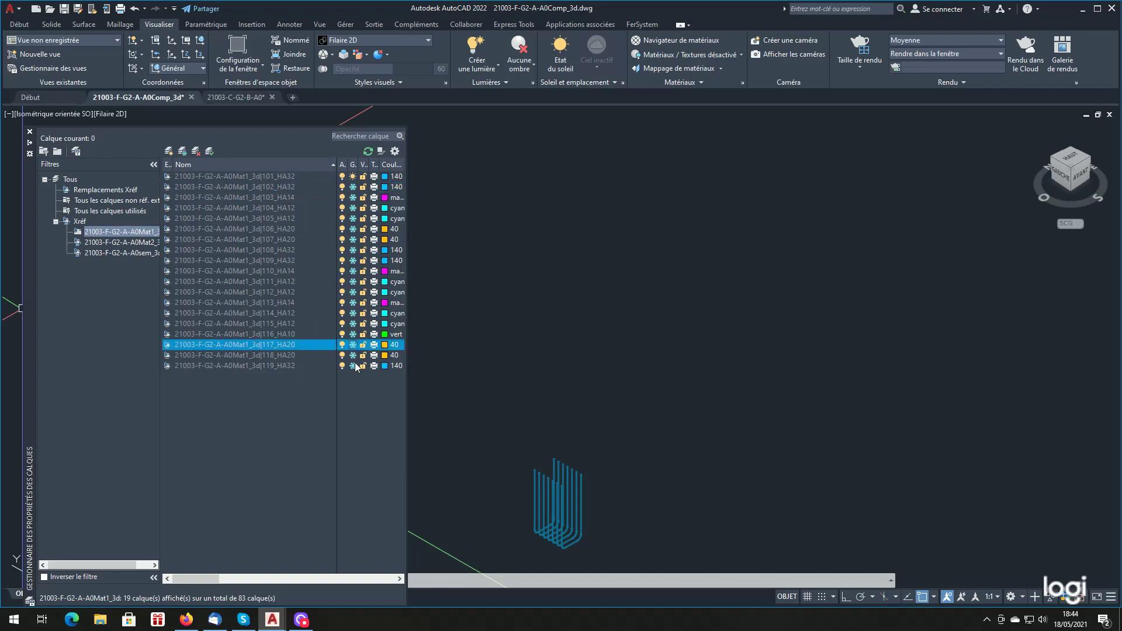
- Thaw layer 119_HA32, toggling it frozen and thawed several times to compare its bars with 101_HA32, and leave it thawed
left_click(353, 365)
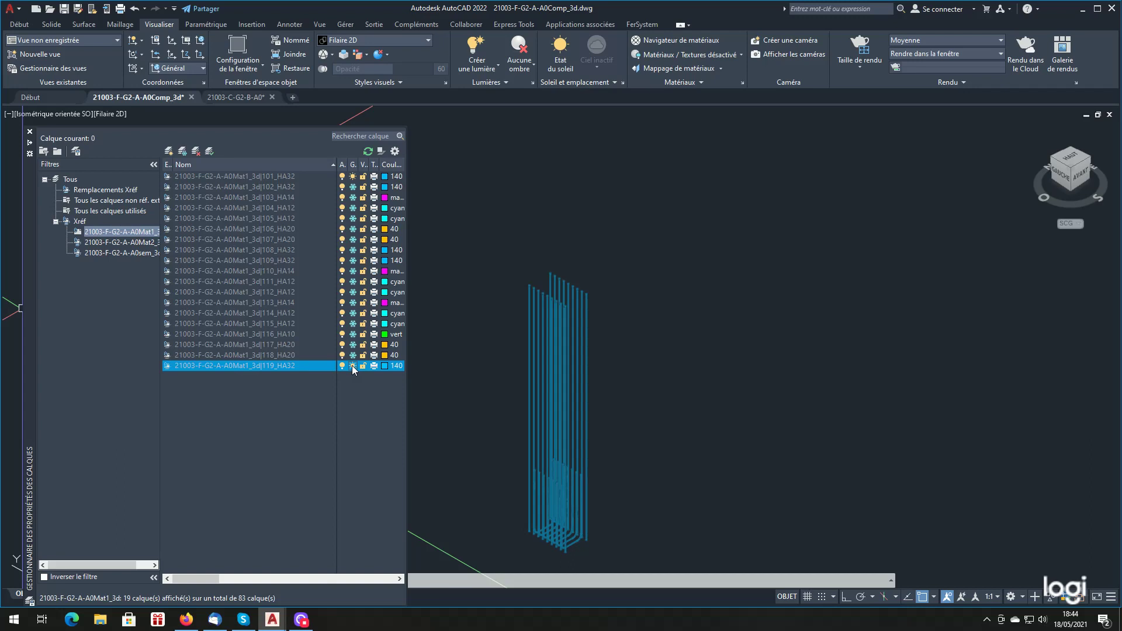
left_click(354, 366)
left_click(354, 367)
left_click(353, 367)
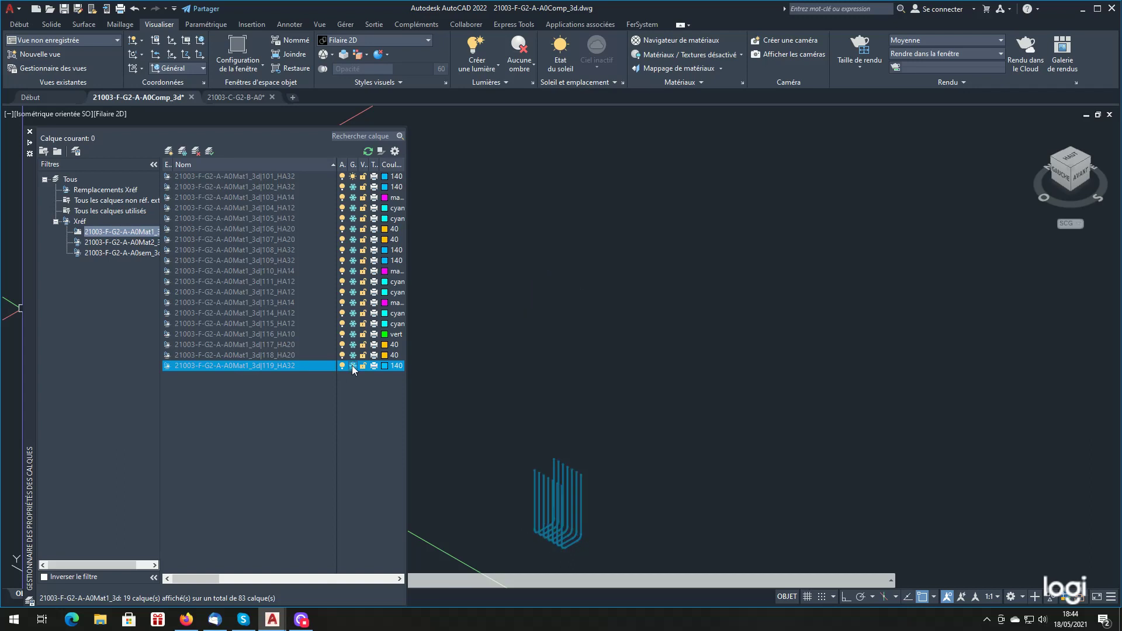
left_click(353, 367)
left_click(353, 366)
left_click(353, 367)
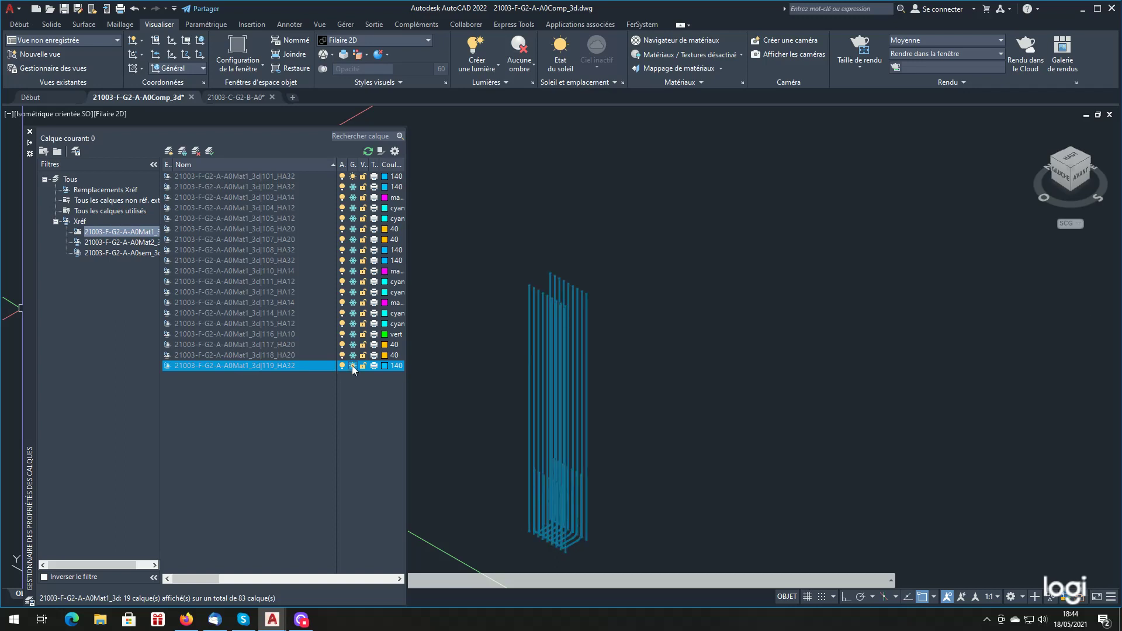
- Thaw the mast reference's layers 102_HA32, 103_HA14, 104_HA12, 105_HA12 and 106_HA20 one after another
left_click(352, 188)
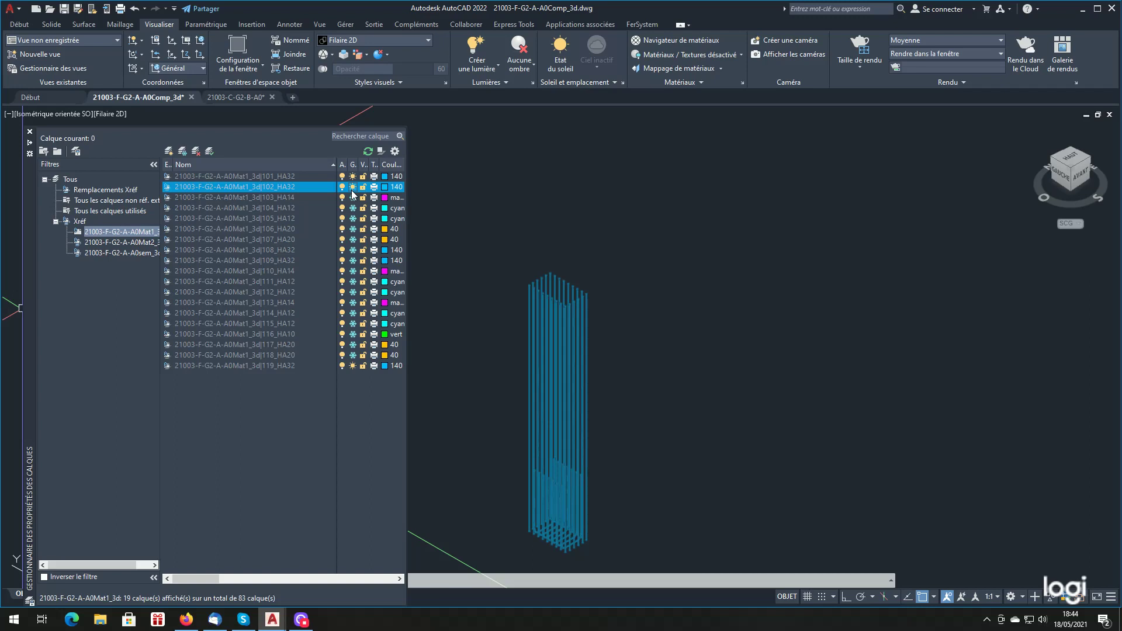
left_click(353, 201)
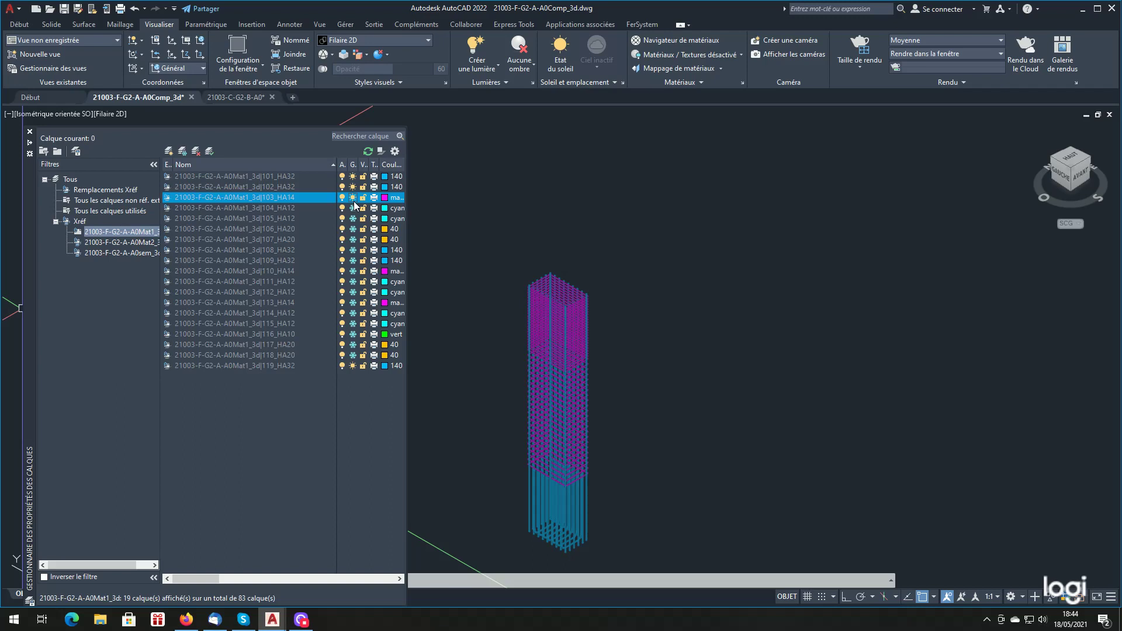
left_click(353, 207)
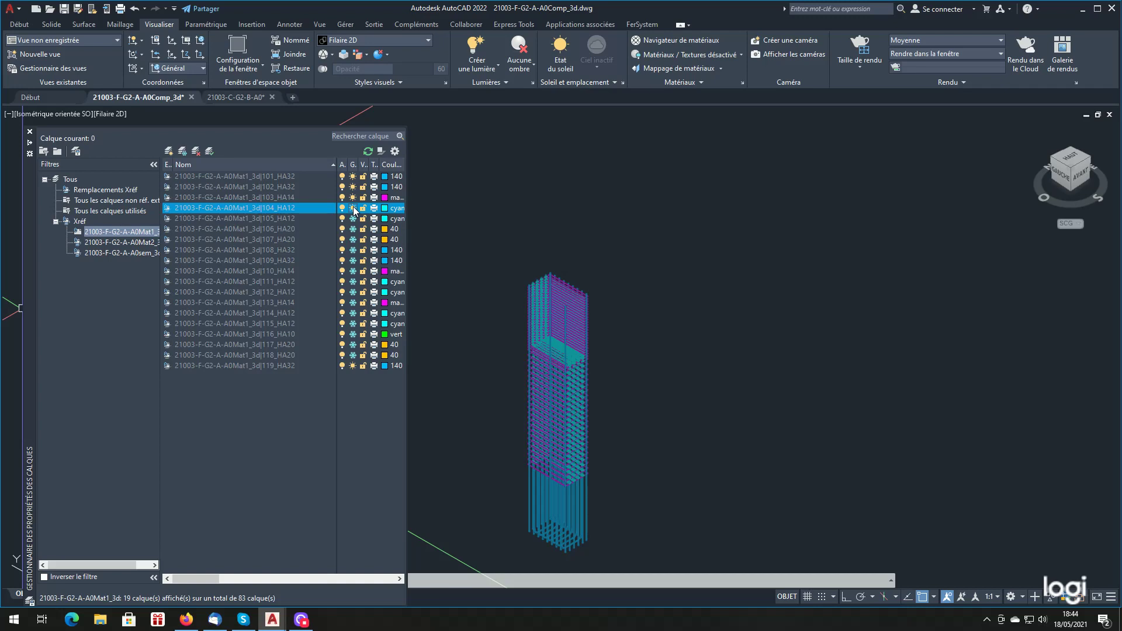
left_click(352, 218)
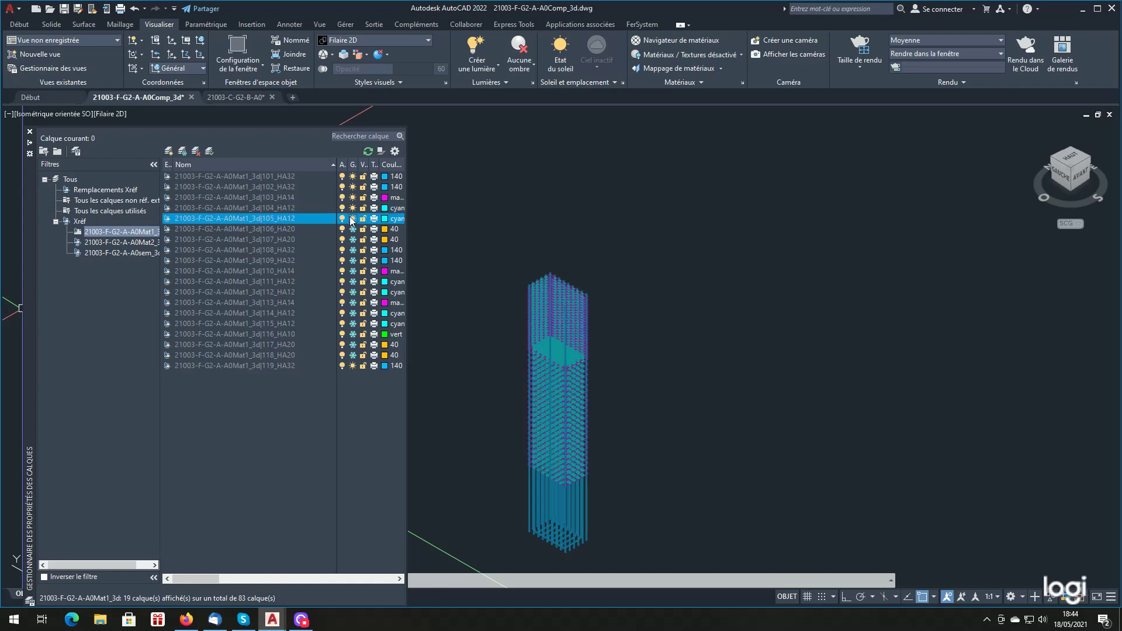
left_click(352, 229)
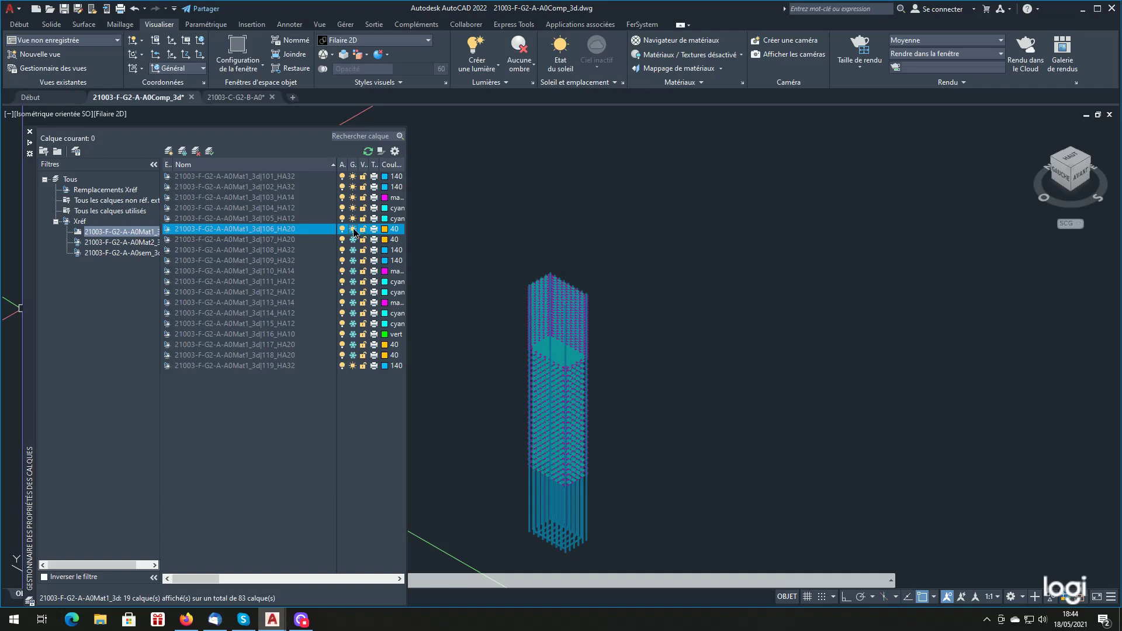
left_click(353, 229)
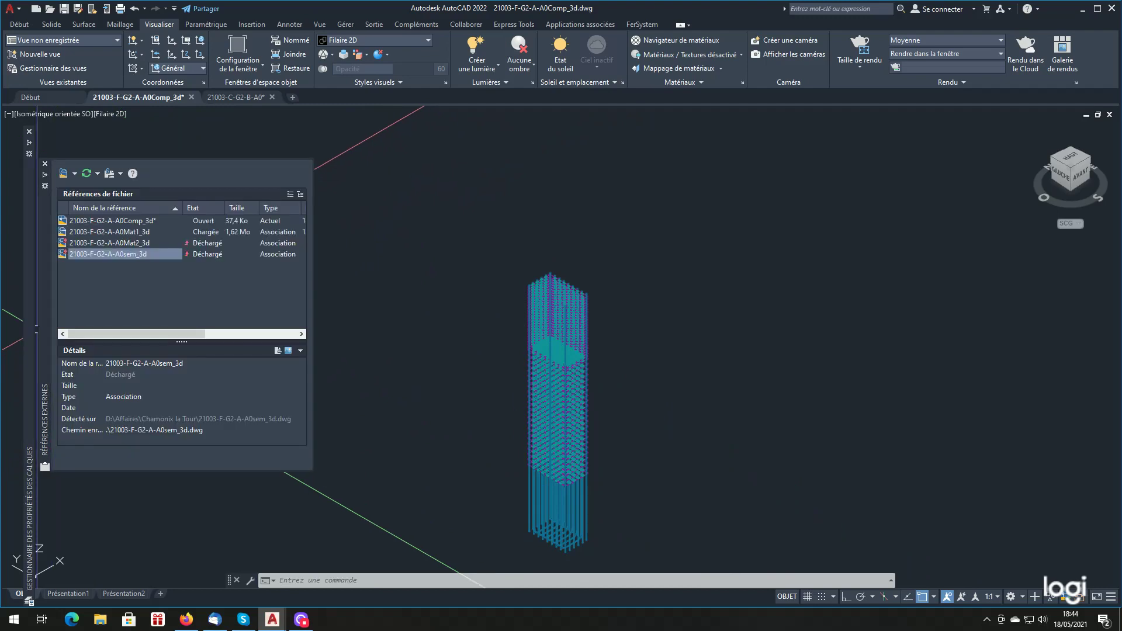
- Freeze the mast reference's layers from 105_HA12 back to 101_HA32, keeping 106_HA20 and 119_HA32 thawed
mouse_move(33, 335)
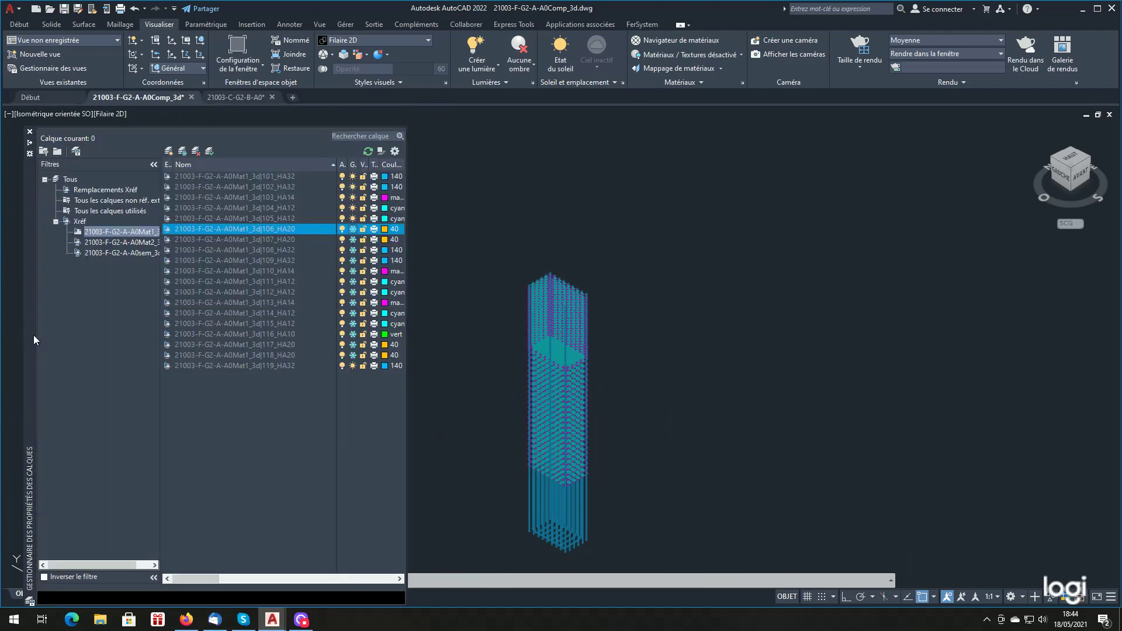
left_click(352, 219)
left_click(352, 208)
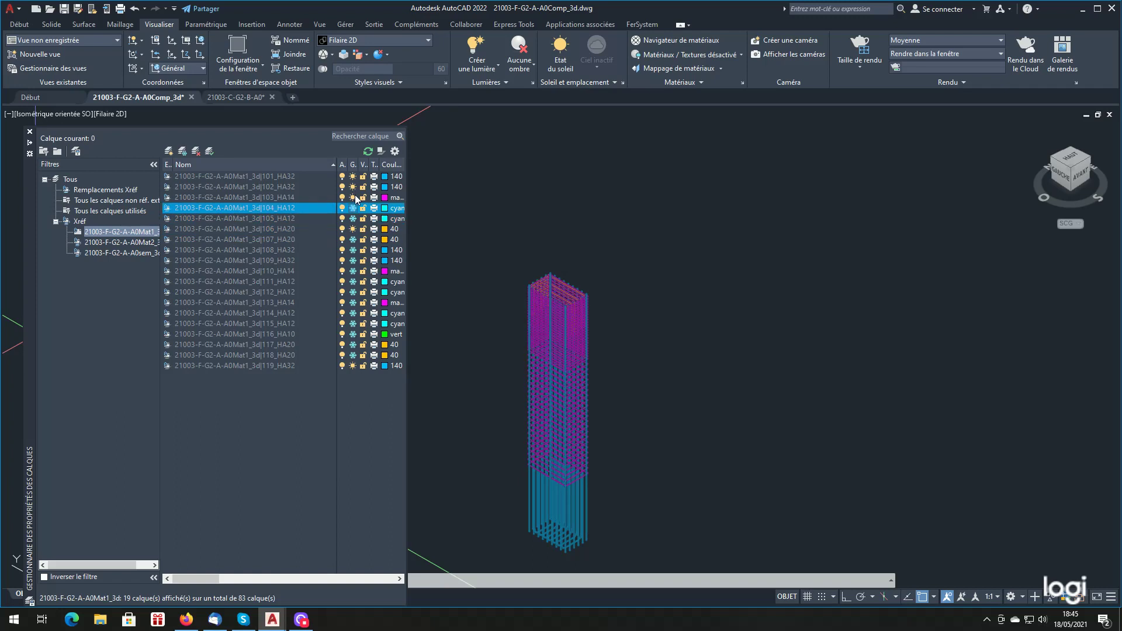
left_click(355, 196)
left_click(353, 187)
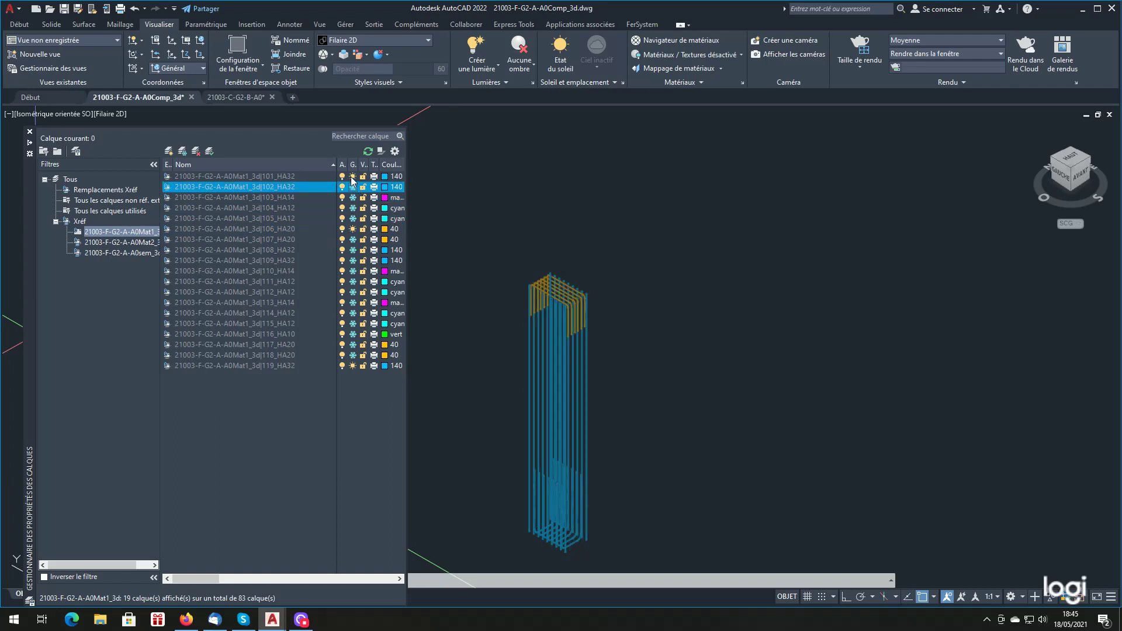
left_click(352, 176)
scroll(512, 311, "up", 2)
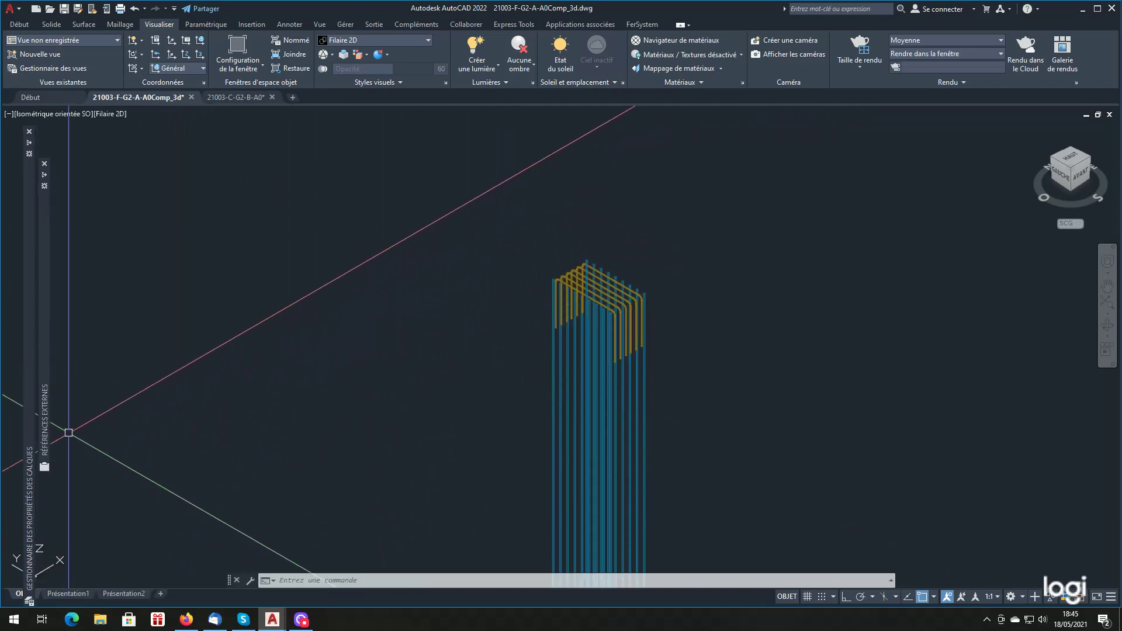
- Thaw the mast reference's layers 107_HA20, 108_HA32, 109_HA32, 110_HA14, 111_HA12 and 112_HA12 one by one
mouse_move(30, 440)
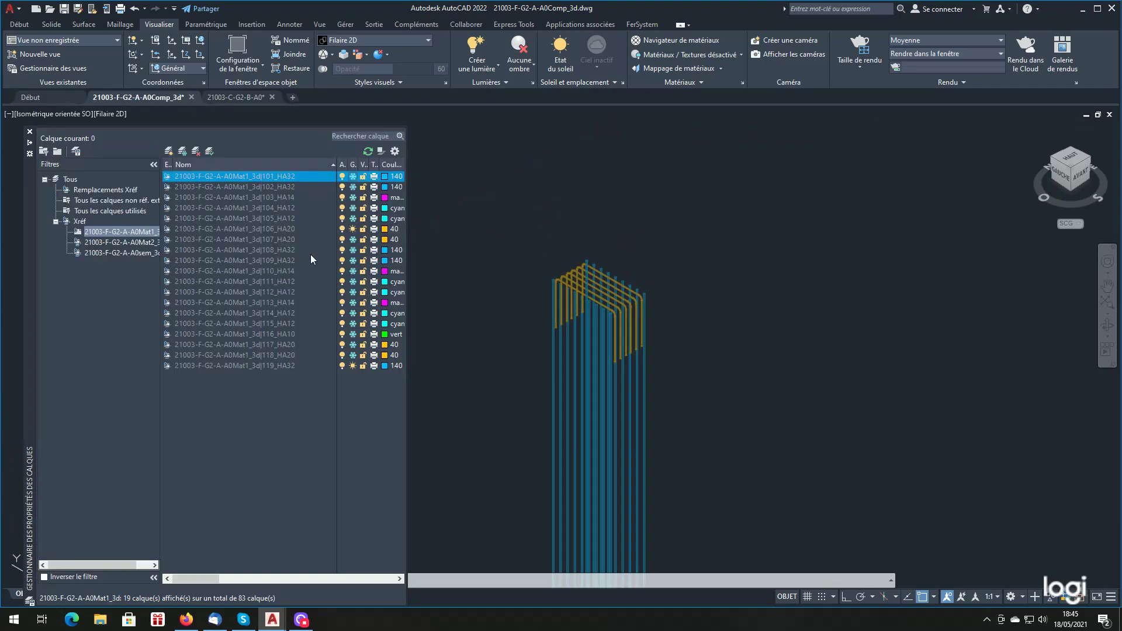
left_click(353, 239)
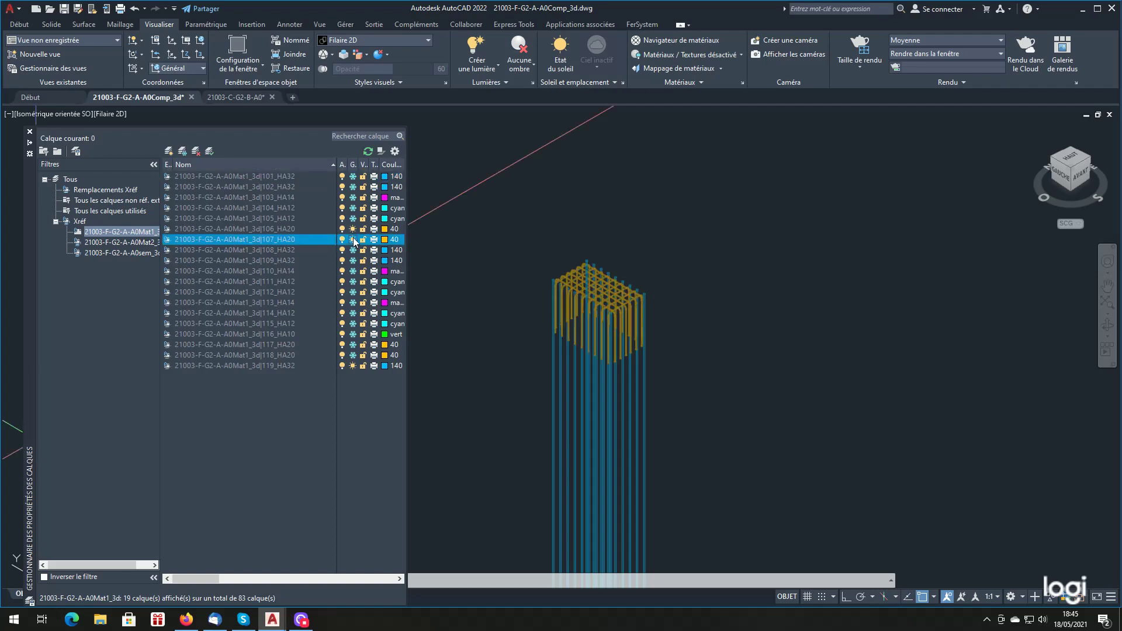
left_click(353, 249)
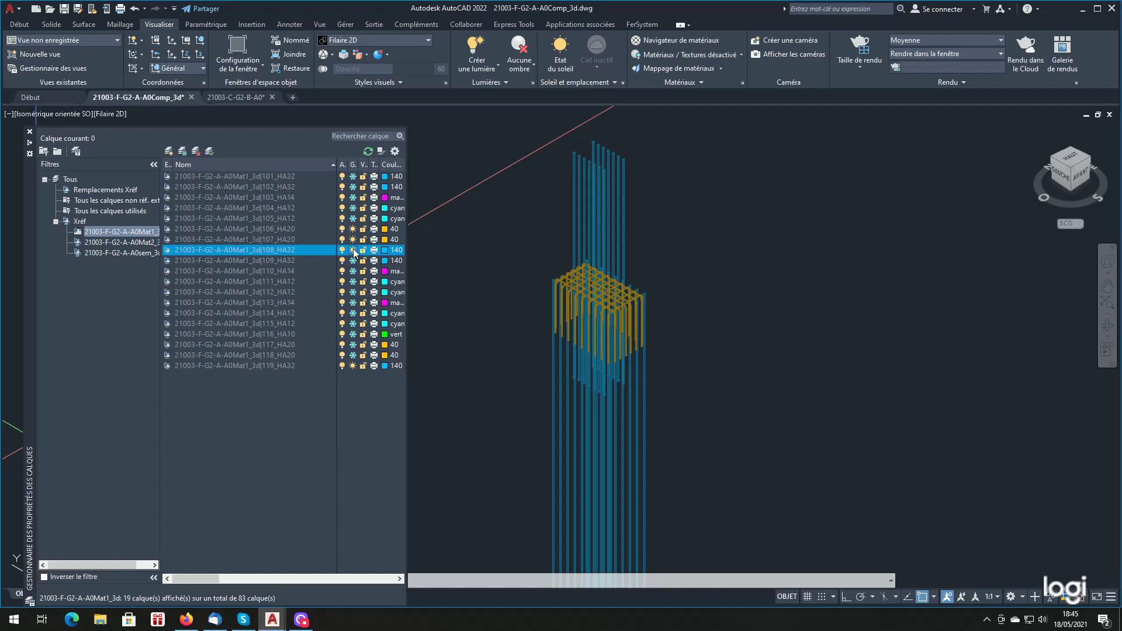
left_click(352, 261)
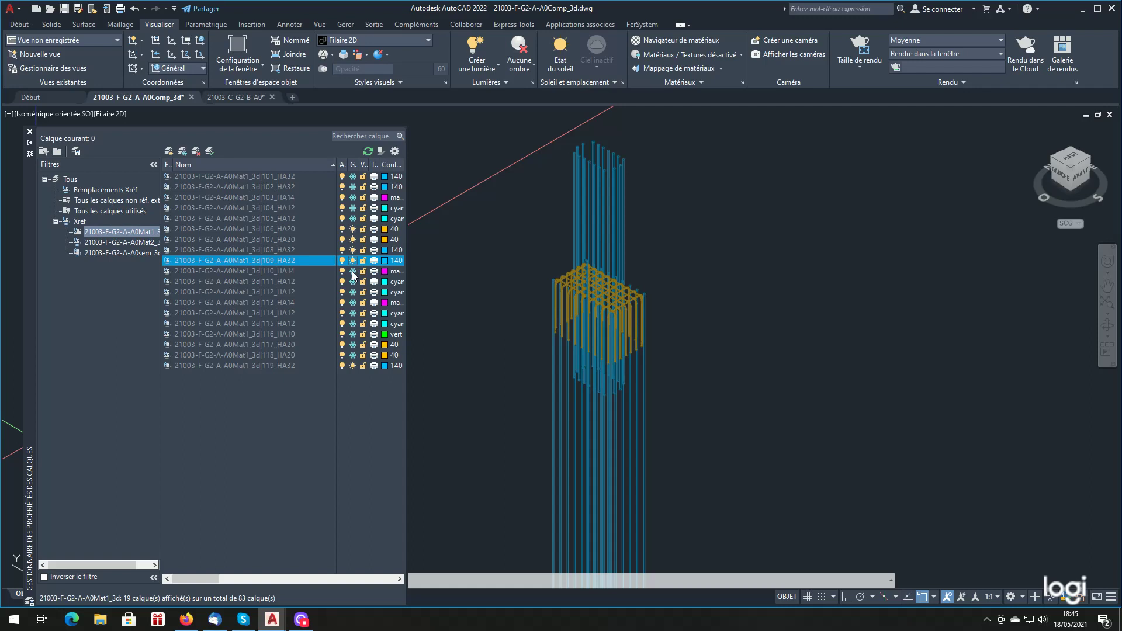
left_click(352, 271)
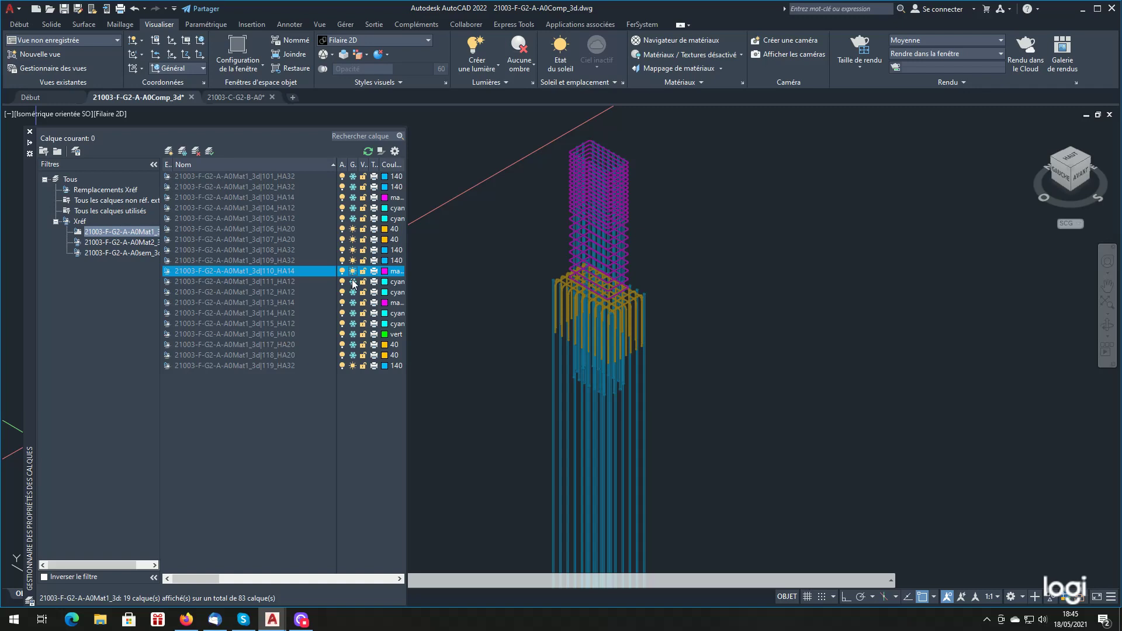
left_click(352, 281)
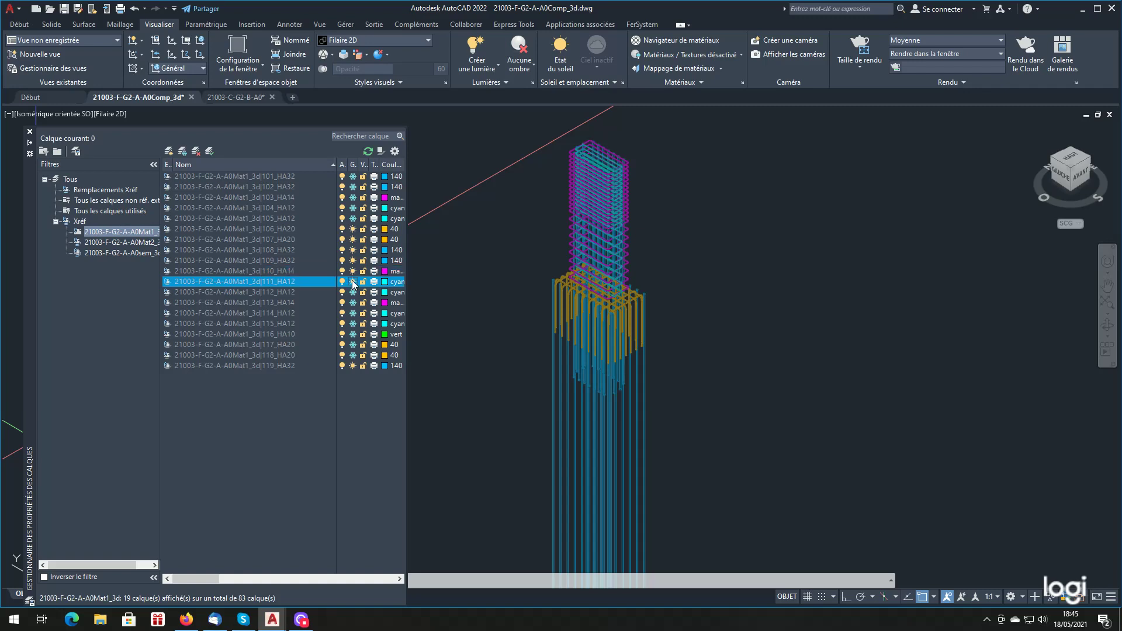
left_click(353, 292)
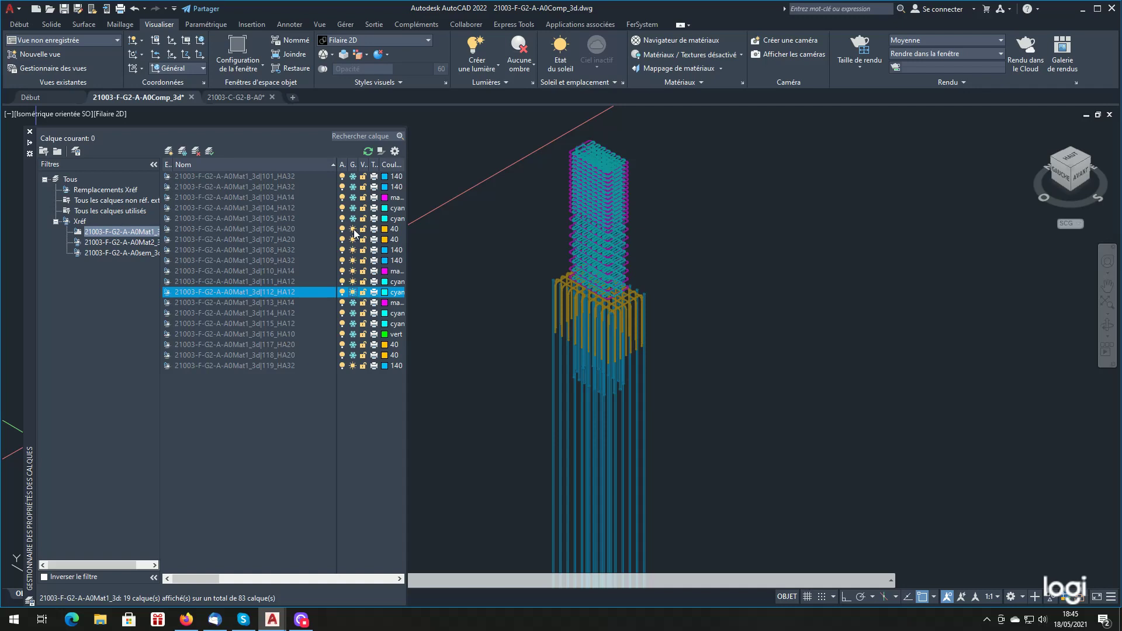
- Freeze the mast reference's layers from 106_HA20 to 111_HA12, keeping 112_HA12 thawed
left_click(353, 229)
left_click(353, 240)
left_click(352, 250)
left_click(352, 261)
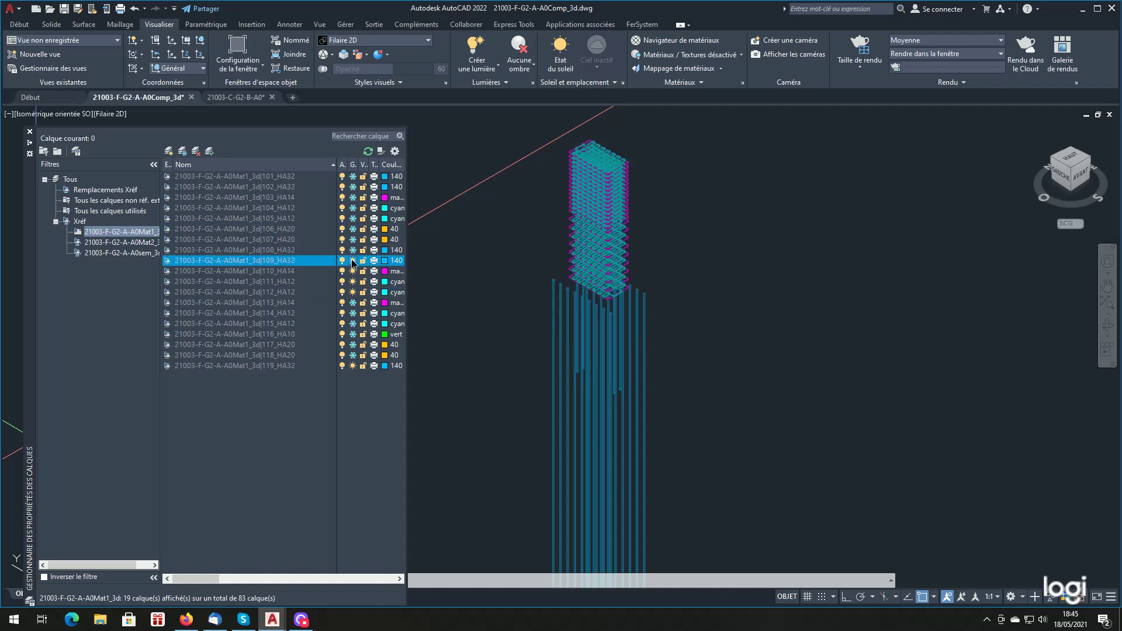
left_click(352, 269)
left_click(351, 278)
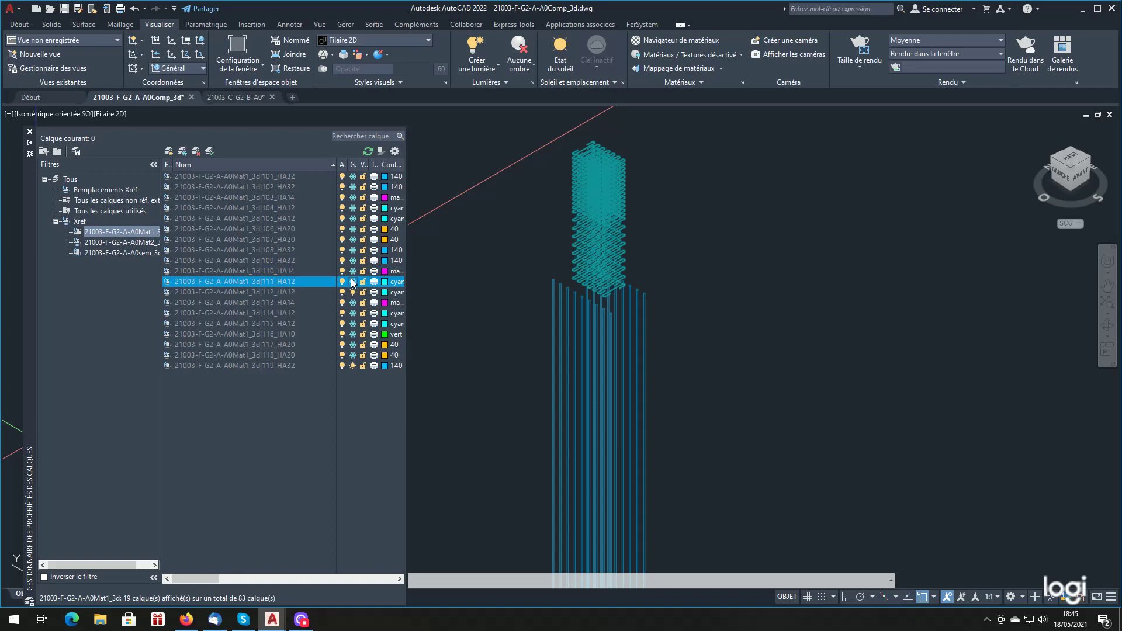
- Thaw the mast reference's layers 113_HA14, 114_HA12, 115_HA12 and 116_HA10, and thaw the vertical bar layers 108_HA32 and 109_HA32 again
left_click(352, 302)
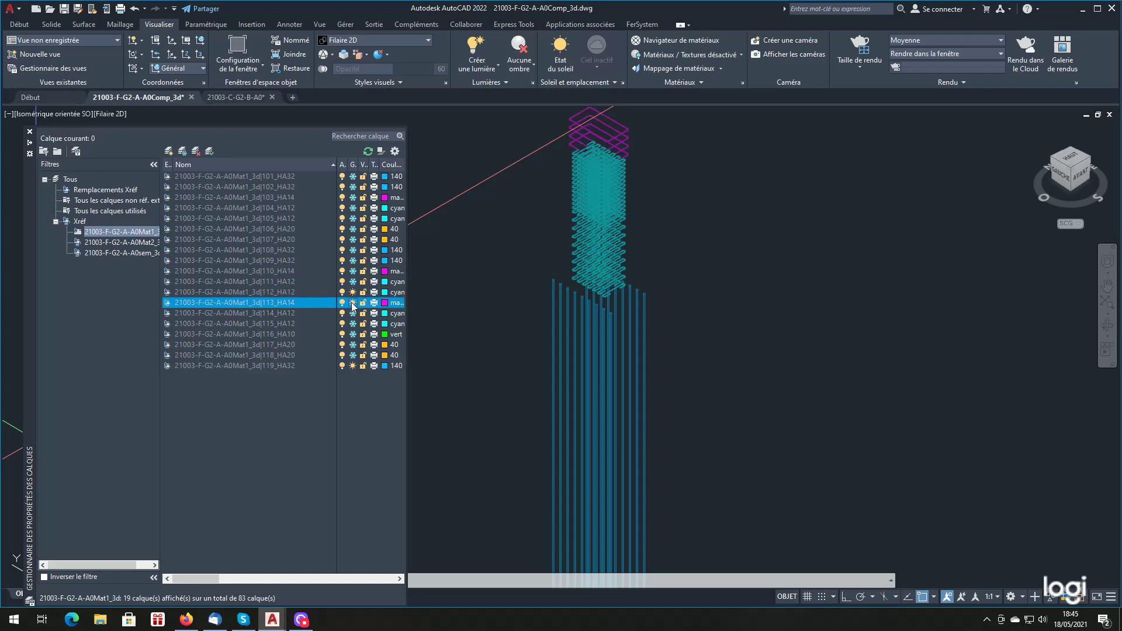
left_click(351, 312)
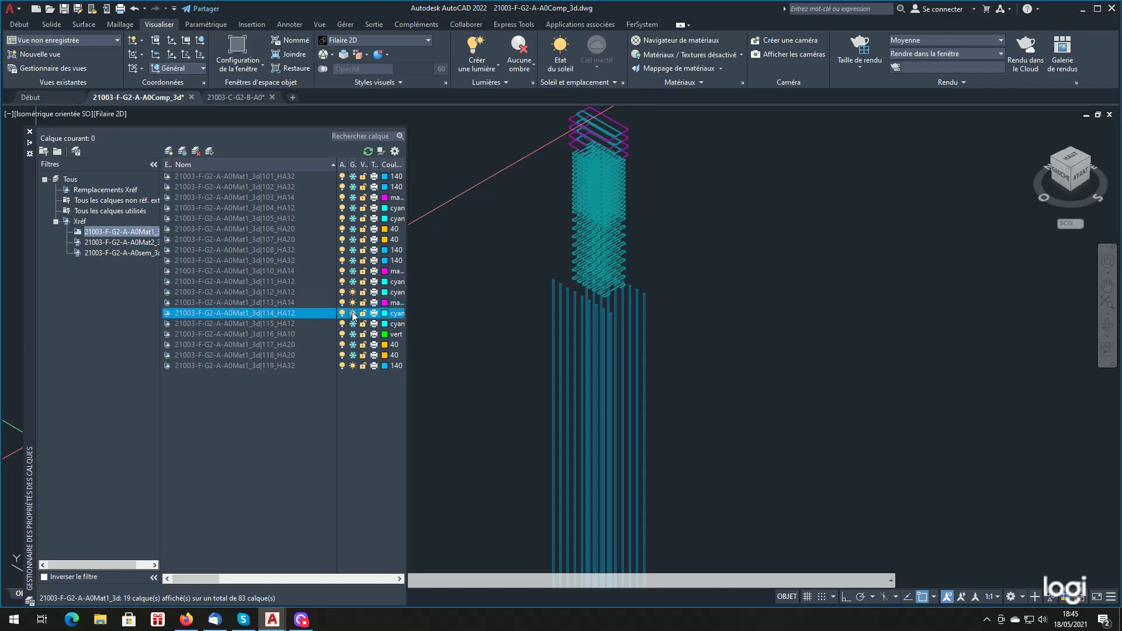
left_click(352, 323)
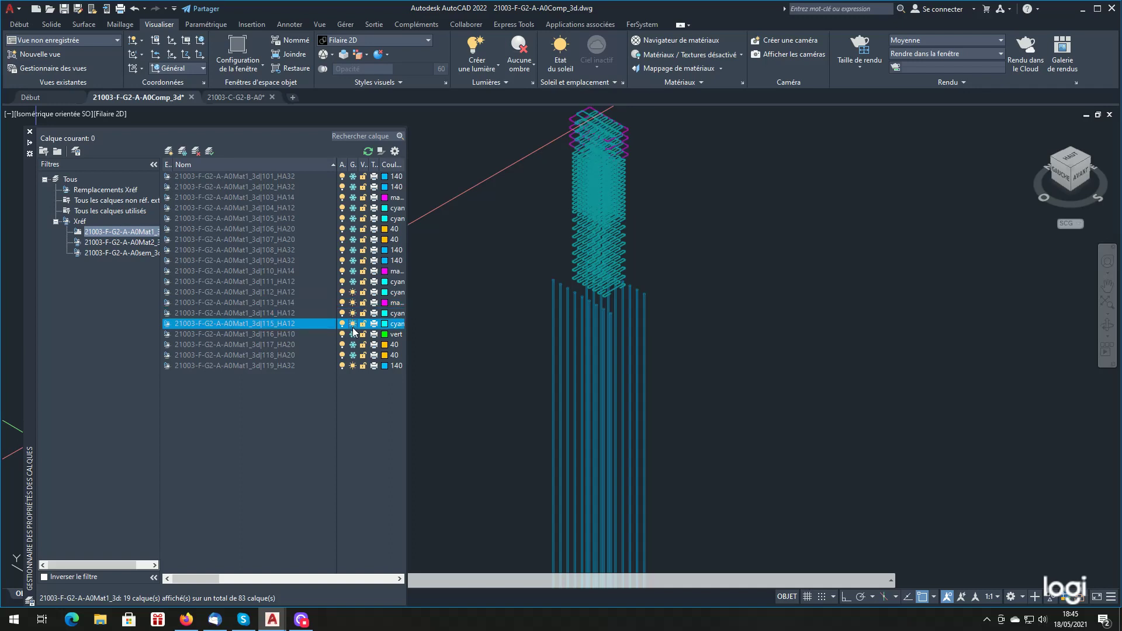
left_click(353, 334)
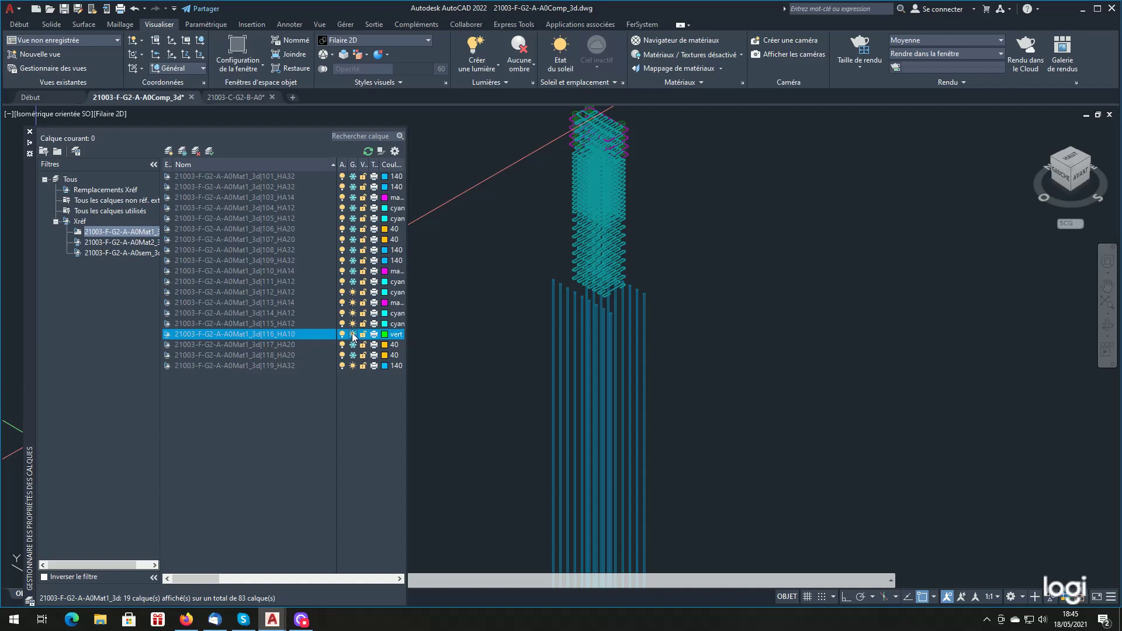
left_click(353, 250)
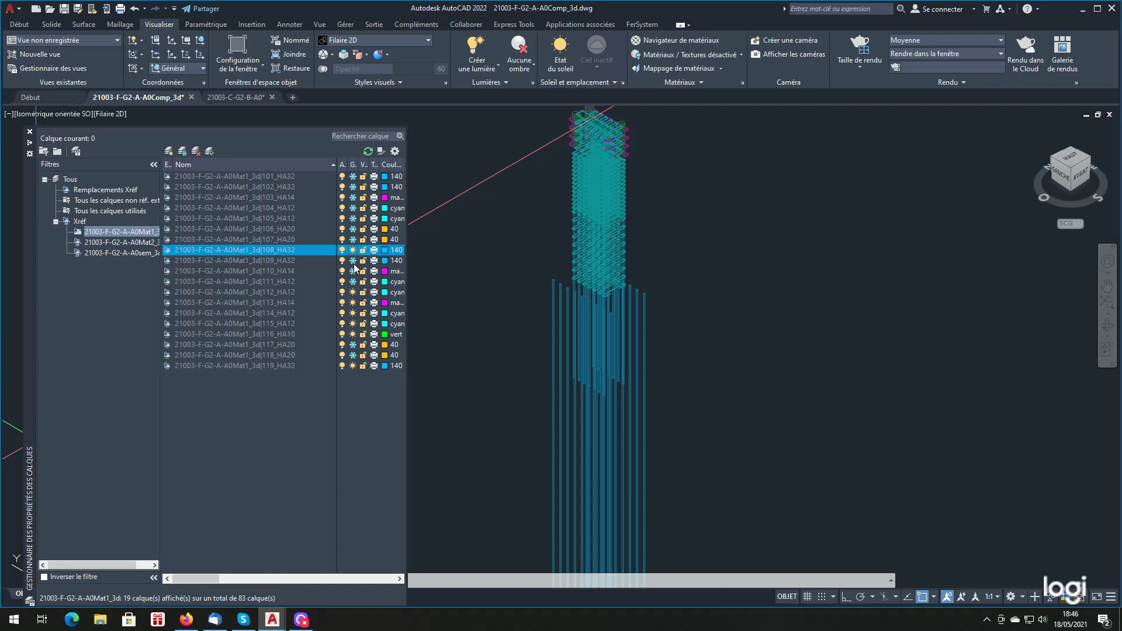
left_click(353, 263)
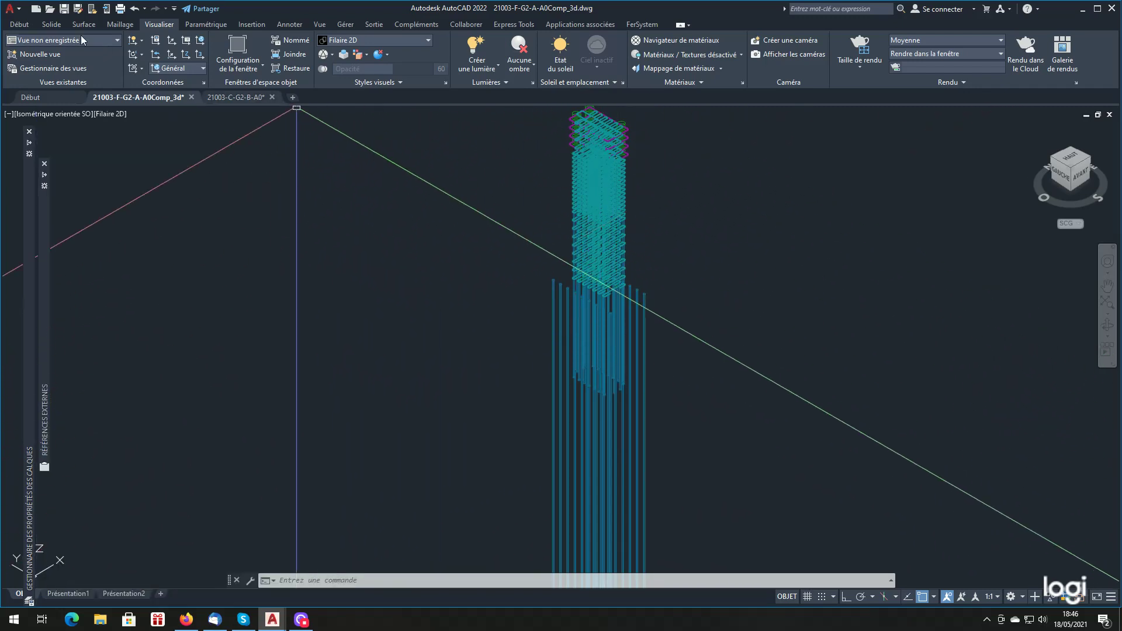
- Freeze the layer of the lower mast's outer vertical bars by picking one of them in the model, and end the command
left_click(21, 25)
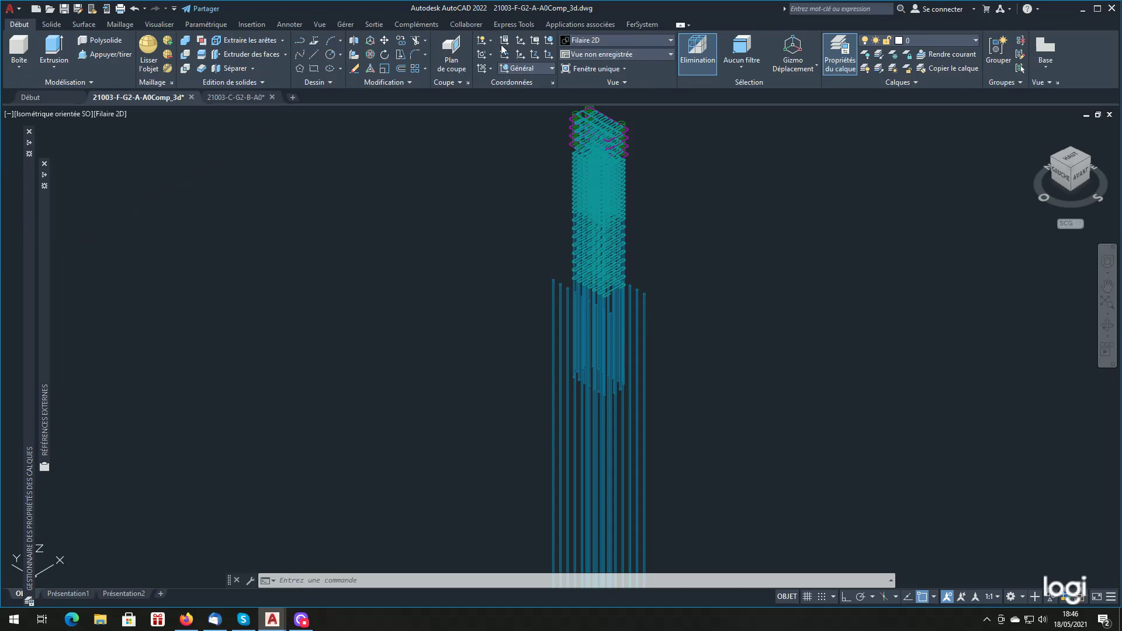
left_click(893, 54)
left_click(646, 312)
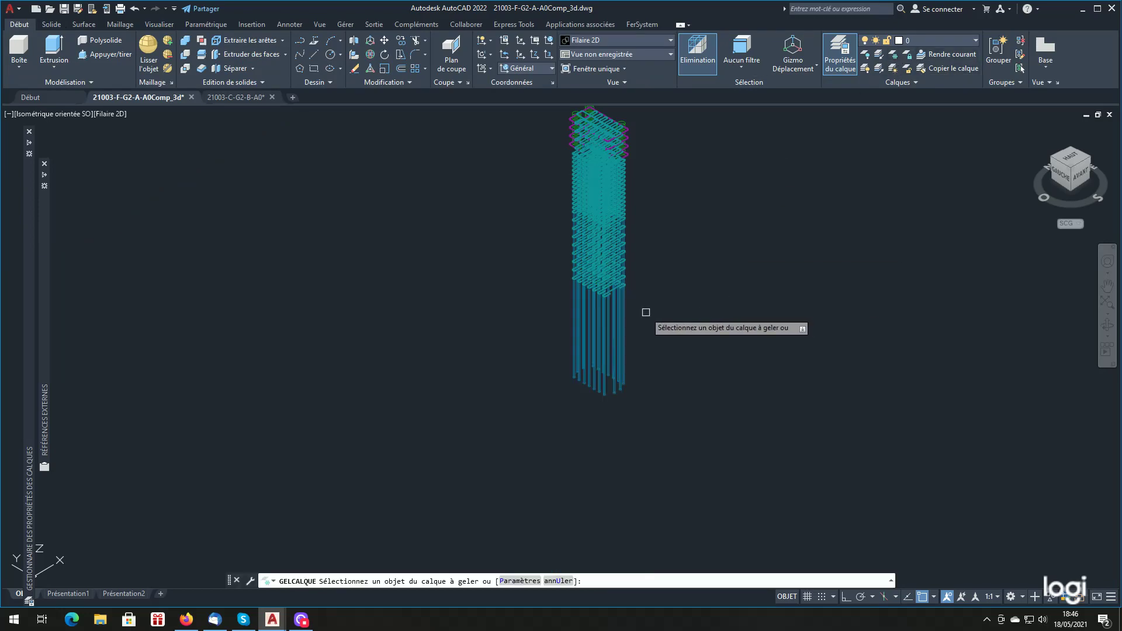
scroll(675, 312, "down", 2)
scroll(656, 214, "up", 6)
scroll(614, 276, "down", 2)
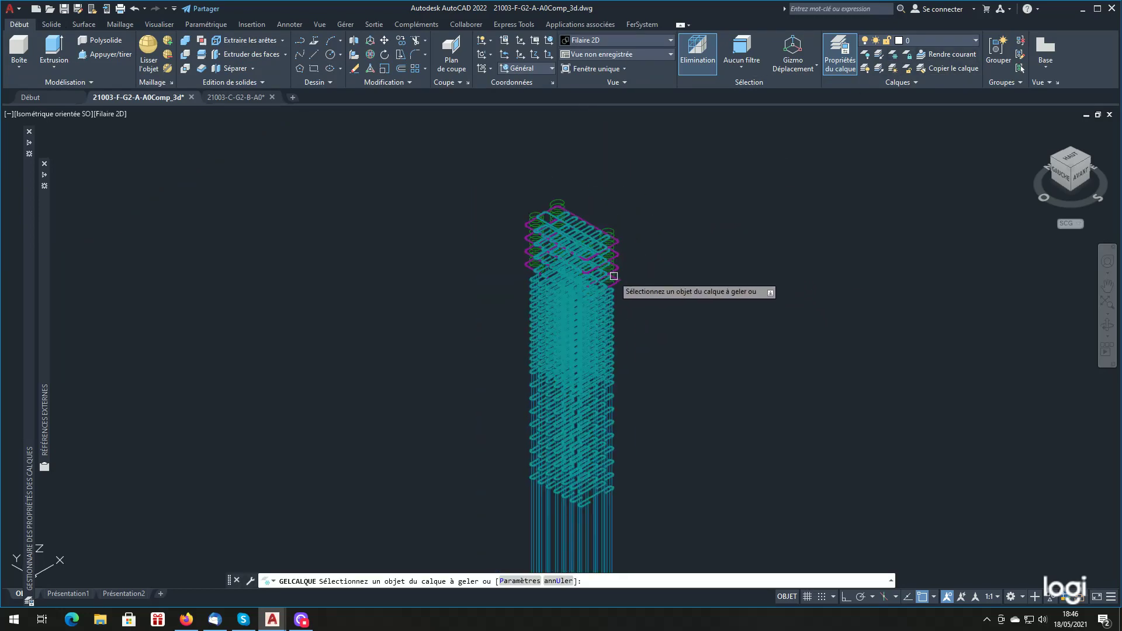
scroll(613, 276, "up", 2)
key("Escape")
scroll(630, 266, "down", 2)
scroll(625, 270, "up", 2)
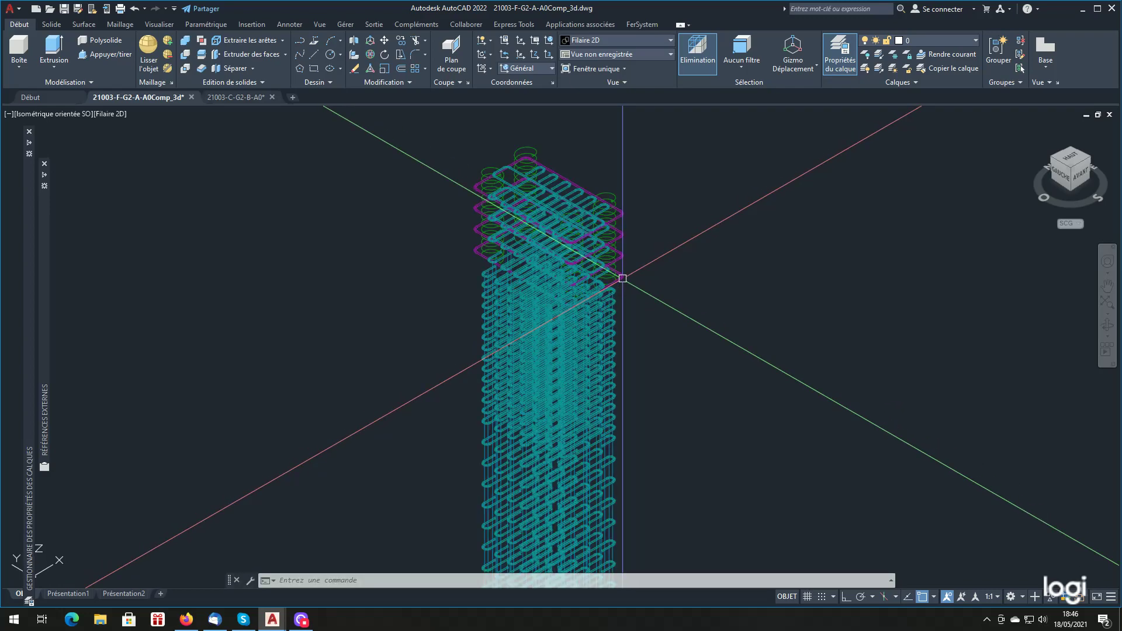
- Thaw the mast reference's layers 117_HA20, 118_HA20 and 119_HA32
mouse_move(33, 404)
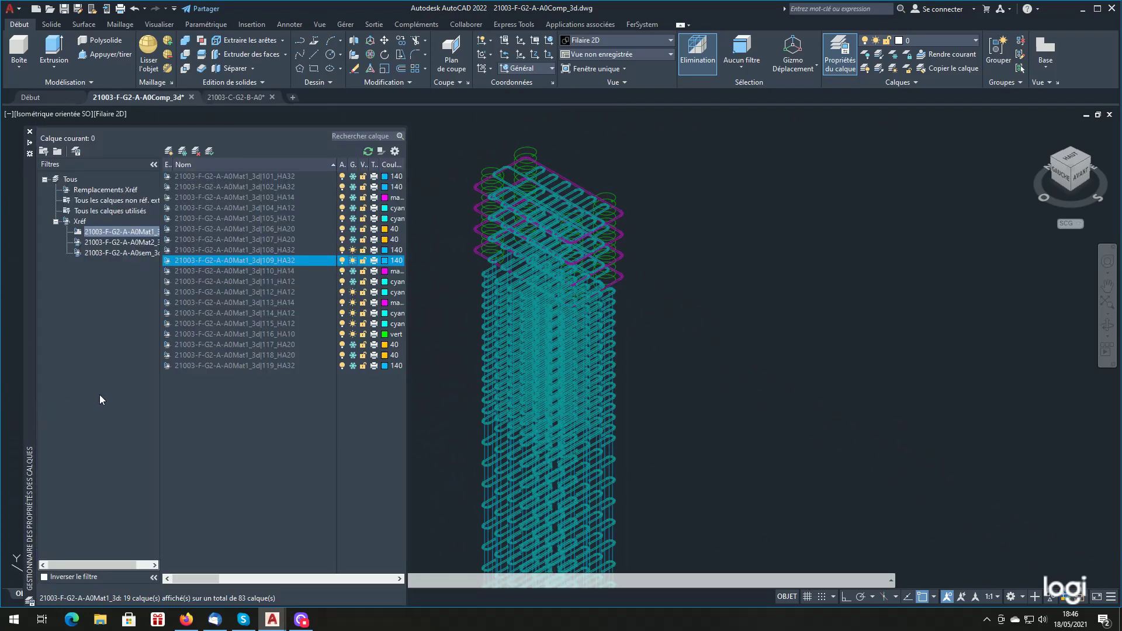
left_click(353, 345)
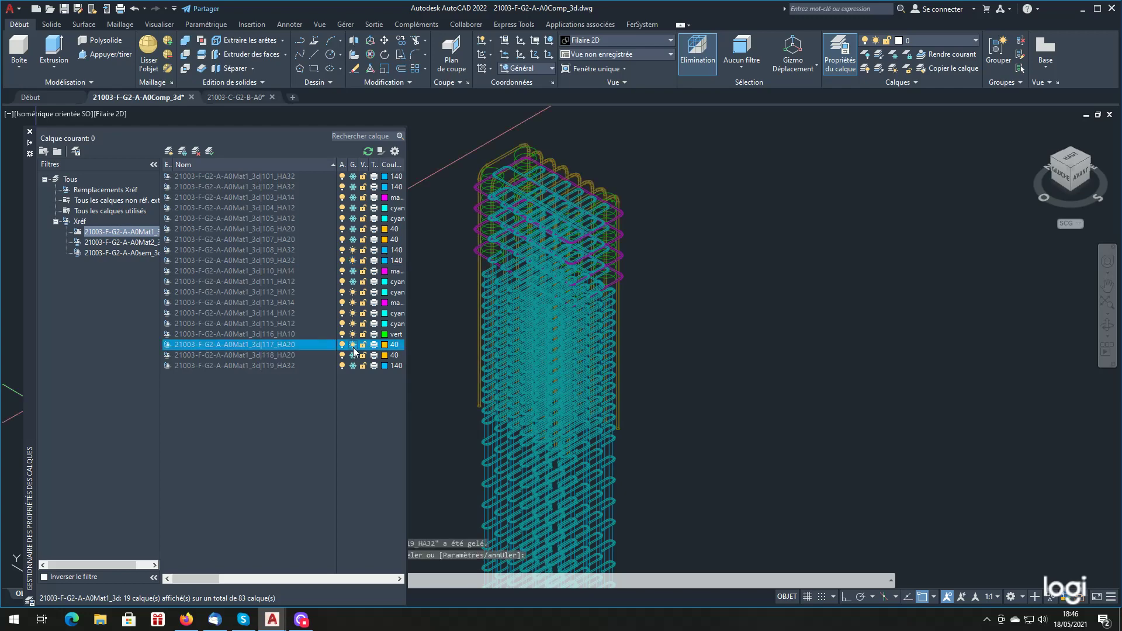
left_click(352, 356)
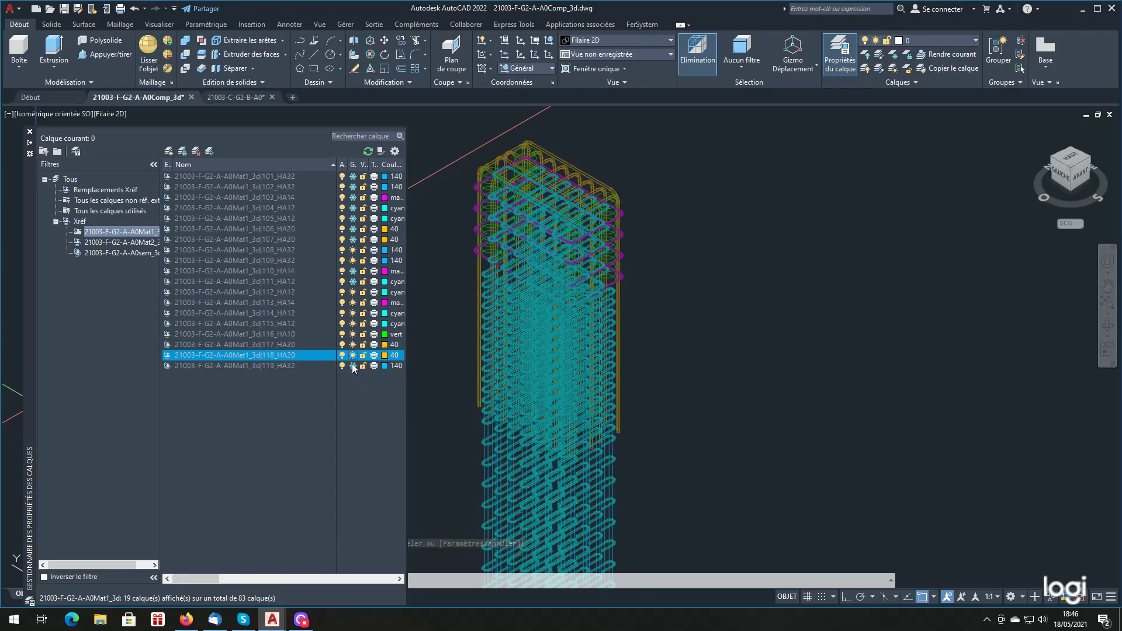
left_click(352, 365)
- Examine the arrangement of hairpin bars, ties and spirals at the head of the mast up close
scroll(857, 403, "down", 5)
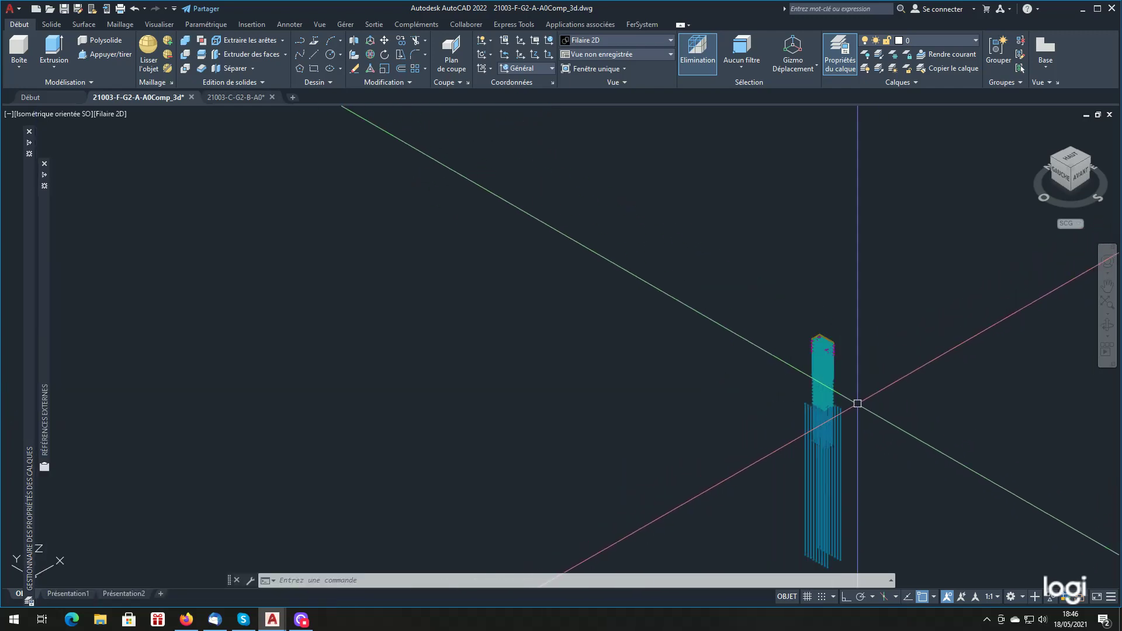
scroll(841, 409, "up", 5)
scroll(831, 401, "down", 3)
scroll(852, 304, "up", 4)
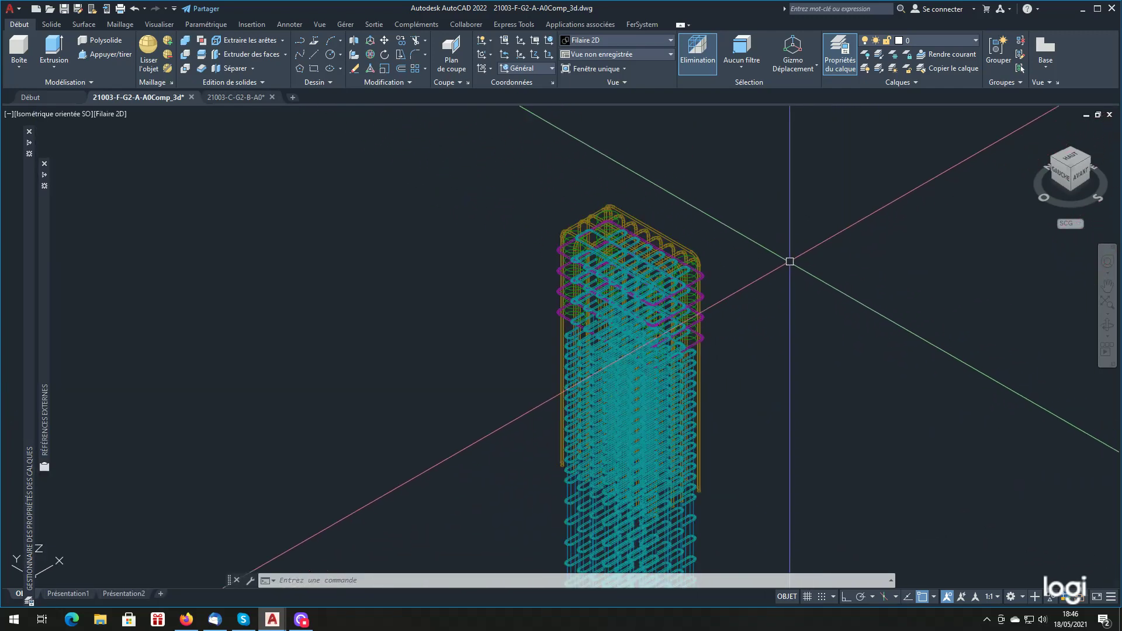
scroll(654, 233, "up", 6)
scroll(582, 214, "down", 2)
scroll(616, 193, "up", 2)
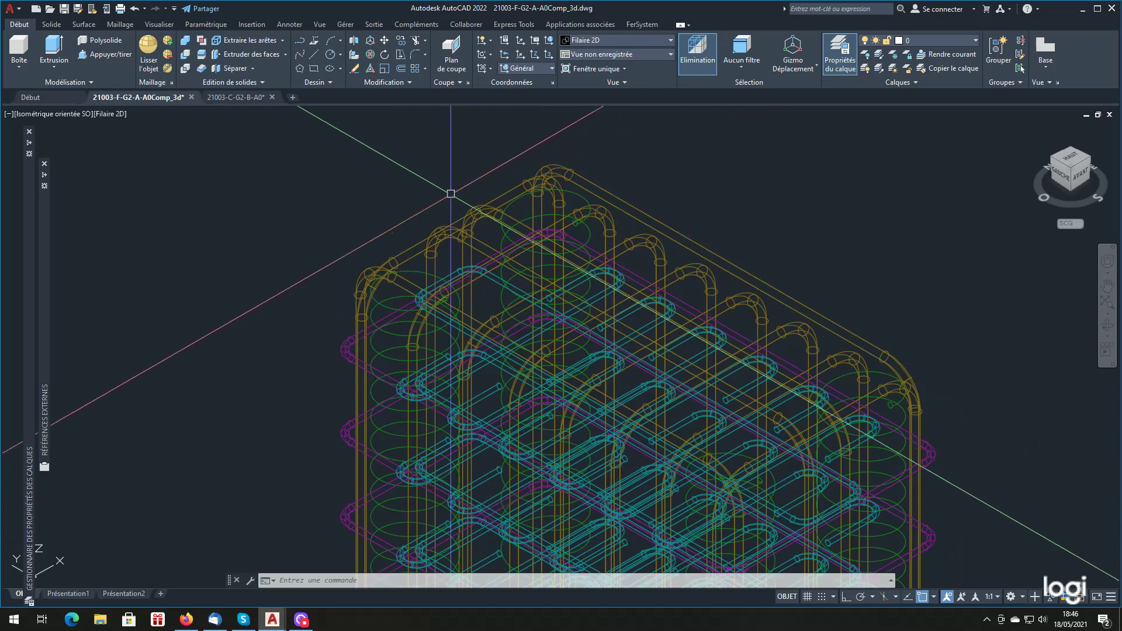
- Display the model in the Ombré avec arêtes visual style
left_click(159, 24)
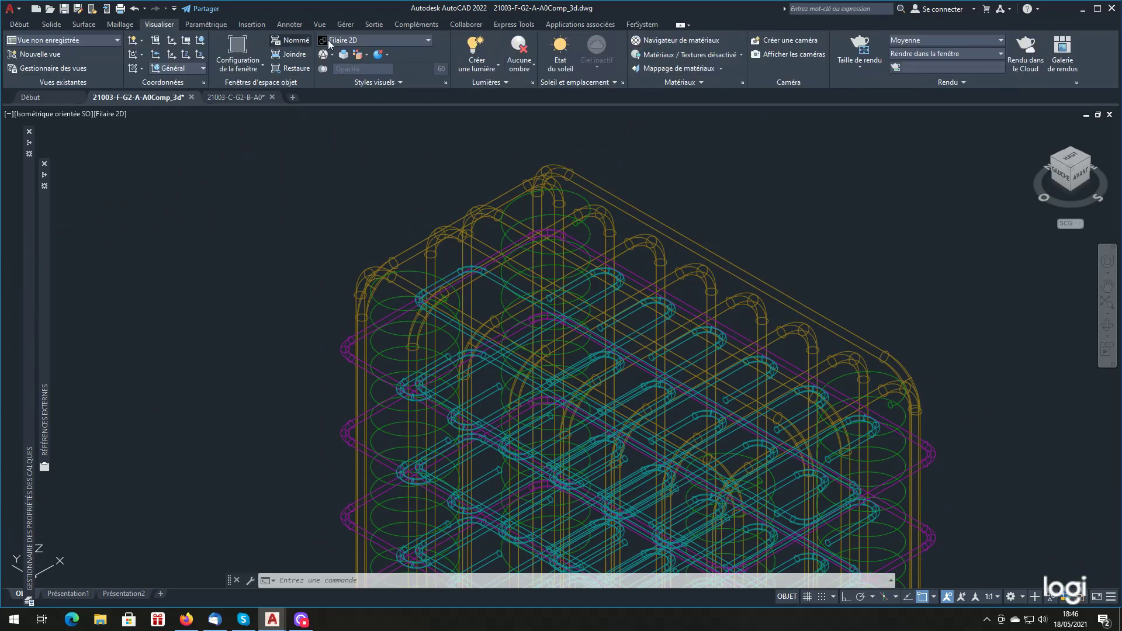
left_click(350, 42)
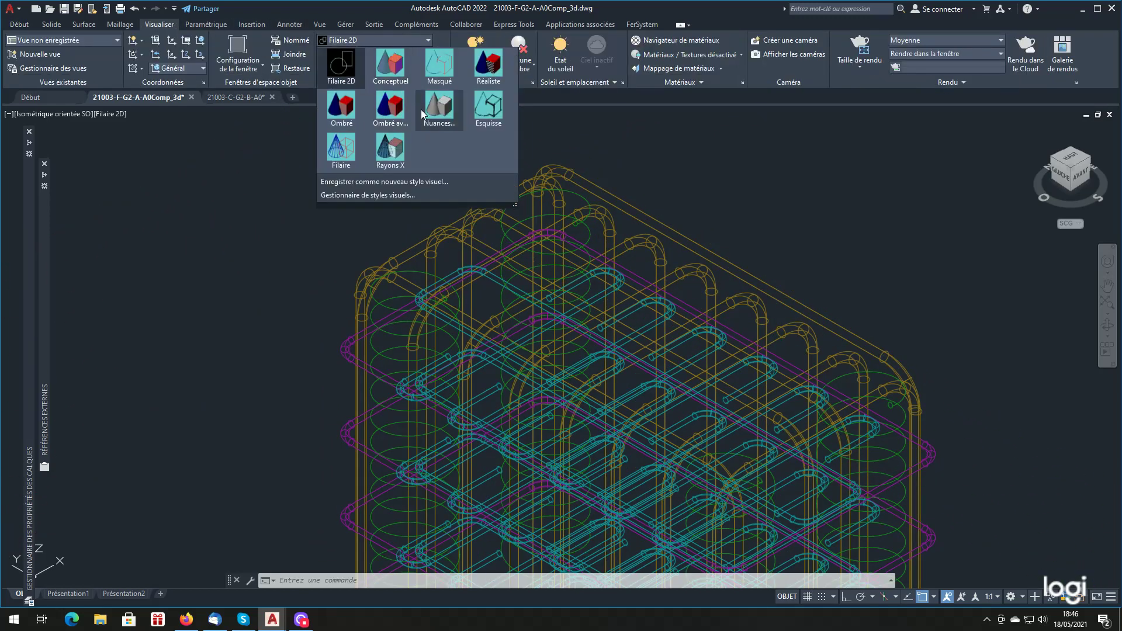
left_click(395, 110)
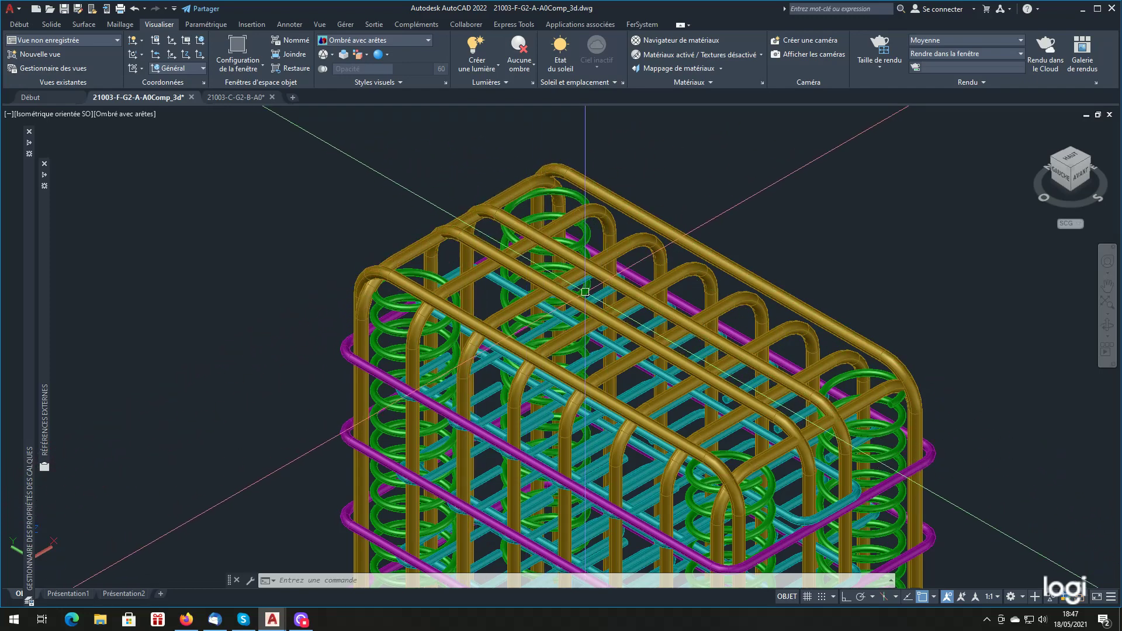
- Examine the shaded bars at the mast head, both up close and as a whole, including the crossing hairpins, spirals and ties
scroll(584, 269, "down", 2)
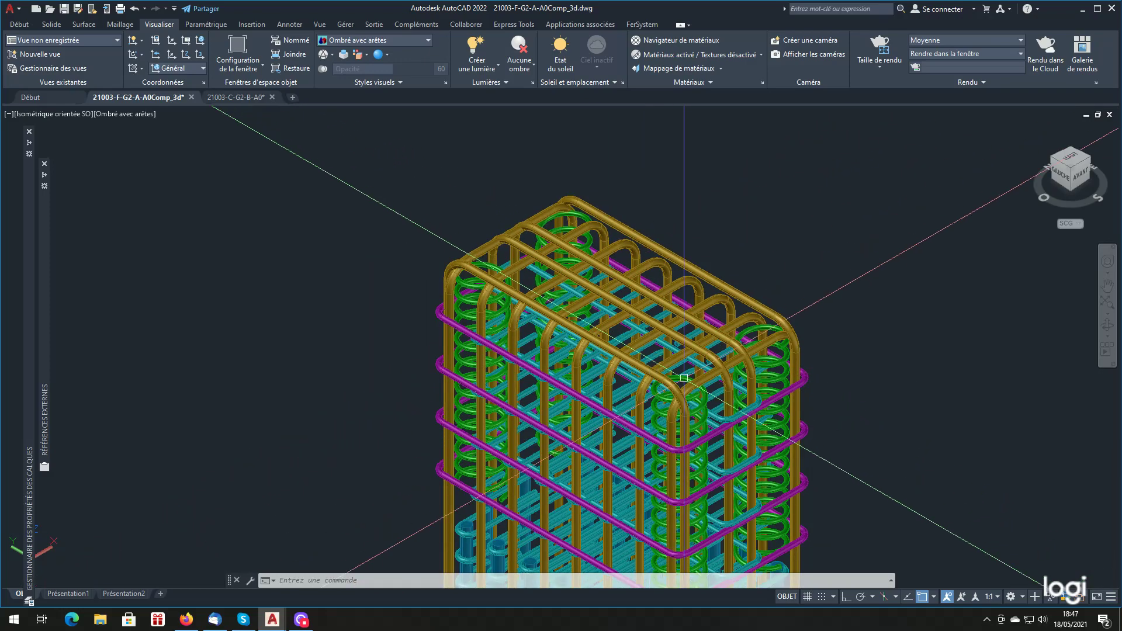
scroll(776, 402, "up", 2)
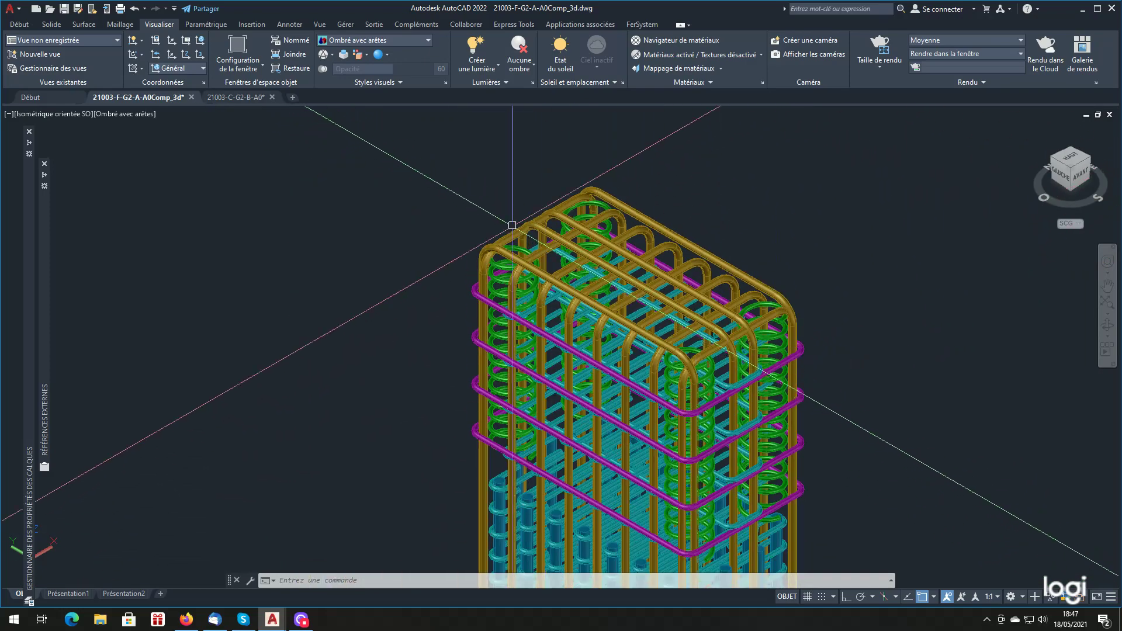
scroll(502, 225, "up", 4)
scroll(602, 239, "up", 3)
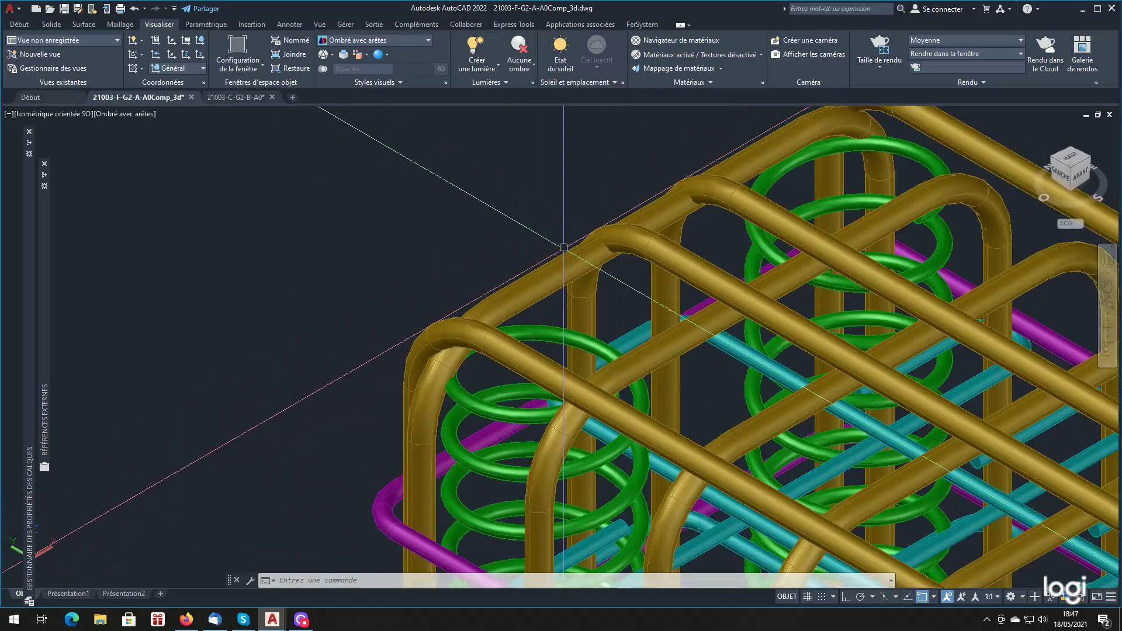
scroll(596, 234, "up", 2)
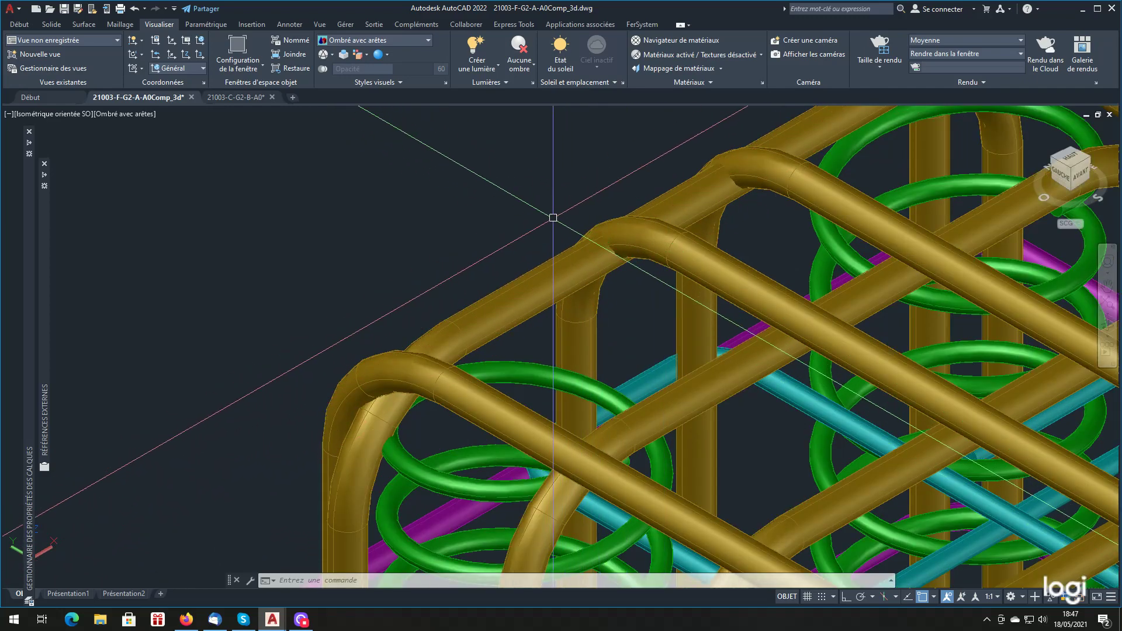
scroll(517, 257, "down", 4)
scroll(522, 290, "up", 2)
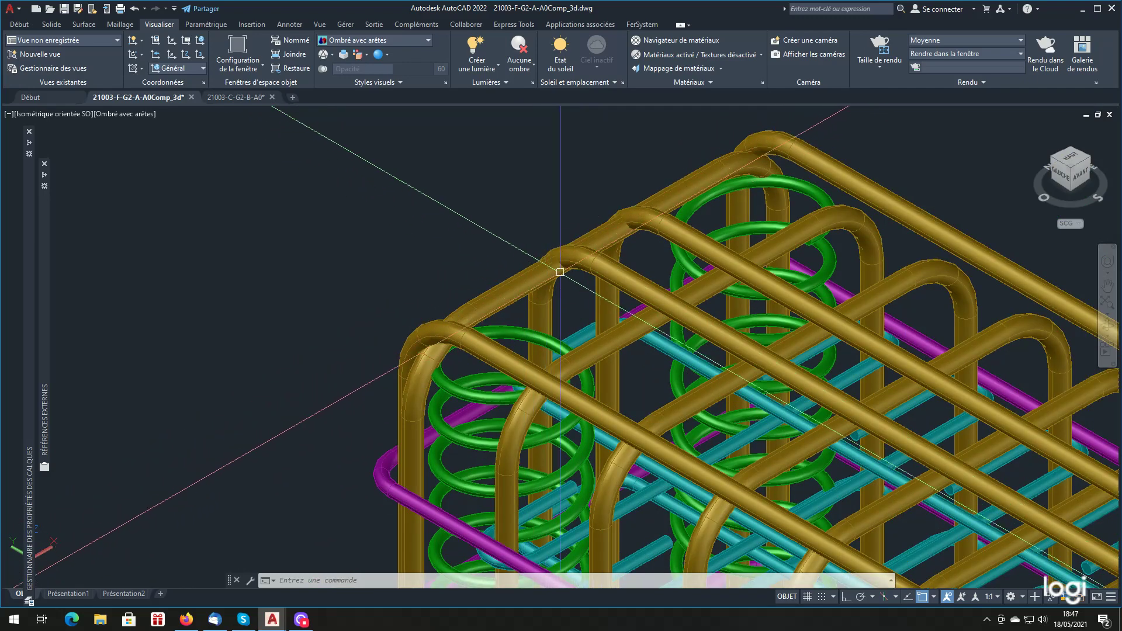
scroll(544, 246, "down", 1)
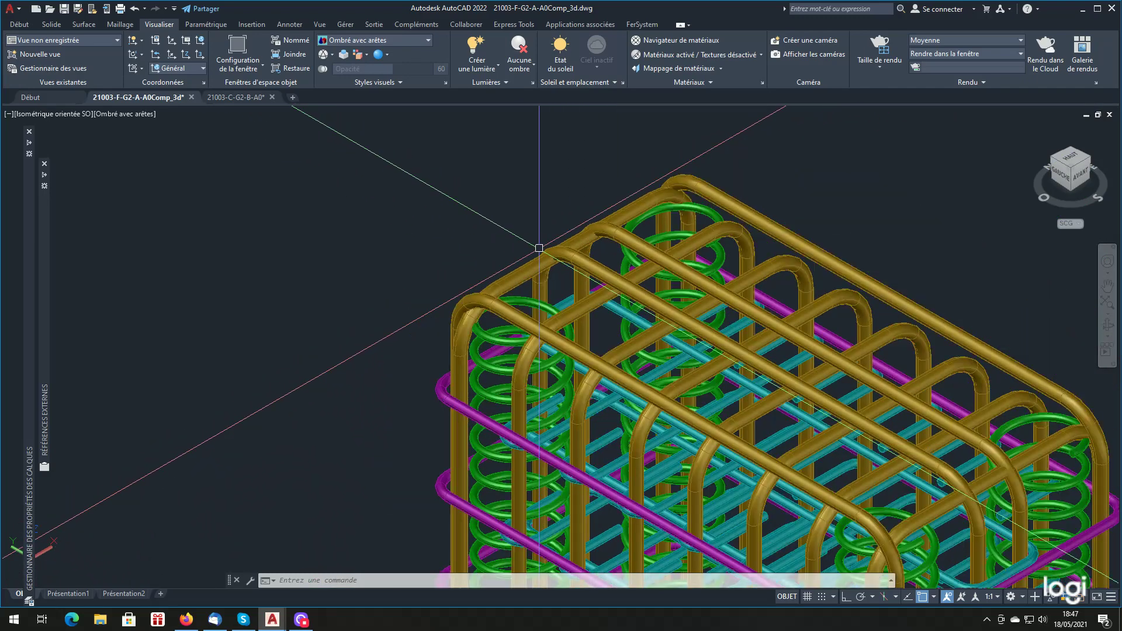
scroll(540, 251, "up", 1)
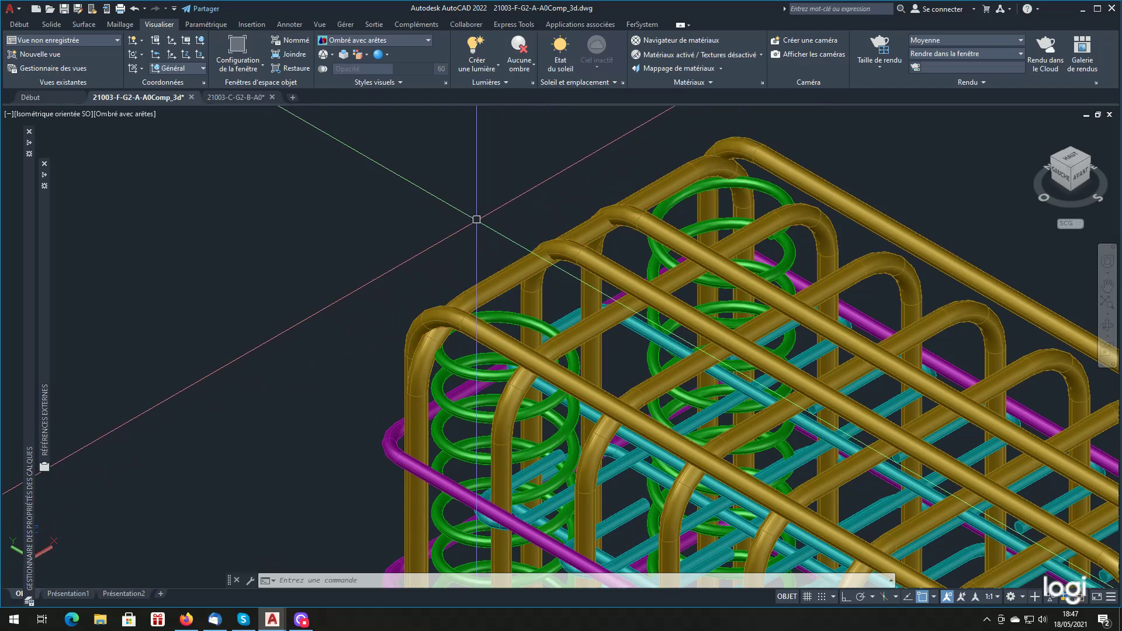
scroll(514, 263, "down", 2)
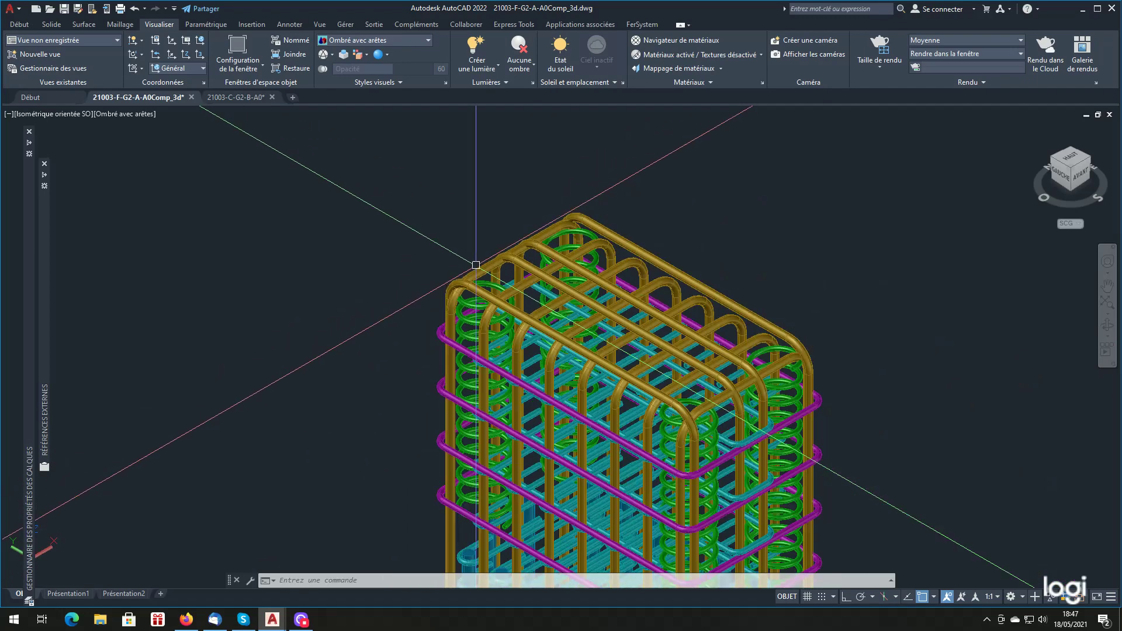
scroll(543, 292, "down", 1)
scroll(554, 299, "up", 1)
scroll(561, 310, "down", 2)
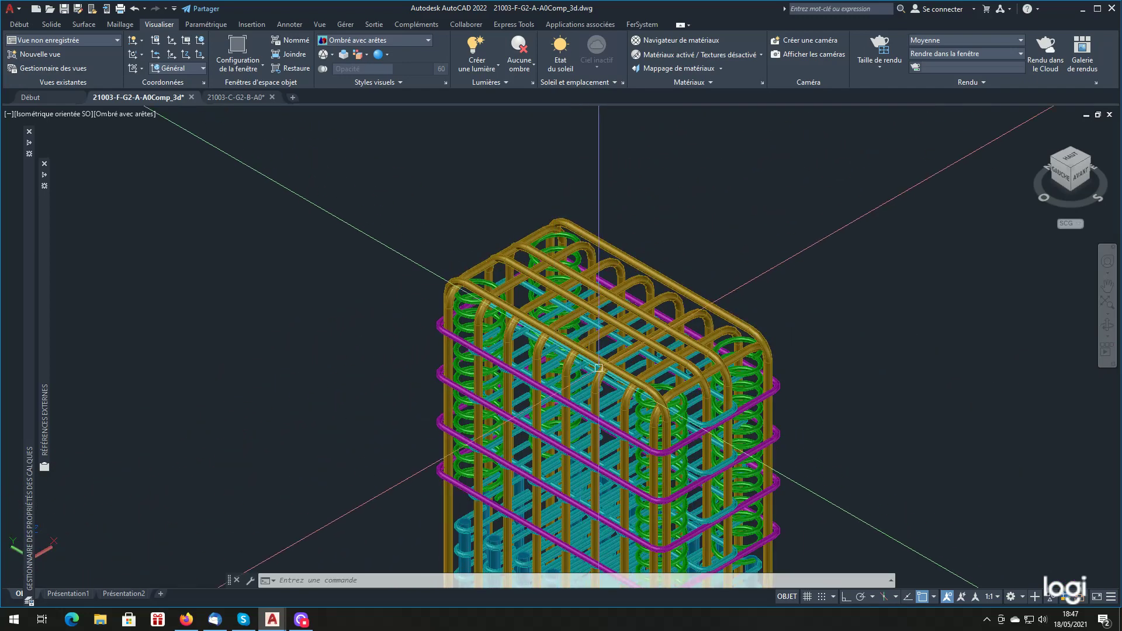
scroll(594, 363, "up", 1)
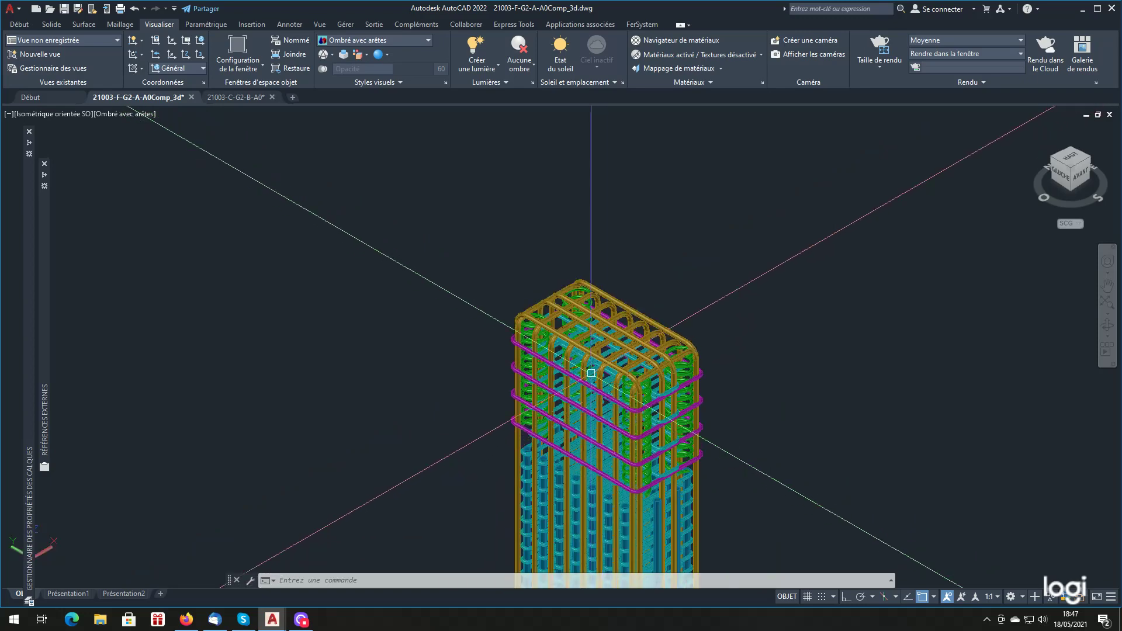
- Return the model to the Filaire 2D visual style and bring the whole upper mast into view
left_click(391, 41)
left_click(349, 71)
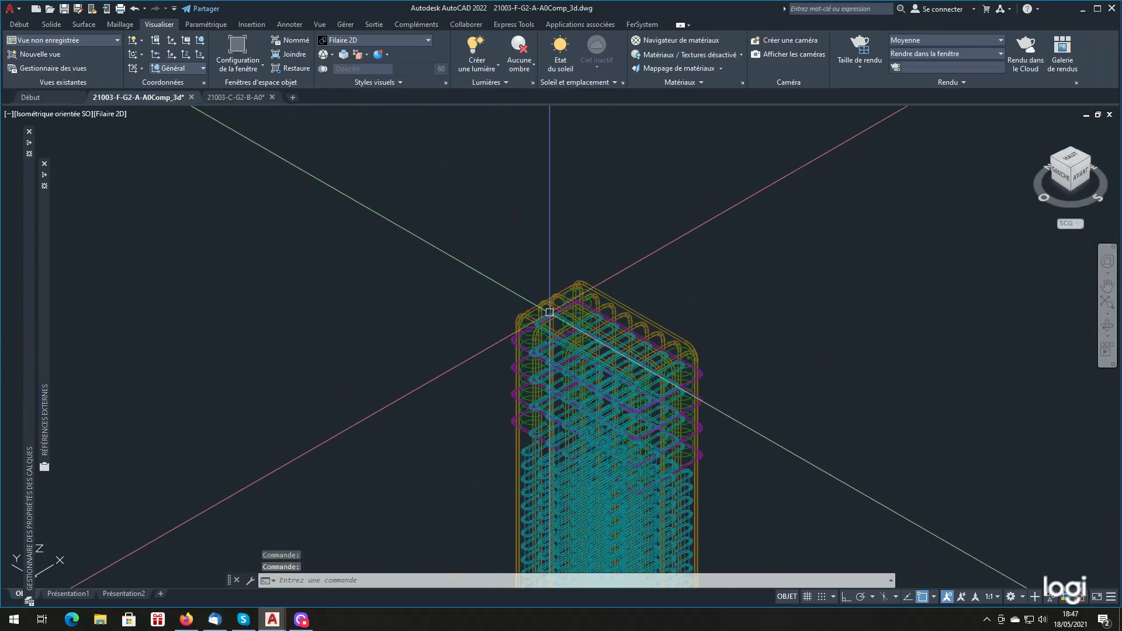
scroll(548, 261, "up", 5)
scroll(521, 283, "down", 3)
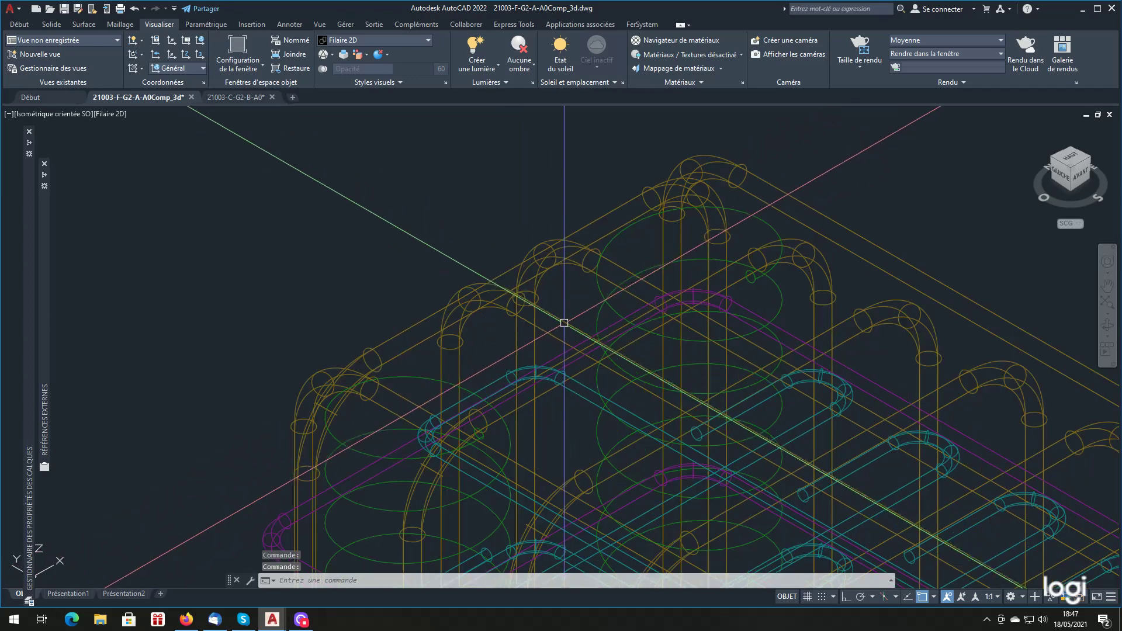
scroll(526, 281, "down", 3)
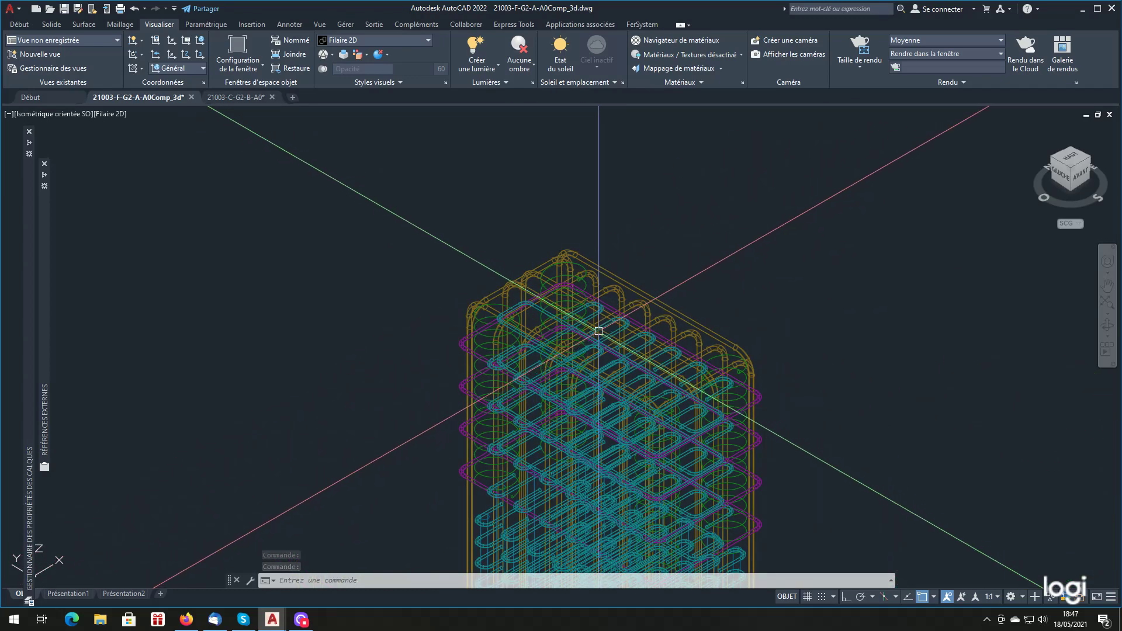
scroll(592, 333, "down", 6)
scroll(592, 333, "up", 2)
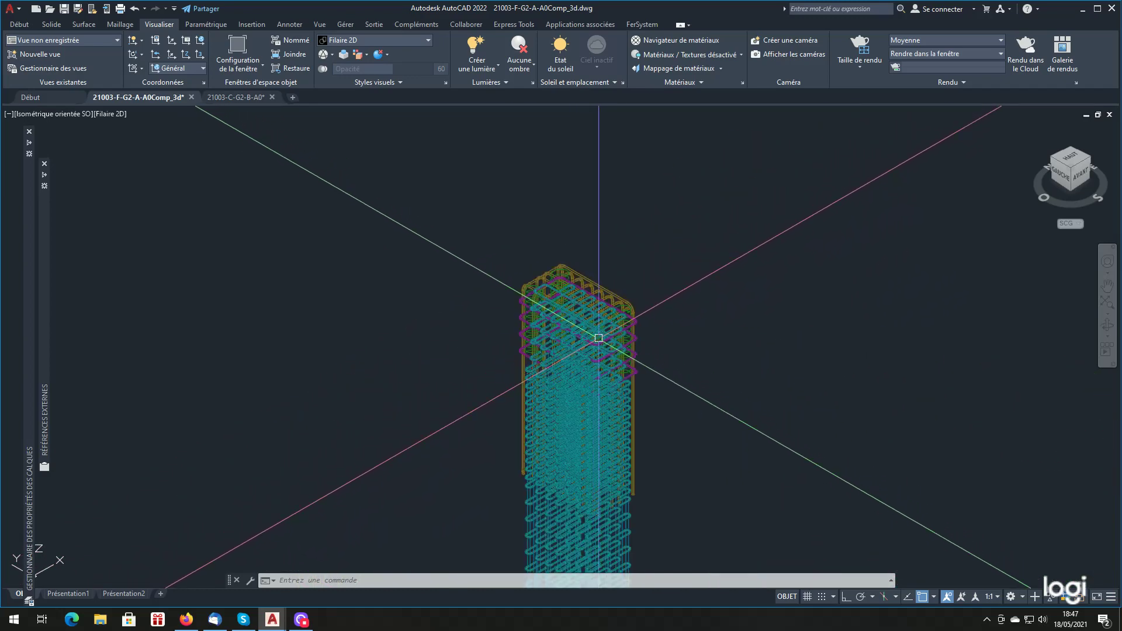
scroll(643, 380, "down", 5)
scroll(653, 408, "up", 2)
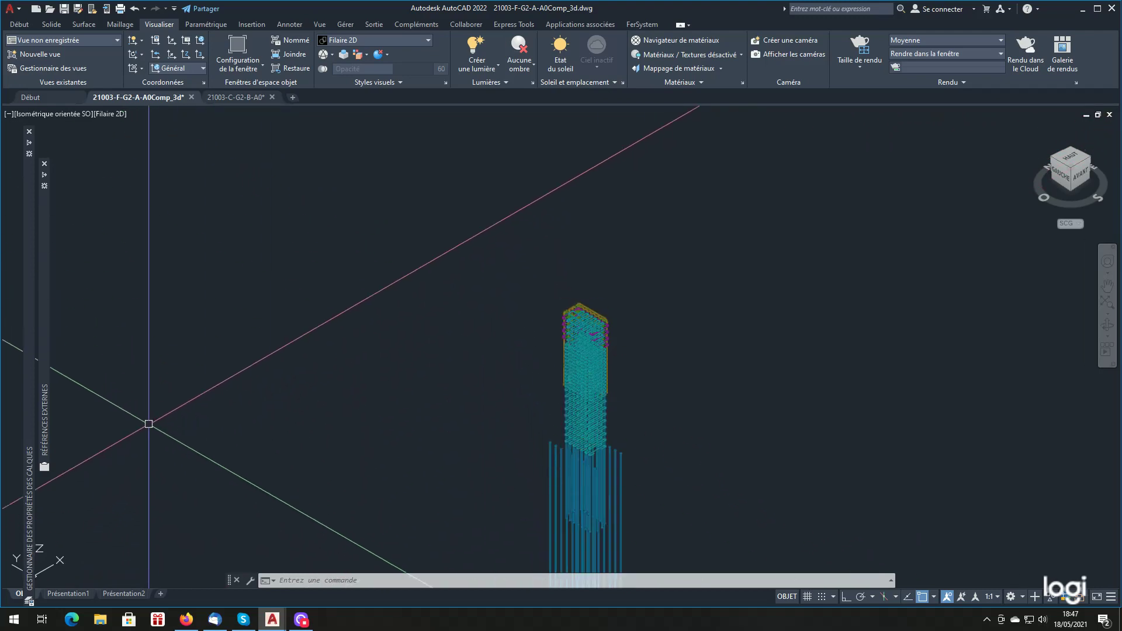
- Reload the external reference 21003-F-G2-A-A0Mat2_3d and unload 21003-F-G2-A-A0Mat1_3d
mouse_move(48, 402)
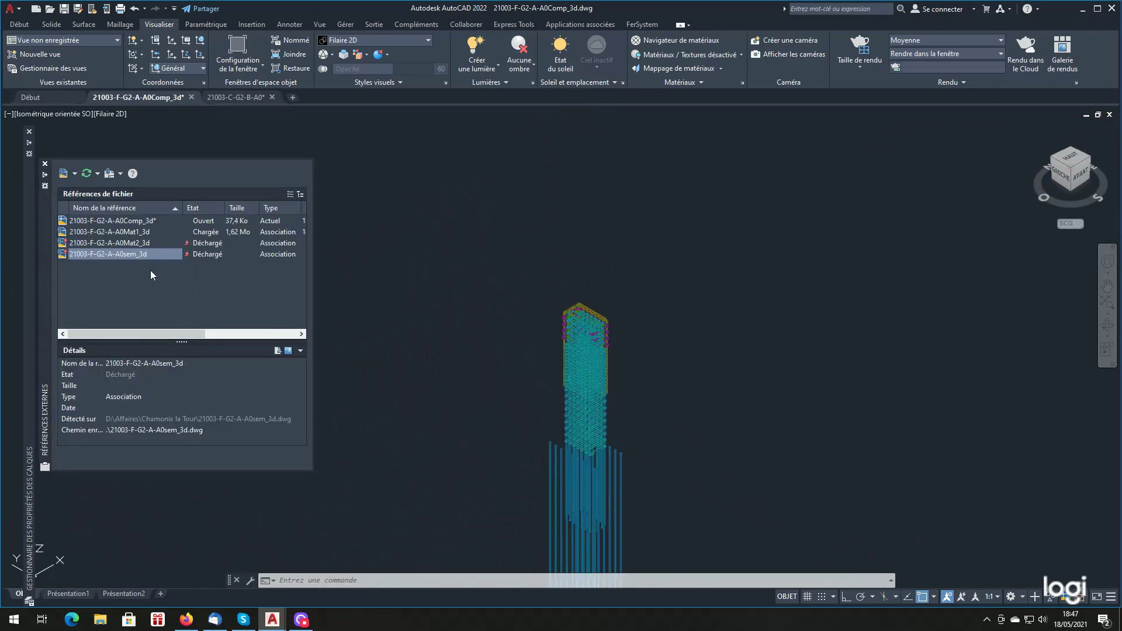
left_click(125, 244)
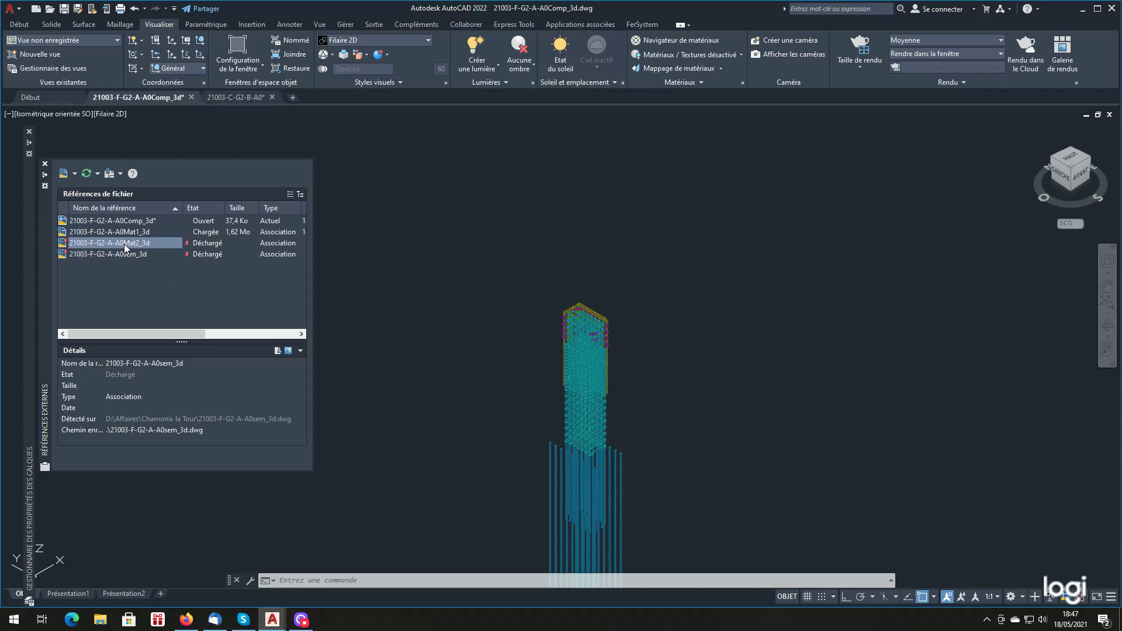
right_click(124, 243)
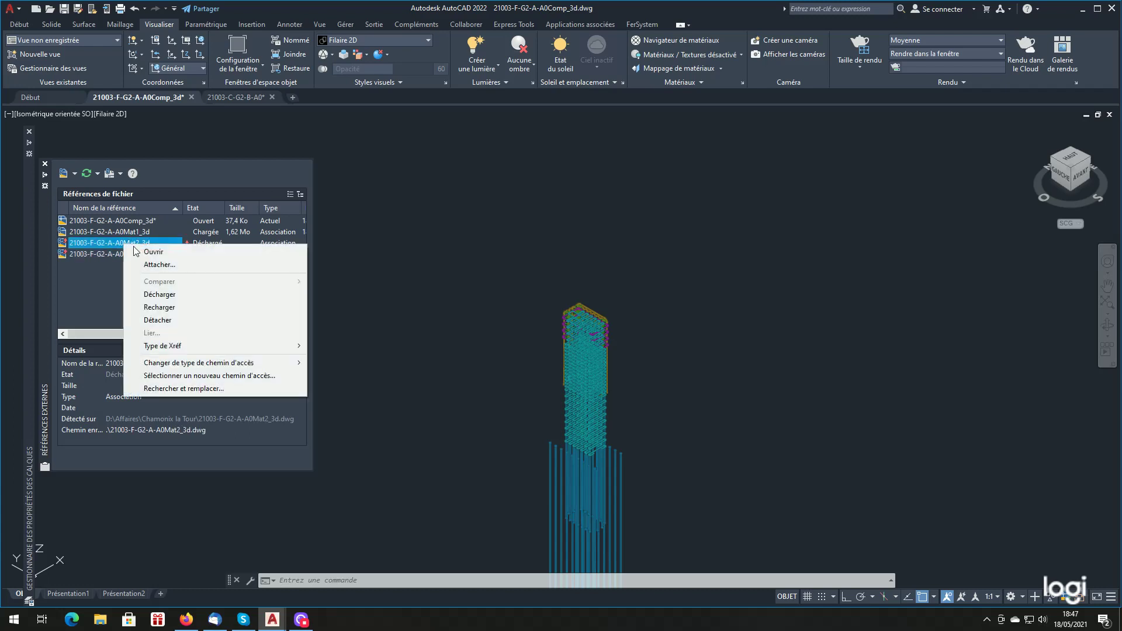
left_click(172, 306)
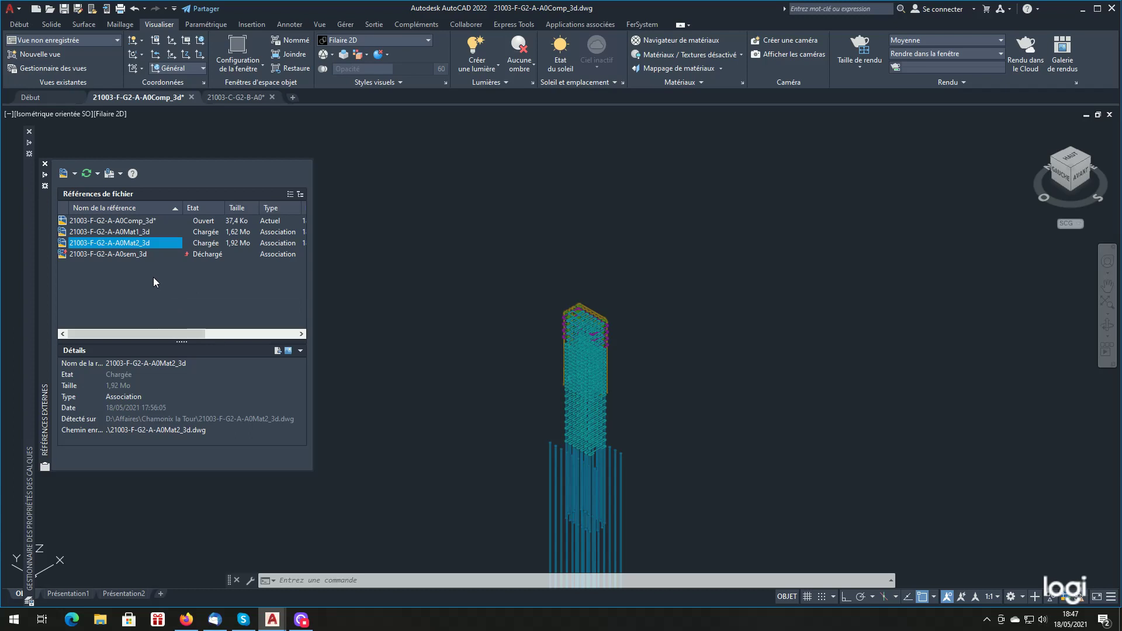
left_click(102, 232)
right_click(102, 233)
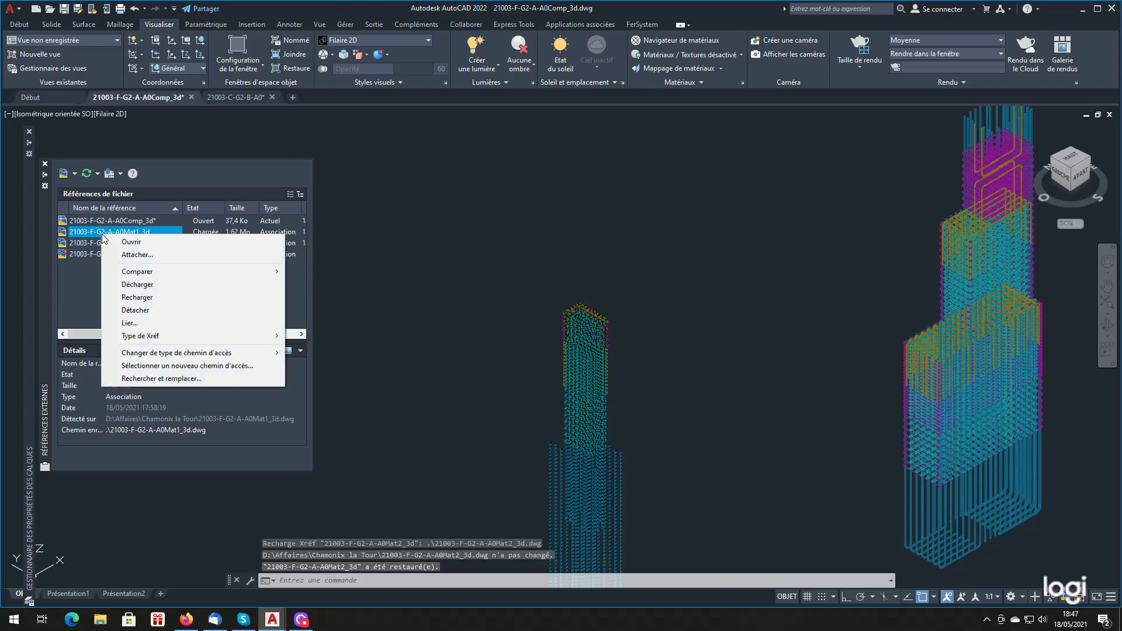
left_click(143, 284)
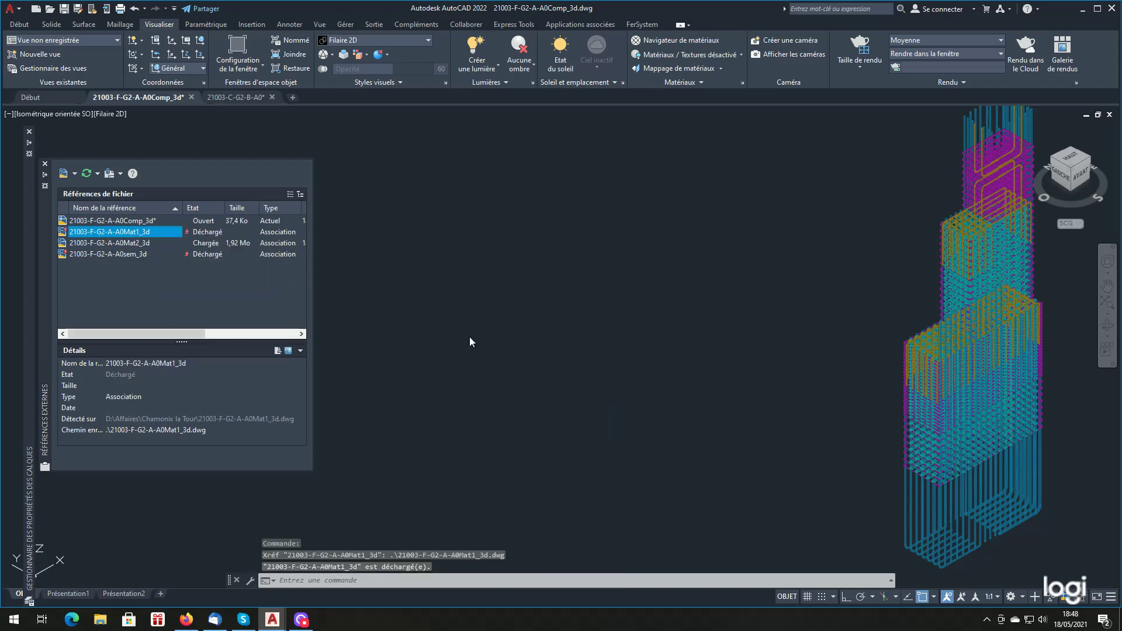
- Freeze all layers of the reference 21003-F-G2-A-A0Mat2_3d, from 11_HA32 through 229_HA14
scroll(633, 389, "down", 5)
scroll(742, 391, "up", 3)
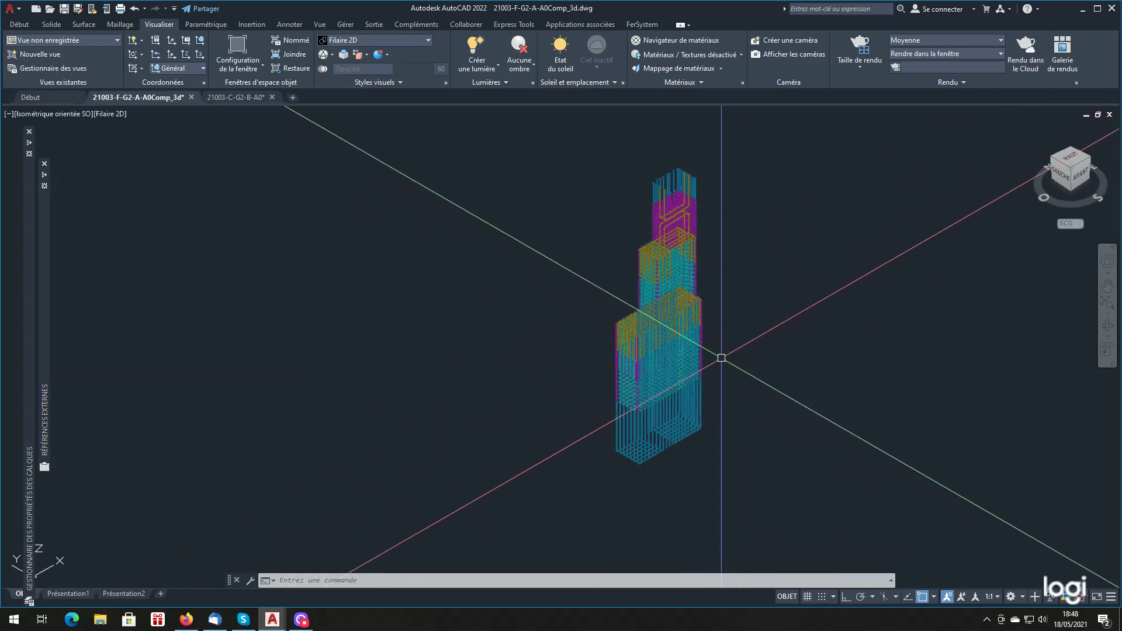
scroll(727, 327, "up", 3)
scroll(730, 286, "down", 3)
scroll(737, 272, "up", 3)
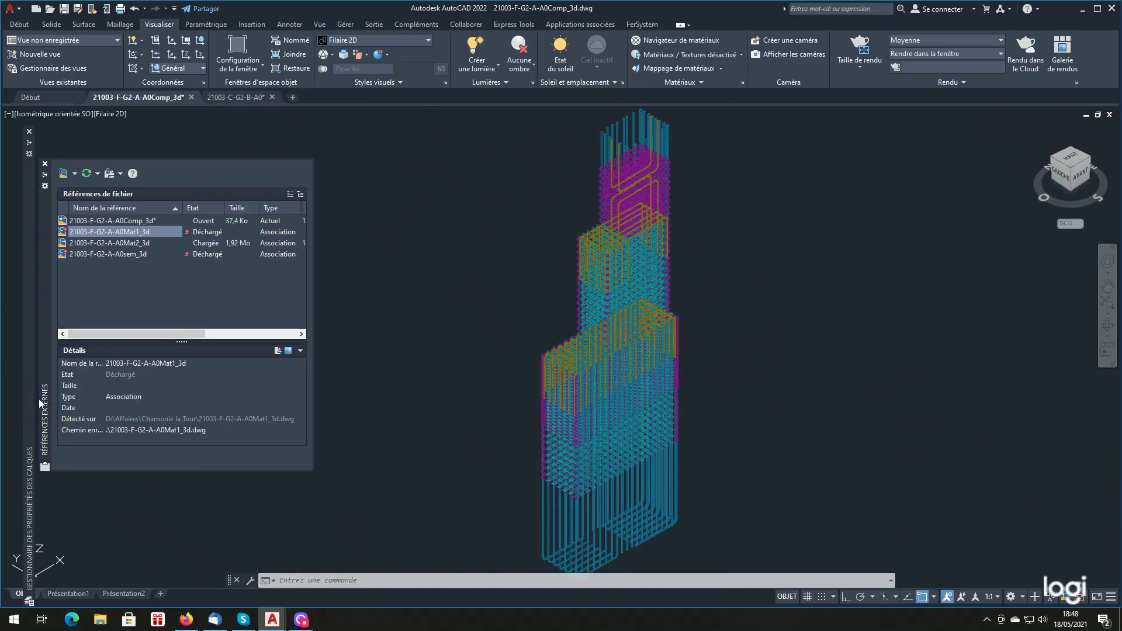
mouse_move(30, 402)
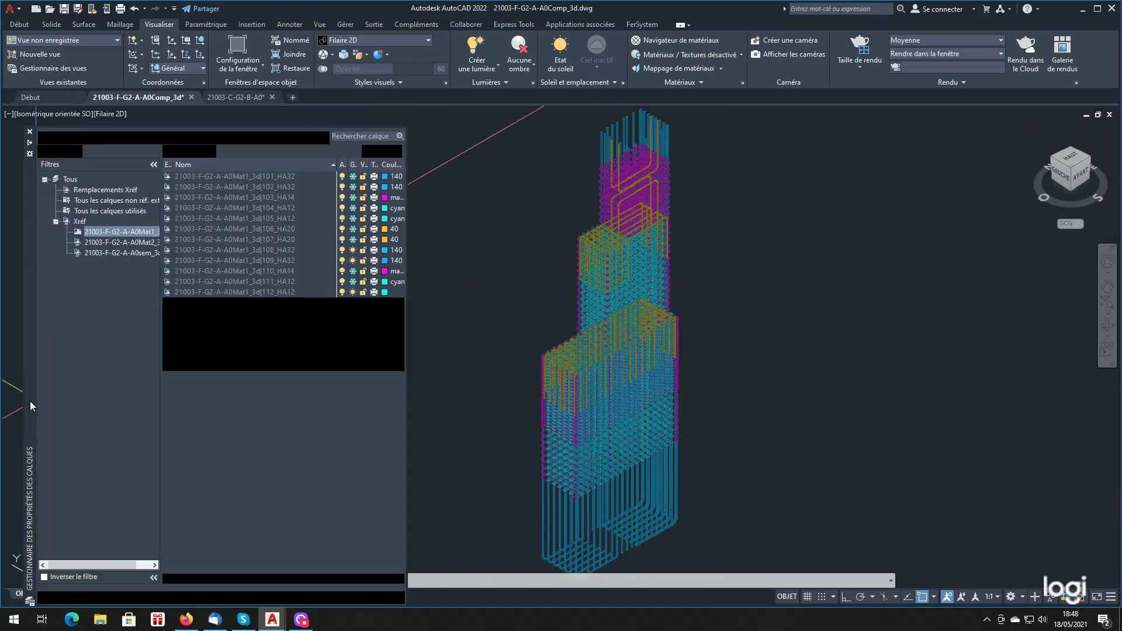
left_click(117, 243)
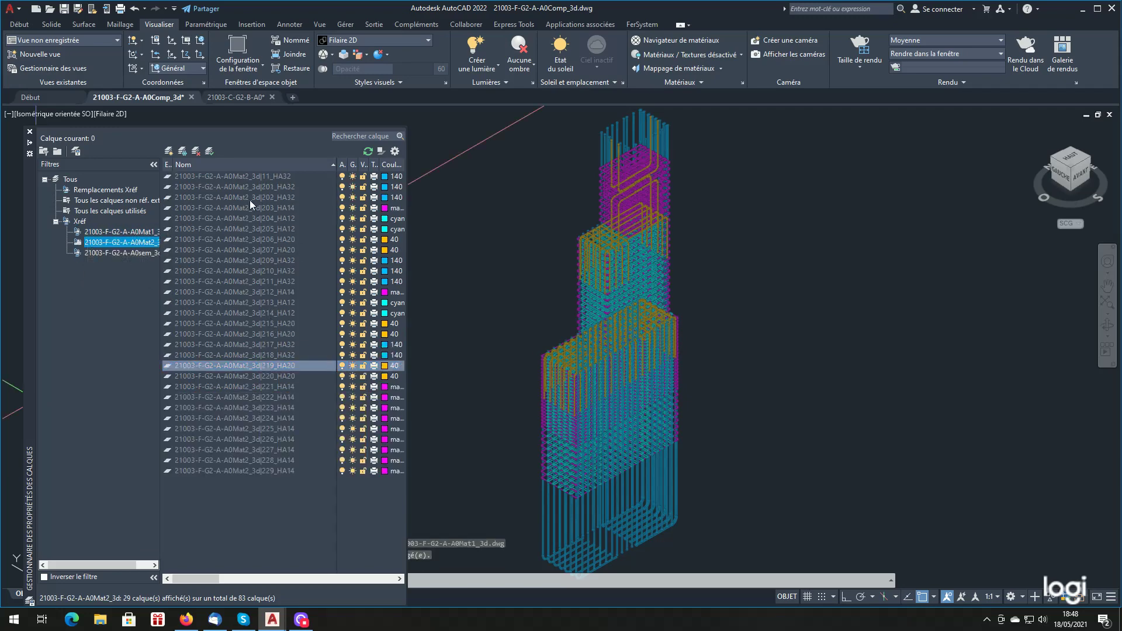
left_click(240, 176)
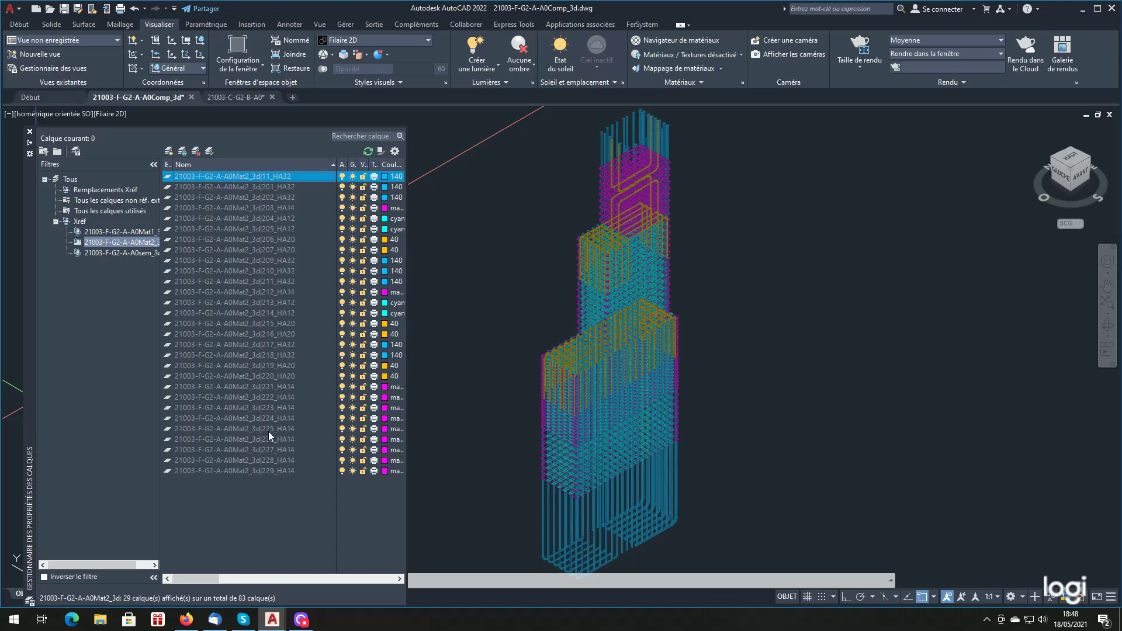
left_click(261, 470, "shift")
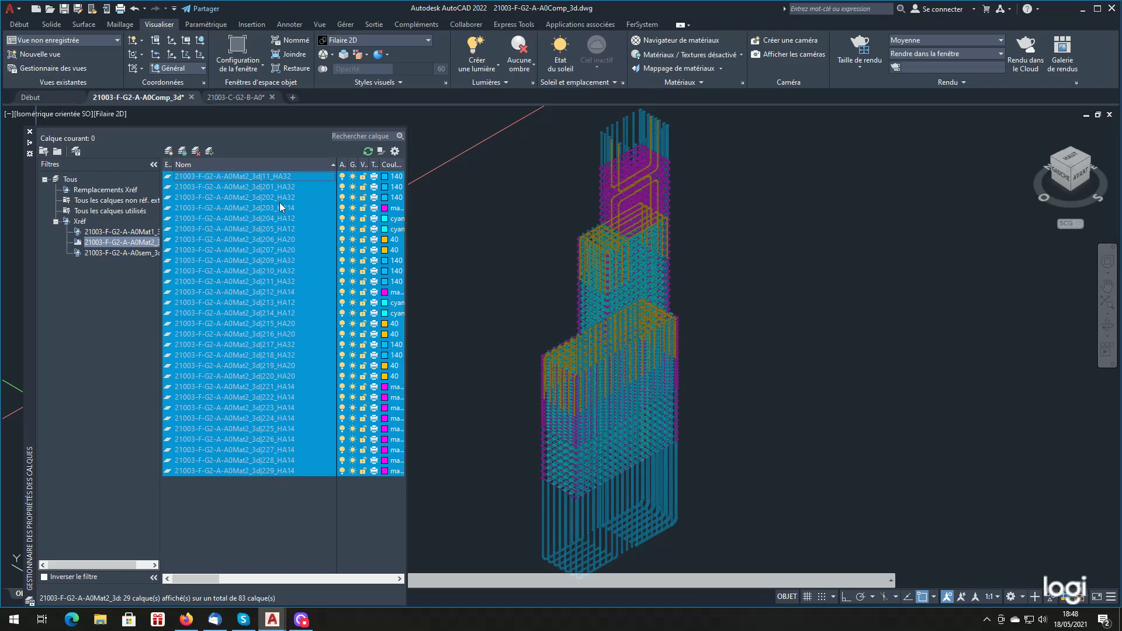
left_click(351, 188)
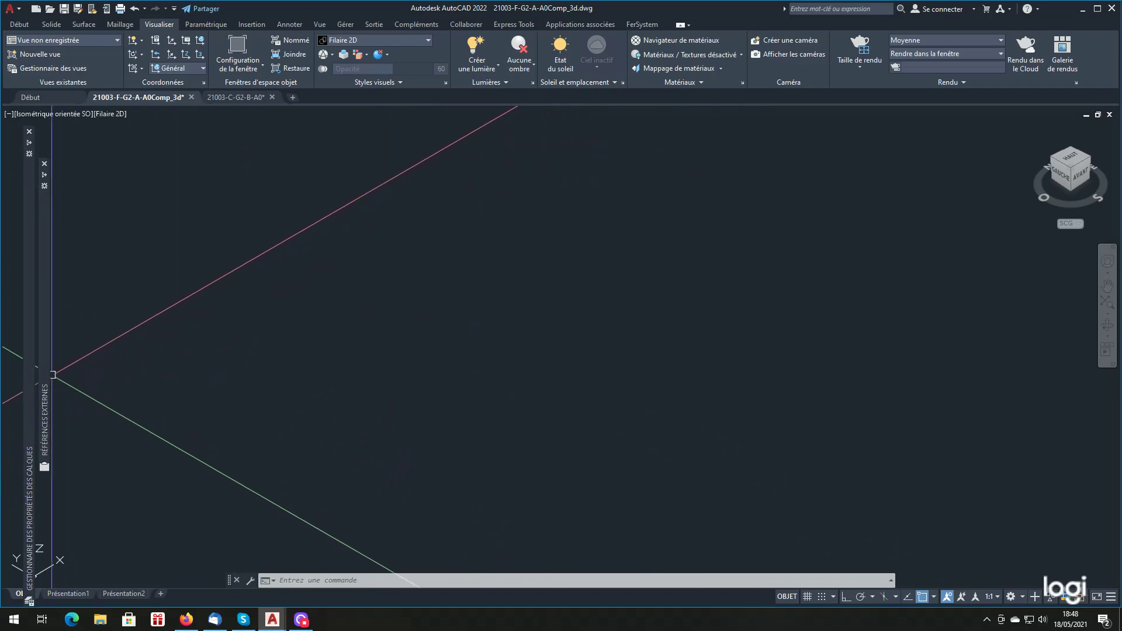
- Thaw the layers 11_HA32 and 201_HA32 of the reference 21003-F-G2-A-A0Mat2_3d and bring their bars into view
mouse_move(27, 370)
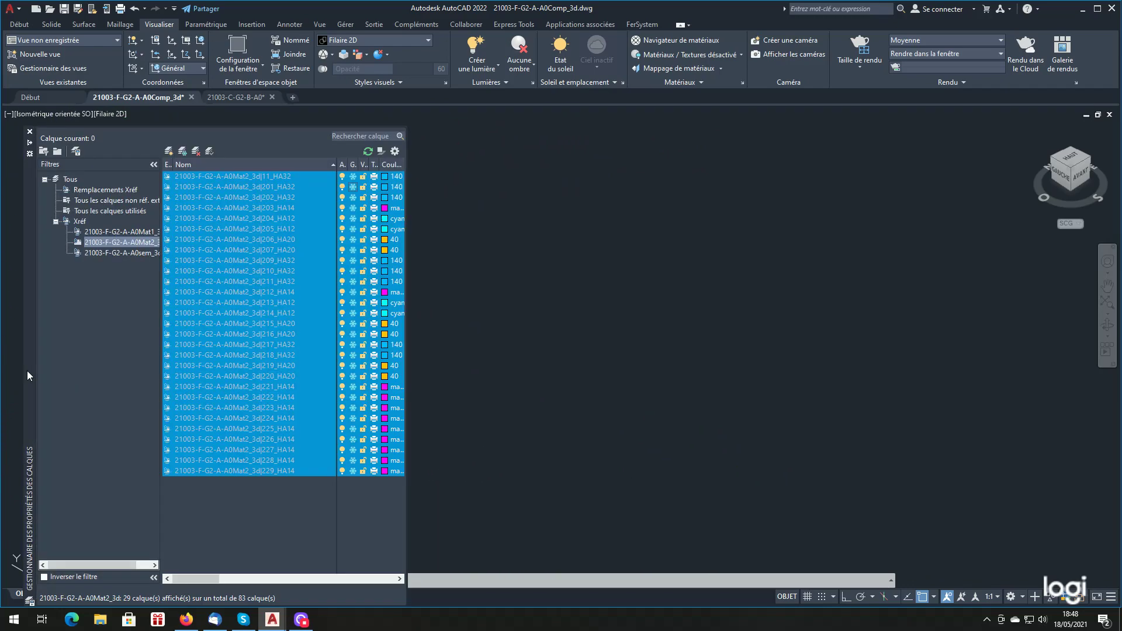
left_click(287, 208)
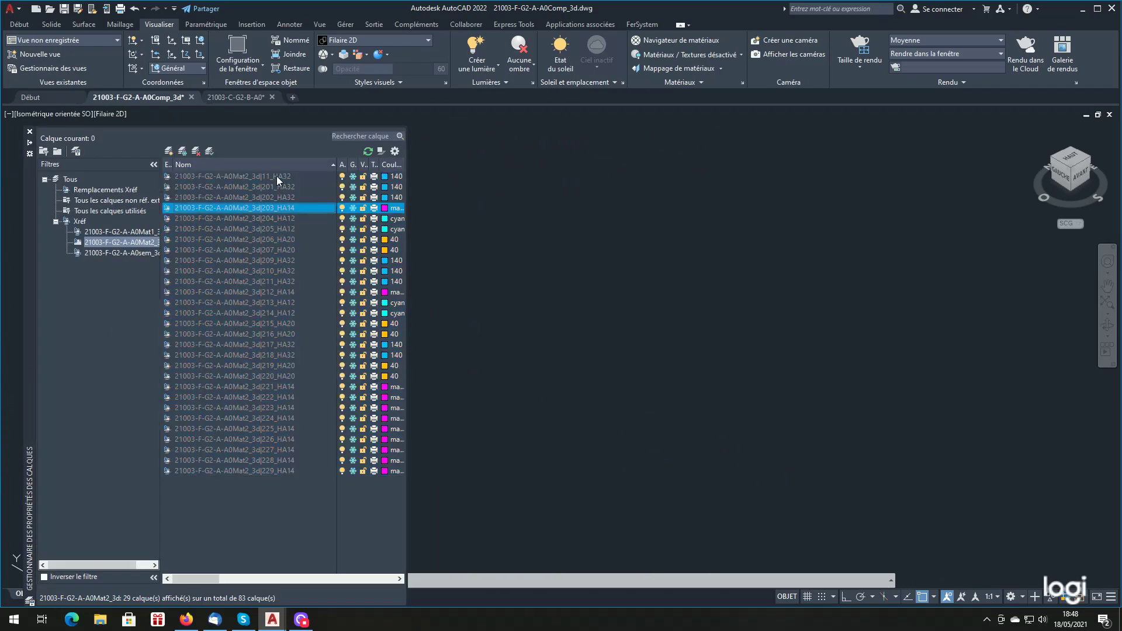
left_click(275, 176)
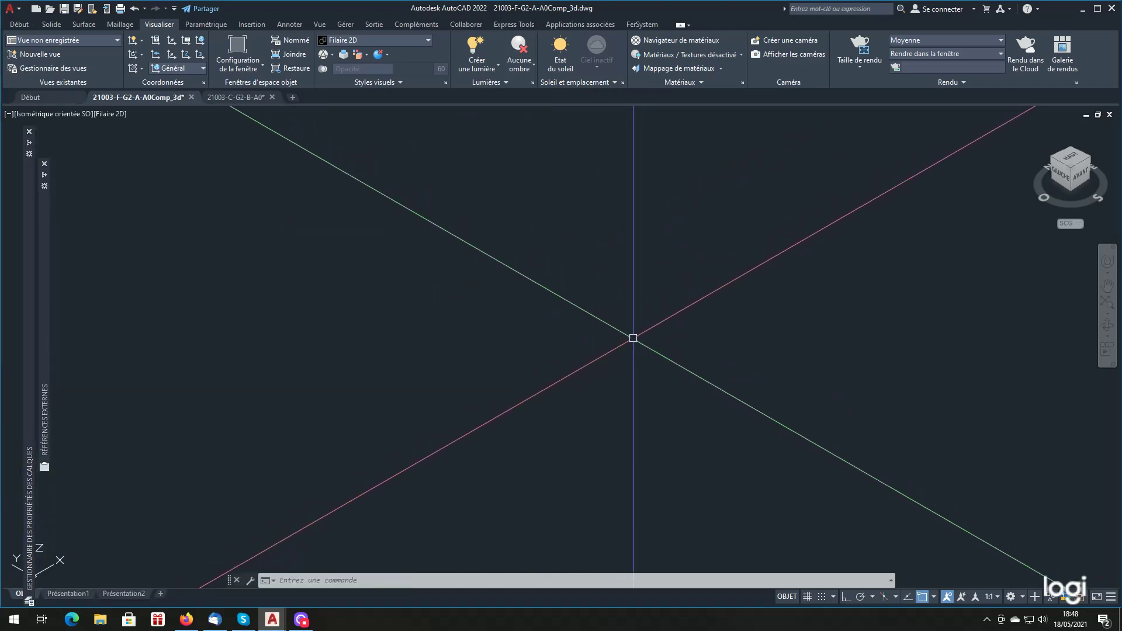
type("z")
key("Return")
type("et")
key("Return")
scroll(619, 330, "down", 3)
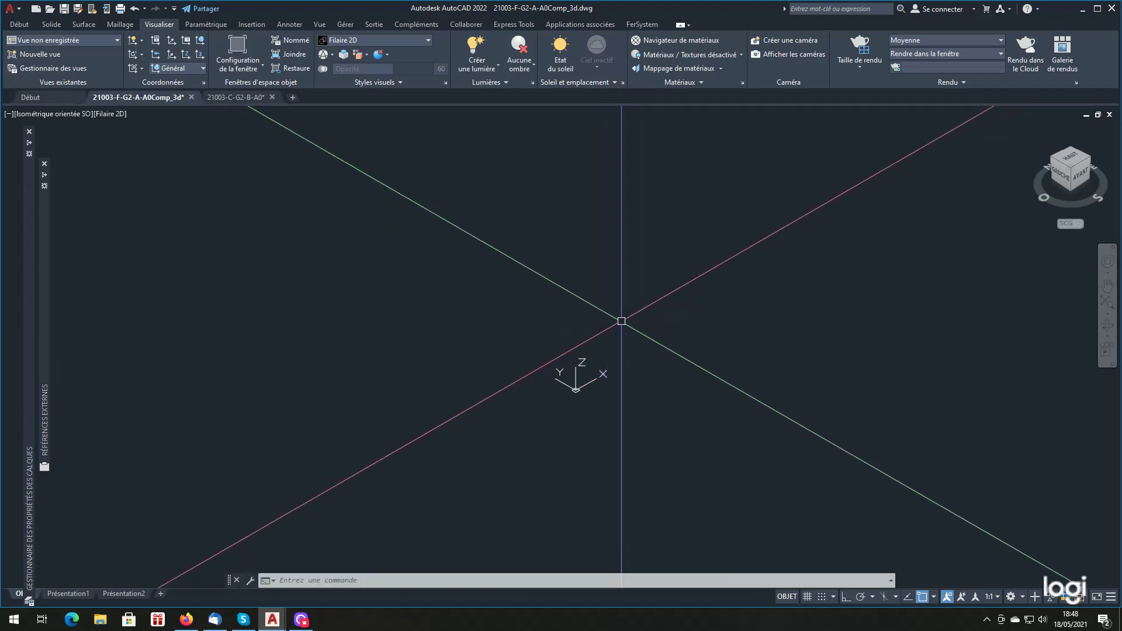
scroll(614, 315, "up", 5)
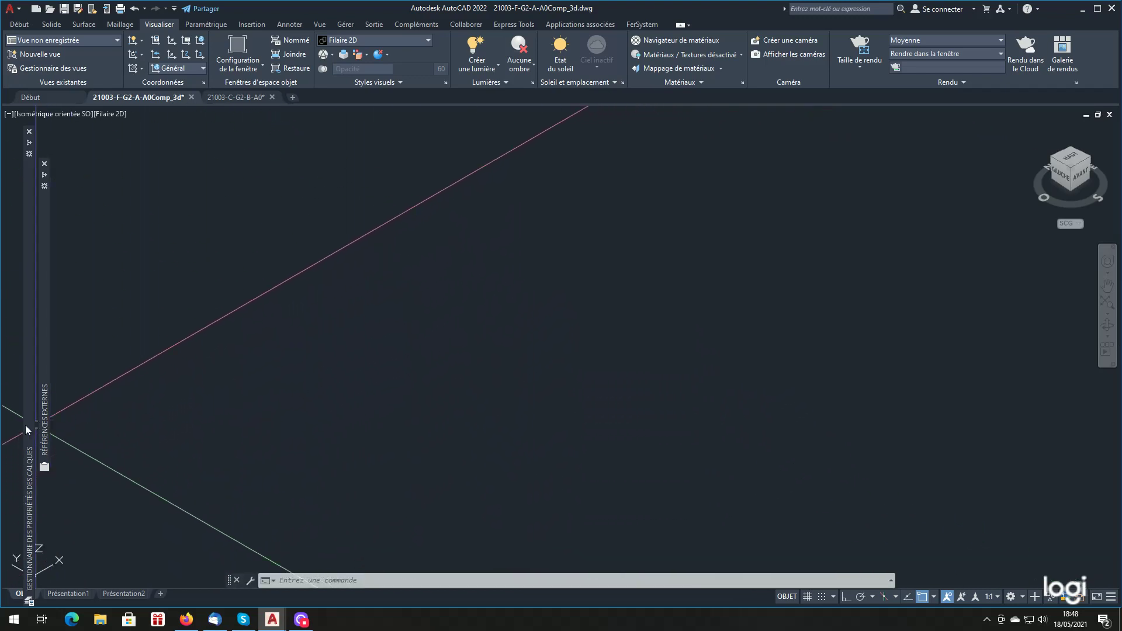
mouse_move(27, 430)
left_click(352, 188)
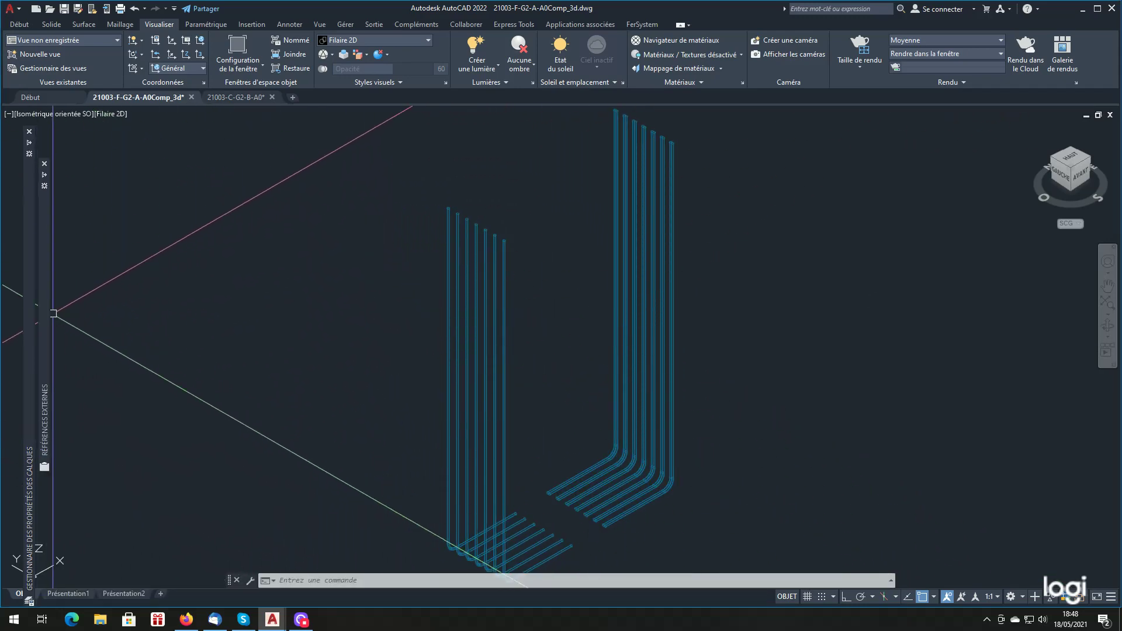
- Thaw the layers 202_HA32, 203_HA14, 204_HA12 and 205_HA12 of the second mast's reference one after another
mouse_move(33, 319)
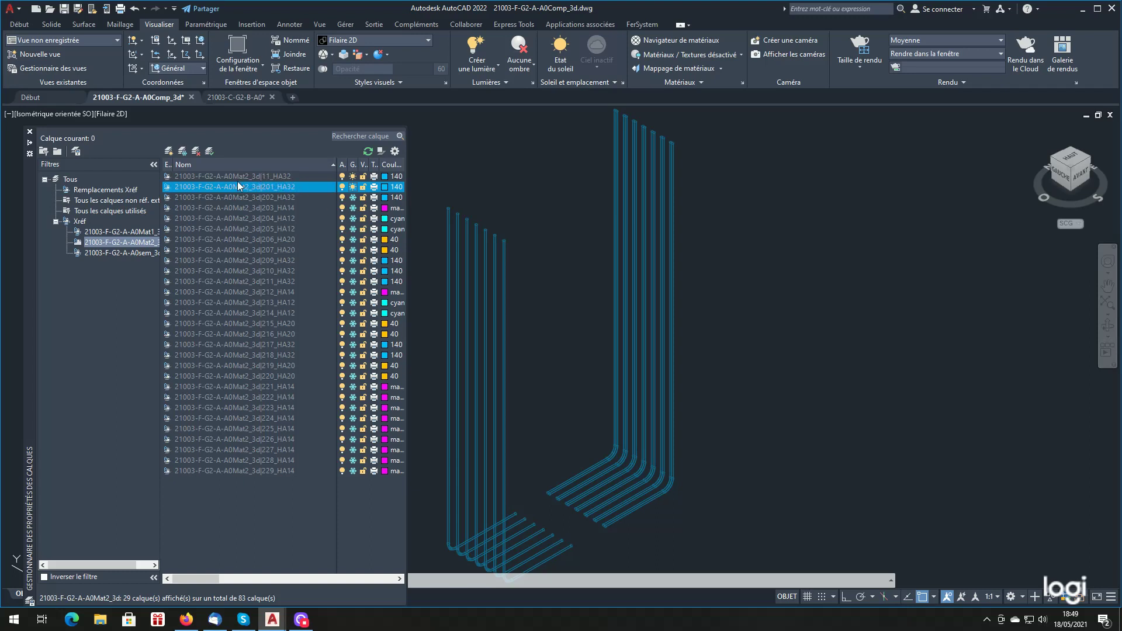
left_click(275, 197)
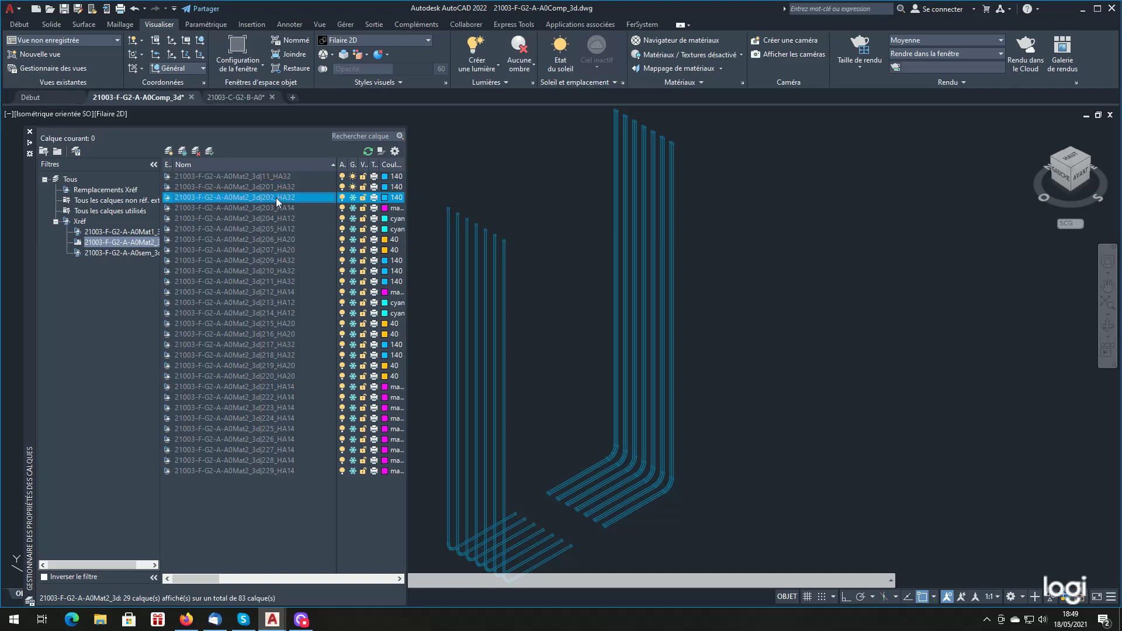
left_click(351, 197)
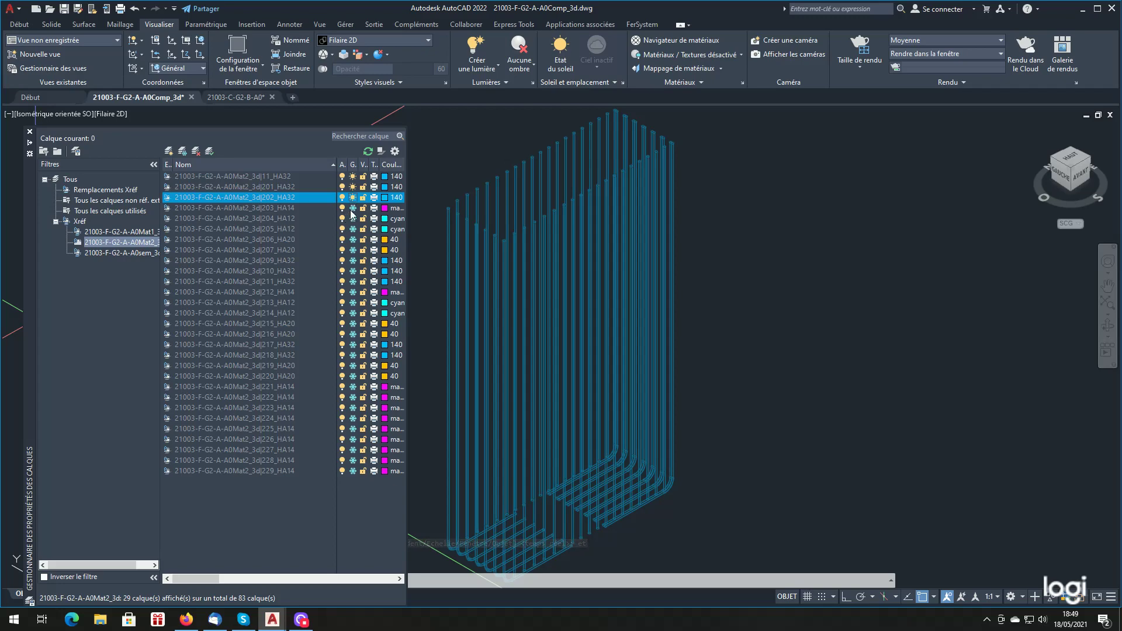
left_click(351, 209)
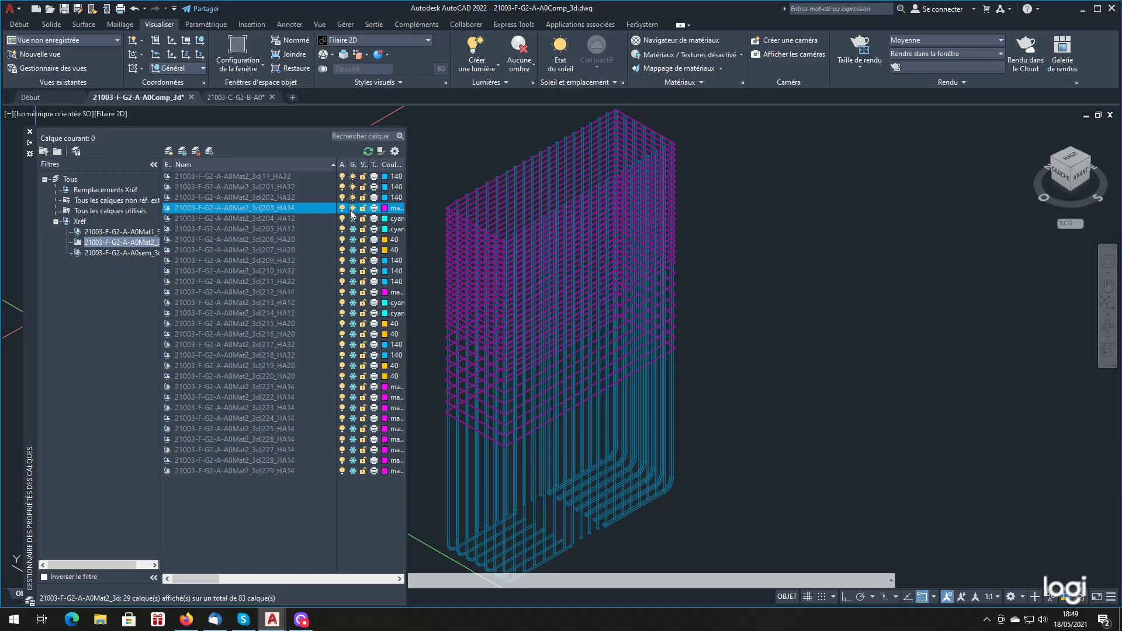
left_click(352, 219)
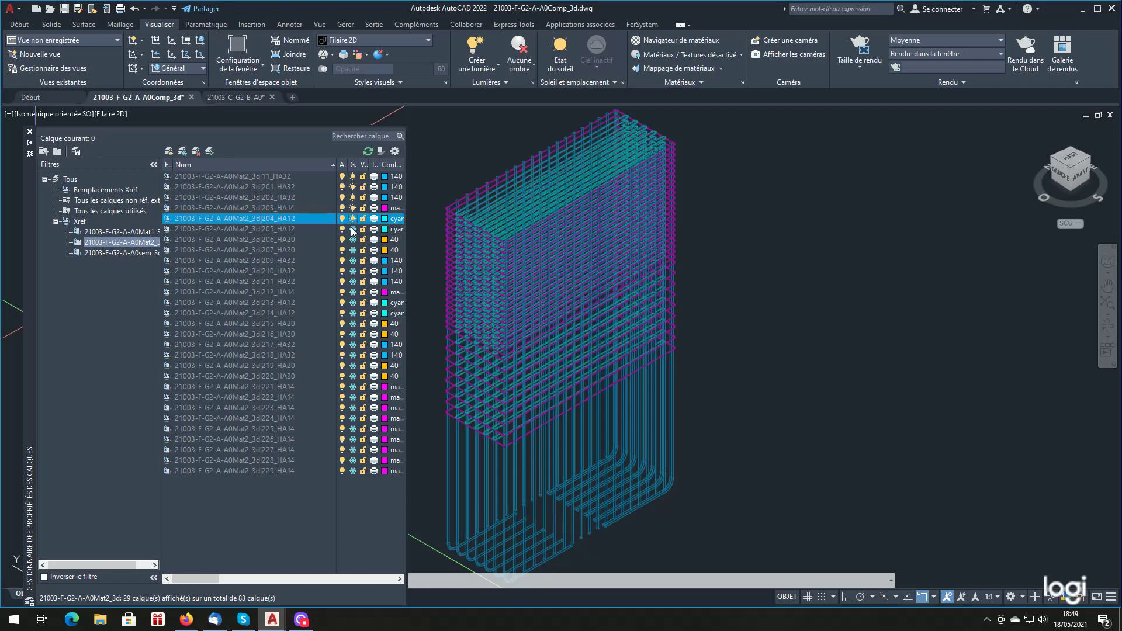
left_click(352, 229)
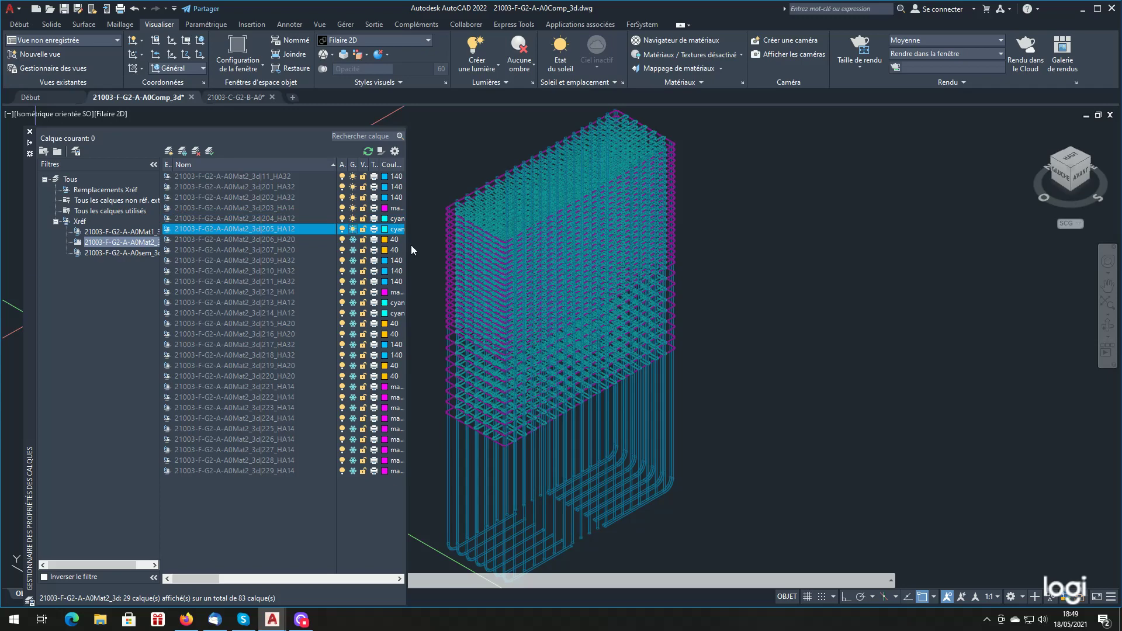
- Freeze the second mast's layers 201_HA32 through 205_HA12, leaving 11_HA32 thawed
scroll(982, 371, "down", 2)
scroll(779, 341, "up", 2)
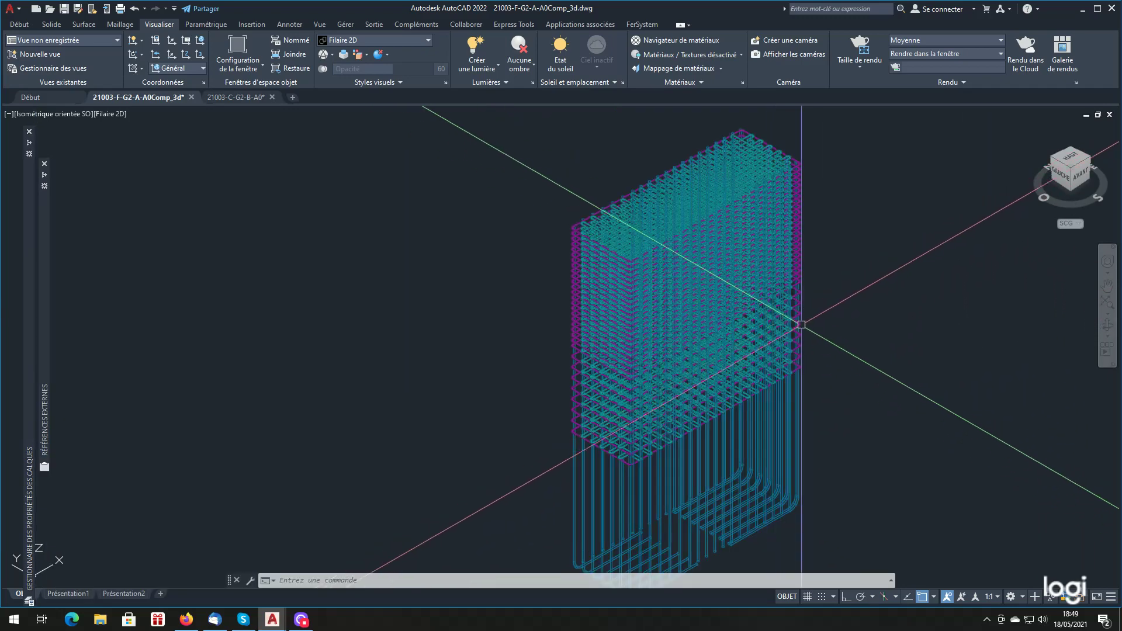
scroll(854, 296, "up", 2)
scroll(856, 303, "down", 3)
scroll(843, 289, "up", 2)
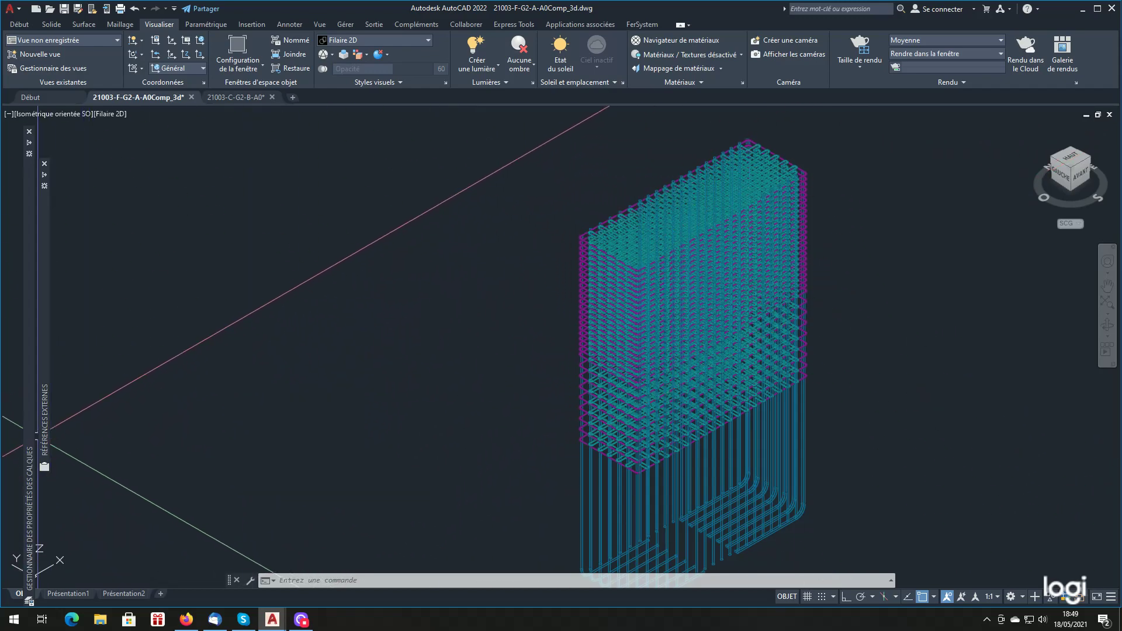
mouse_move(33, 437)
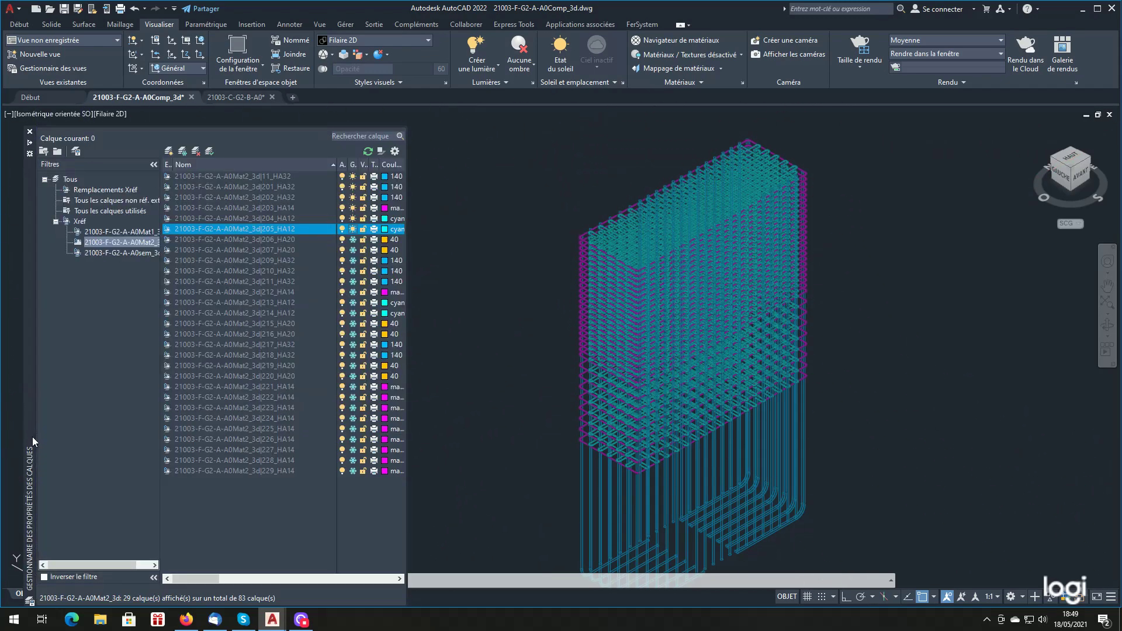
left_click(350, 216)
left_click(351, 208)
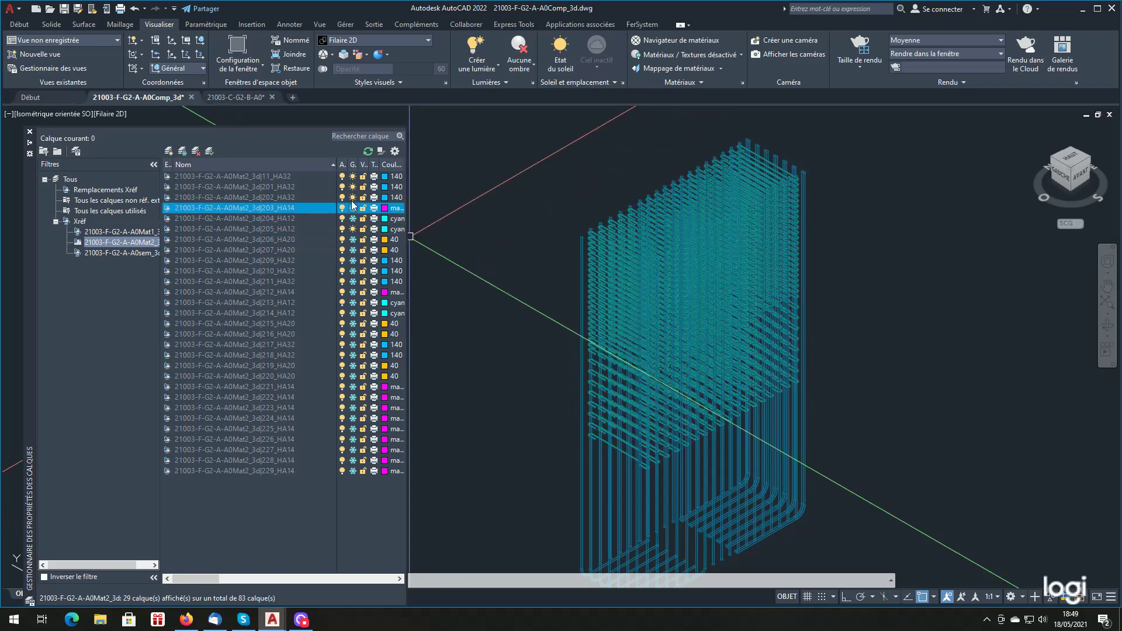
left_click(351, 197)
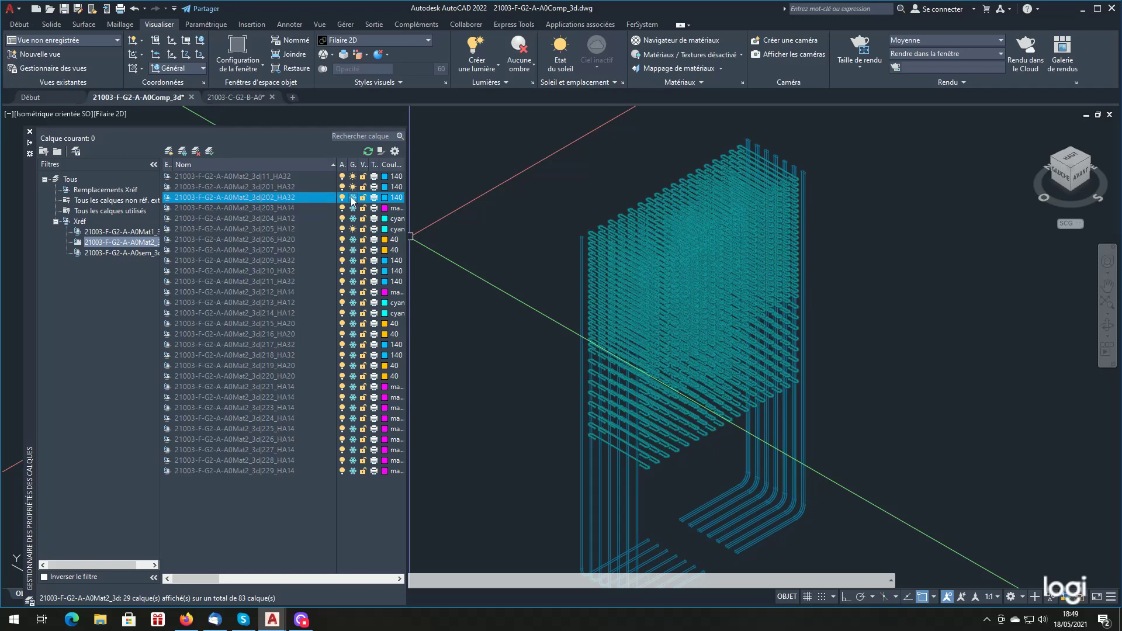
left_click(353, 187)
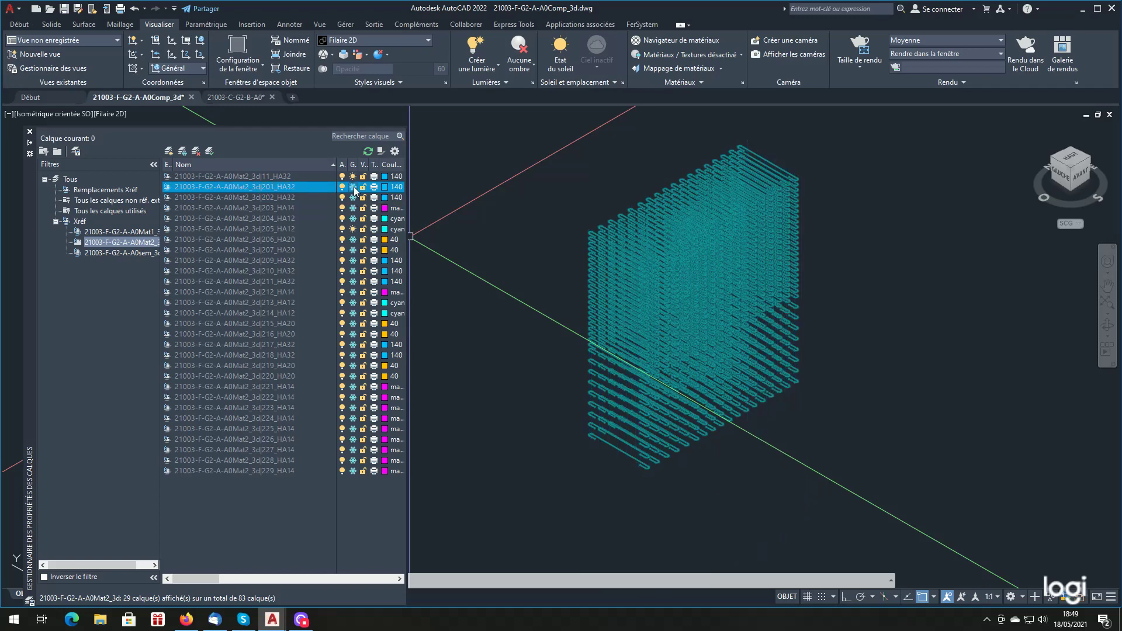
left_click(353, 229)
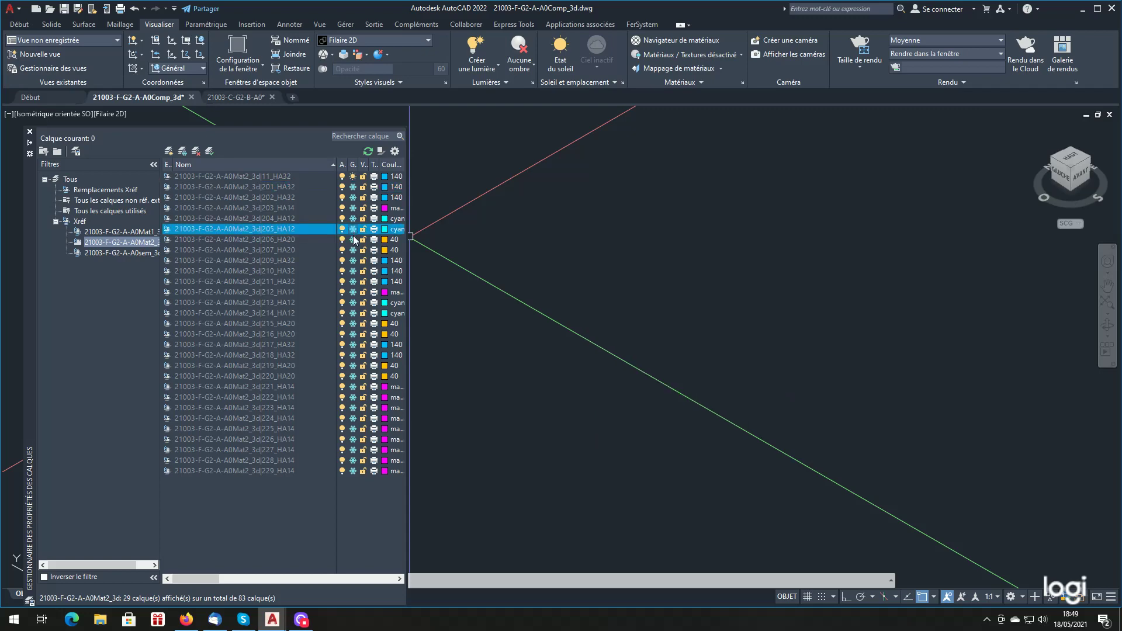
- Thaw the layer 206_HA20, the vertical bar layers 201_HA32 and 202_HA32, and the layer 207_HA20
left_click(353, 240)
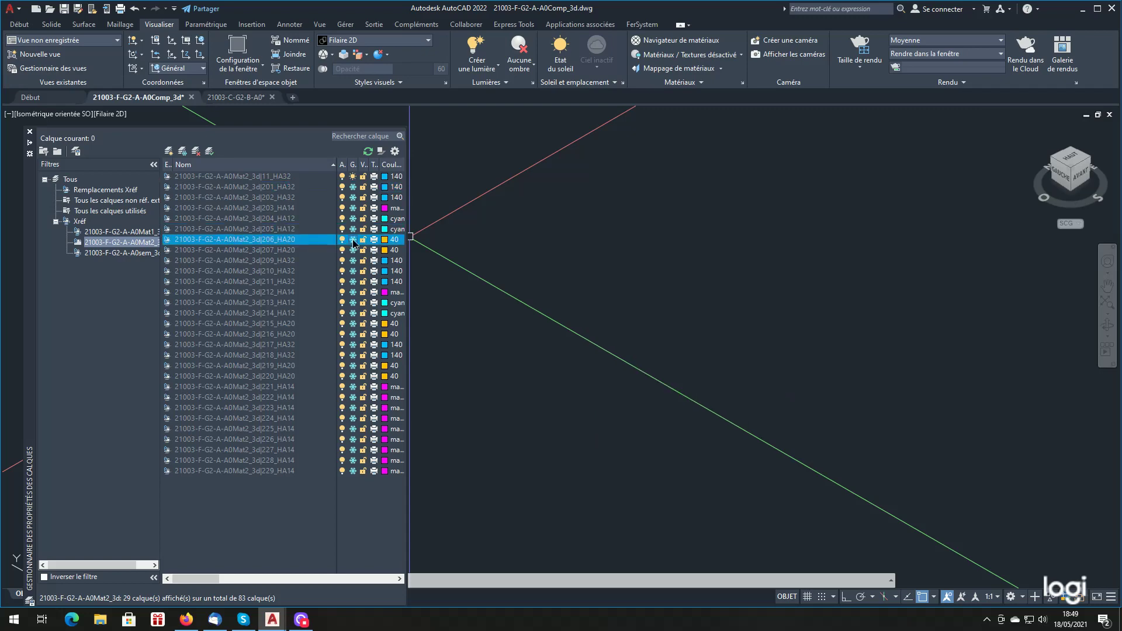
left_click(353, 187)
left_click(354, 198)
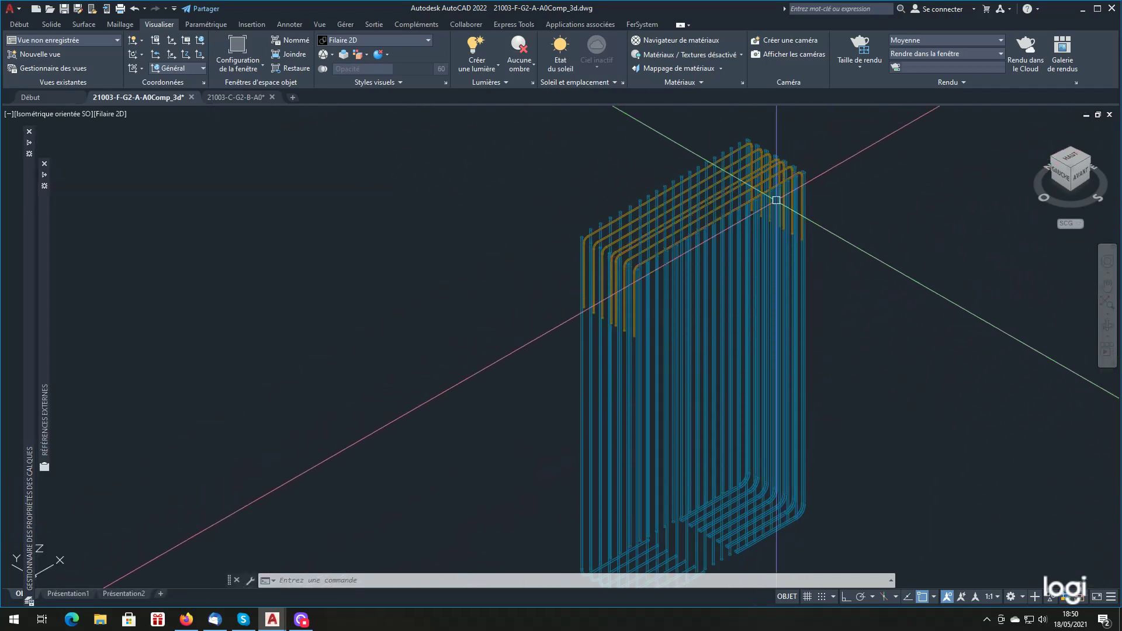
mouse_move(32, 417)
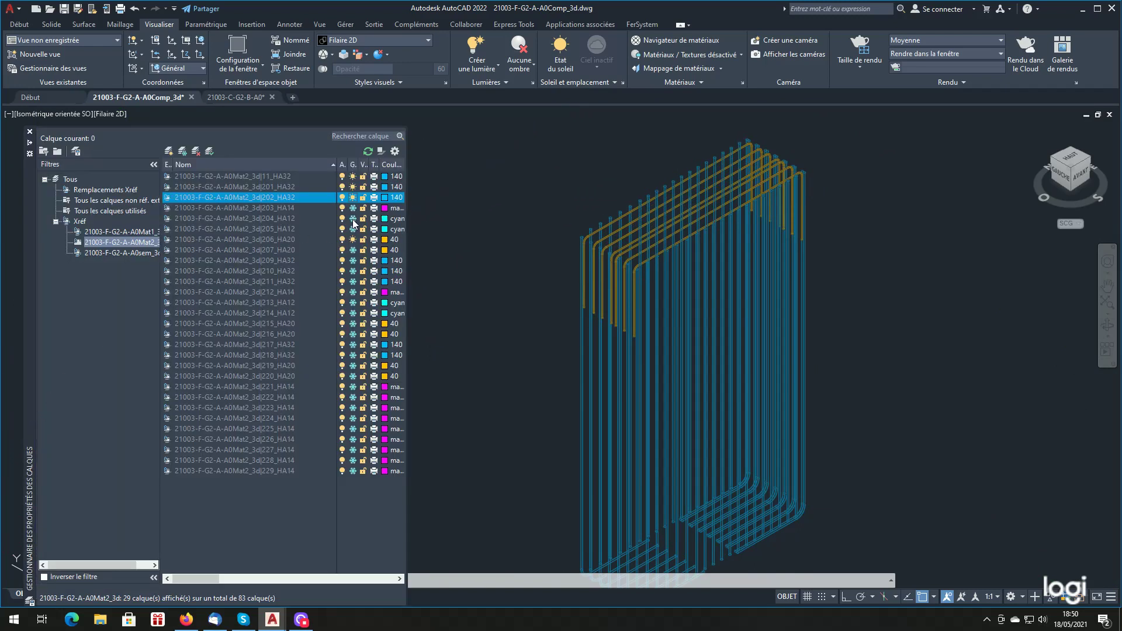
left_click(353, 249)
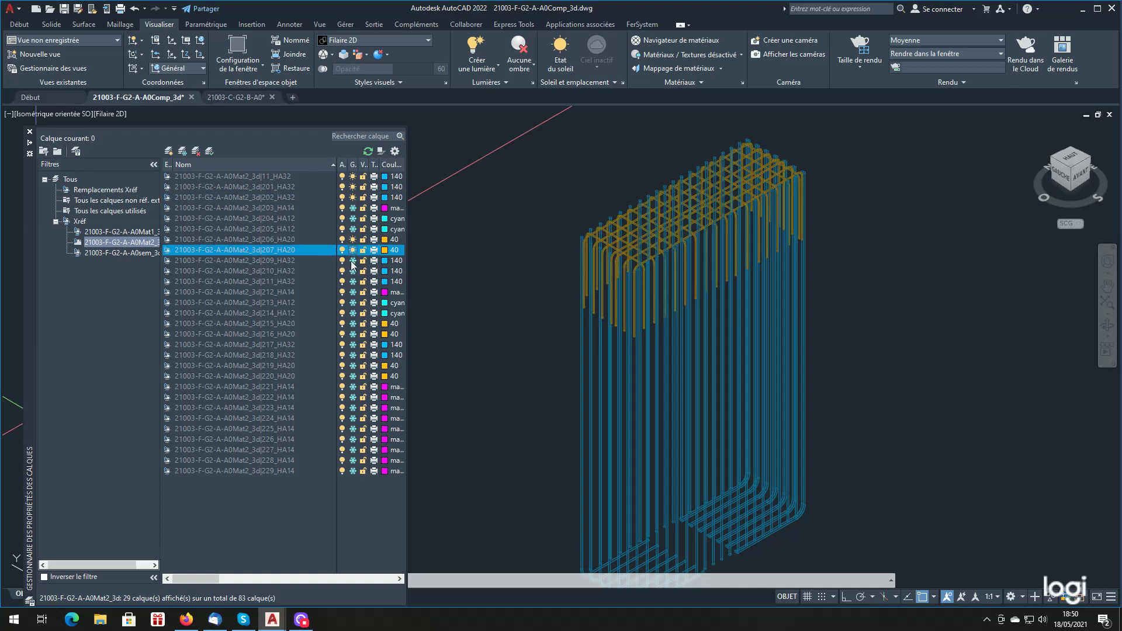
- Thaw the upper vertical bar layers 209_HA32, 210_HA32 and 211_HA32, keeping the upper part of the mast in view
left_click(351, 260)
left_click(351, 261)
scroll(958, 309, "down", 4)
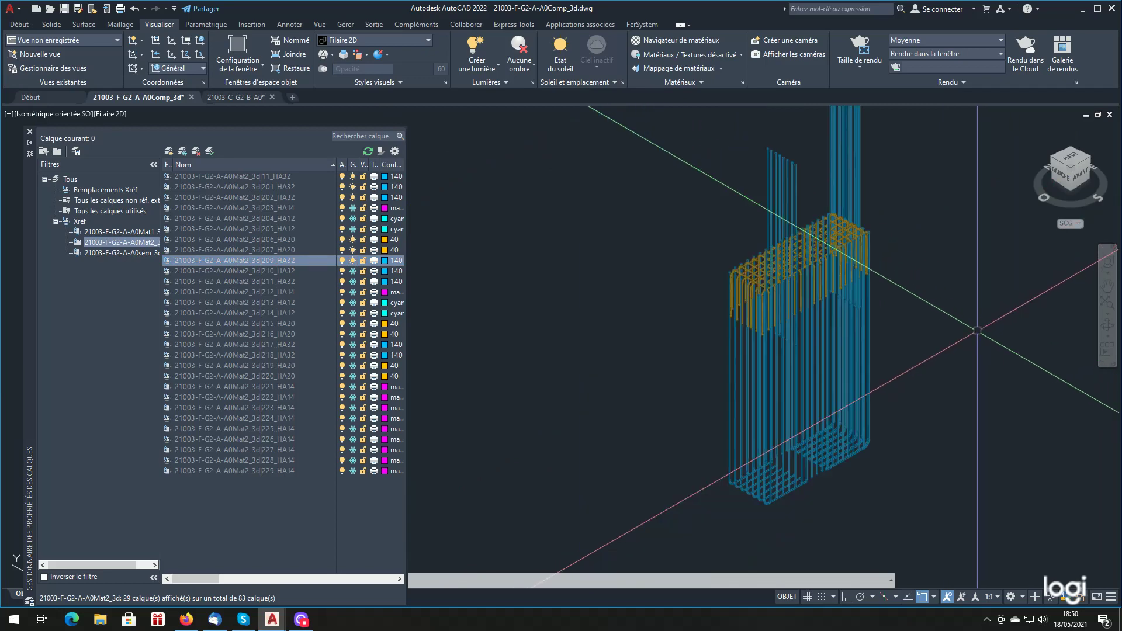
scroll(958, 304, "up", 2)
scroll(956, 234, "down", 2)
scroll(952, 192, "up", 2)
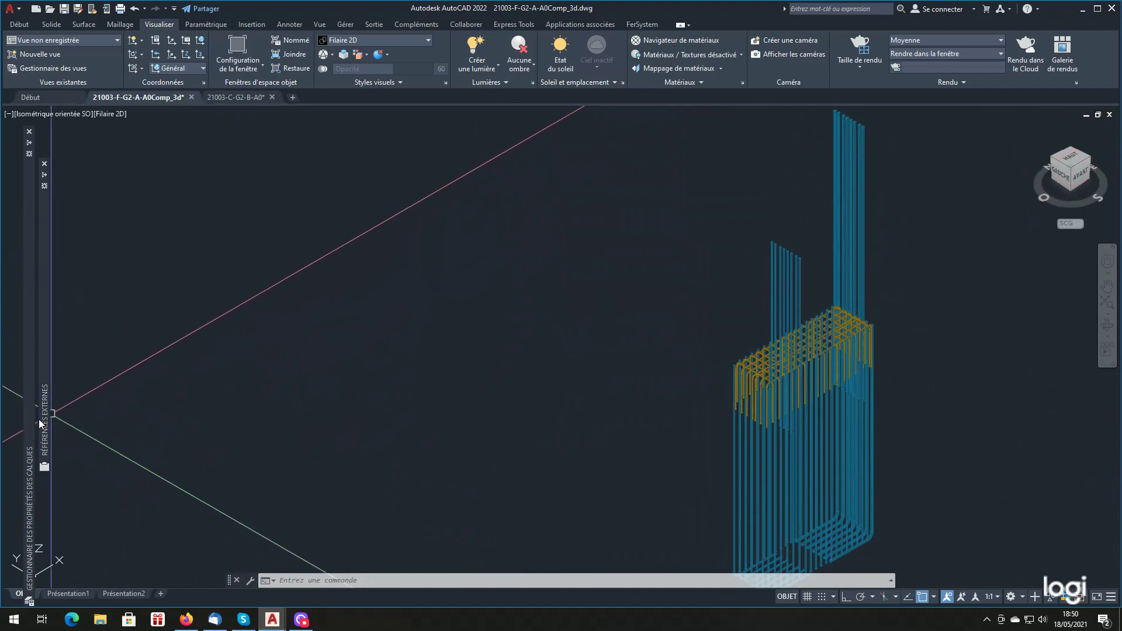
mouse_move(29, 422)
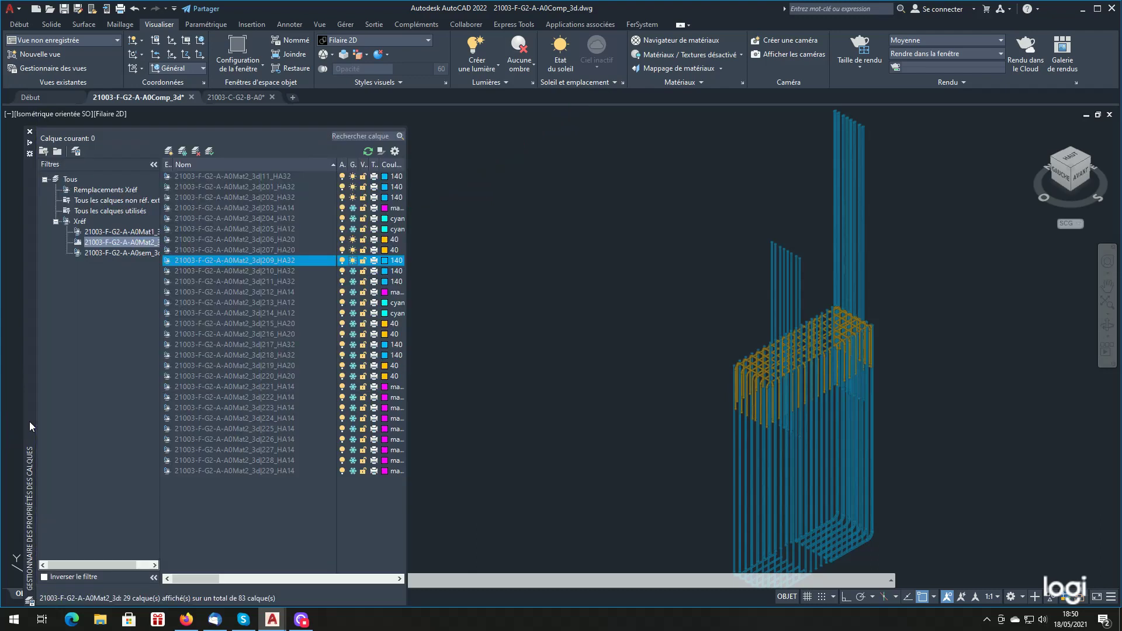
left_click(352, 271)
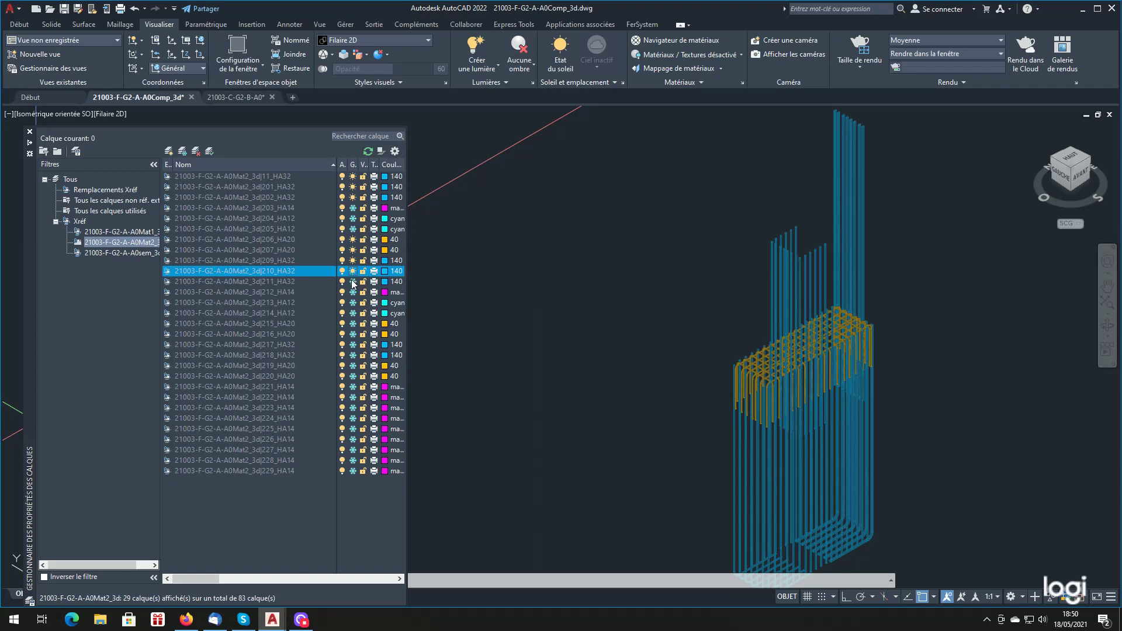
left_click(352, 282)
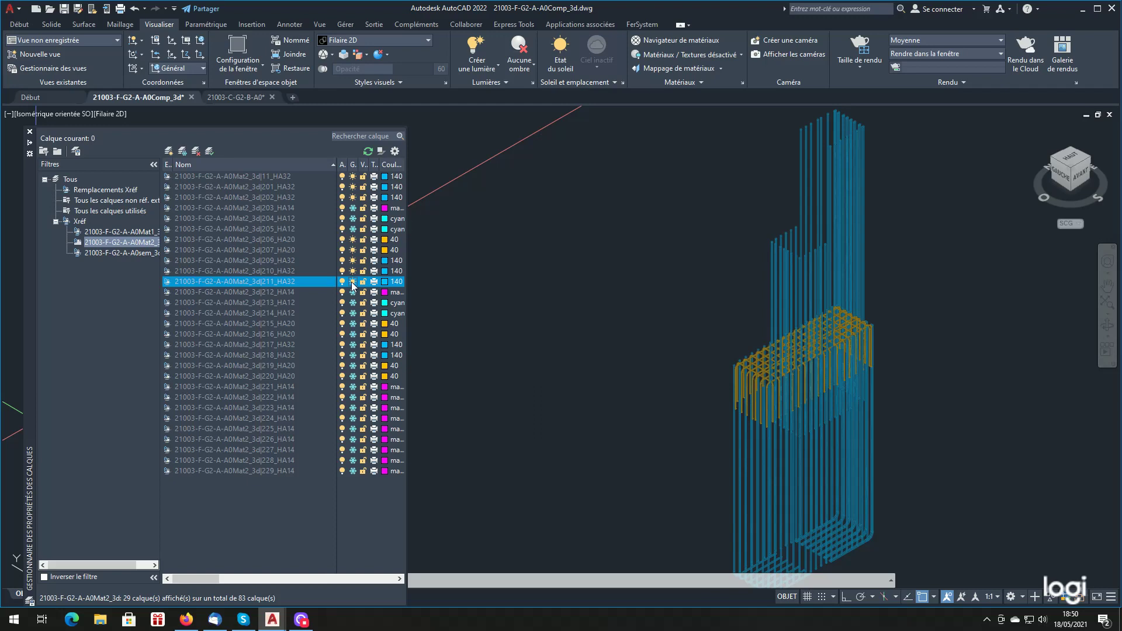
- Thaw the upper section's layers 212_HA14, 213_HA12, 214_HA12, 215_HA20 and 216_HA20 one by one
left_click(353, 292)
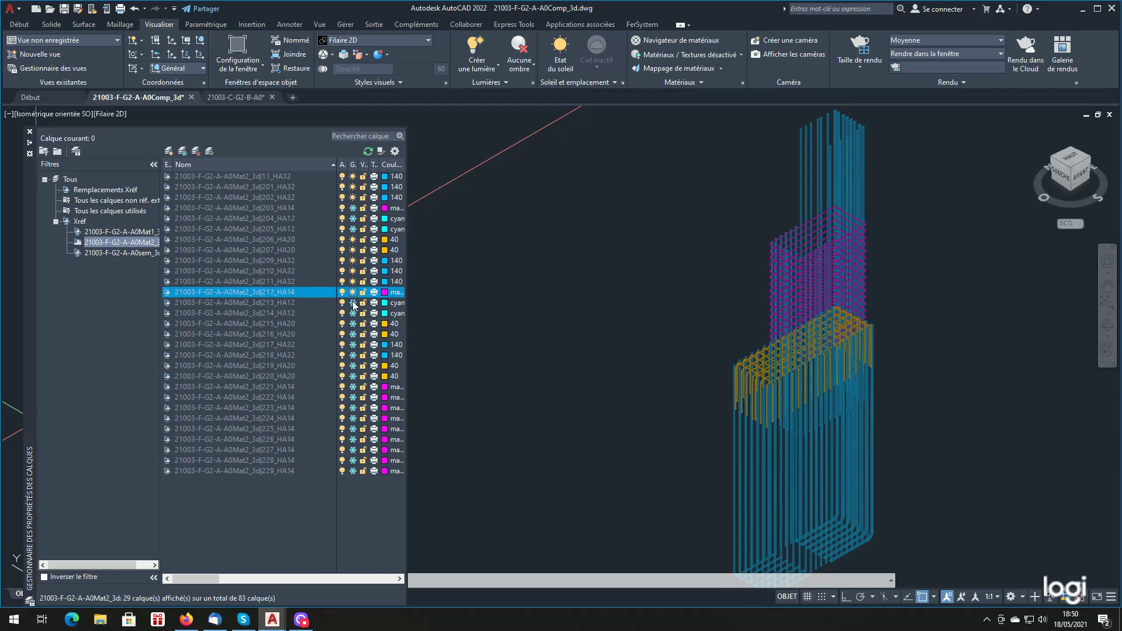
left_click(352, 302)
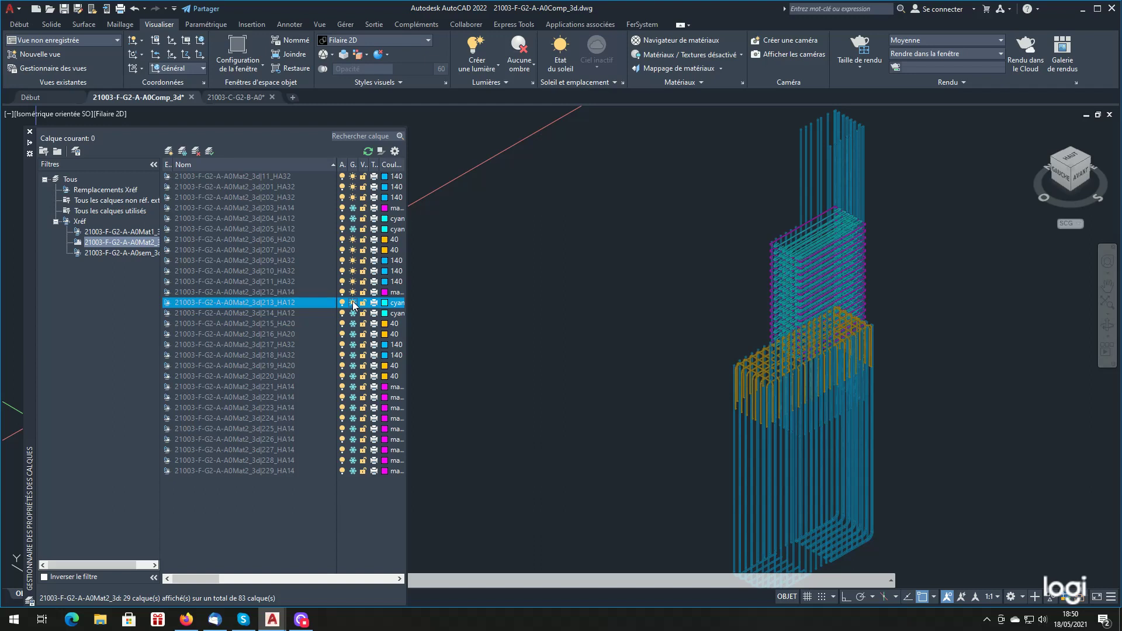
left_click(351, 313)
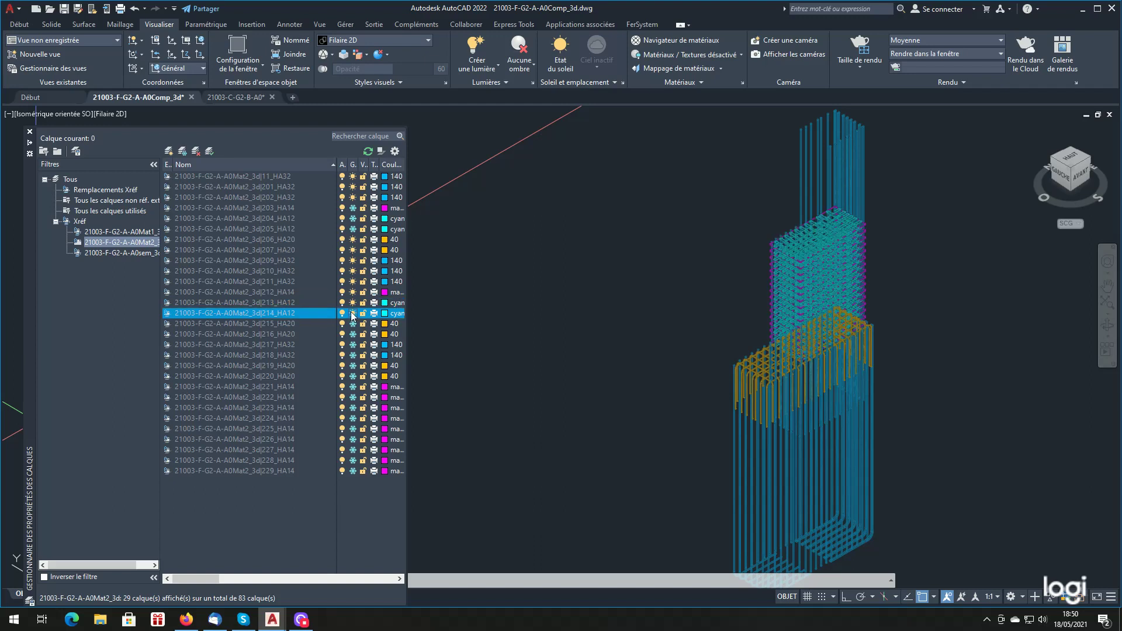
left_click(353, 323)
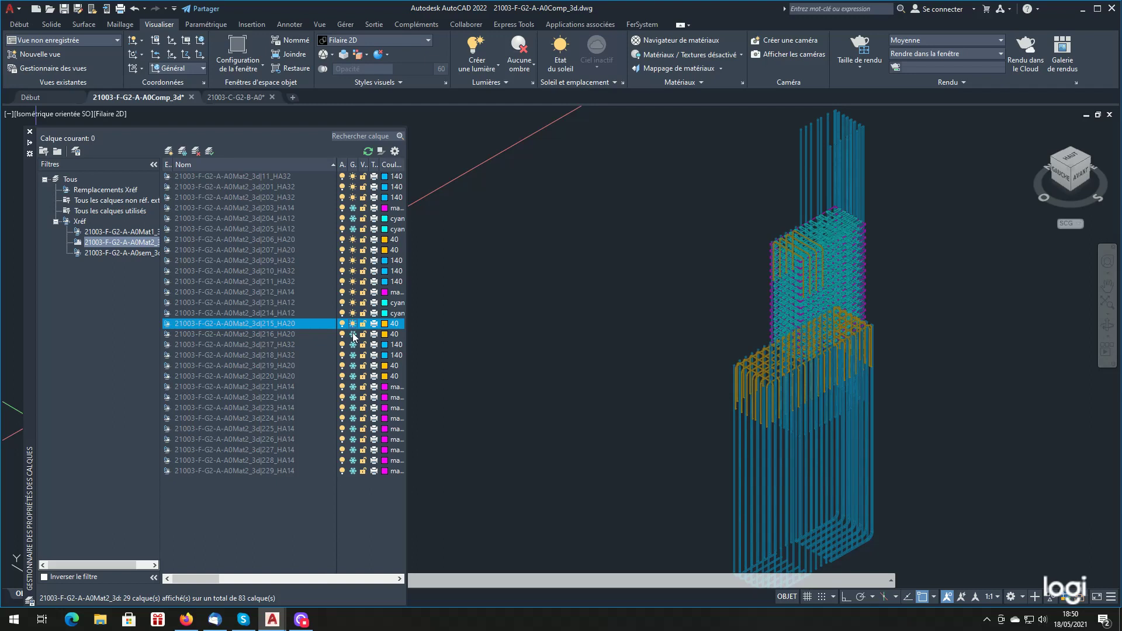
left_click(352, 334)
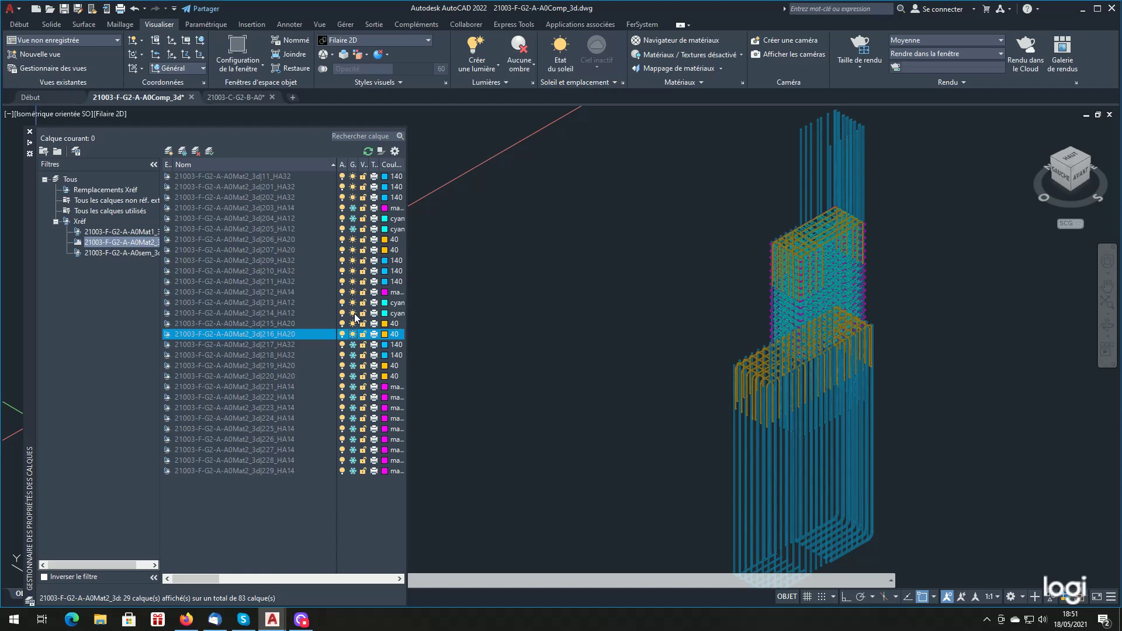
- Freeze the second mast's layers 206_HA20, 207_HA20 and 212_HA14 through 216_HA20, keeping the HA32 vertical bars thawed
left_click(353, 239)
left_click(352, 249)
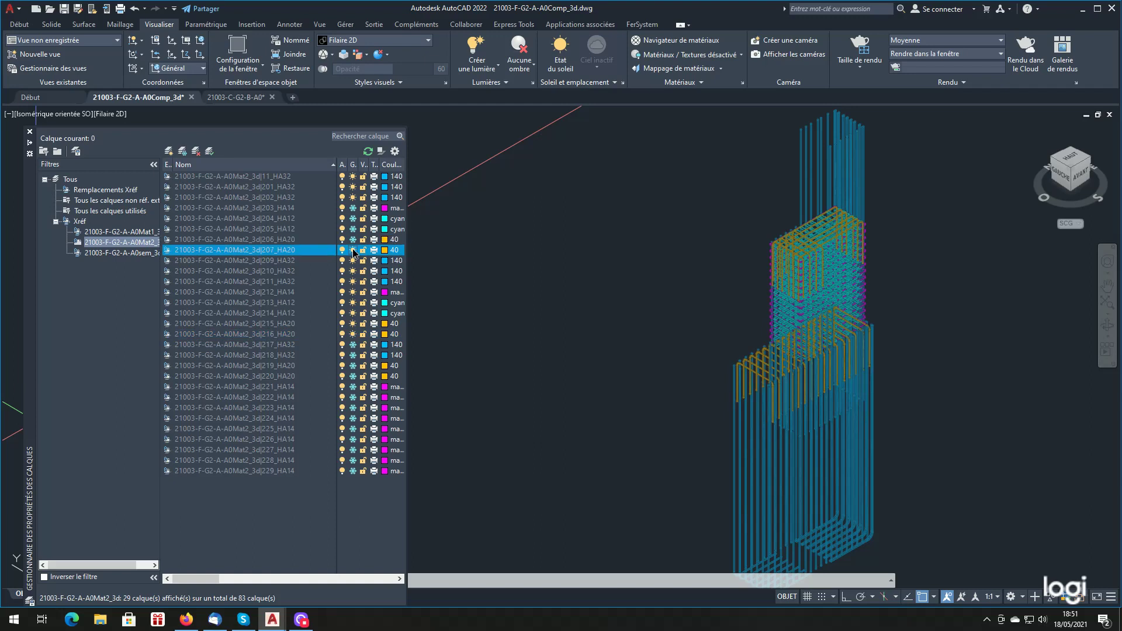
left_click(352, 292)
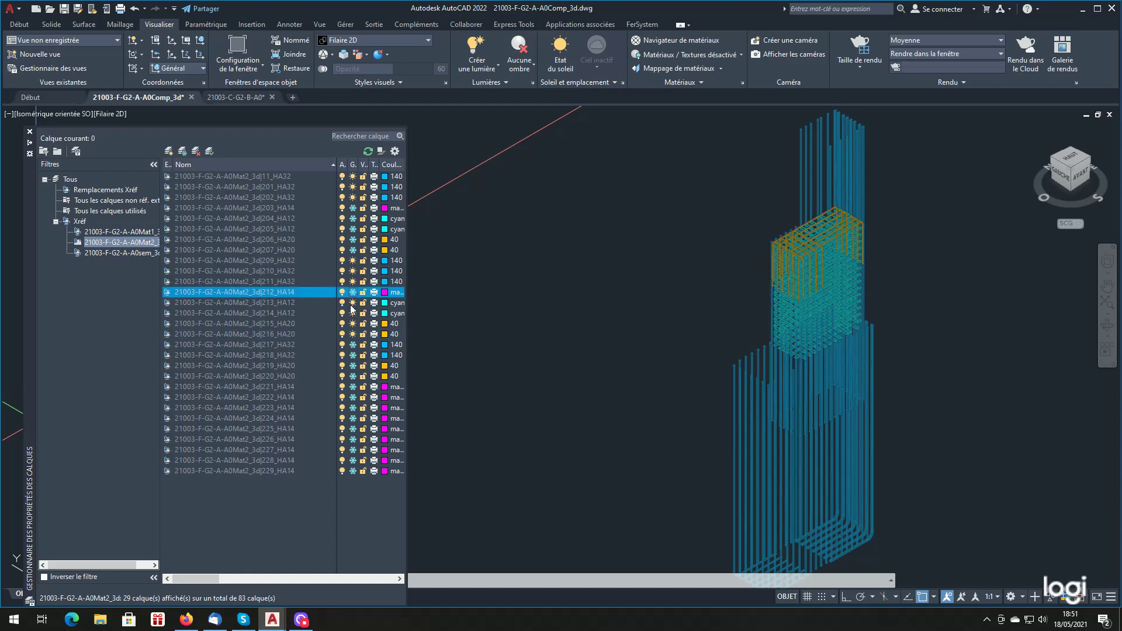
left_click(352, 302)
left_click(353, 313)
left_click(353, 323)
left_click(352, 334)
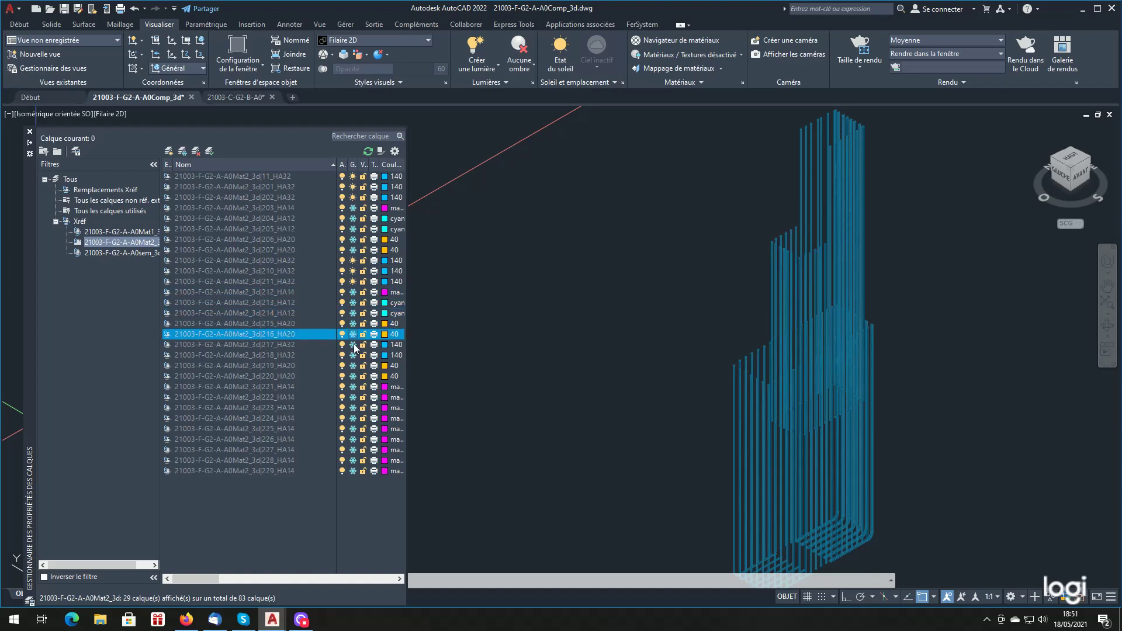
- Thaw the second mast's vertical bar layers 217_HA32 and 218_HA32 and its U-bar layers 219_HA20 and 220_HA20
left_click(352, 345)
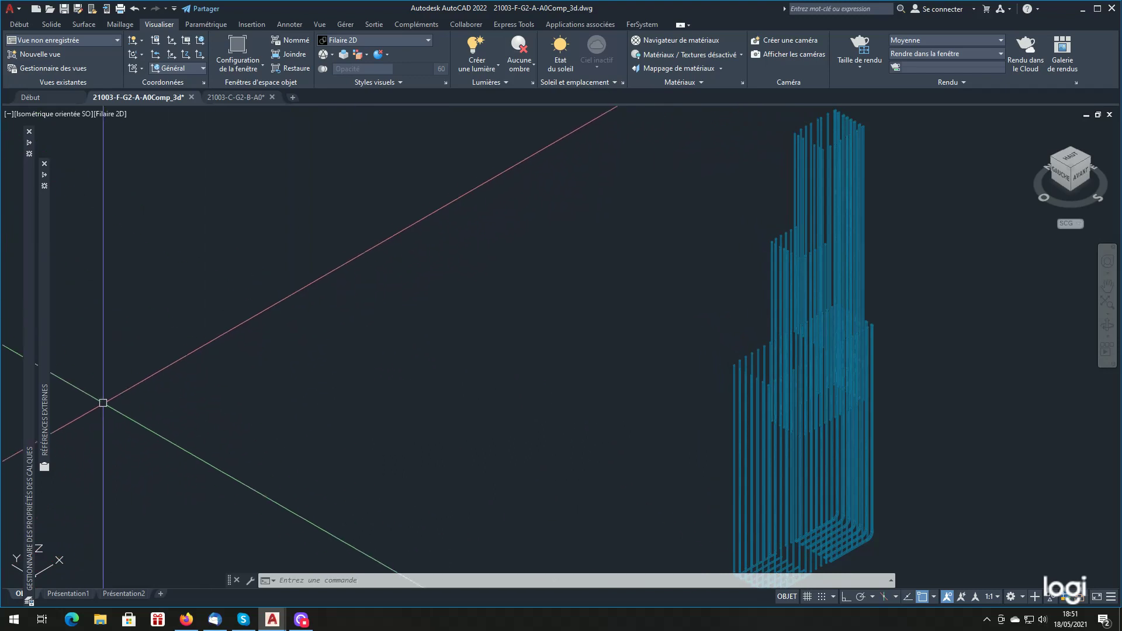
mouse_move(28, 420)
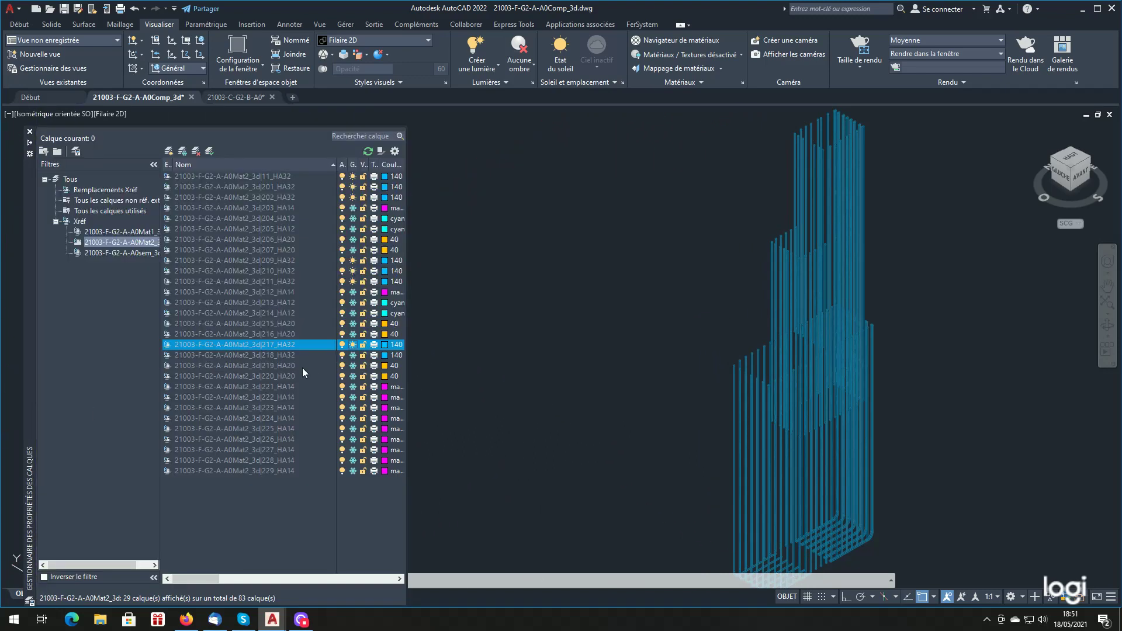
left_click(352, 355)
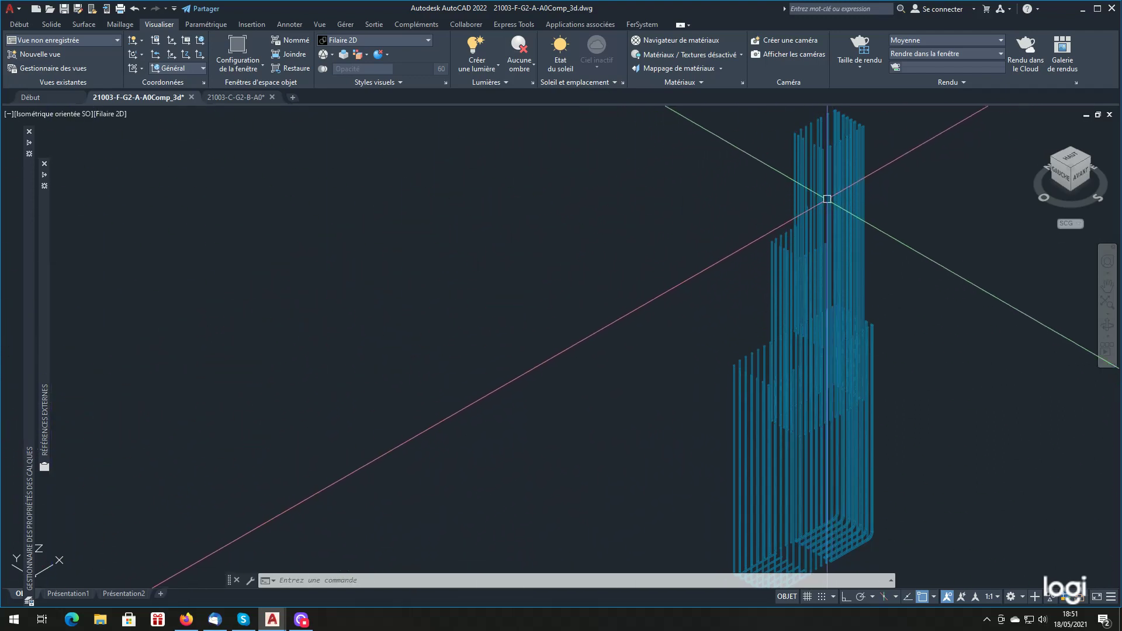
mouse_move(33, 408)
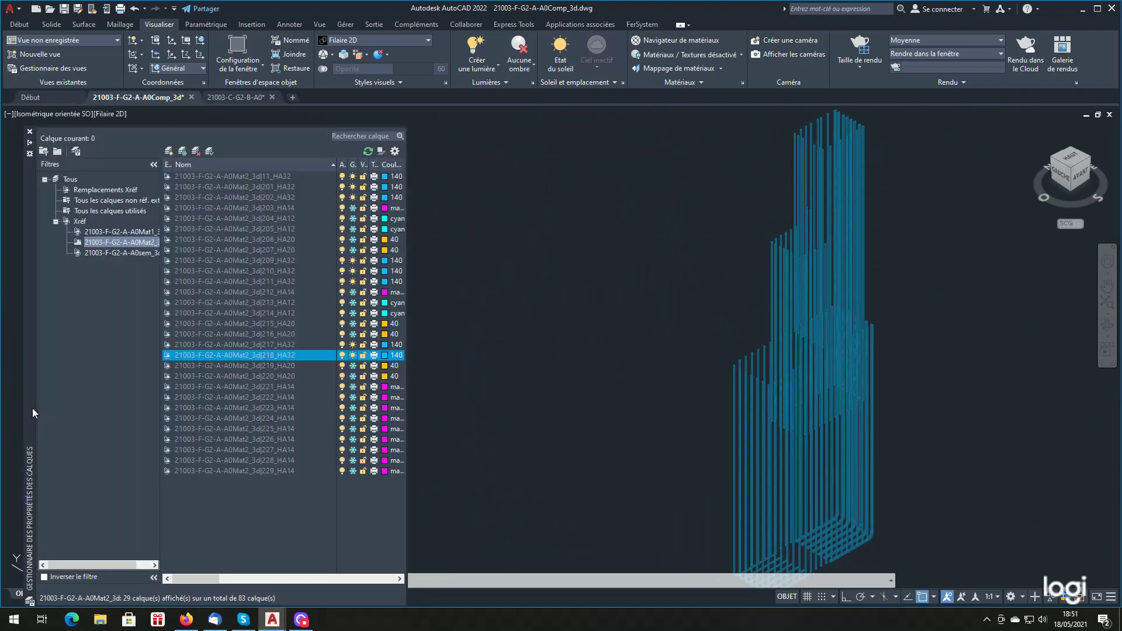
left_click(352, 365)
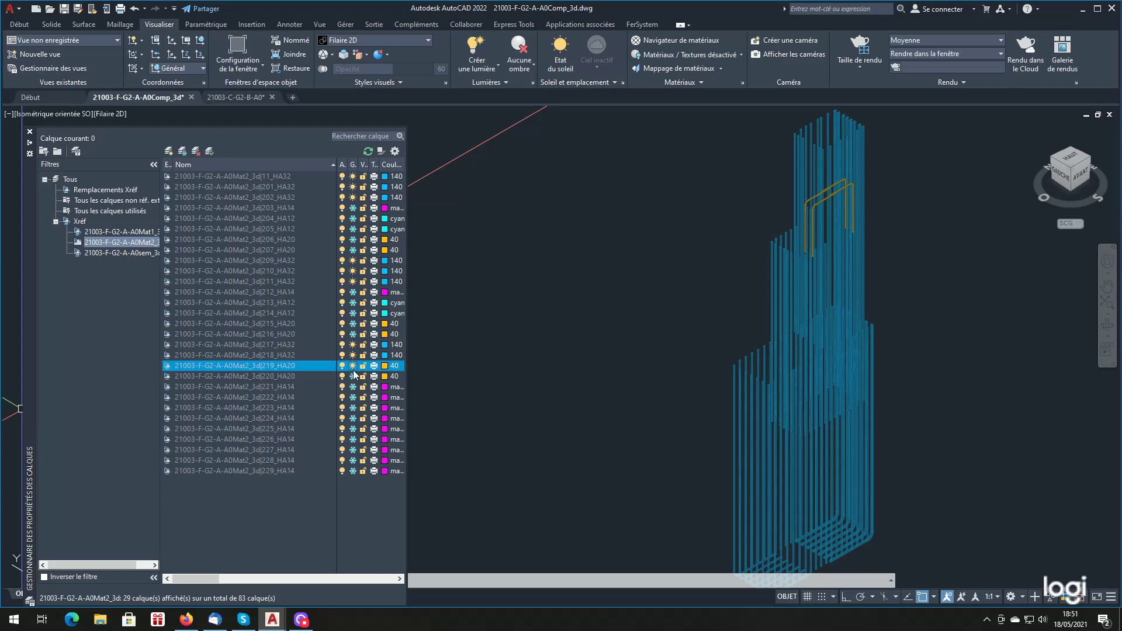
left_click(353, 376)
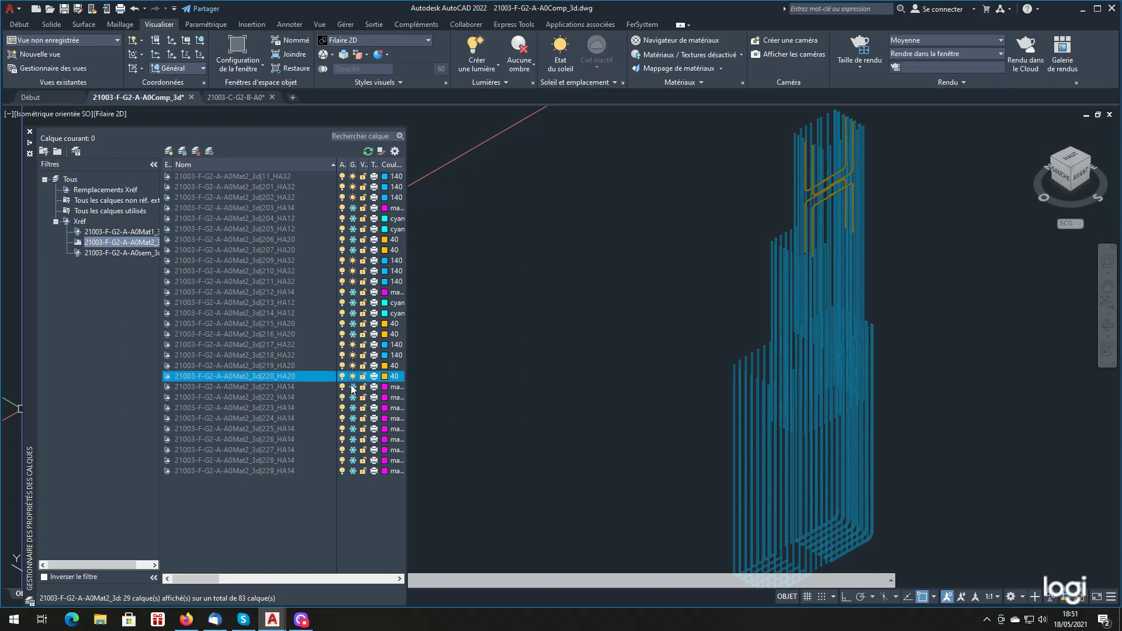
- Thaw the second mast's magenta tie layers 221_HA14 through 225_HA14 one by one
left_click(353, 387)
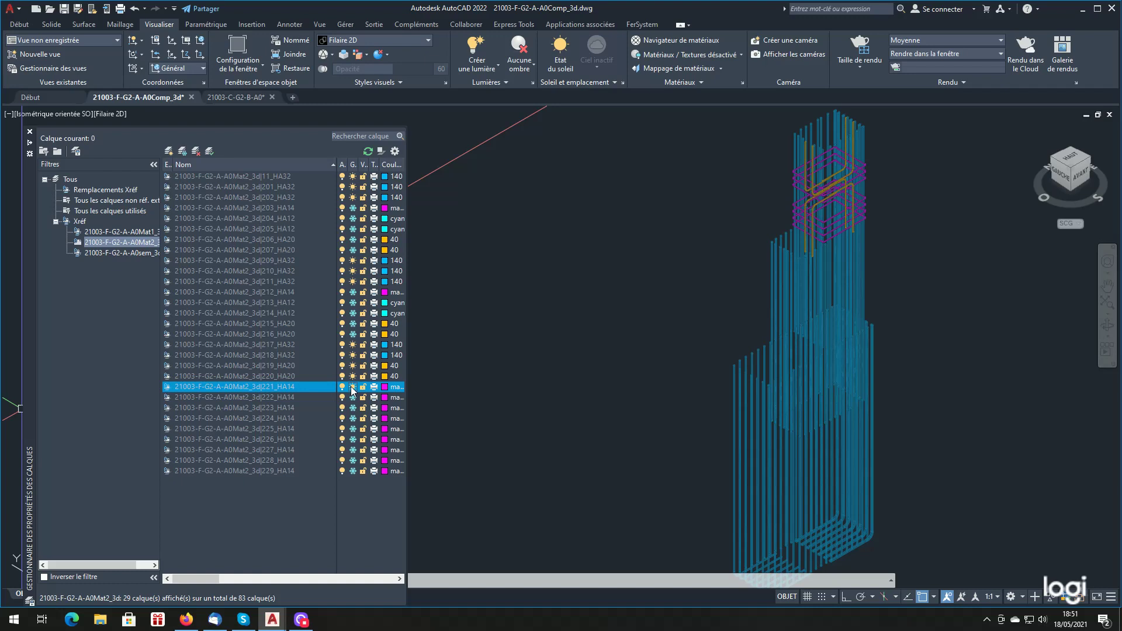
left_click(353, 397)
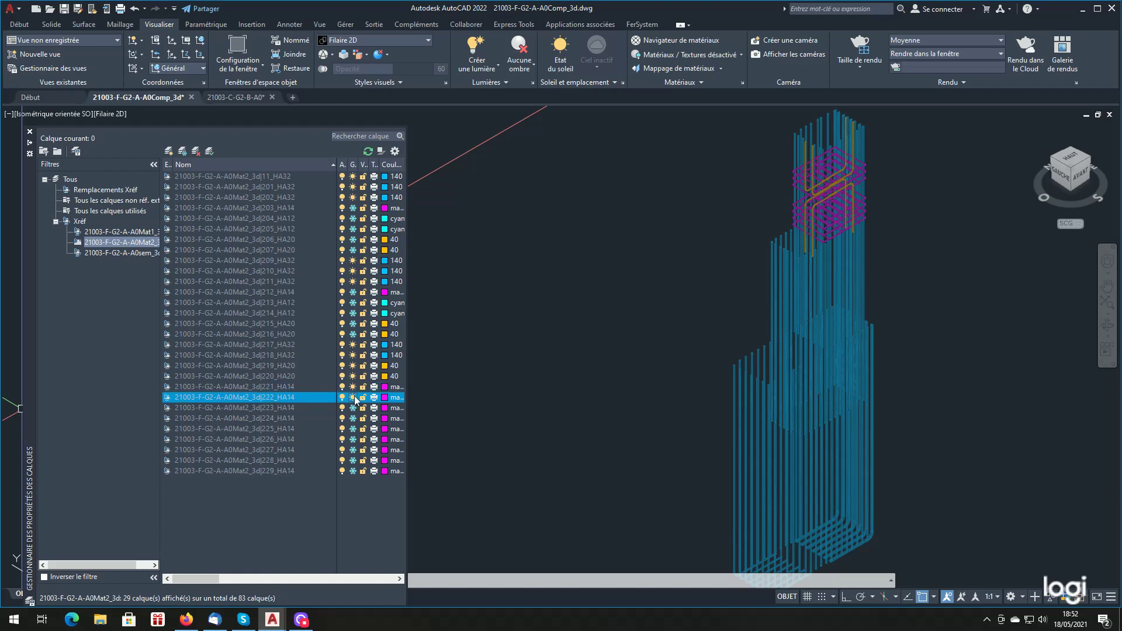
left_click(353, 408)
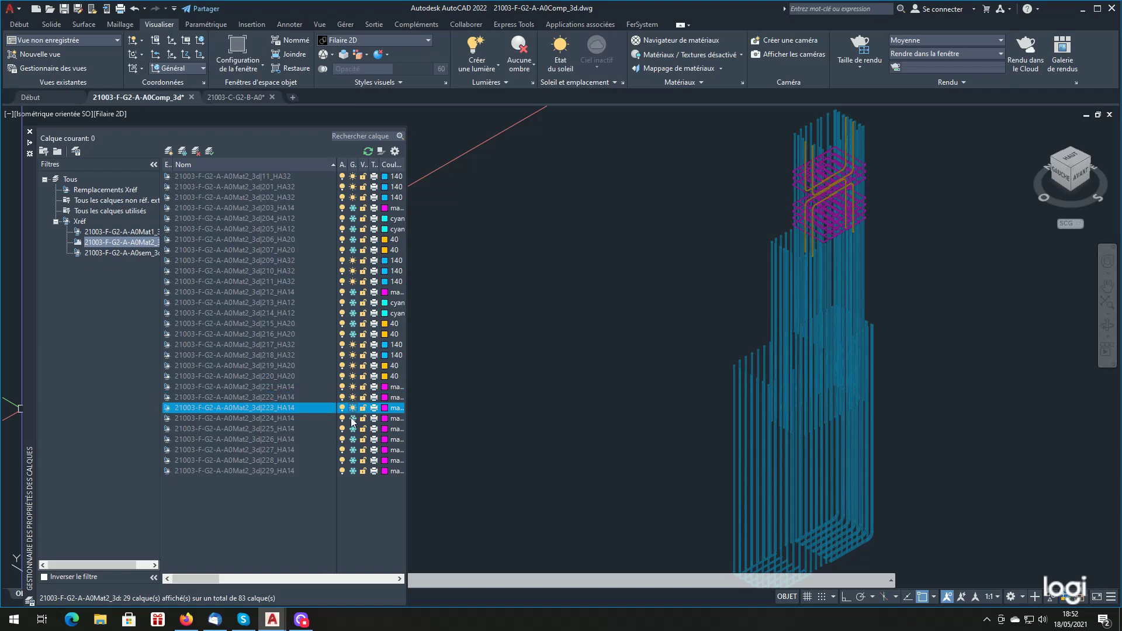
left_click(352, 418)
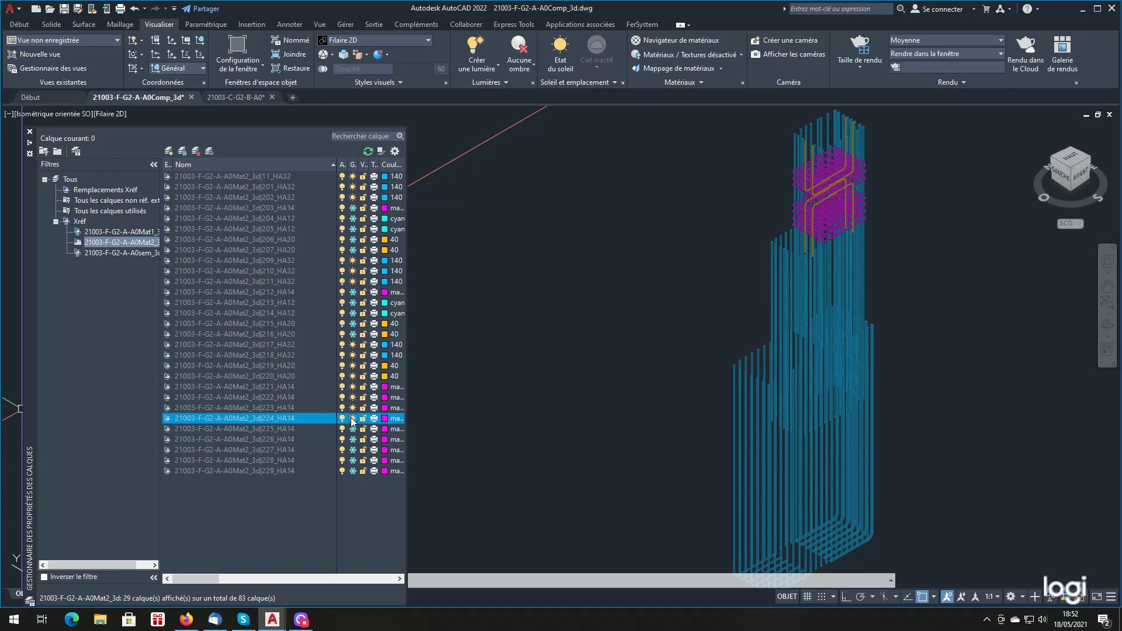
left_click(355, 429)
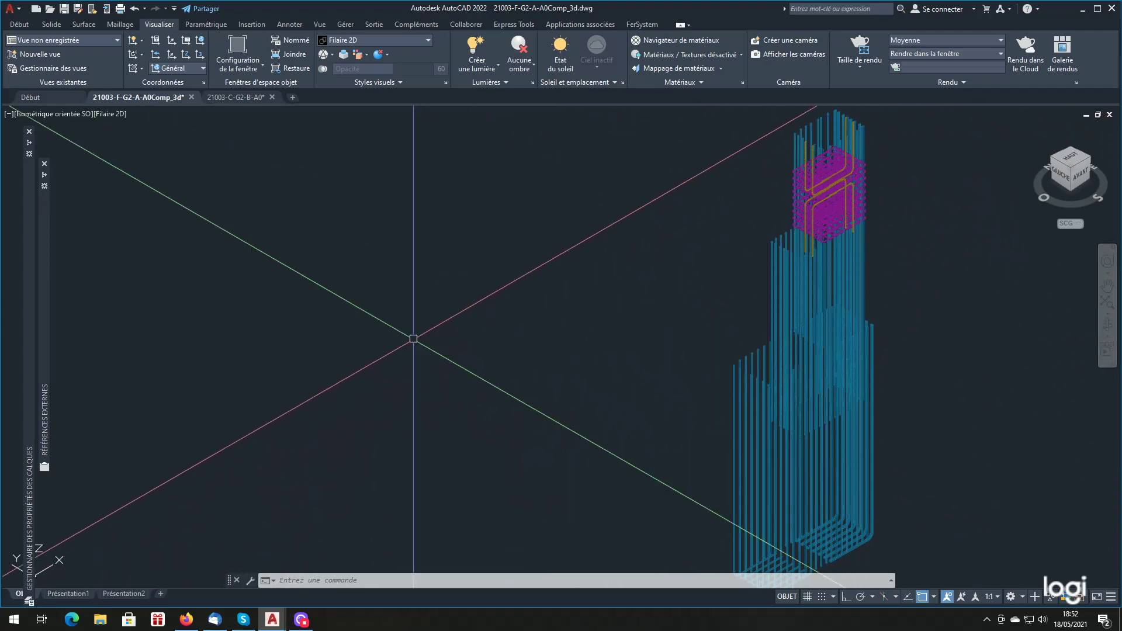
- Thaw the second mast's remaining tie layers 226_HA14 through 229_HA14
mouse_move(29, 471)
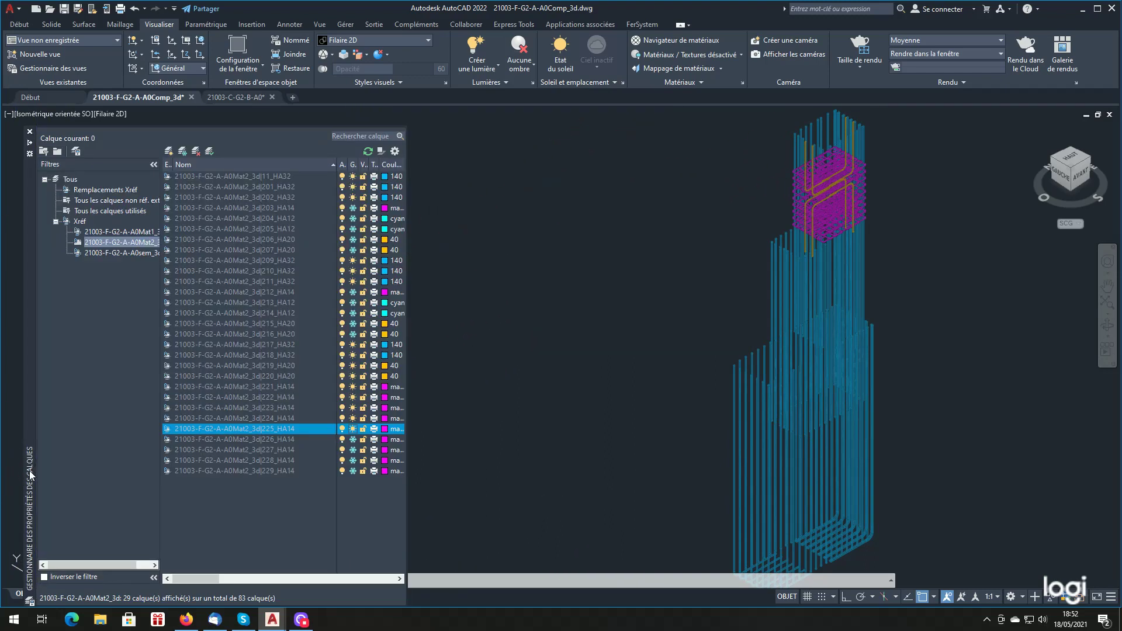
left_click(353, 440)
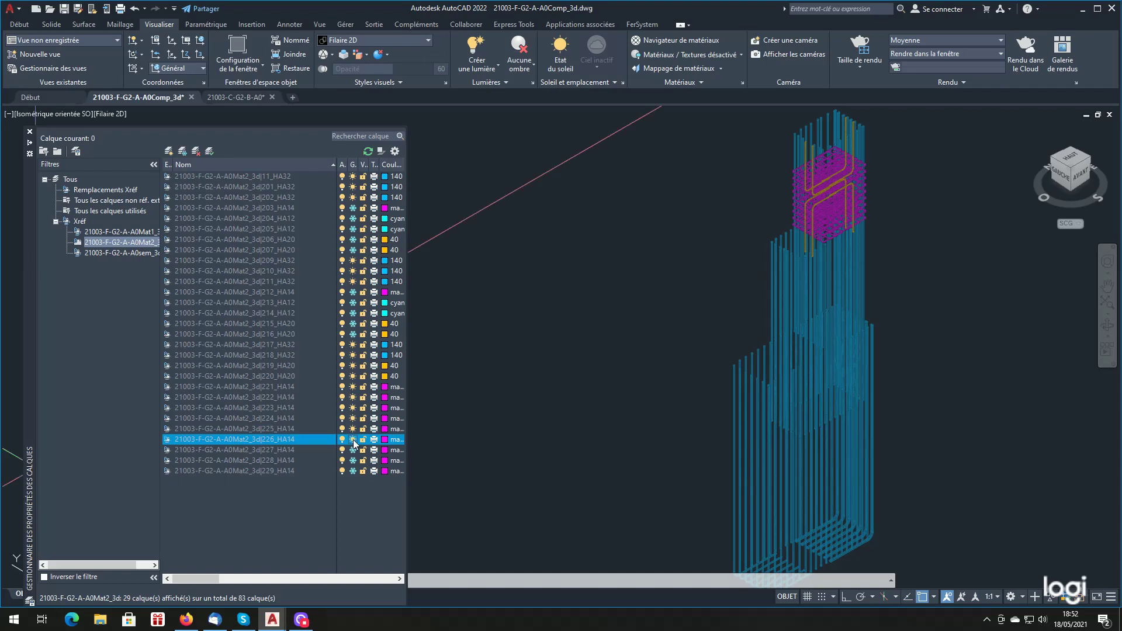
left_click(353, 449)
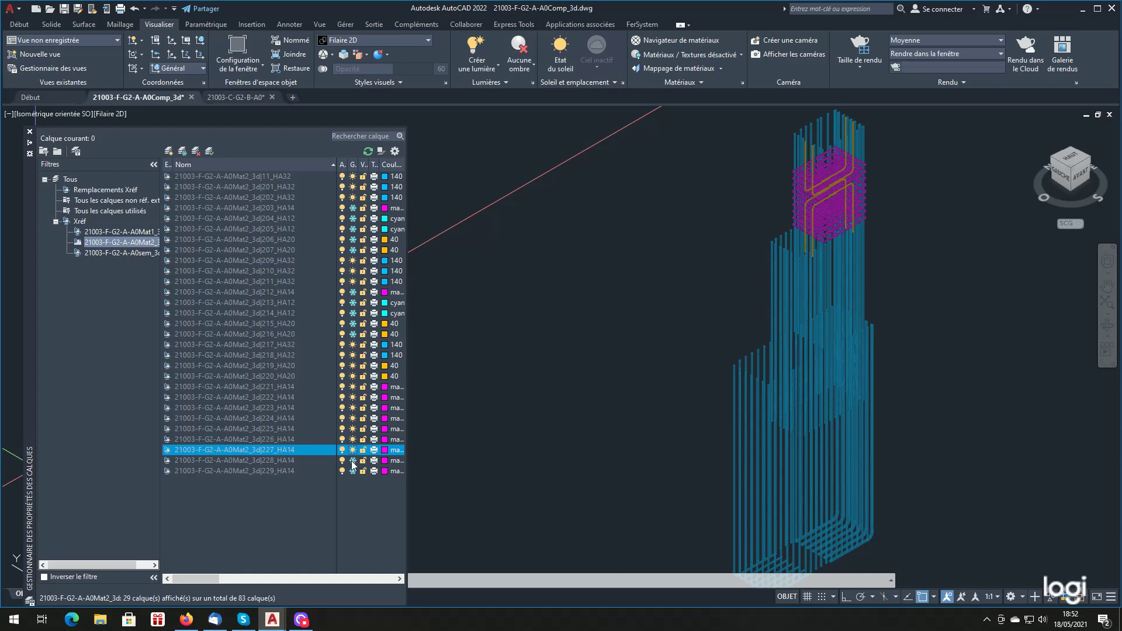
left_click(352, 460)
left_click(353, 471)
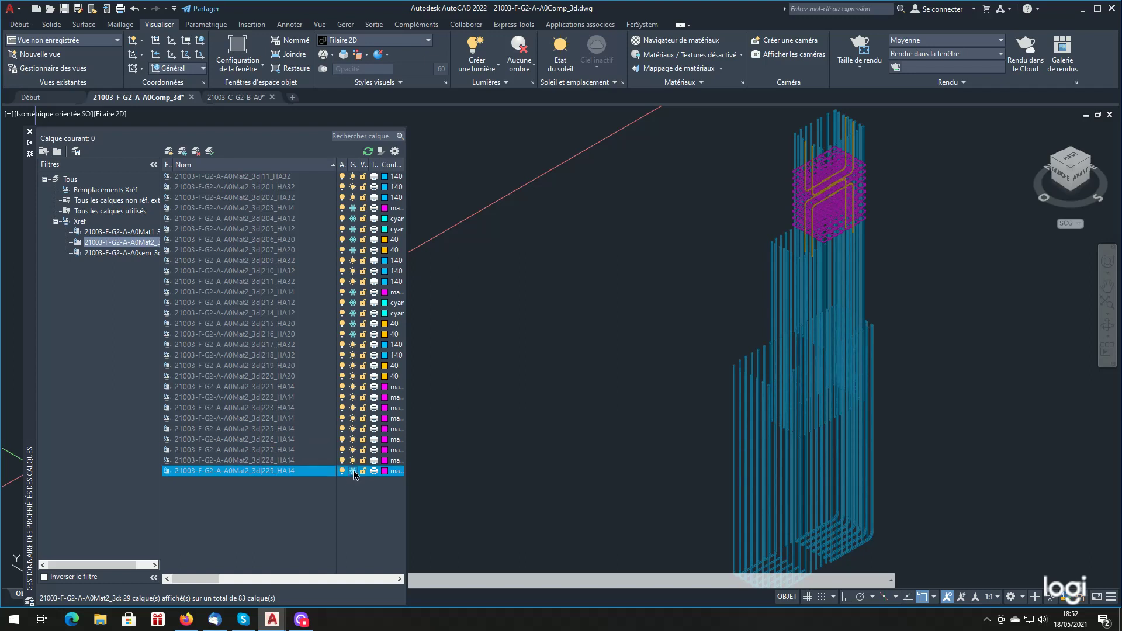
- Examine the magenta ties and U-bars in the mast's top section, both up close and within the whole mast
scroll(887, 187, "down", 4)
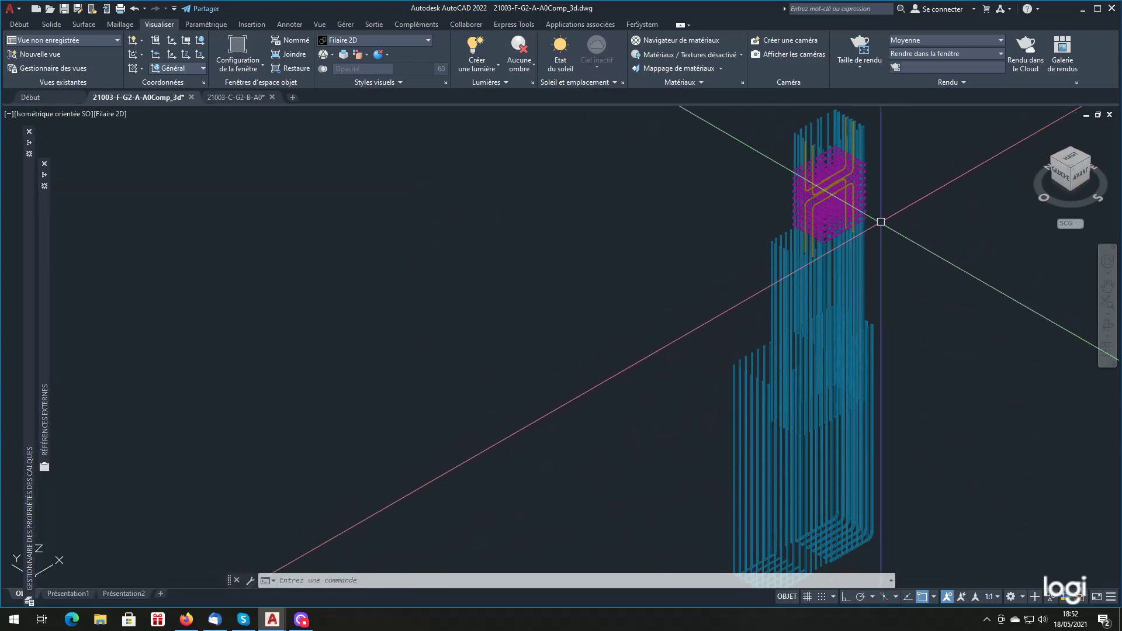
scroll(886, 192, "up", 5)
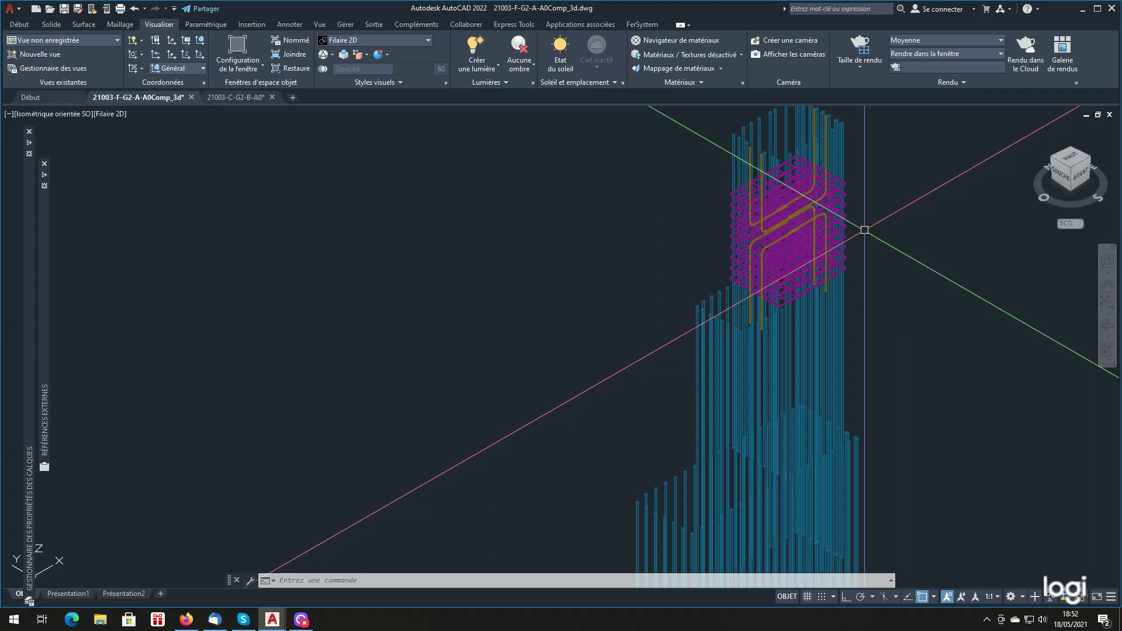
scroll(864, 230, "down", 3)
scroll(876, 253, "up", 3)
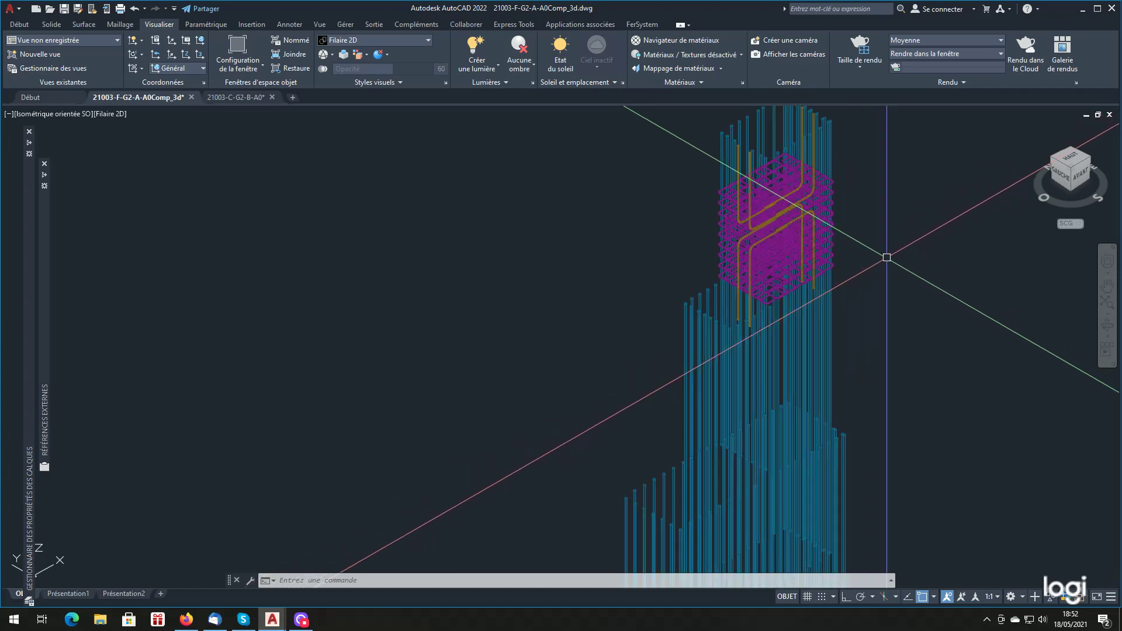
scroll(886, 257, "down", 5)
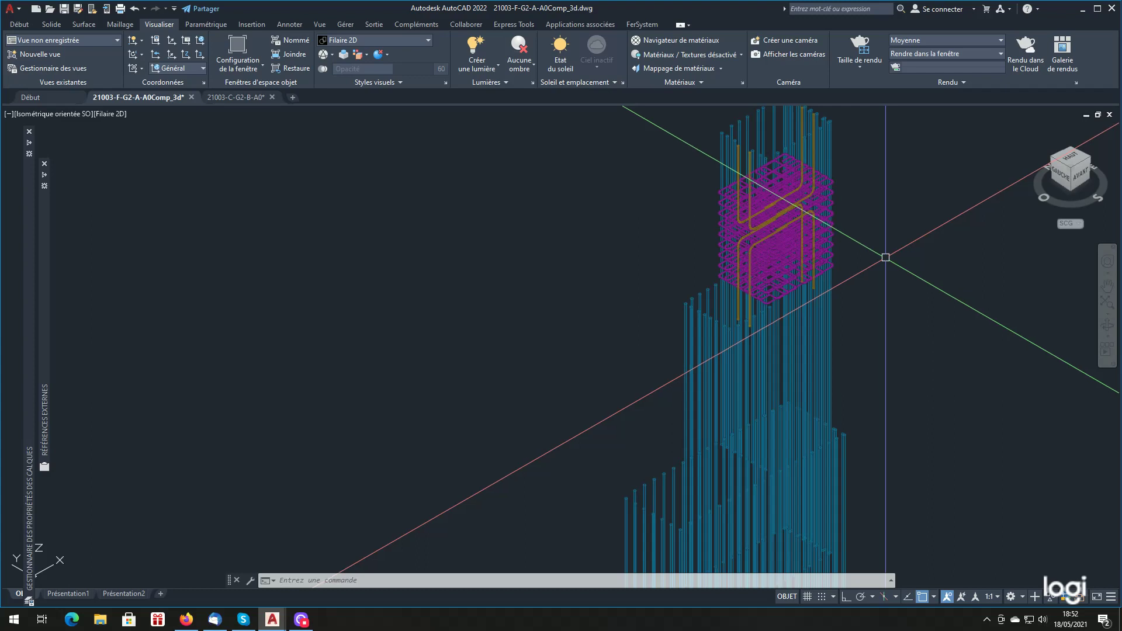
scroll(901, 280, "up", 3)
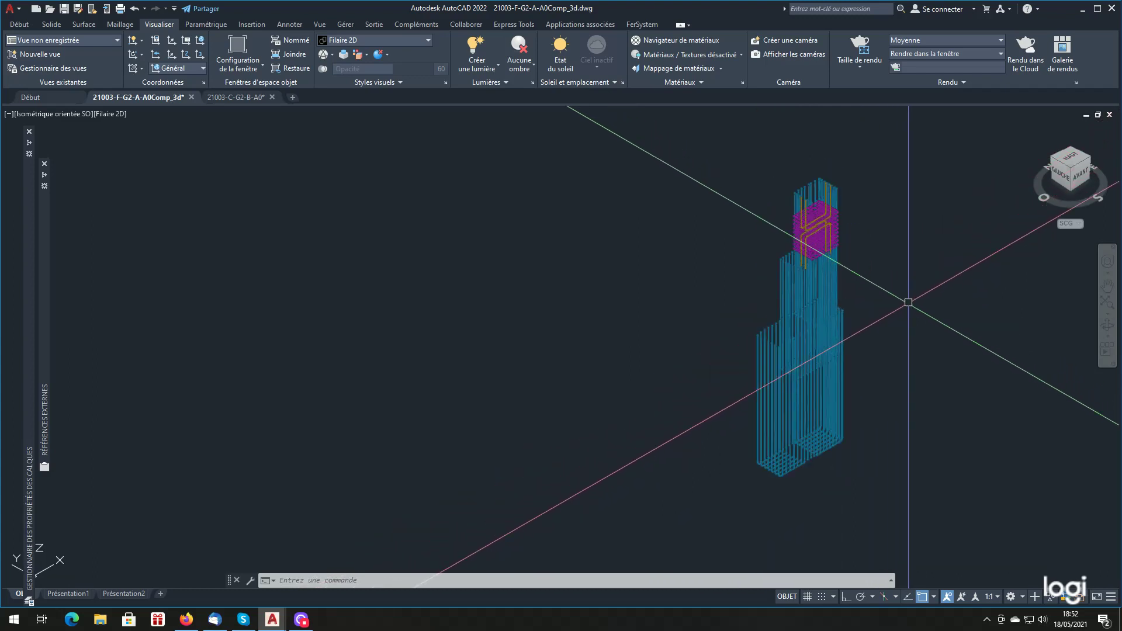
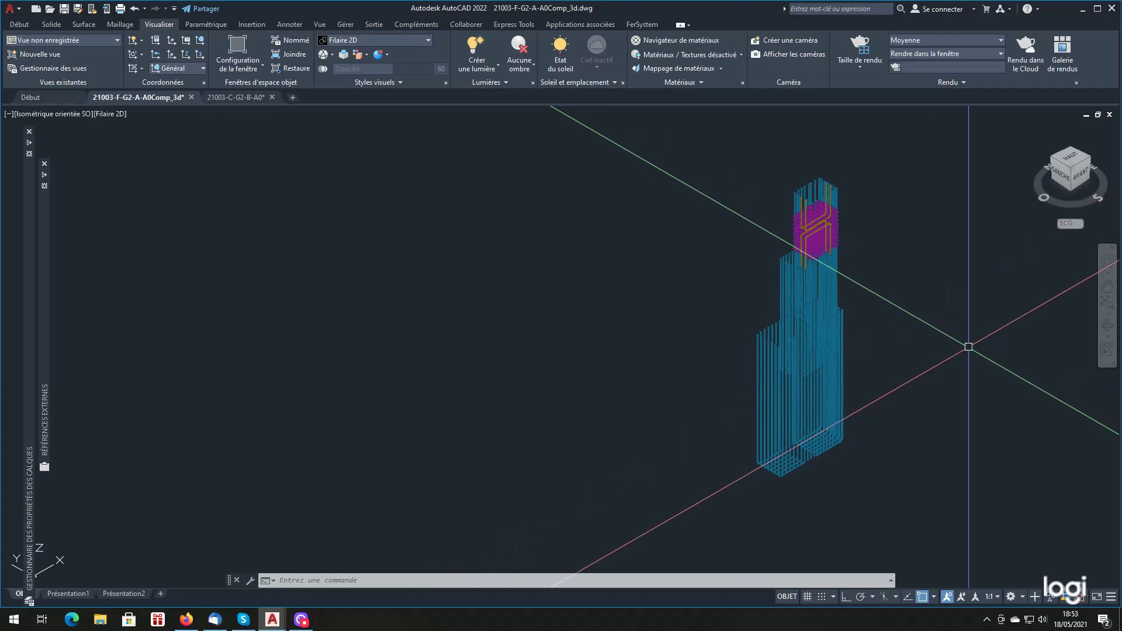
scroll(894, 356, "down", 3)
scroll(888, 362, "up", 3)
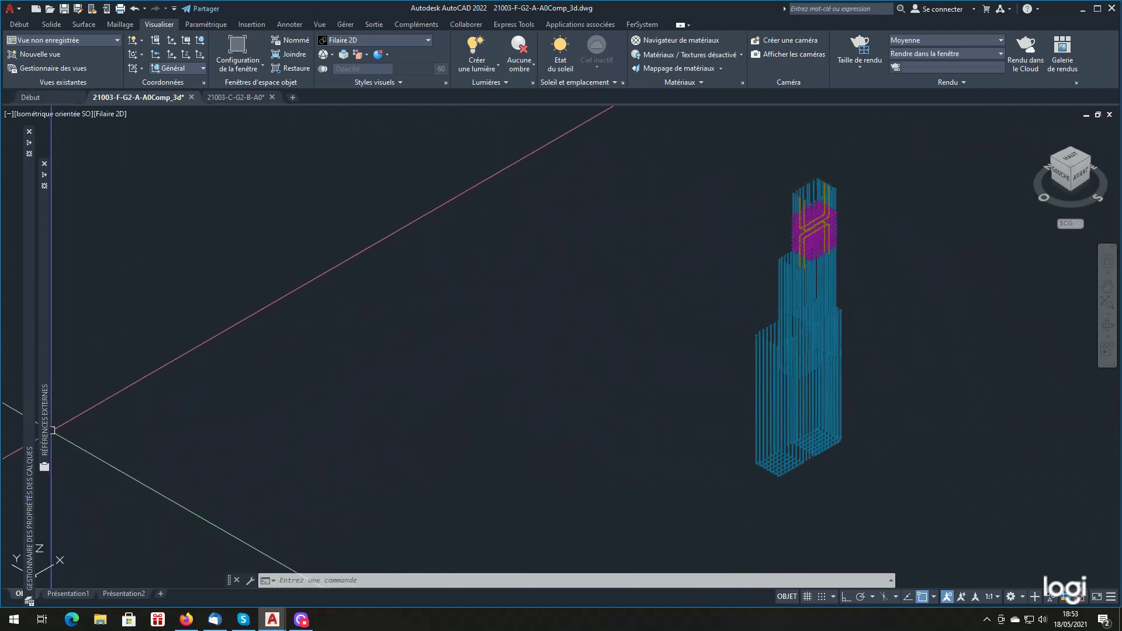
- Reload the unloaded external references 21003-F-G2-A-A0sem_3d and 21003-F-G2-A-A0Mat1_3d
mouse_move(45, 441)
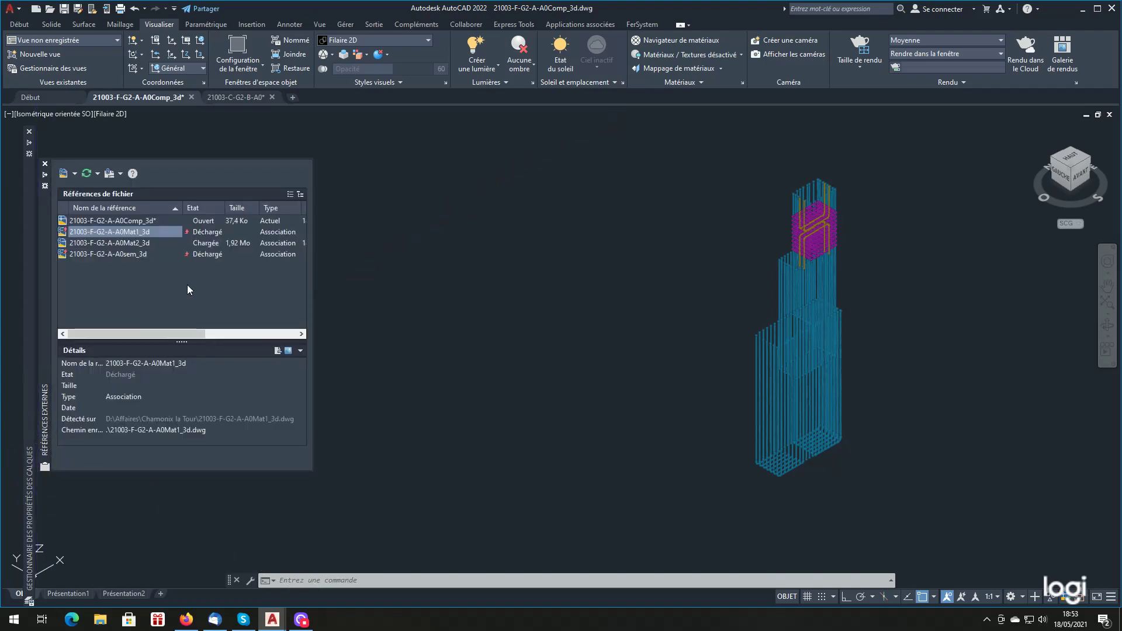
left_click(119, 255, "shift")
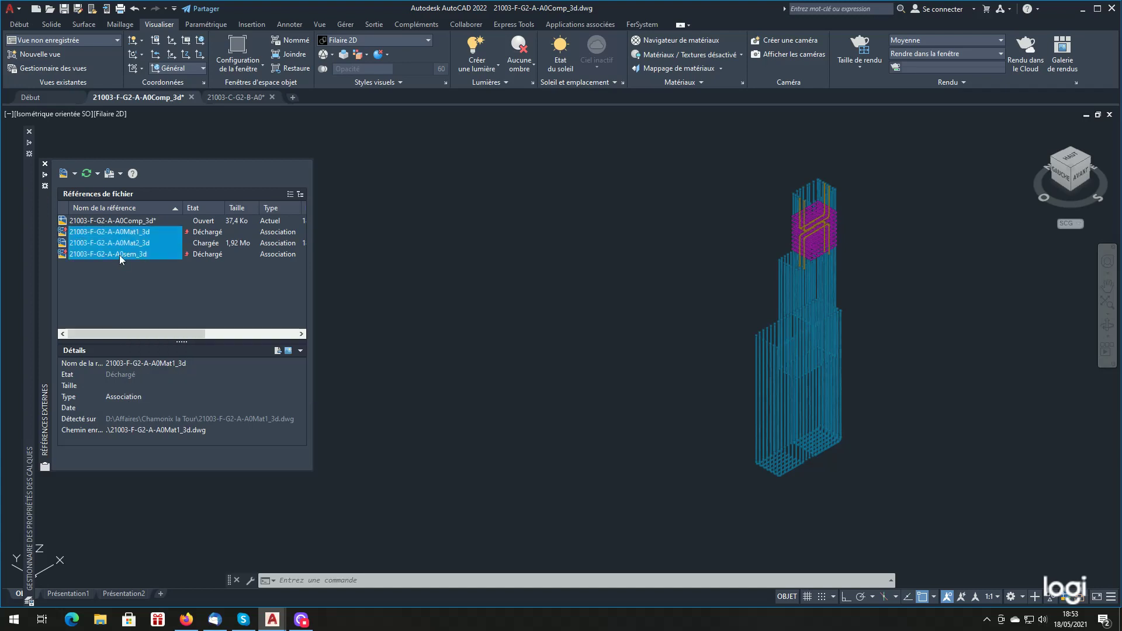
left_click(198, 253)
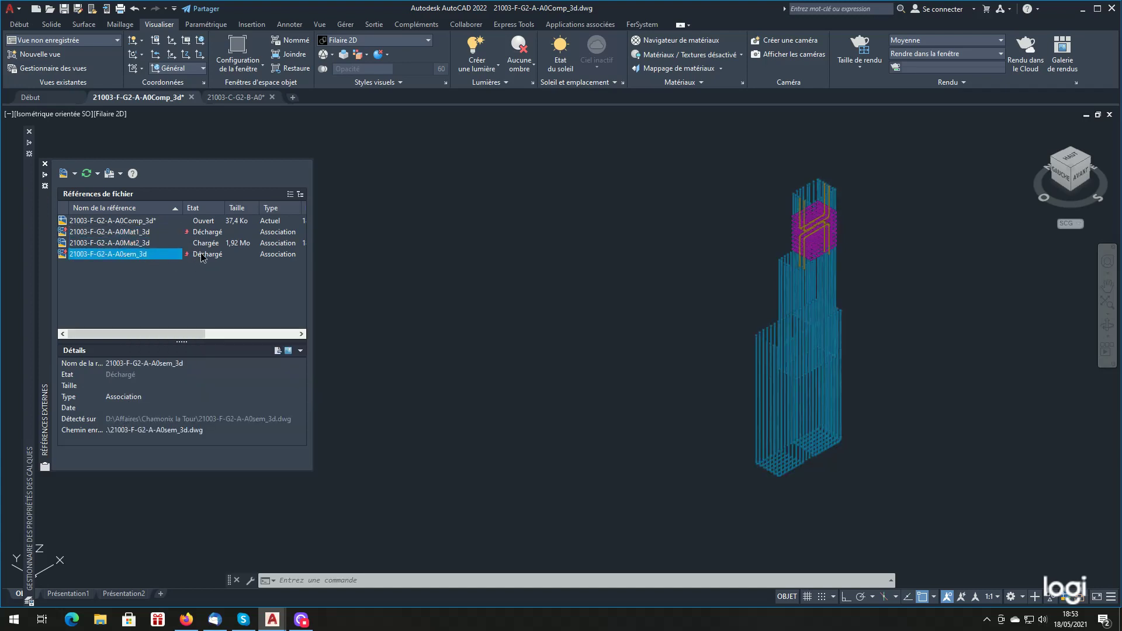
right_click(201, 257)
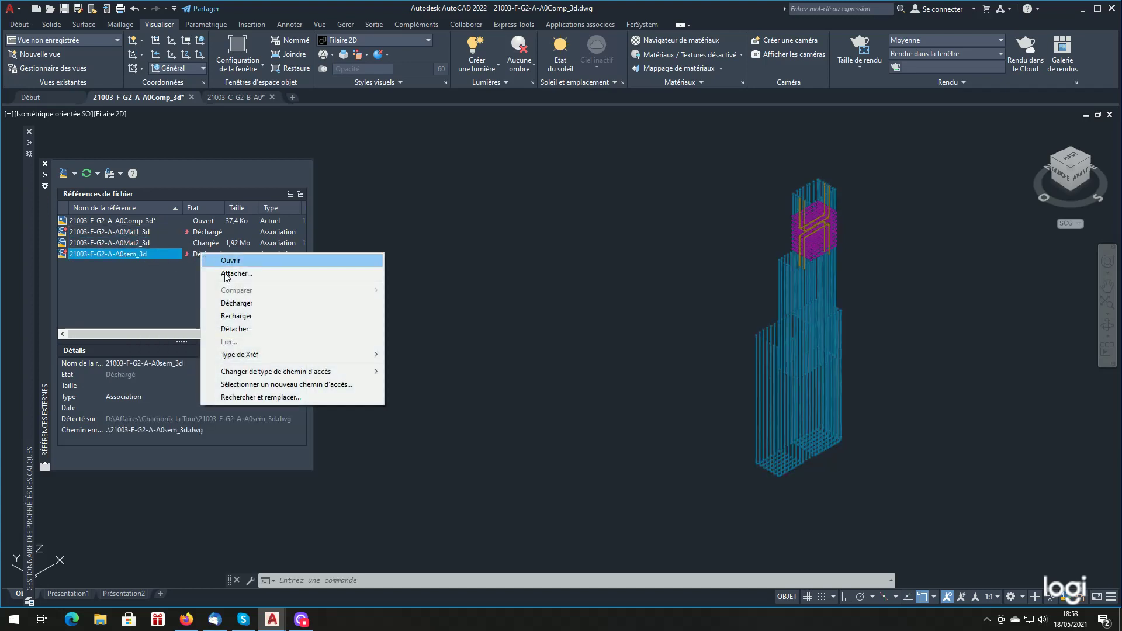
left_click(248, 319)
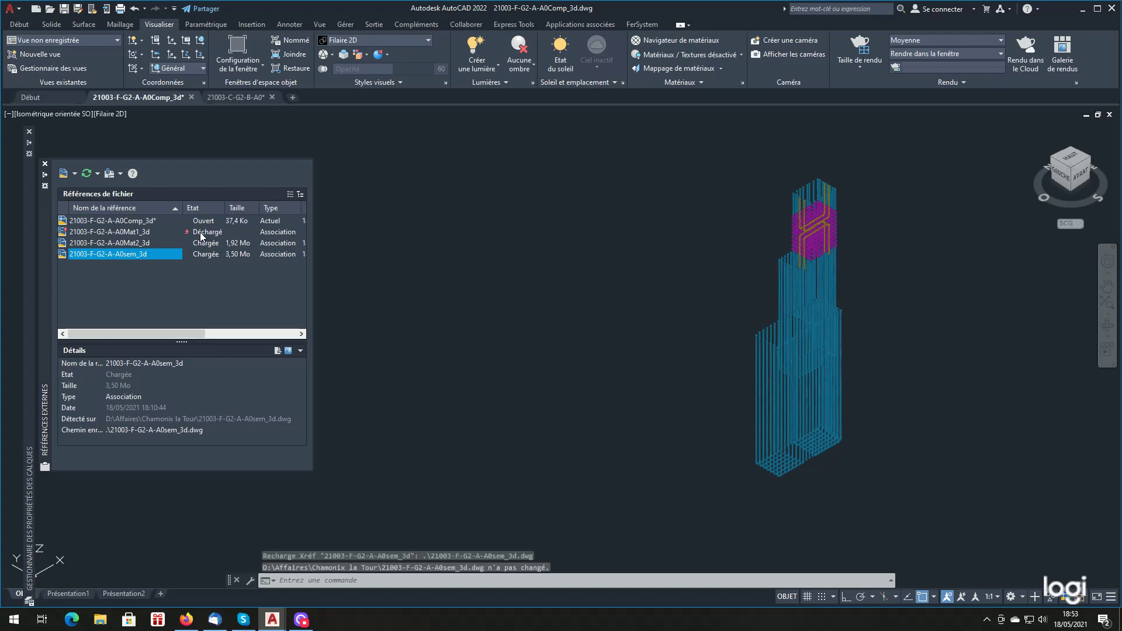
left_click(121, 233)
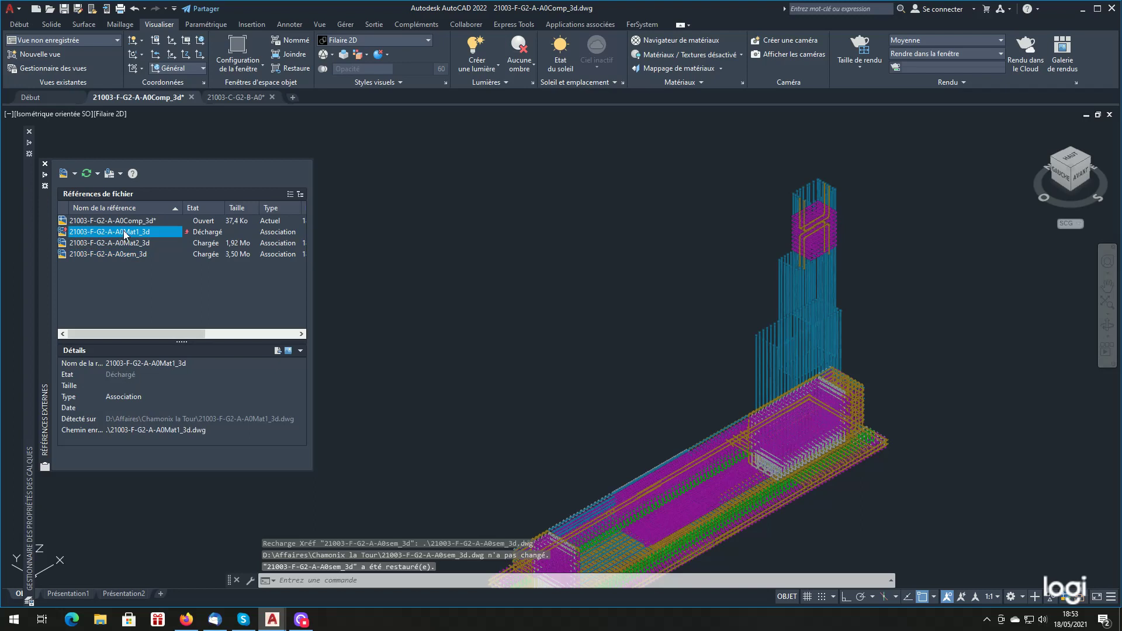
right_click(123, 232)
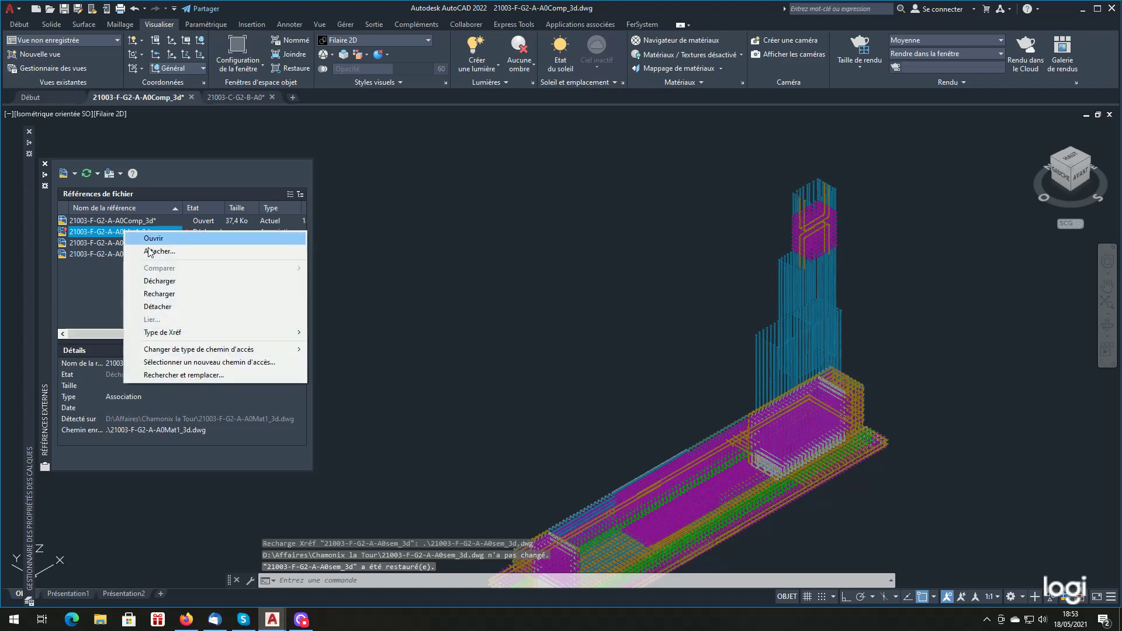
left_click(170, 294)
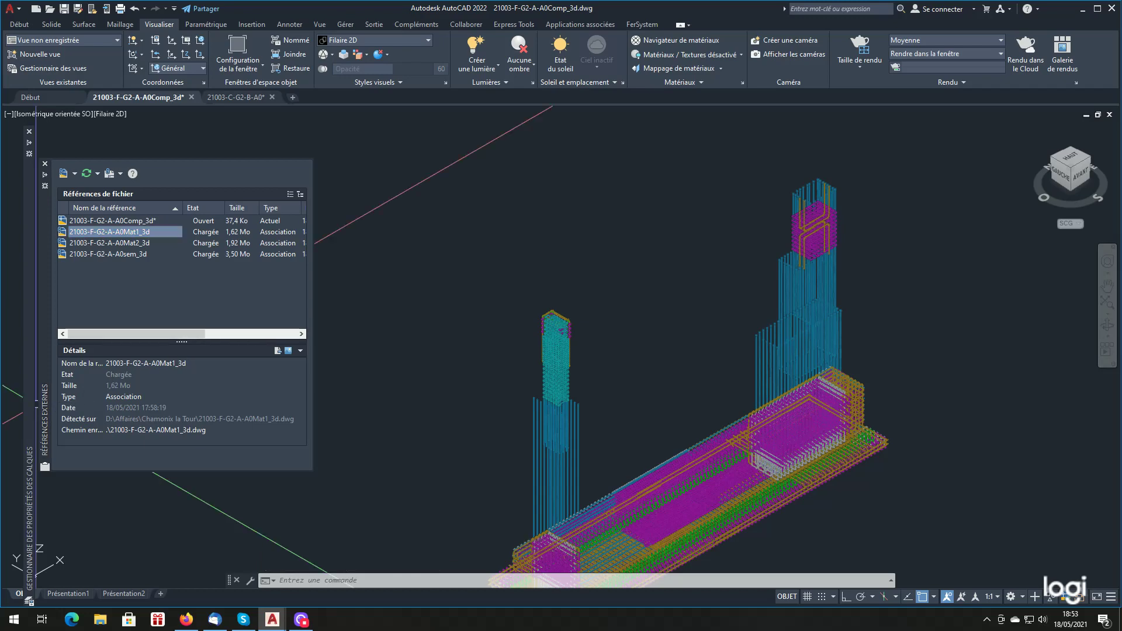
- Select every layer of the drawing and its external references and thaw them all together
mouse_move(34, 409)
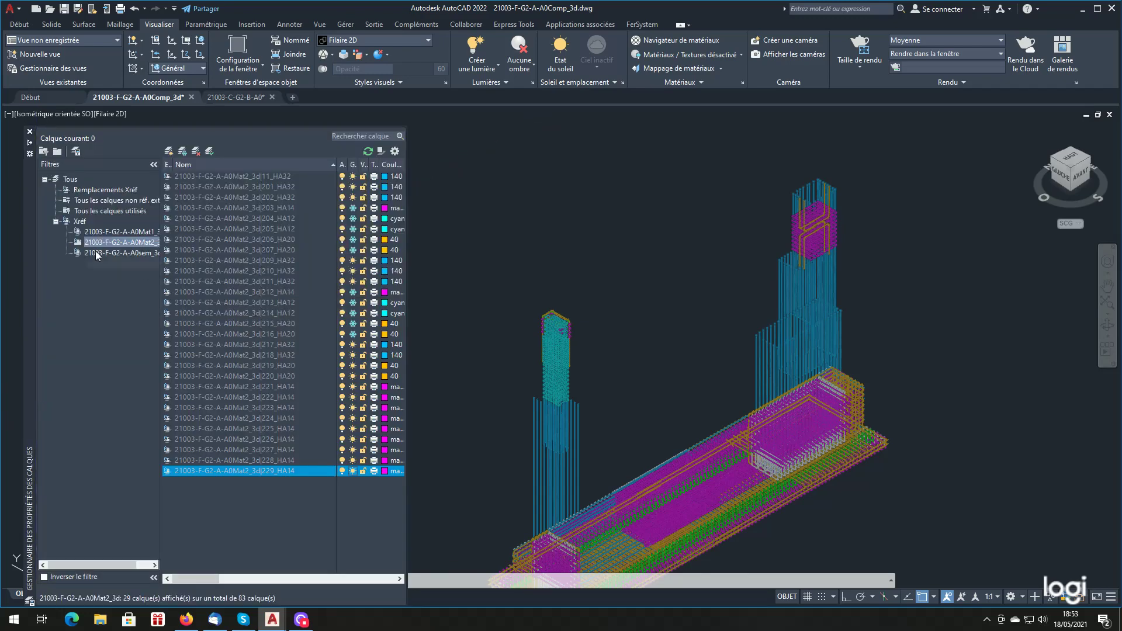
left_click(71, 180)
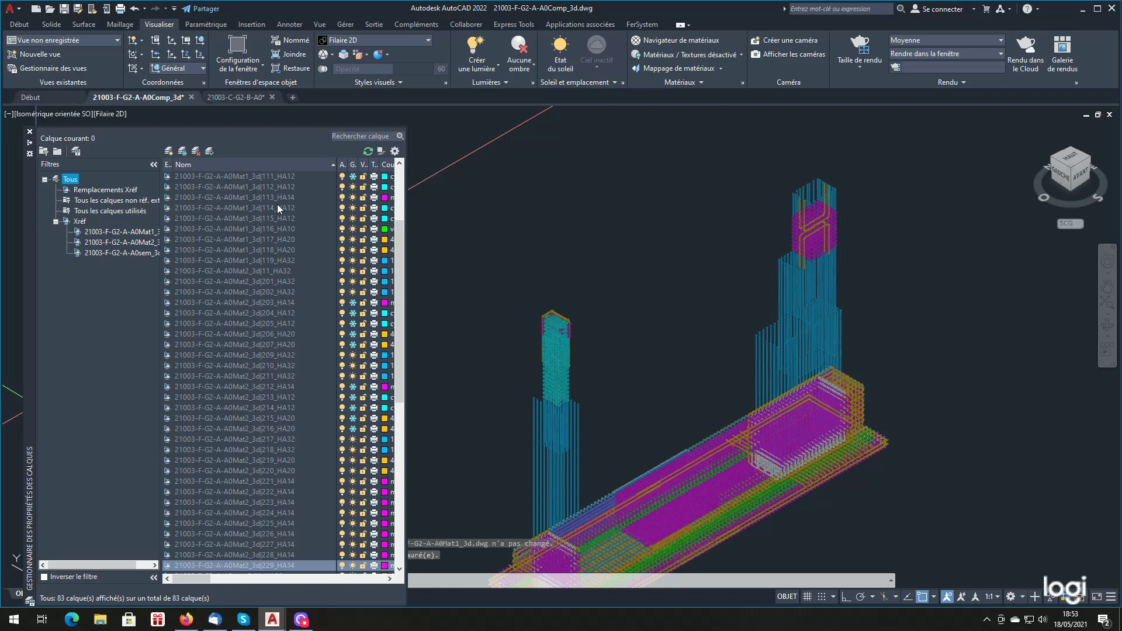
key("ctrl+a")
left_click_drag(257, 185, 256, 179)
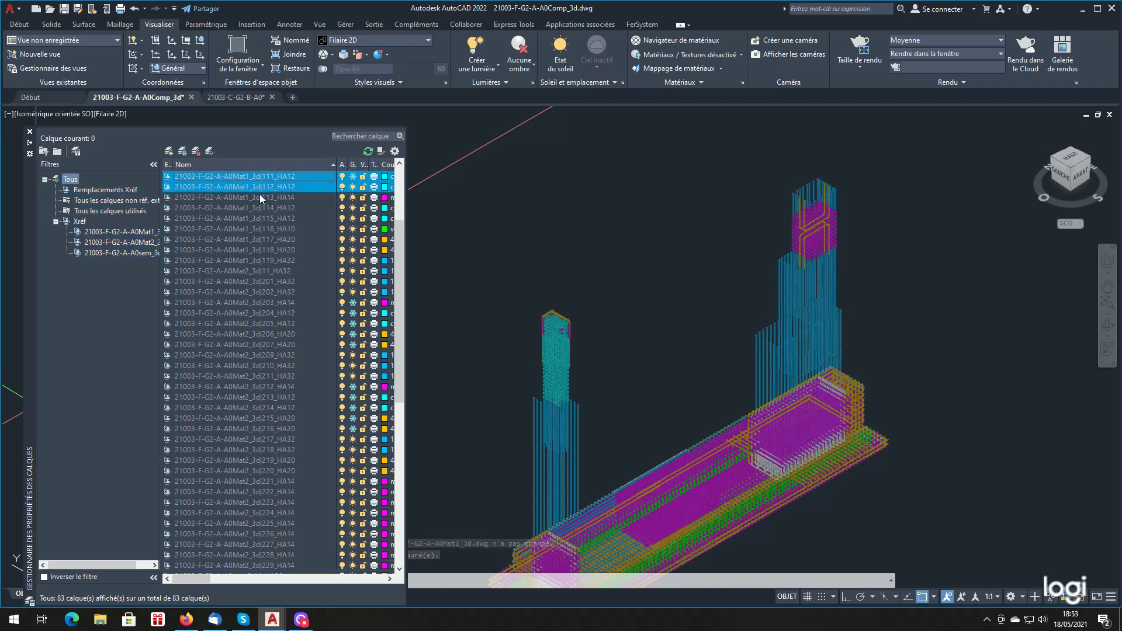
left_click(261, 189)
scroll(261, 189, "up", 4)
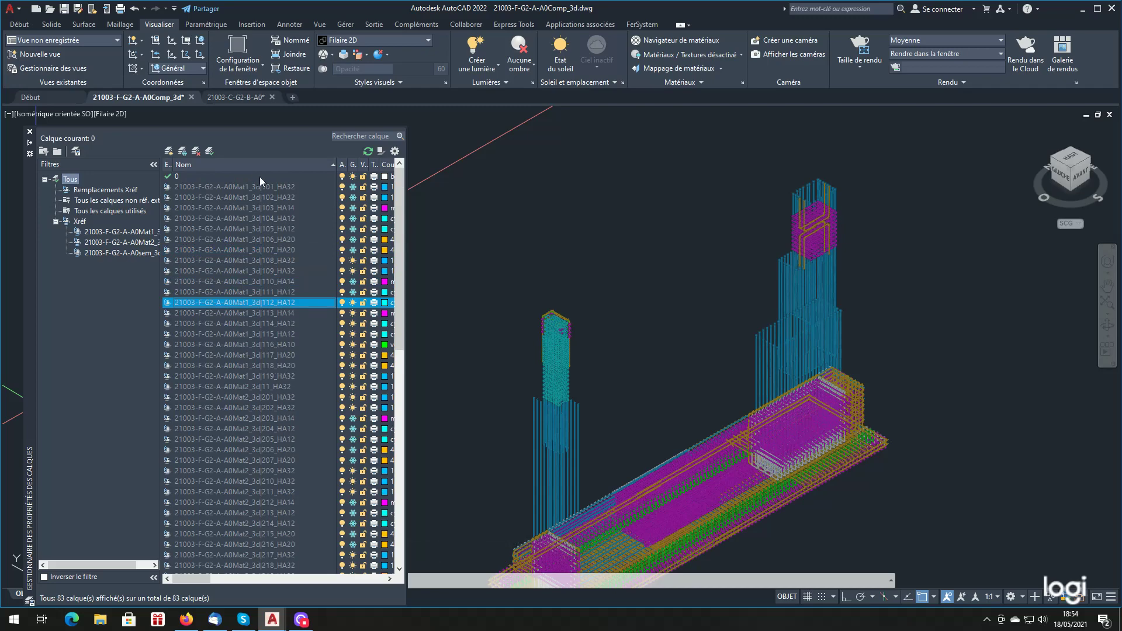
left_click(260, 177)
key("ctrl+a")
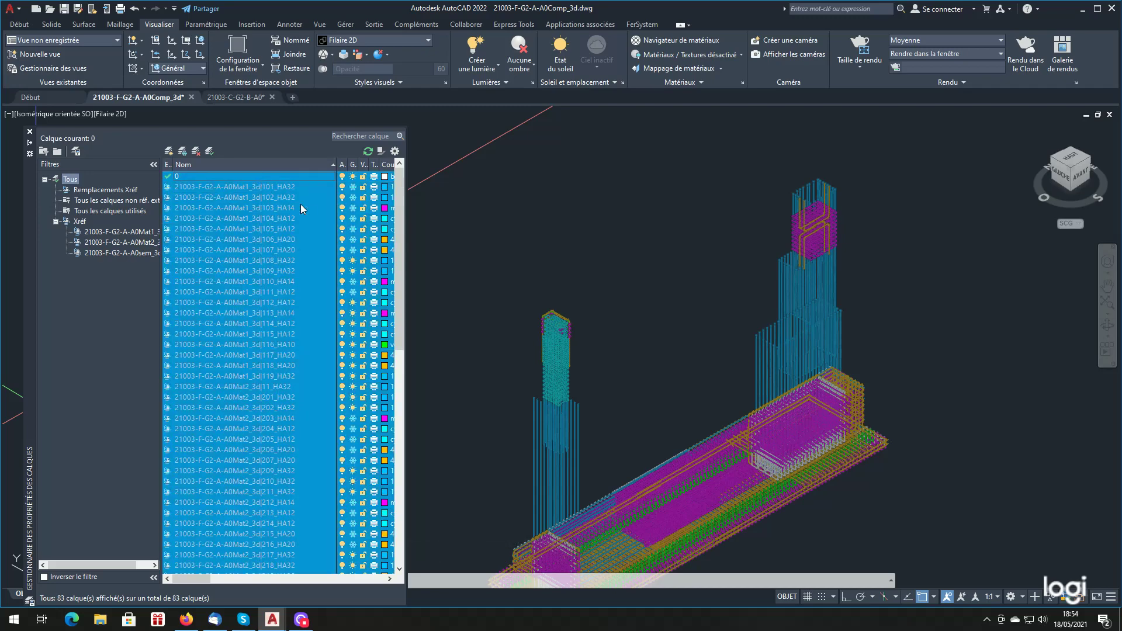
left_click(353, 187)
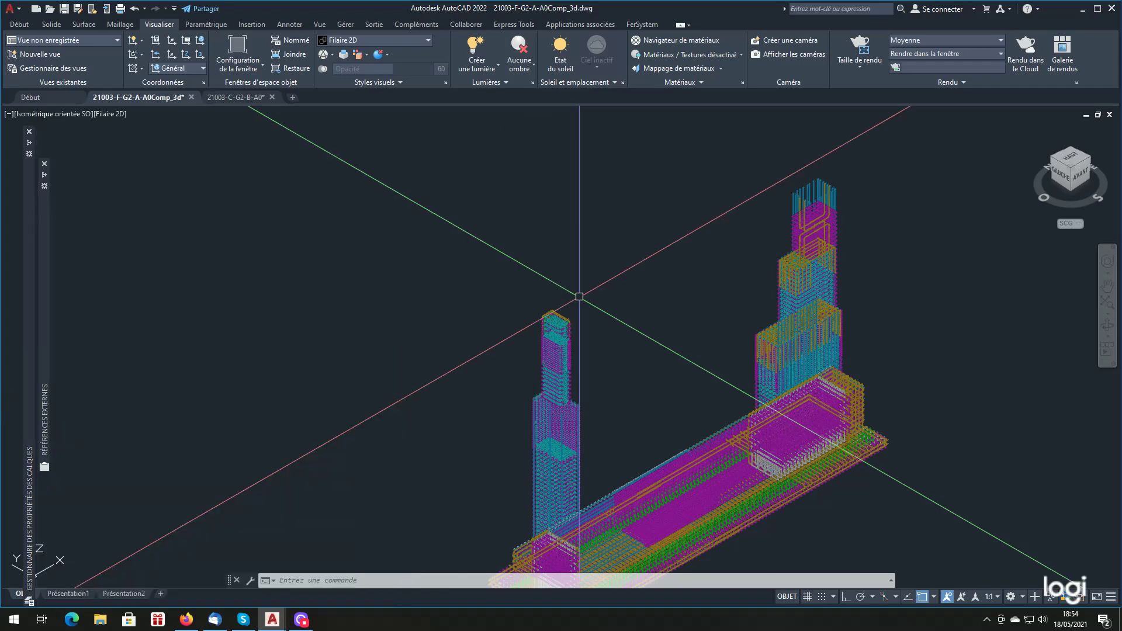
- Examine the complete assembled reinforcement of the footing and both masts from the isometric view, up close and as a whole
scroll(602, 306, "down", 4)
scroll(611, 311, "up", 5)
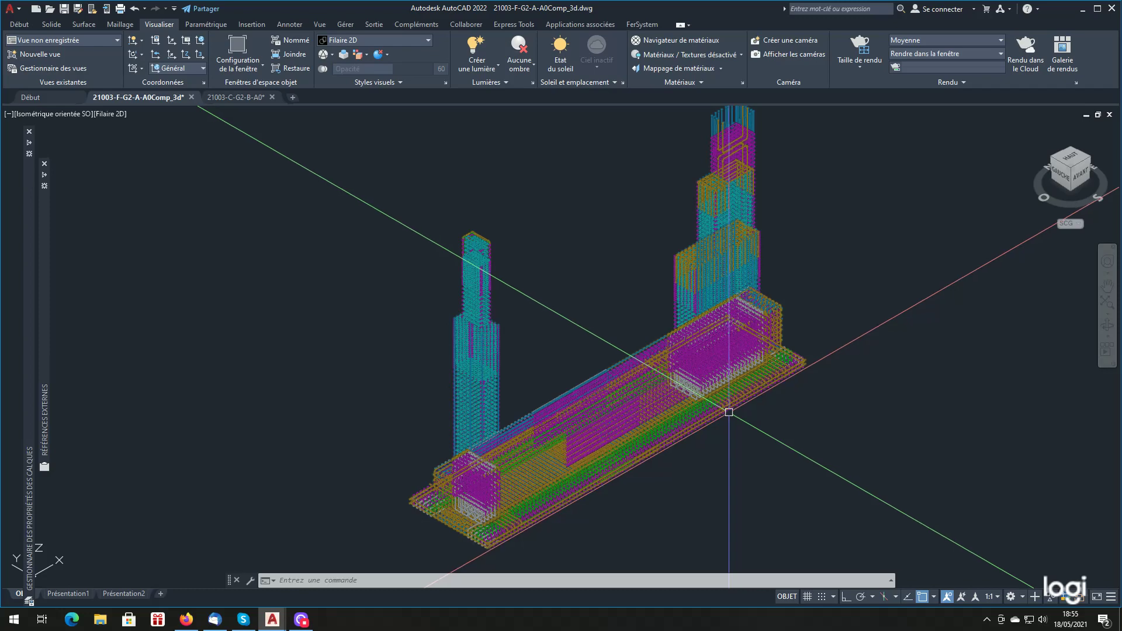
scroll(736, 394, "down", 2)
scroll(788, 337, "up", 2)
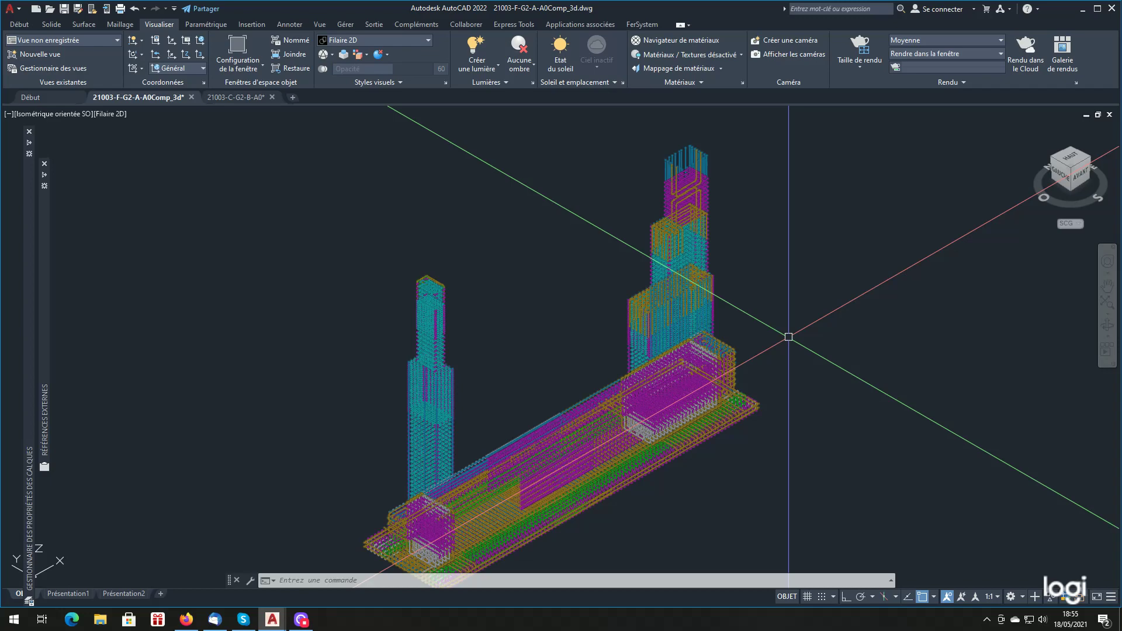
scroll(788, 336, "down", 2)
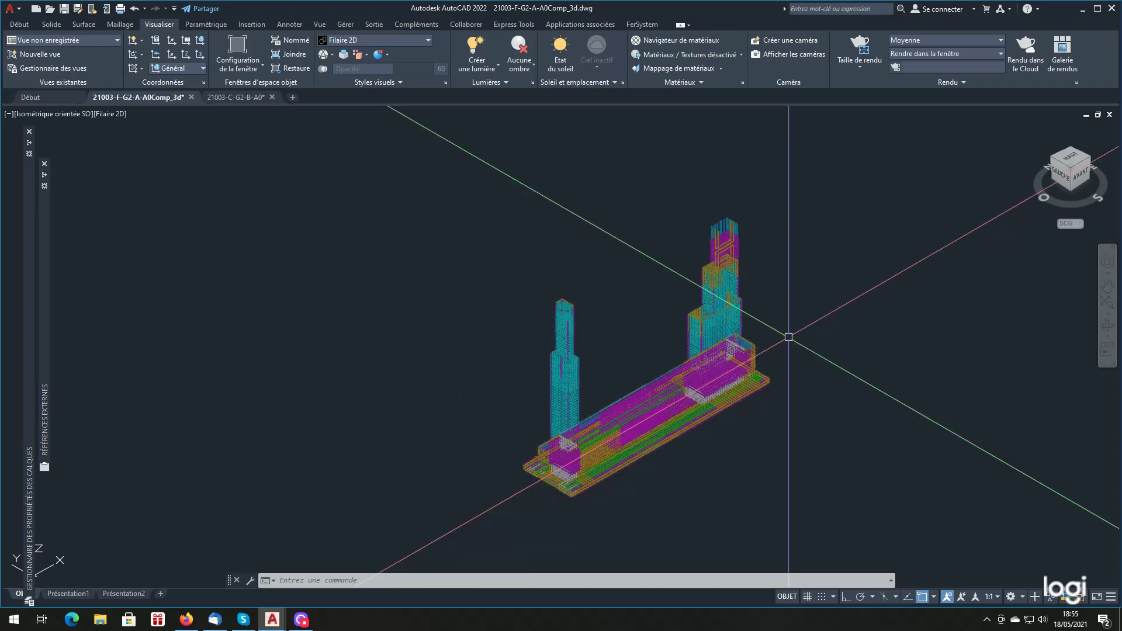
scroll(788, 336, "up", 2)
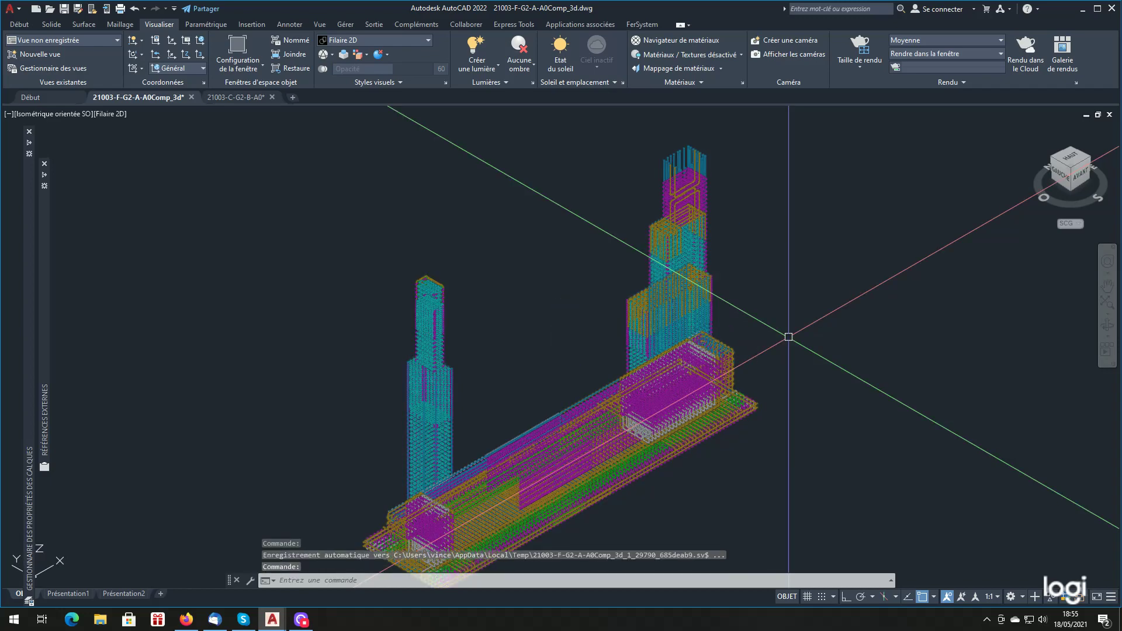